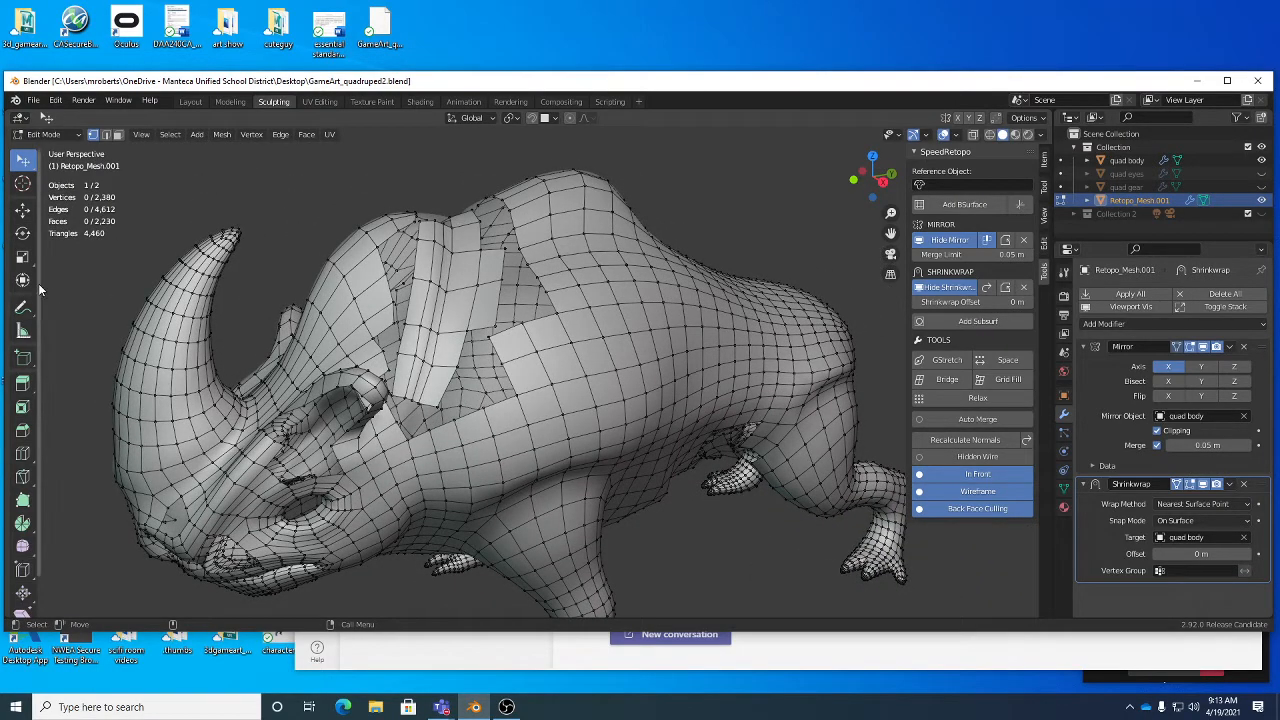
drag(25, 312, 150, 324)
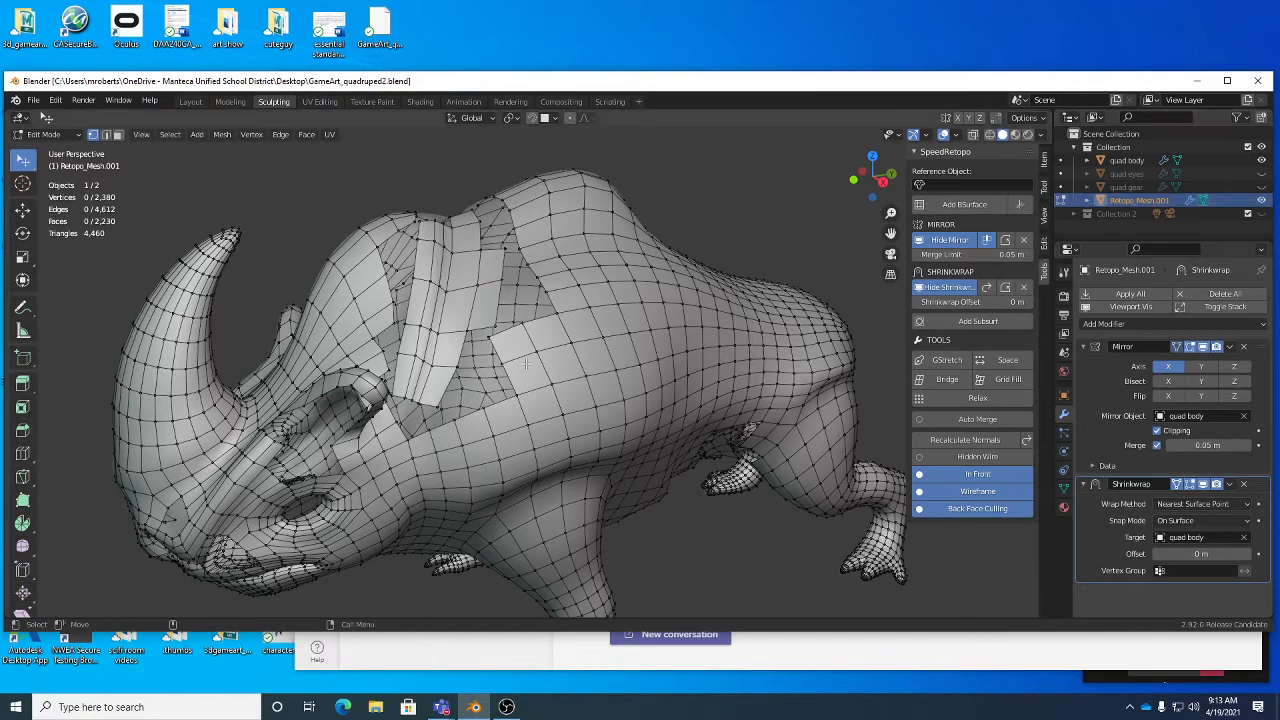
key(Tab)
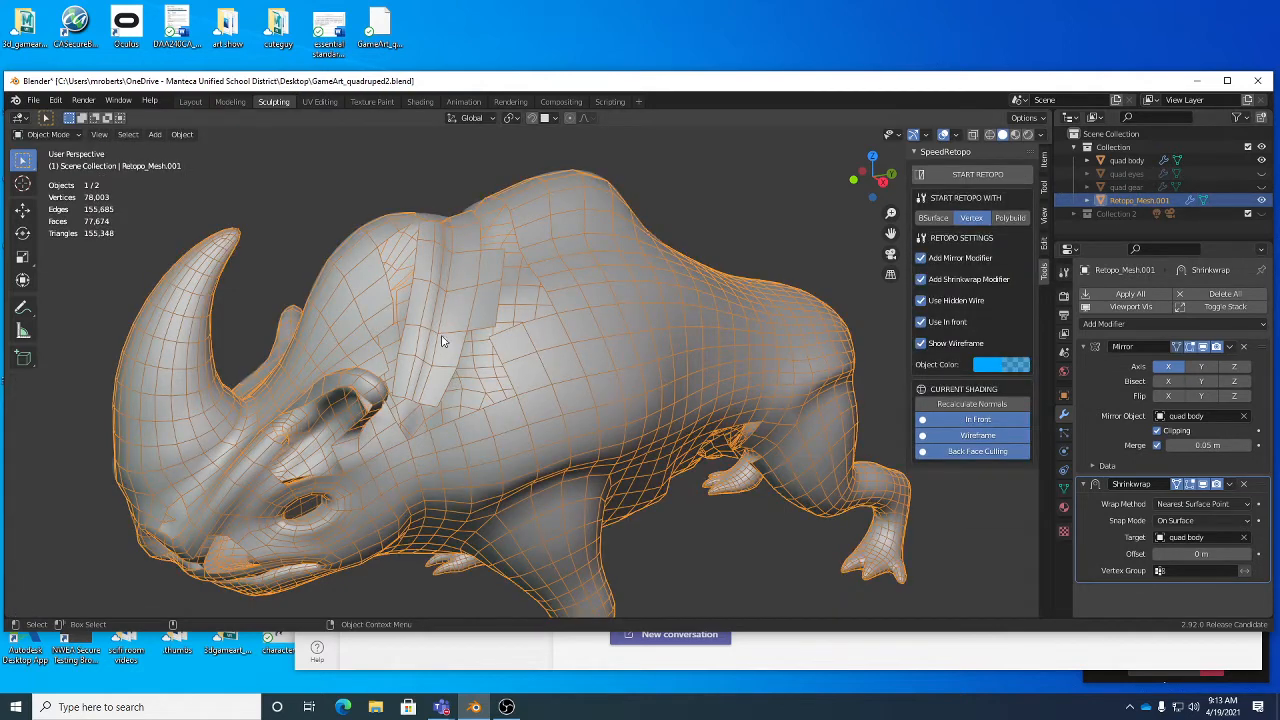
click(770, 206)
click(728, 300)
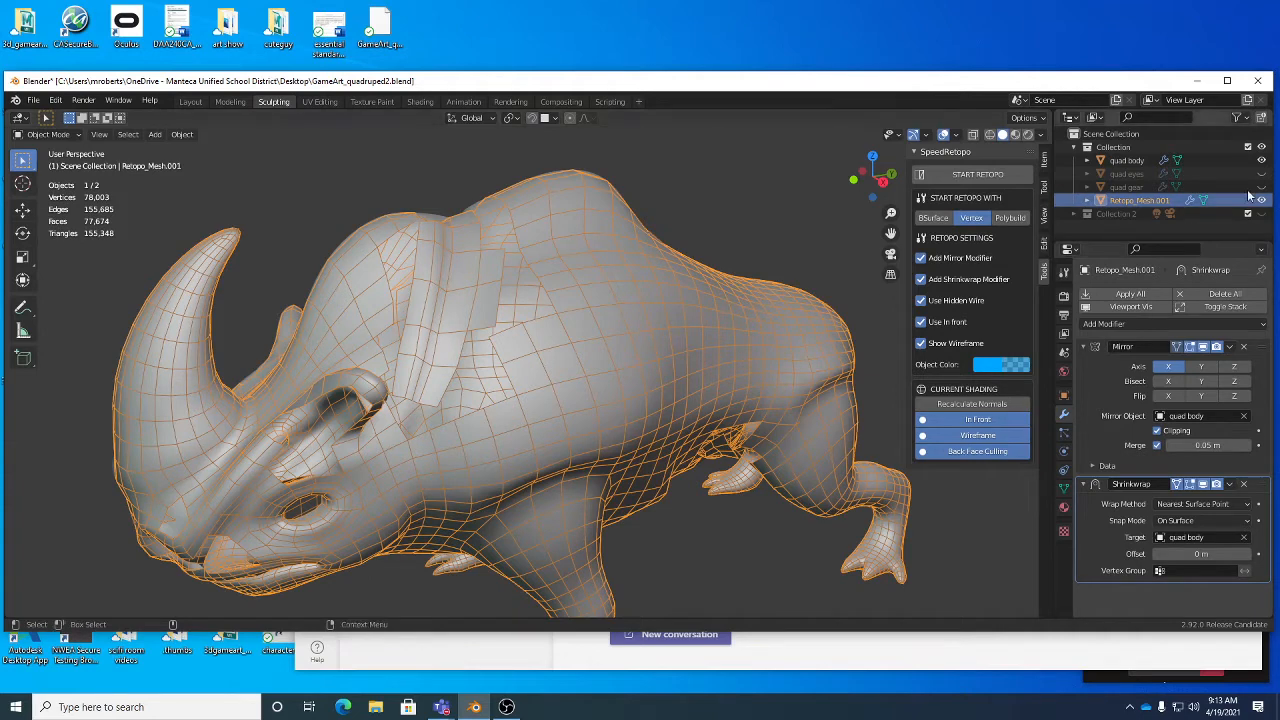
click(969, 183)
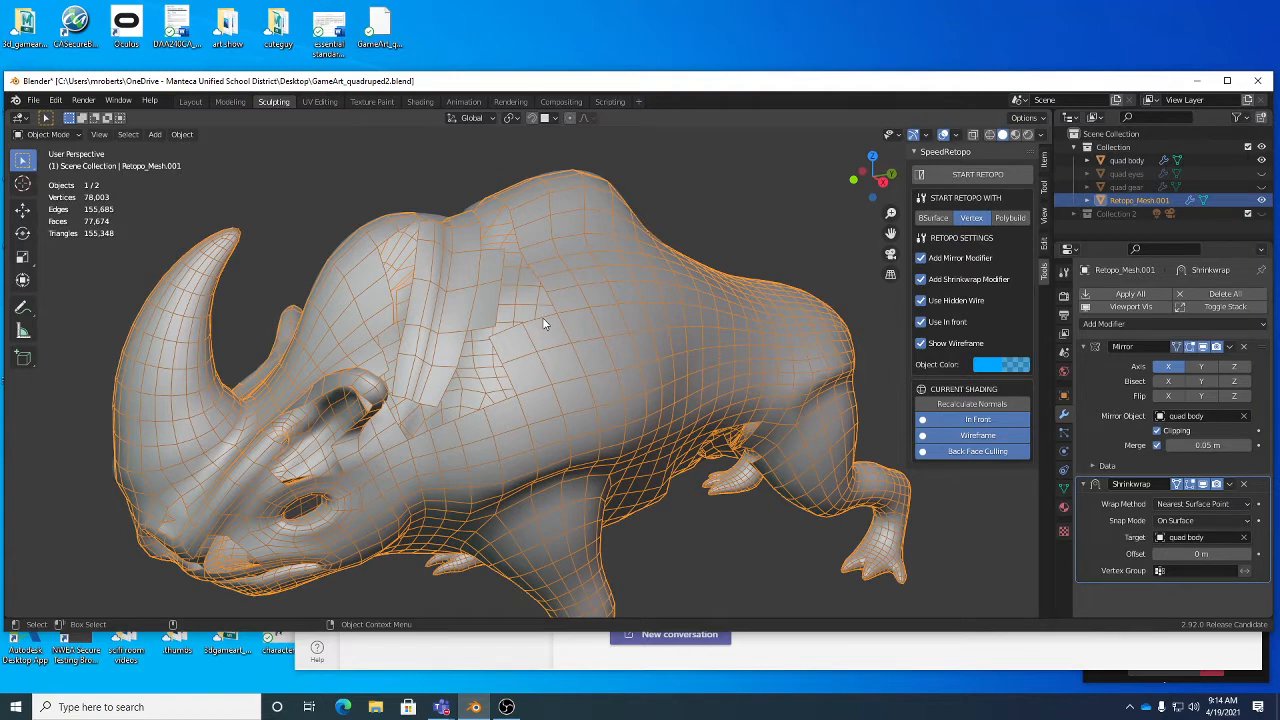
key(Tab)
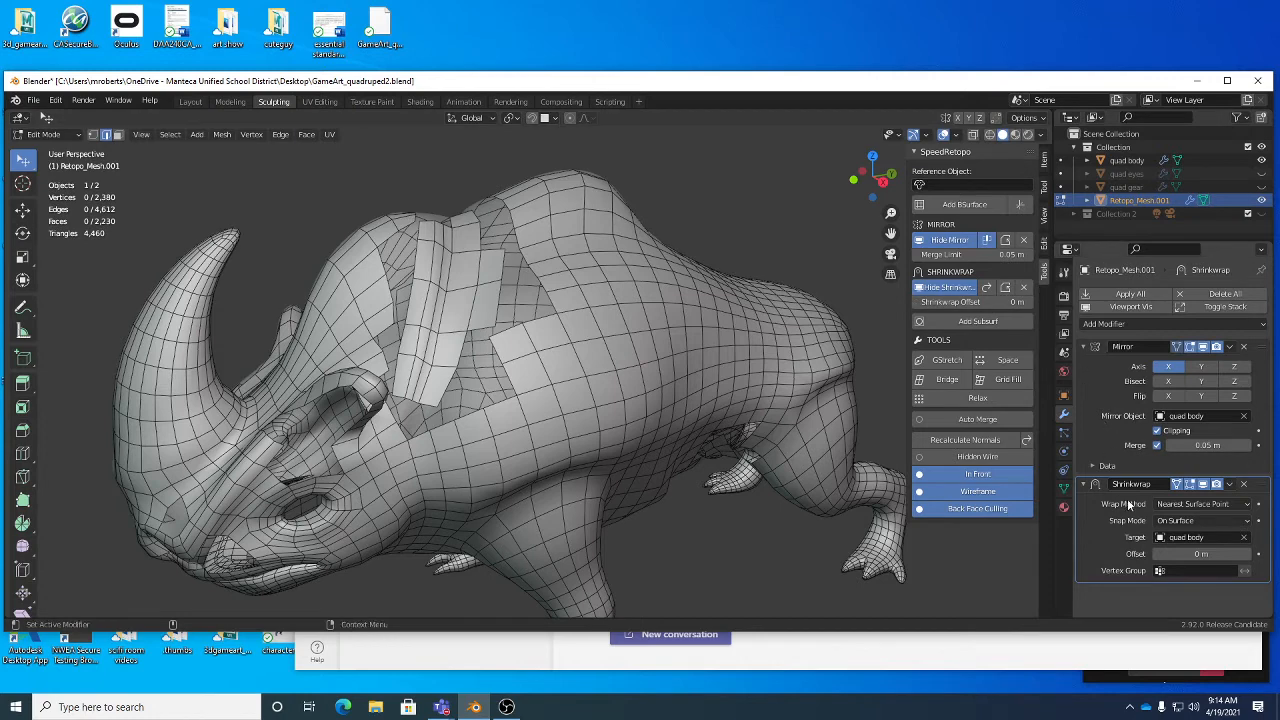
- Set the SpeedRetopo reference object to quad body
click(948, 184)
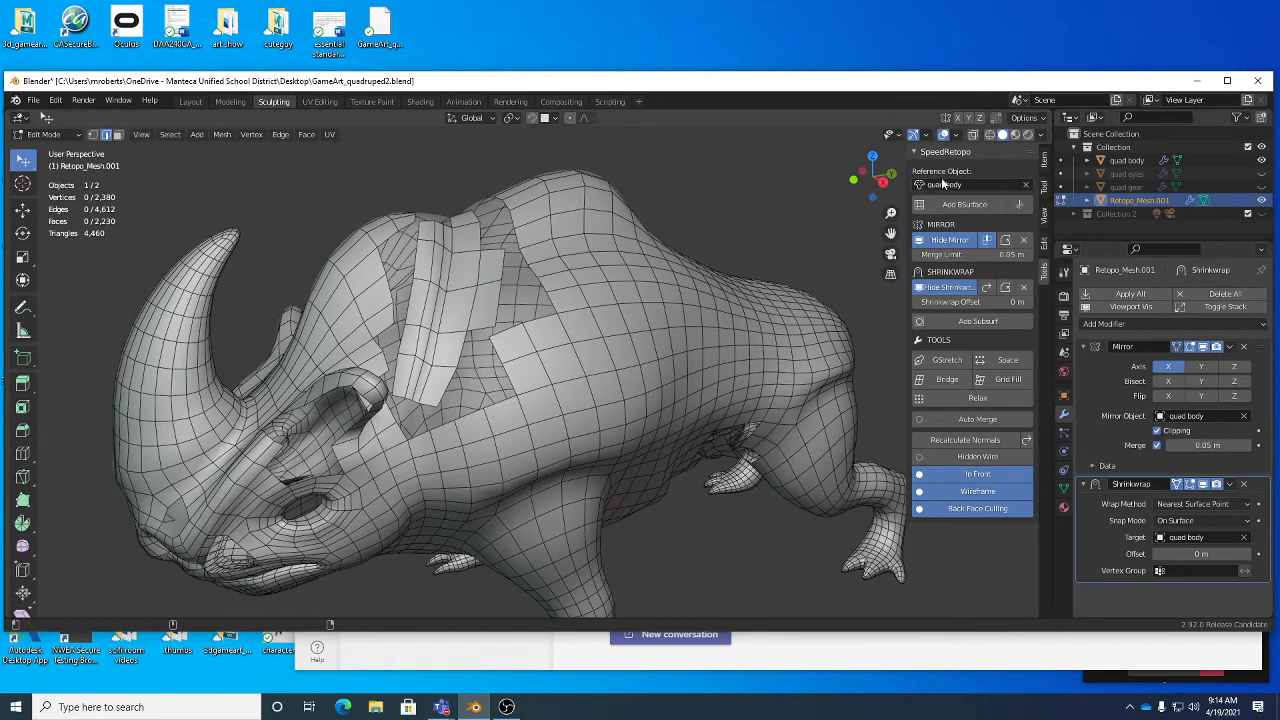
click(950, 233)
- Examine the retopology mesh from several angles, checking the open gaps around the neck strips, ears and face
middle_drag(489, 265, 538, 294)
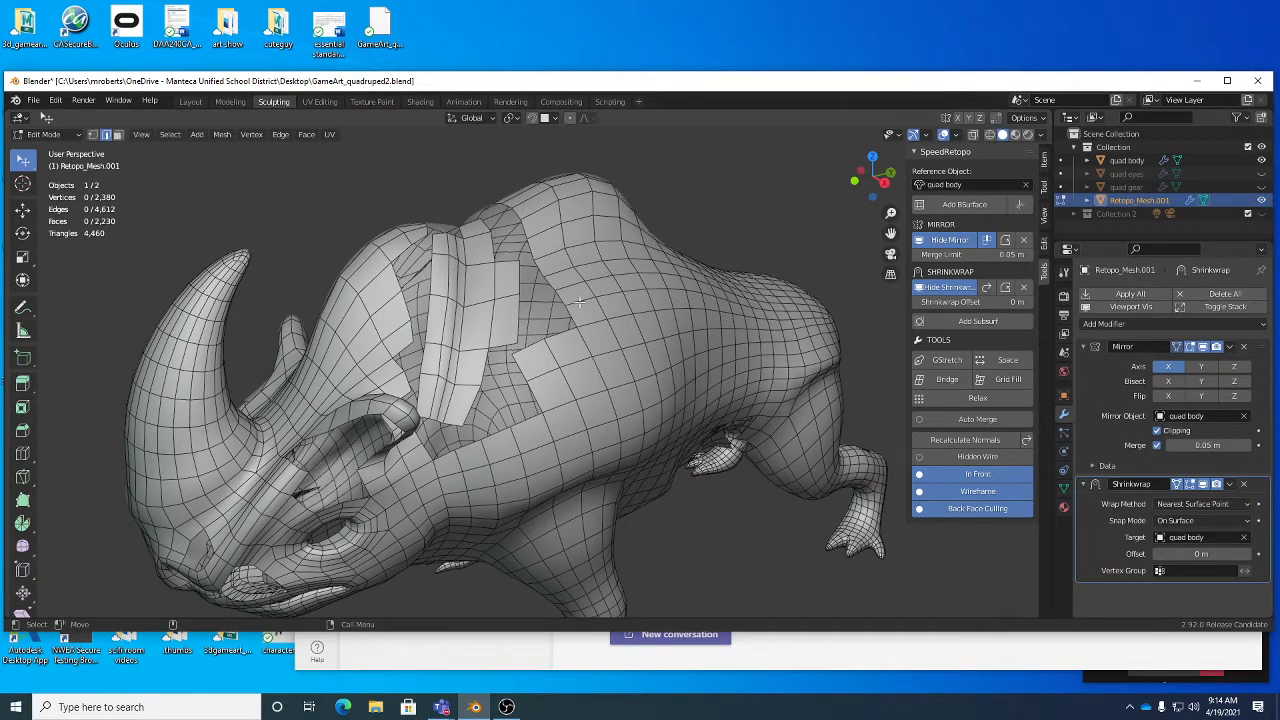
click(543, 119)
middle_drag(464, 340, 578, 332)
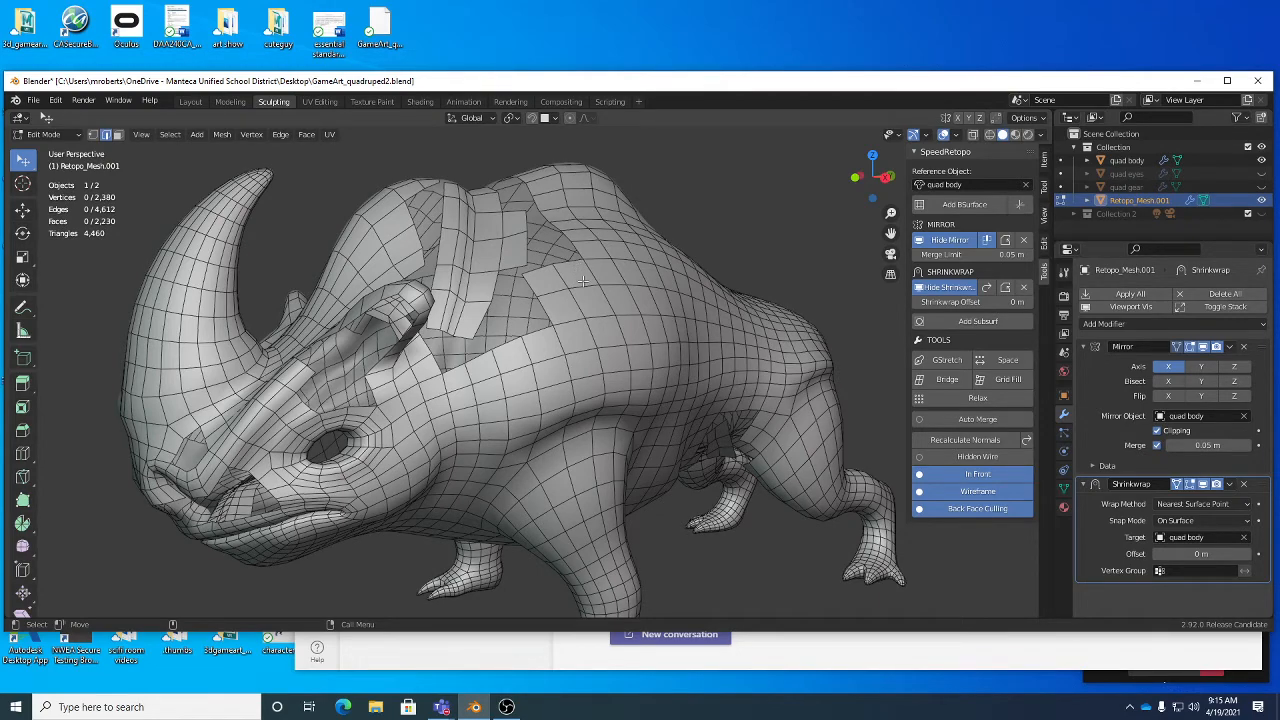
middle_drag(582, 282, 674, 287)
scroll(607, 258, up, 3)
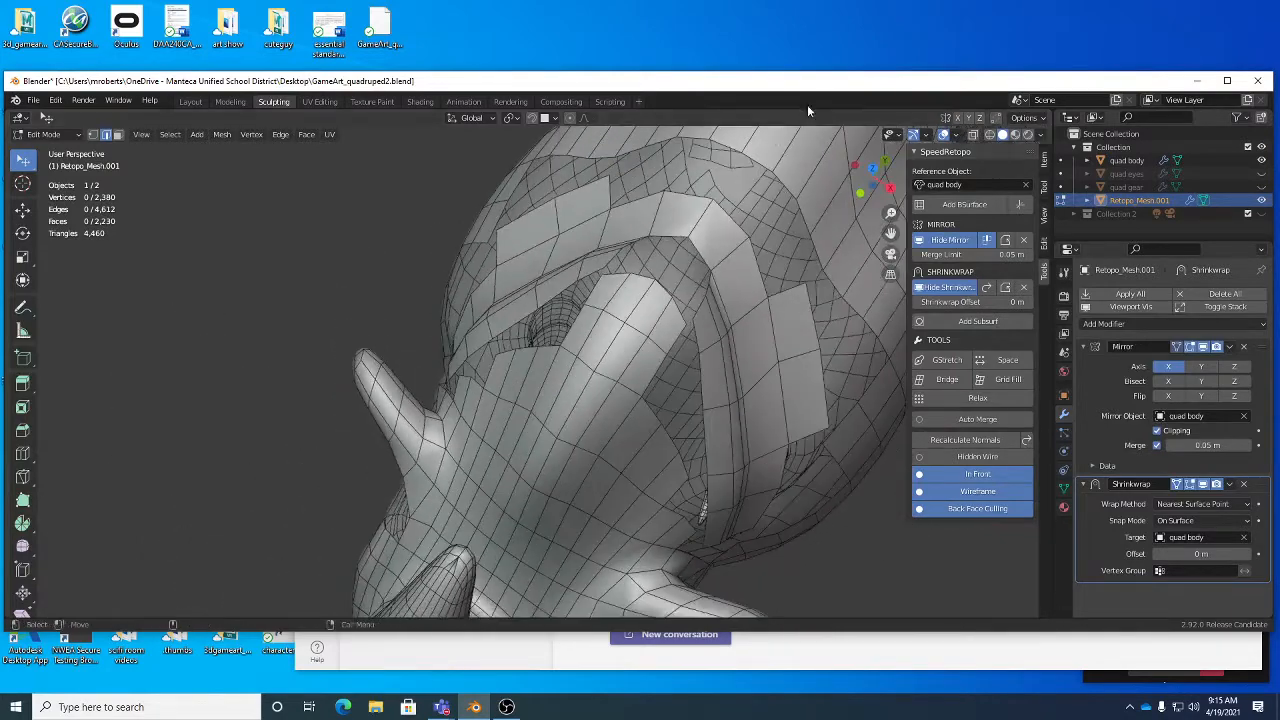
middle_drag(734, 214, 622, 233)
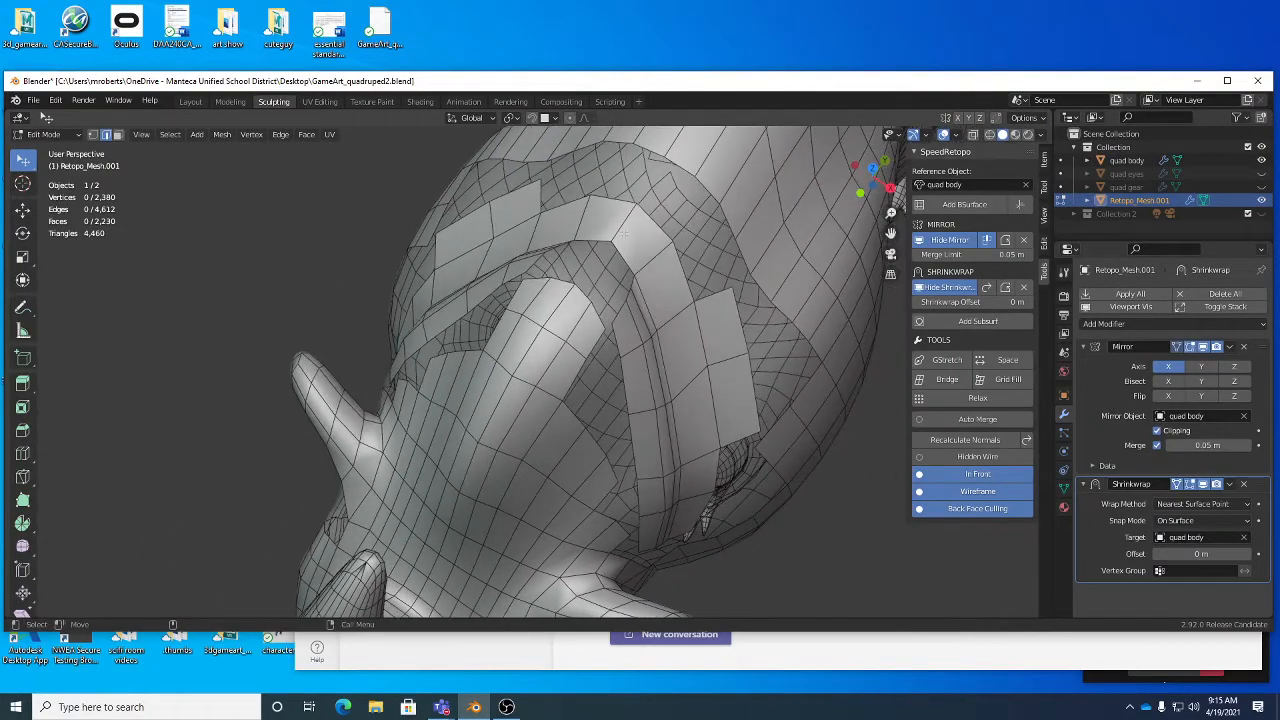
middle_drag(651, 288, 500, 252)
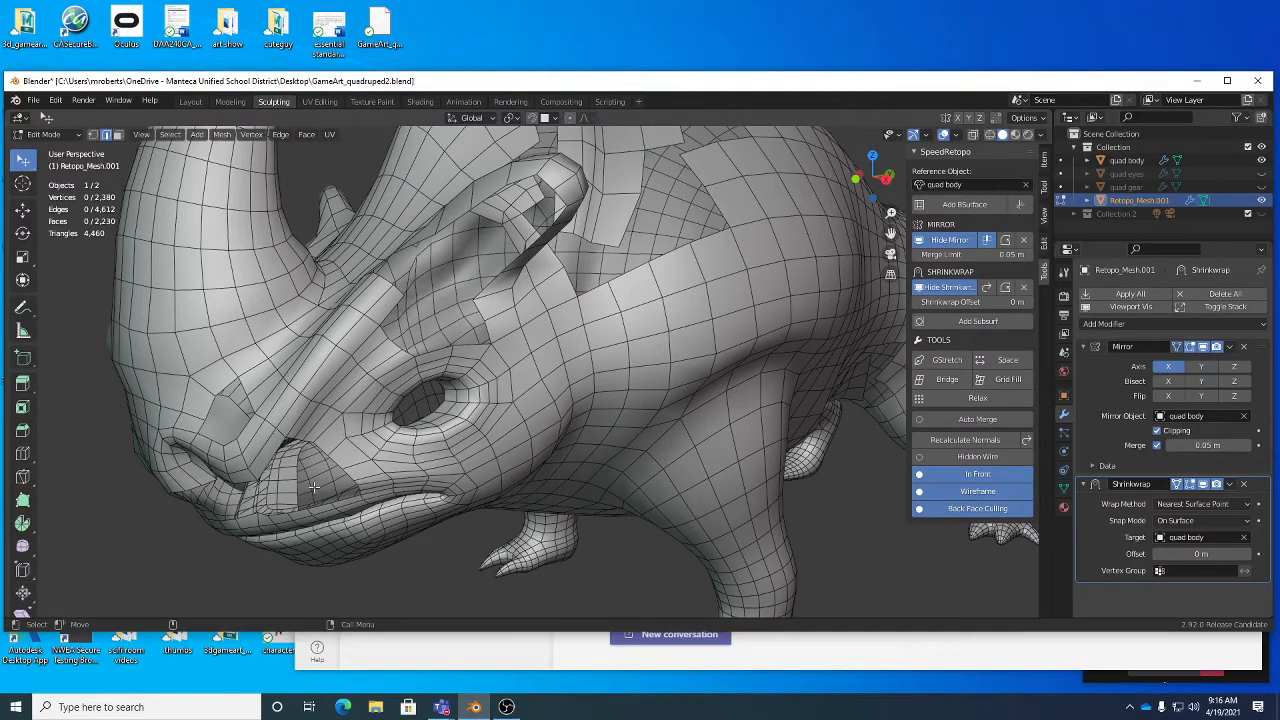
middle_drag(628, 272, 600, 300)
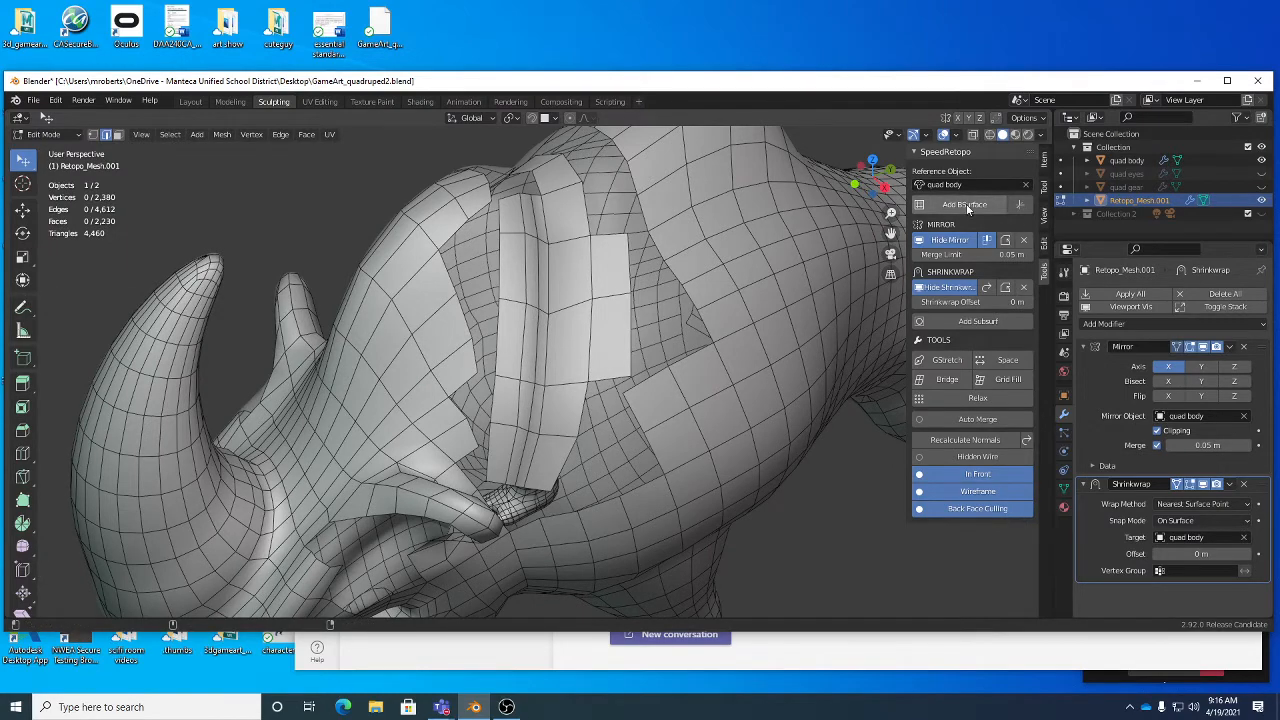
mouse_move(600, 300)
middle_down()
mouse_move(628, 276)
mouse_move(624, 243)
mouse_move(597, 289)
middle_up()
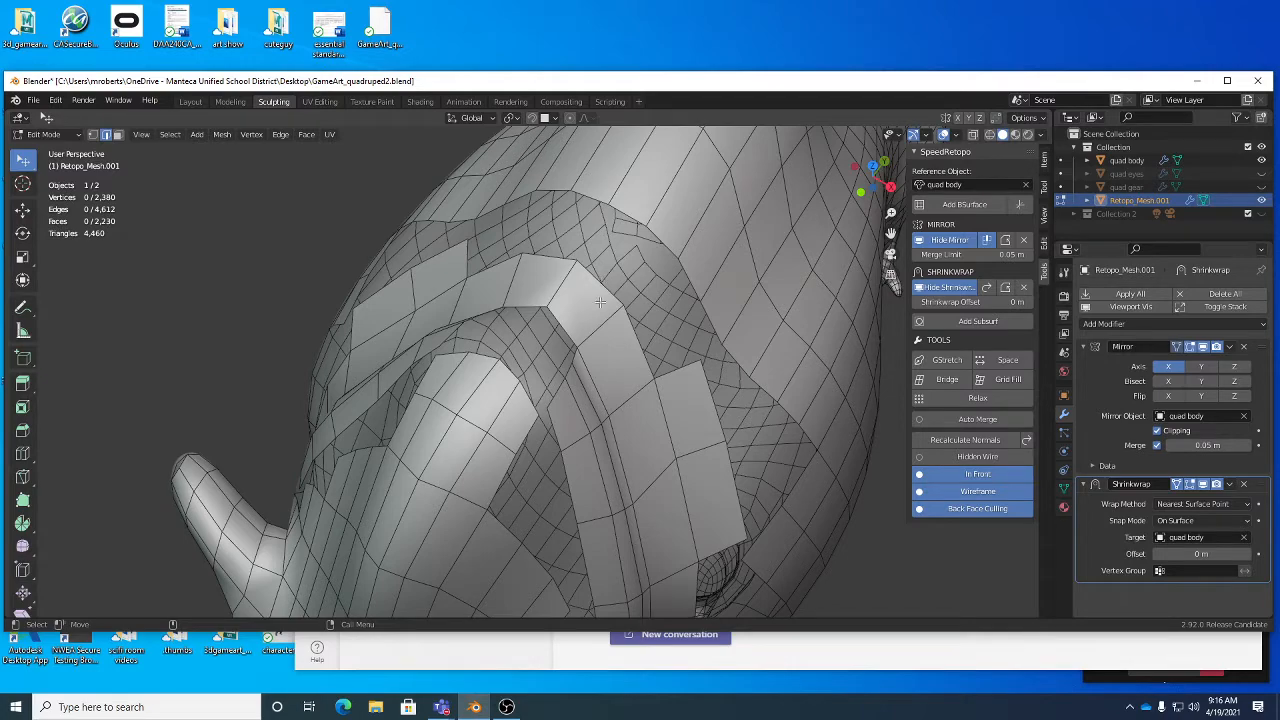
- Add a loop cut across the raised neck strip, next to the mirror centre line
key(alt+c)
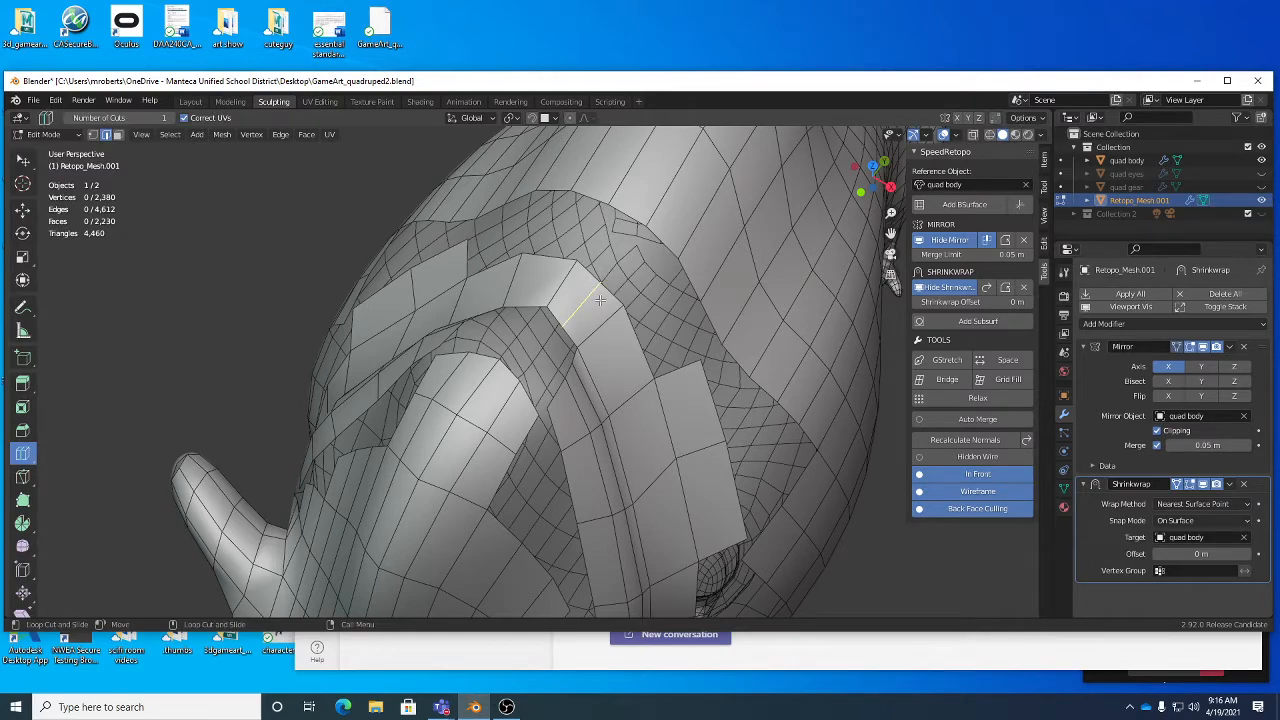
click(600, 300)
middle_drag(640, 300, 690, 290)
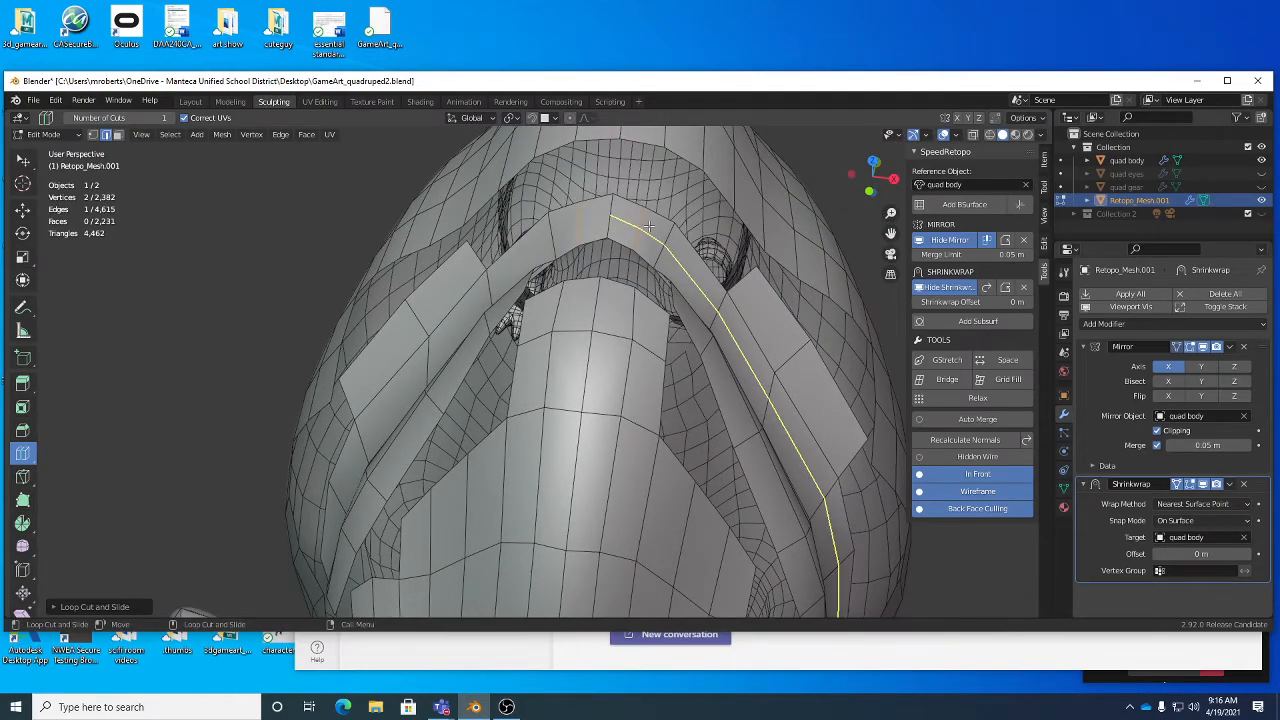
middle_drag(690, 290, 597, 302)
- Move the new cross edge on the neck strip down along the strip, away from the centre line
key(w)
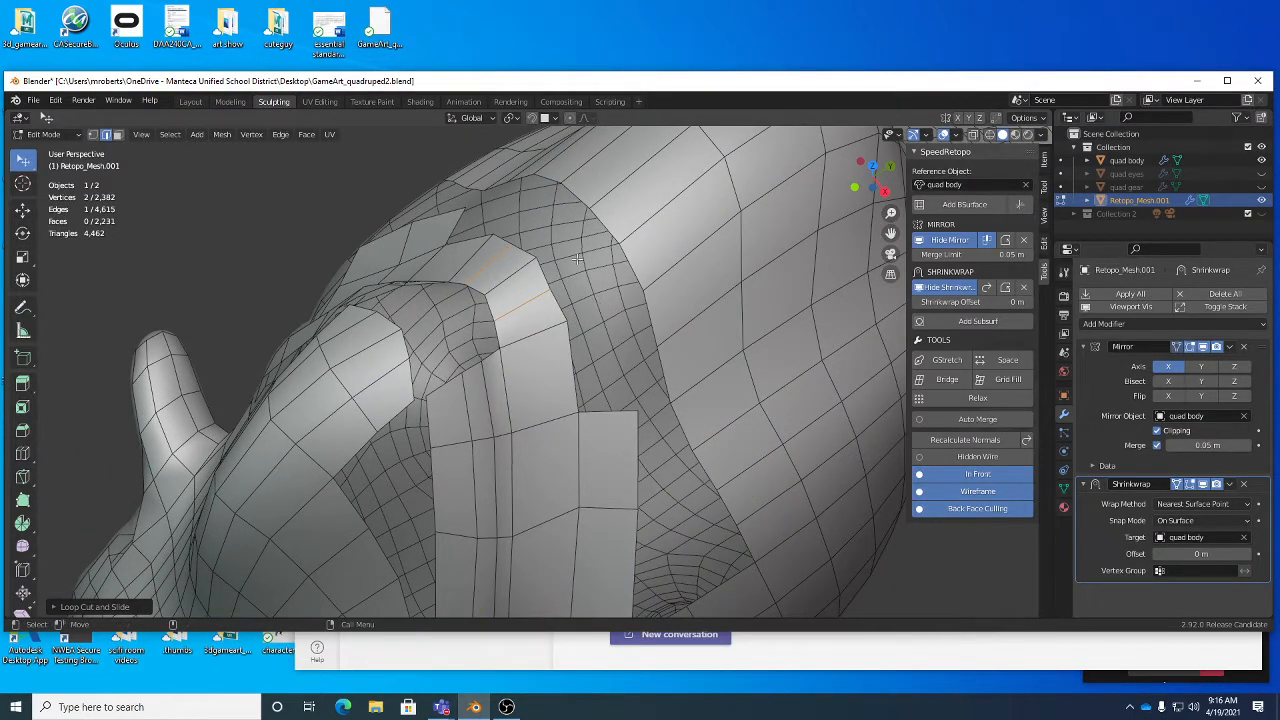
key(w)
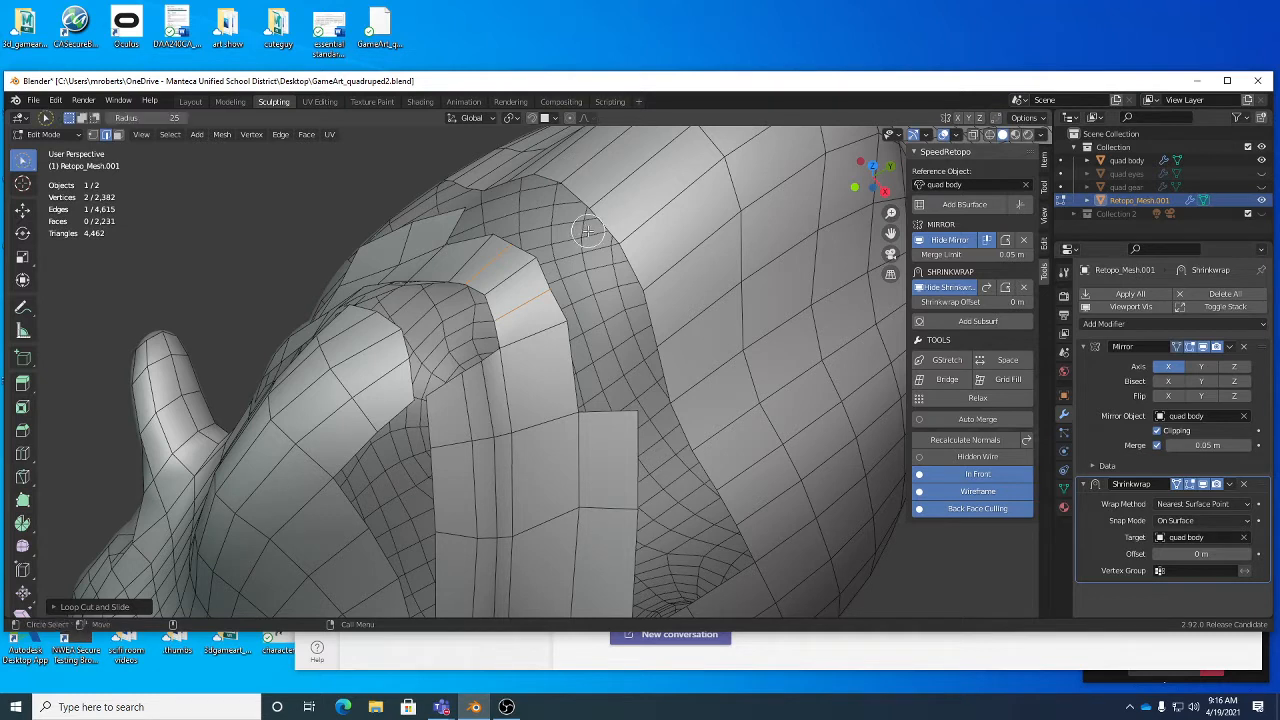
key(w)
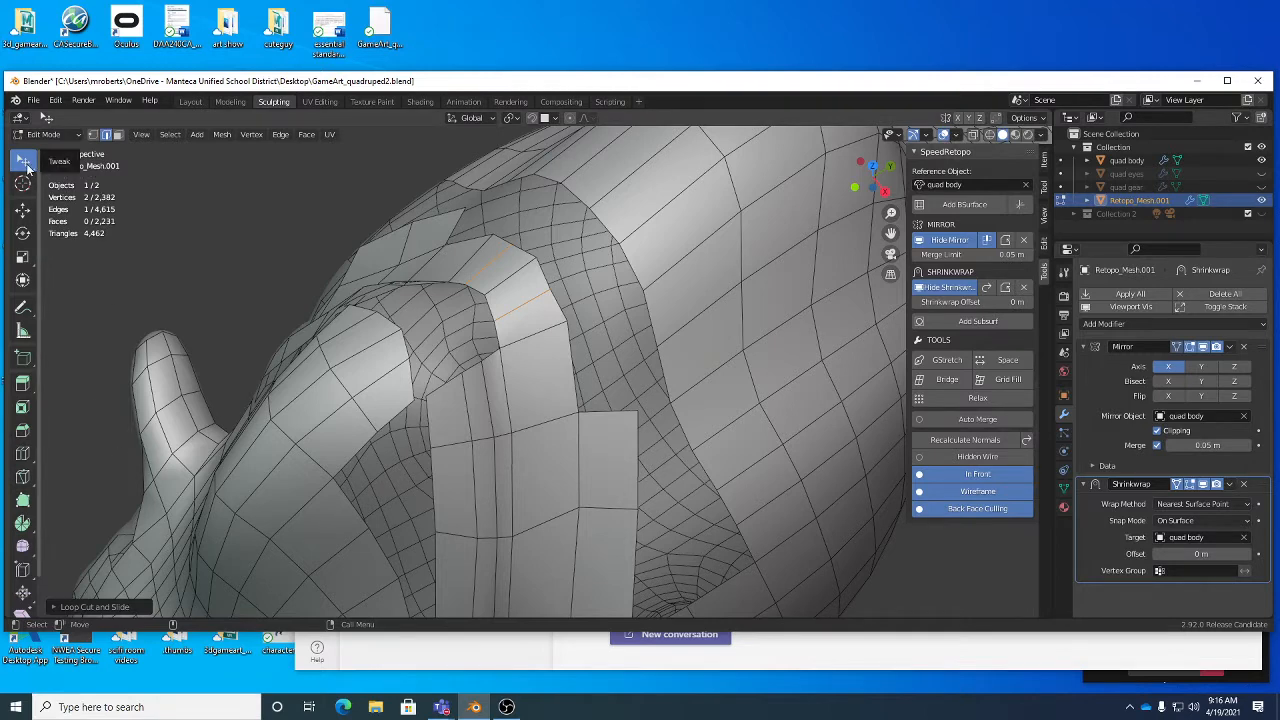
key(g)
click(535, 303)
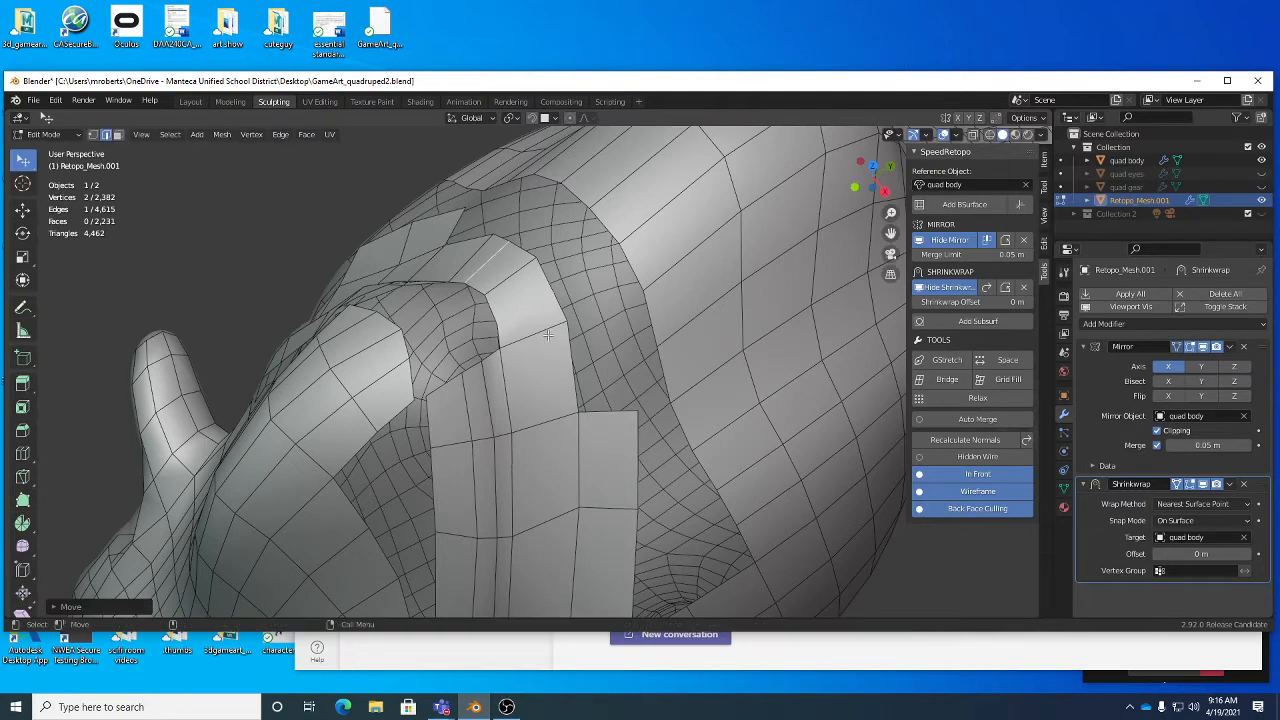
key(g)
click(548, 338)
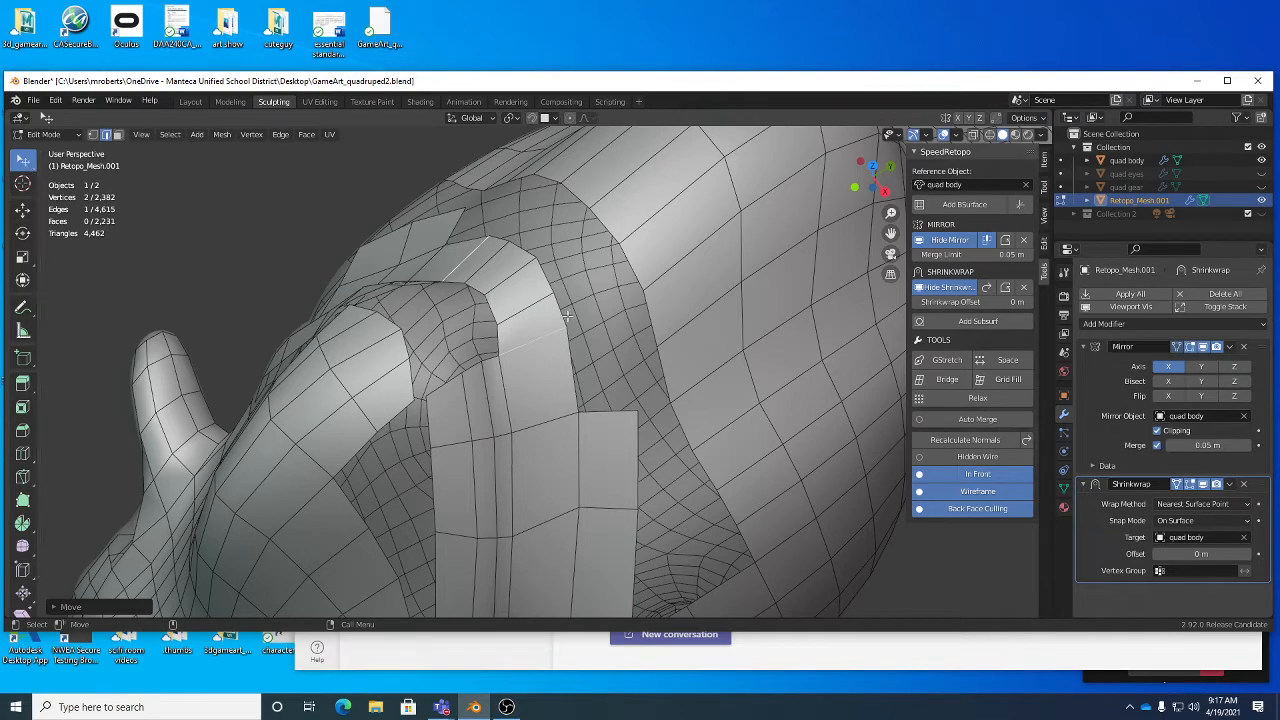
- Bridge the two upper edges of the neck strip with the two facing edges of the back mesh across the gap
middle_drag(567, 316, 615, 318)
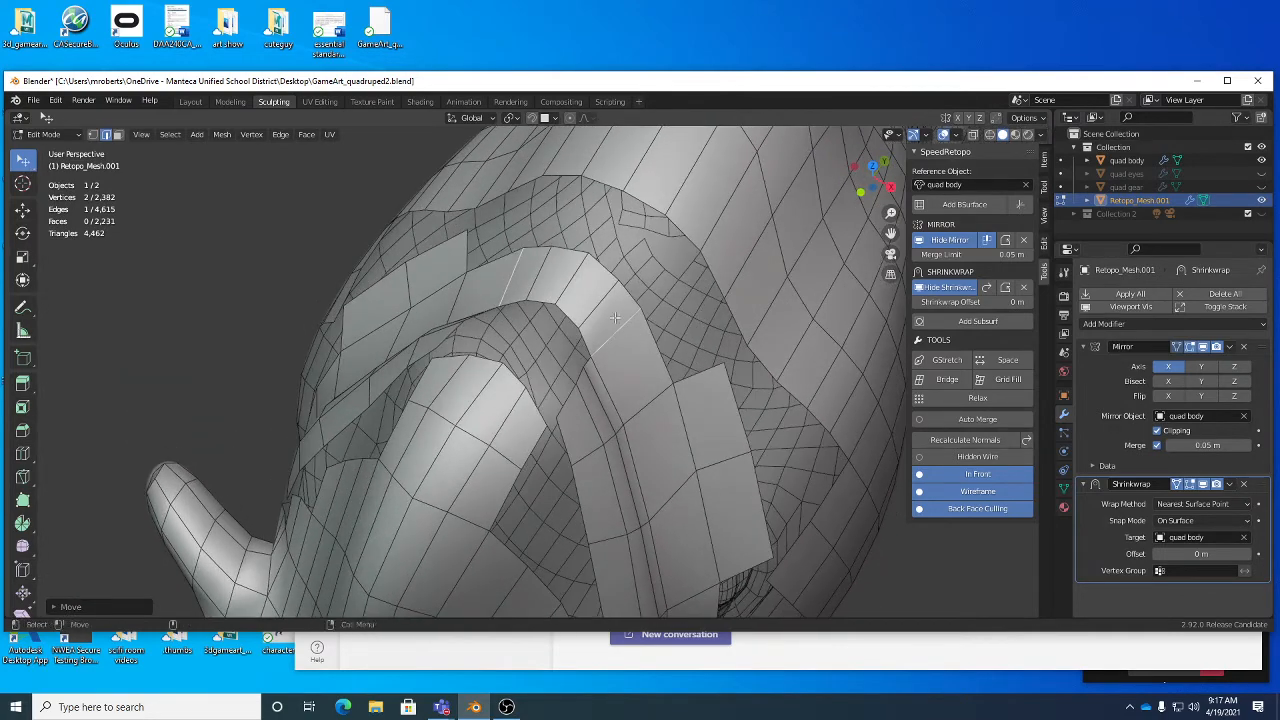
click(606, 270)
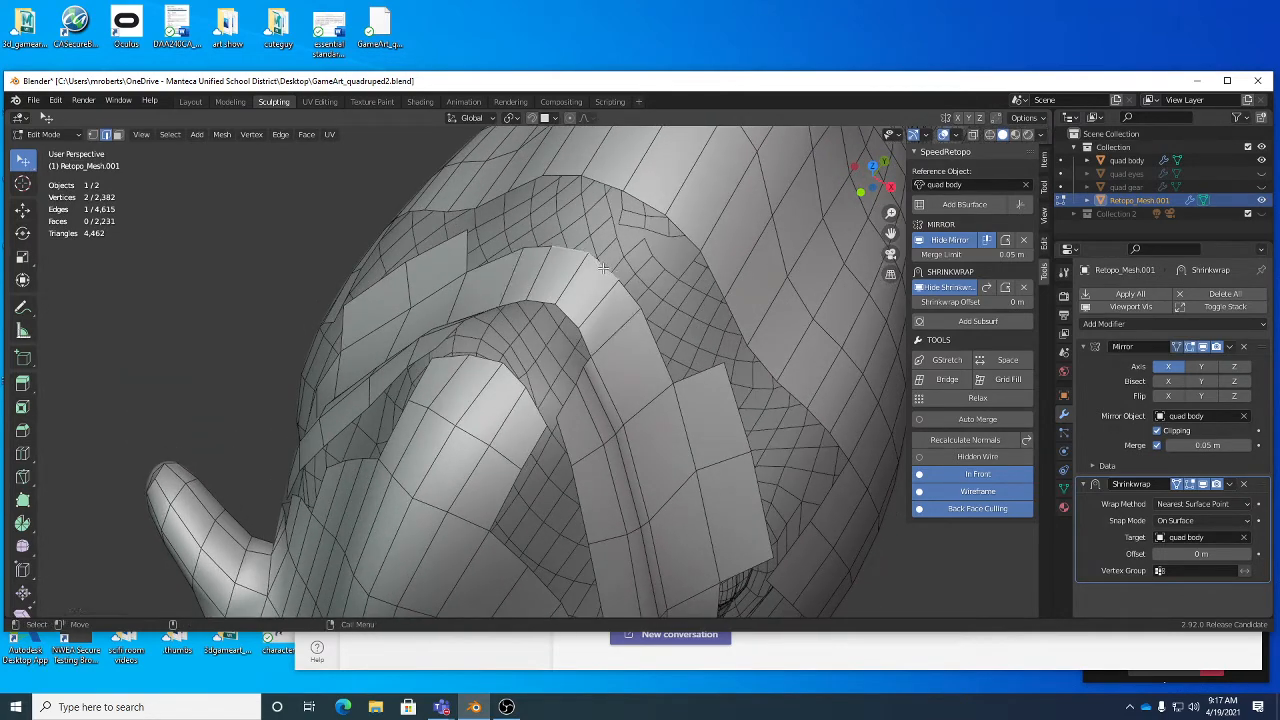
shift+click(630, 298)
shift+click(685, 227)
shift+click(644, 199)
right_click(770, 235)
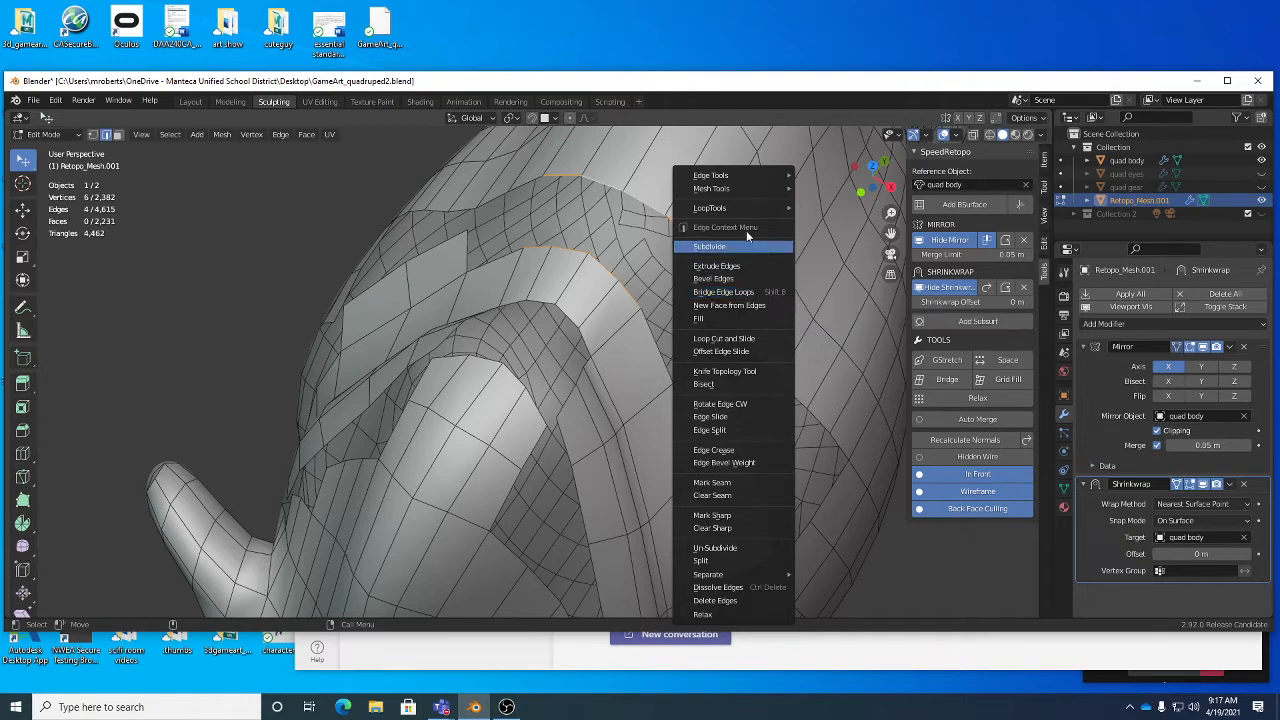
click(749, 291)
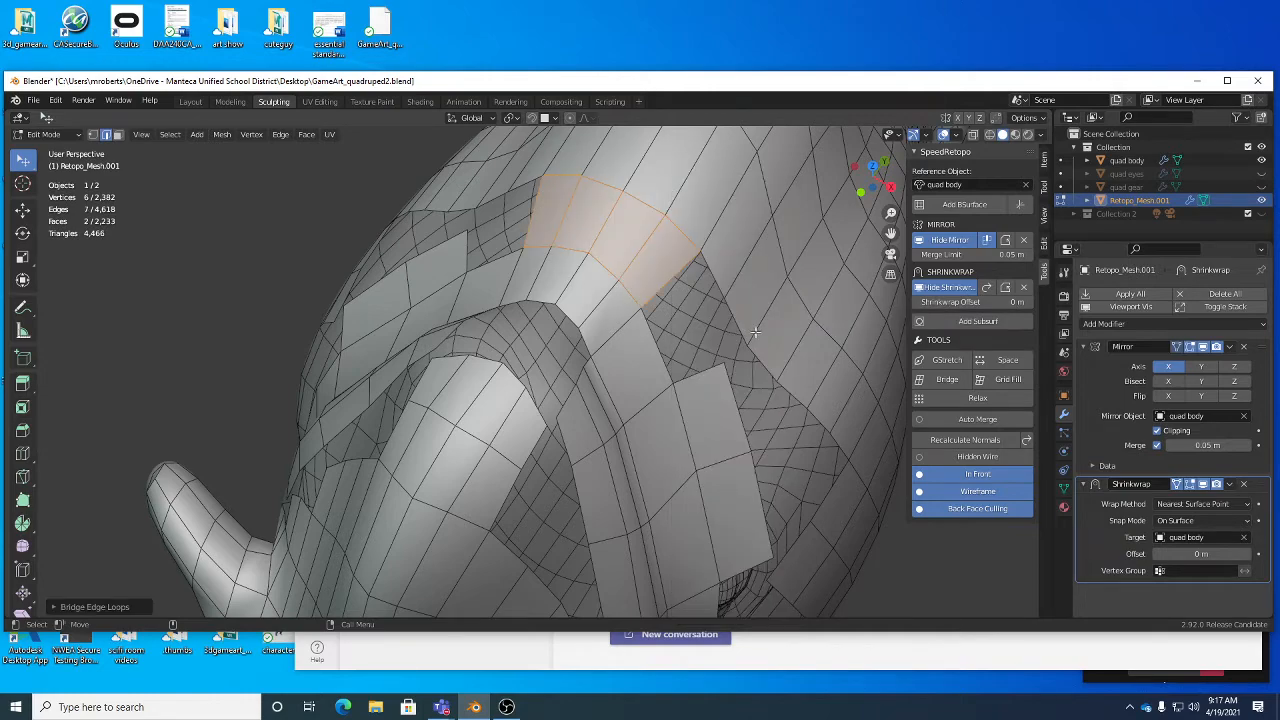
- Move the corner vertex of the shoulder patch that faces the lower end of the neck strip
middle_drag(755, 331, 620, 275)
drag(618, 273, 606, 272)
middle_drag(606, 386, 606, 351)
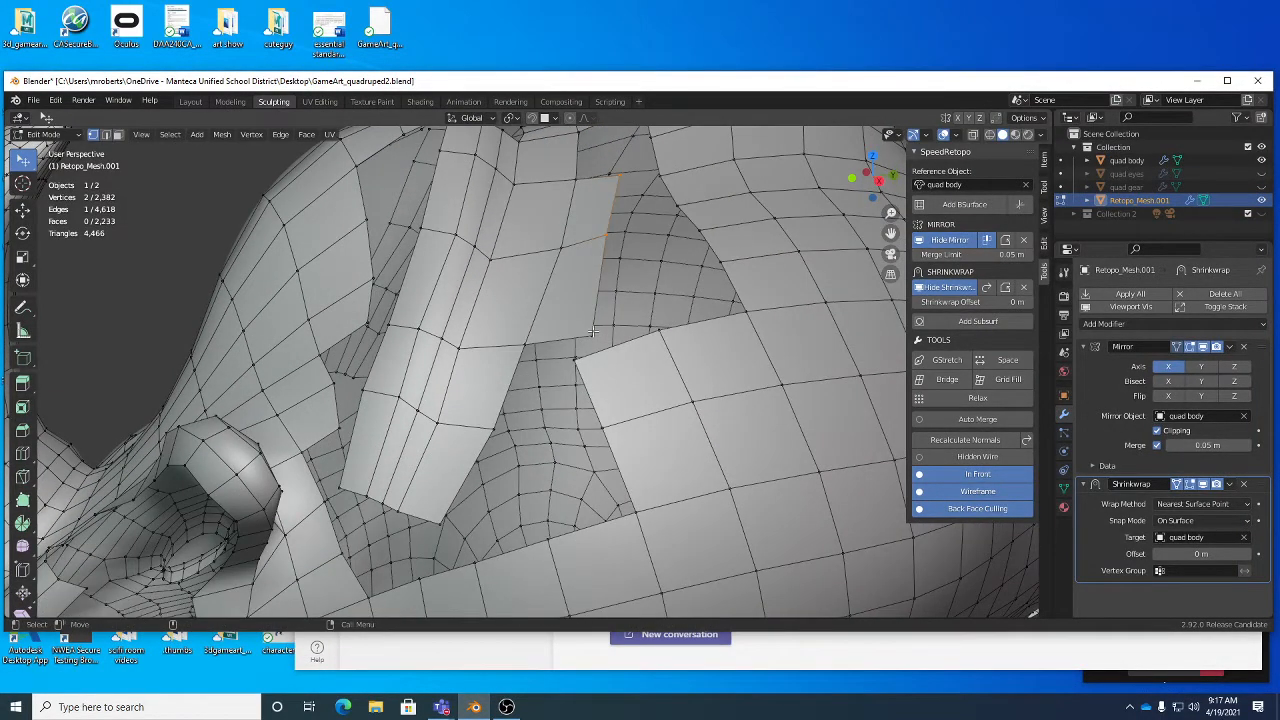
key(1)
click(577, 340)
drag(578, 360, 606, 363)
- Add a lengthwise loop cut along the neck strip, from its lower end up to the centre line
key(2)
middle_drag(606, 363, 632, 210)
key(alt+c)
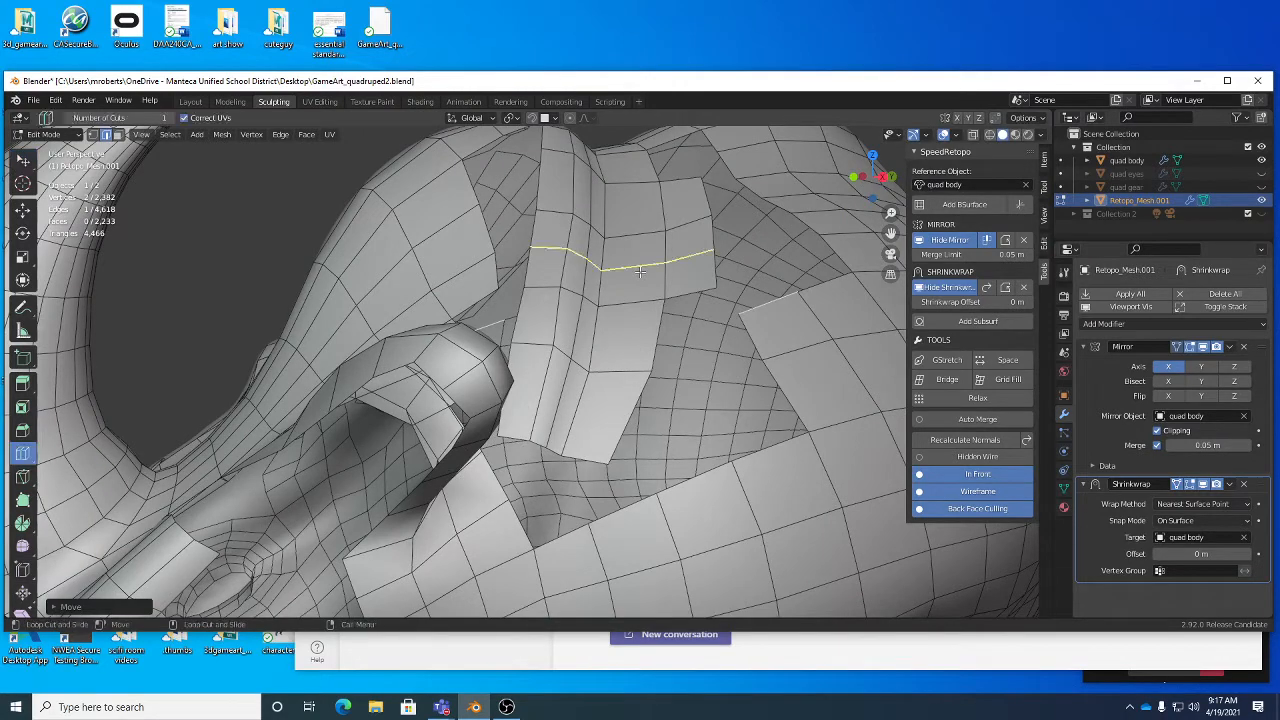
click(636, 244)
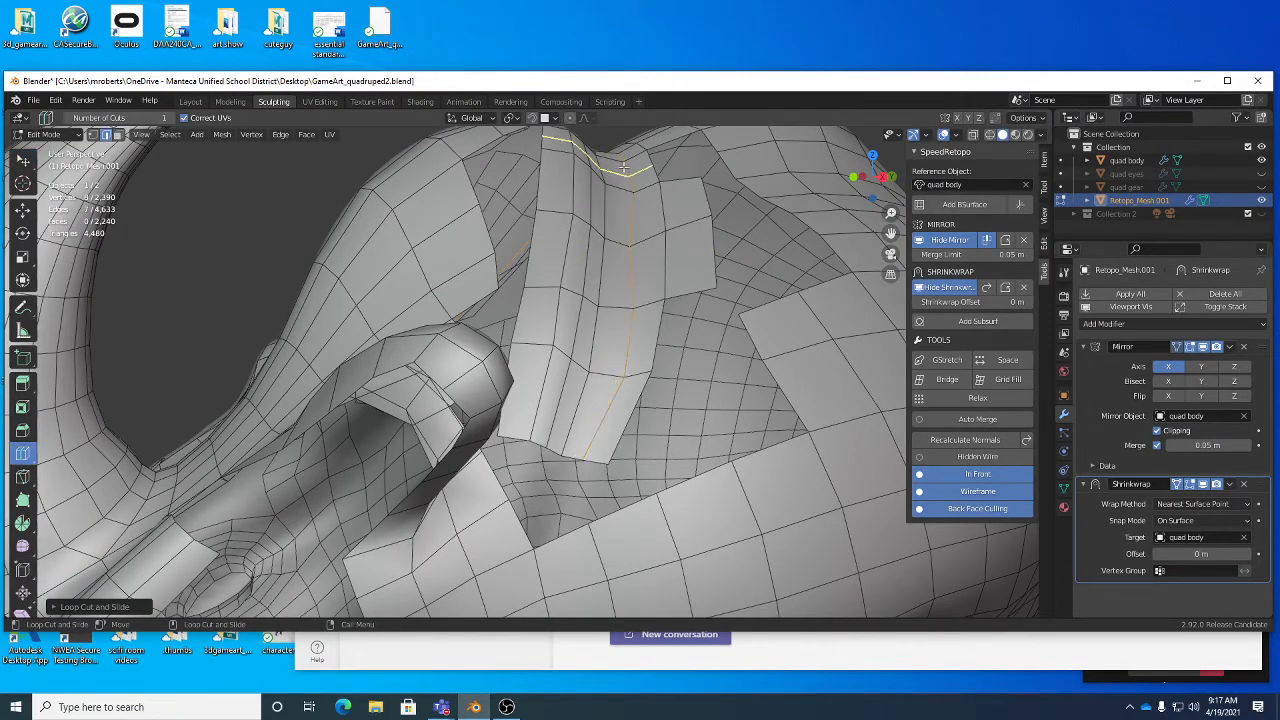
middle_drag(622, 328, 690, 342)
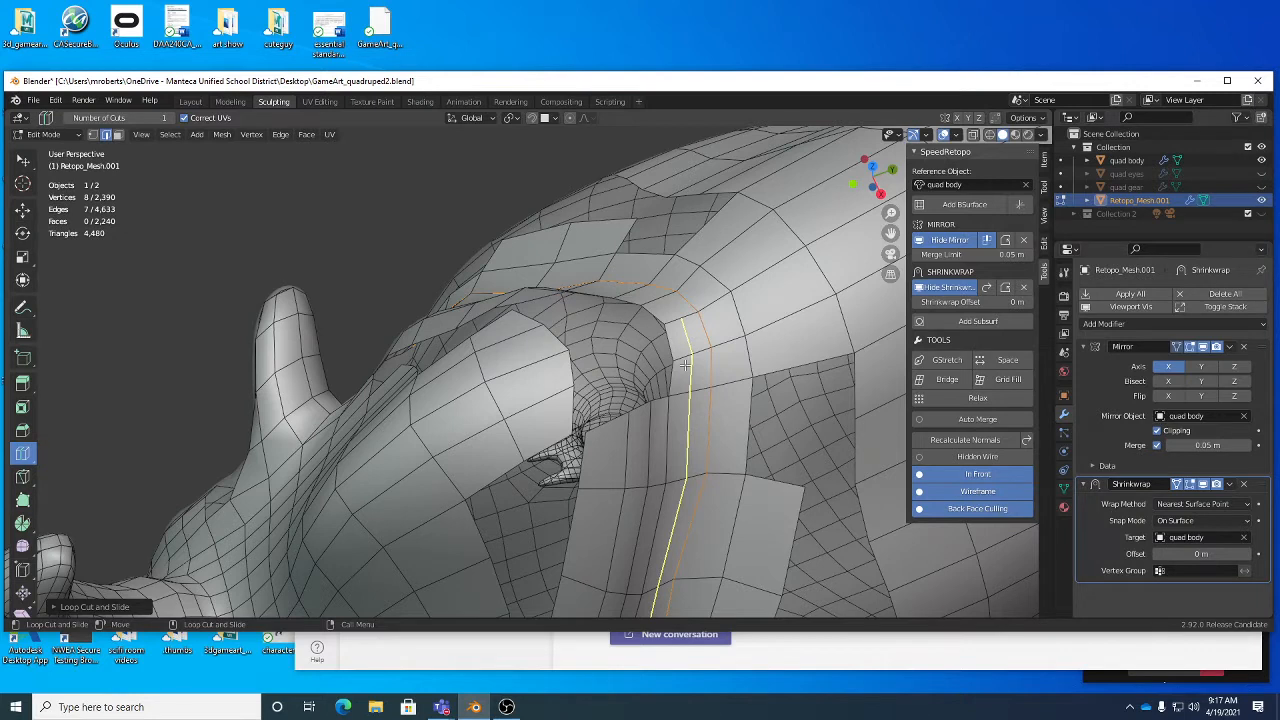
- Bridge the neck strip's front edge near the centre line with the facing edge of the head crest
key(w)
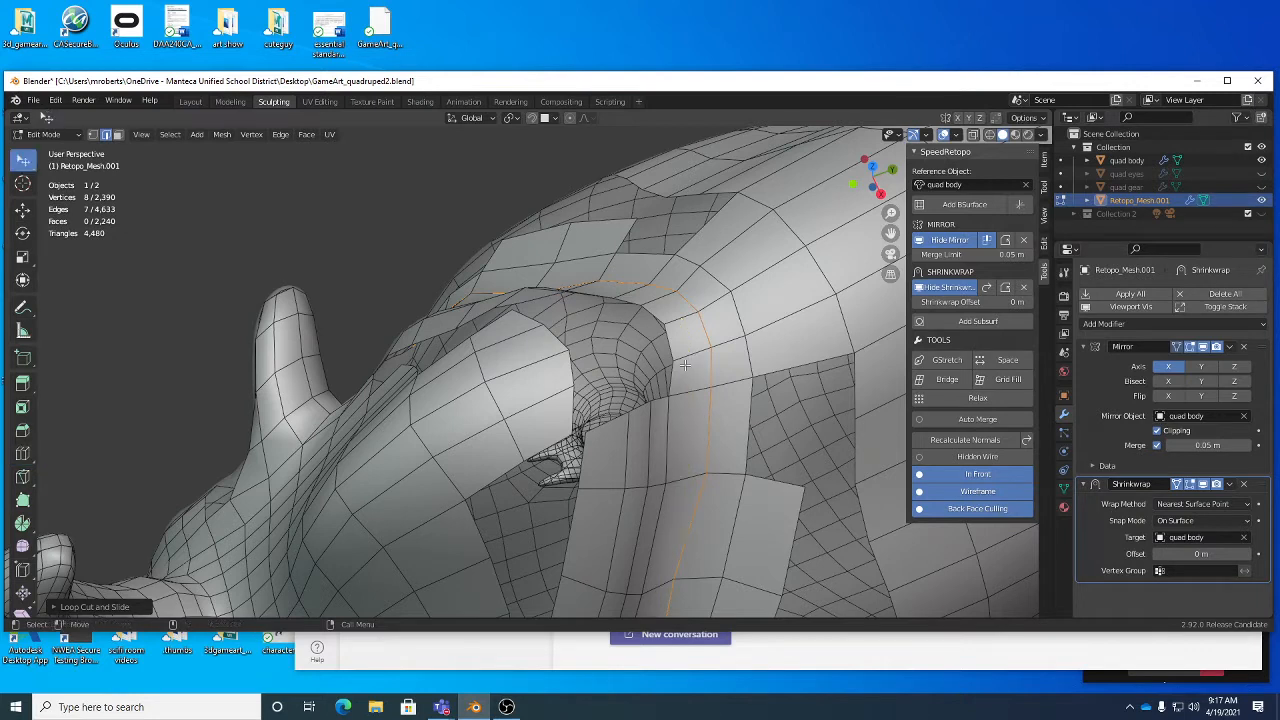
click(672, 333)
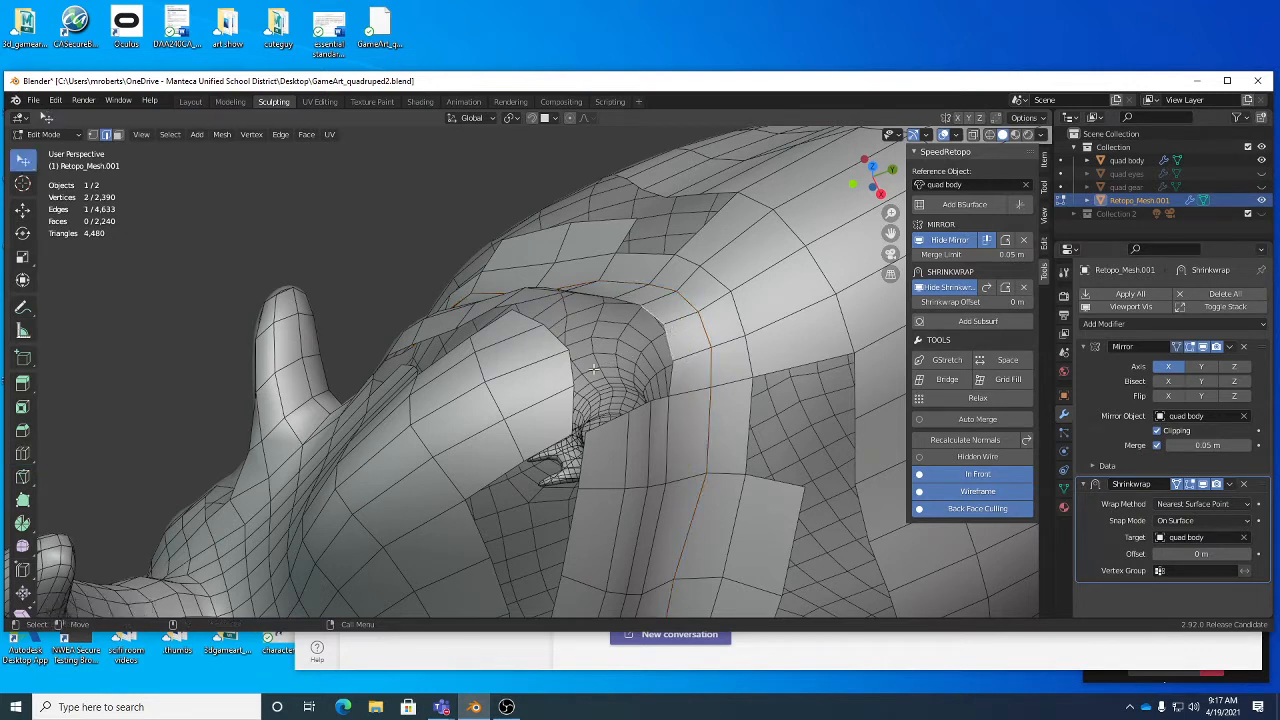
shift+click(563, 368)
middle_drag(676, 342, 606, 371)
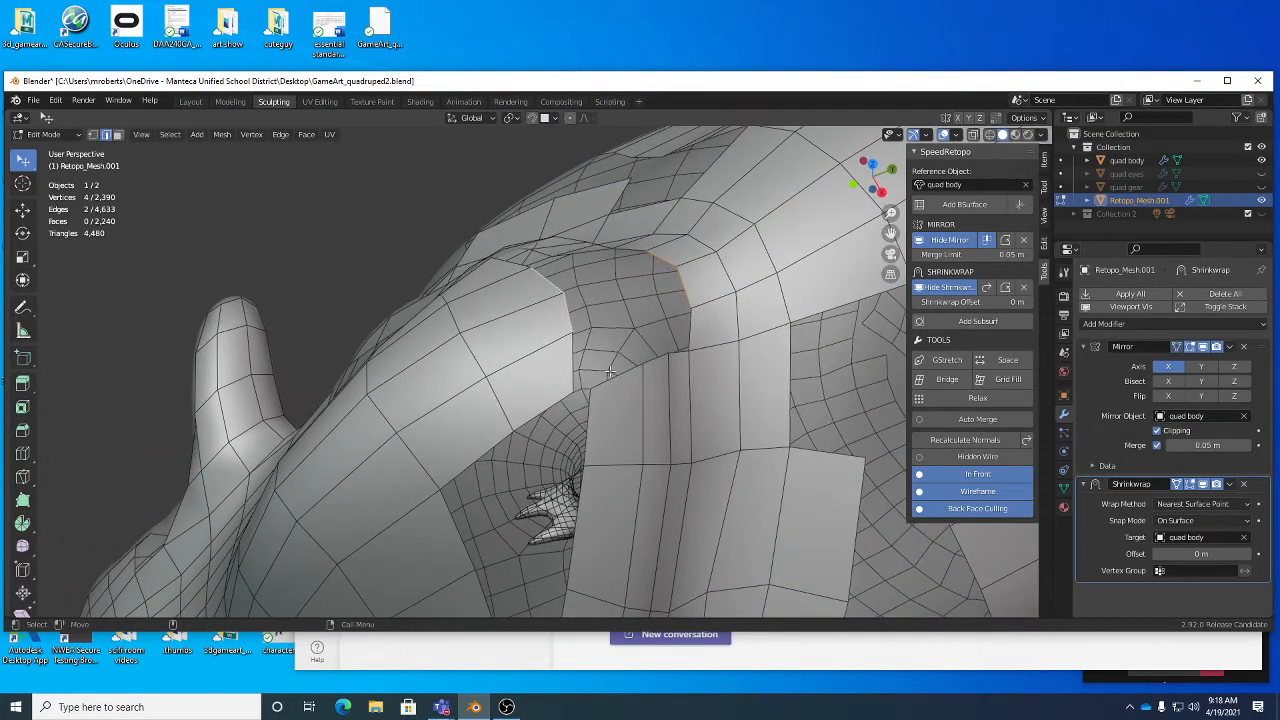
right_click(728, 318)
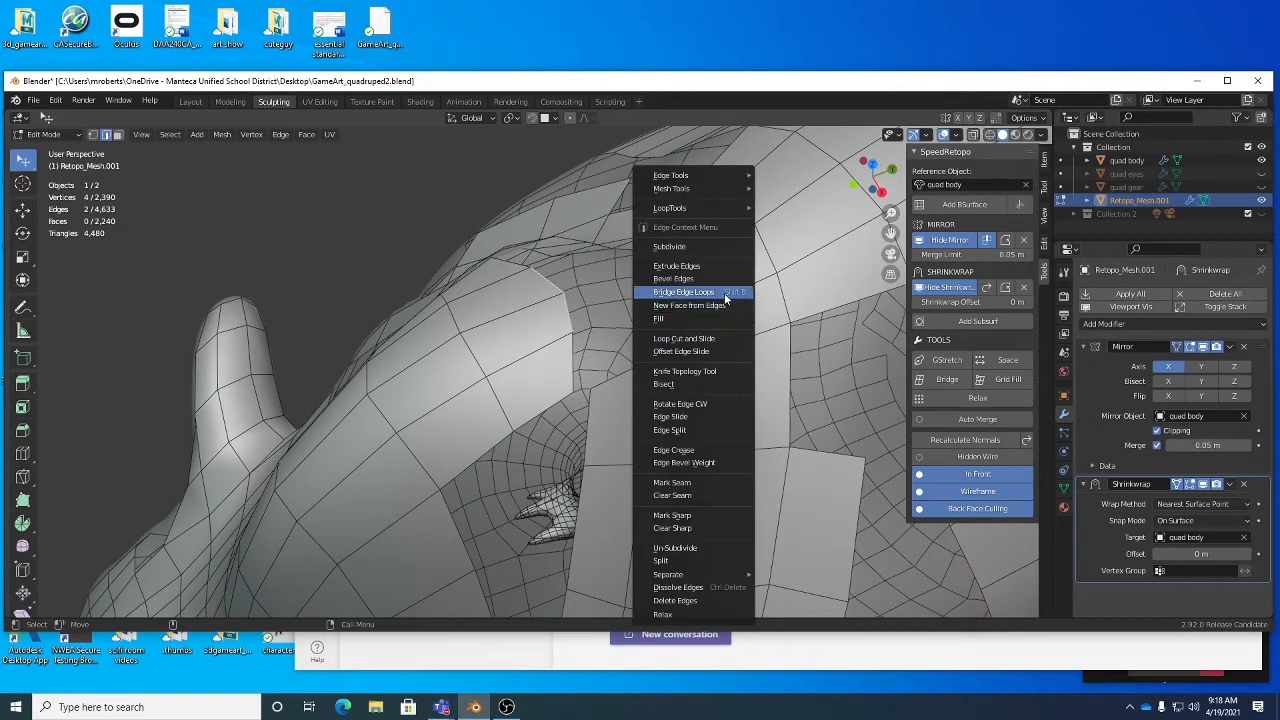
click(690, 292)
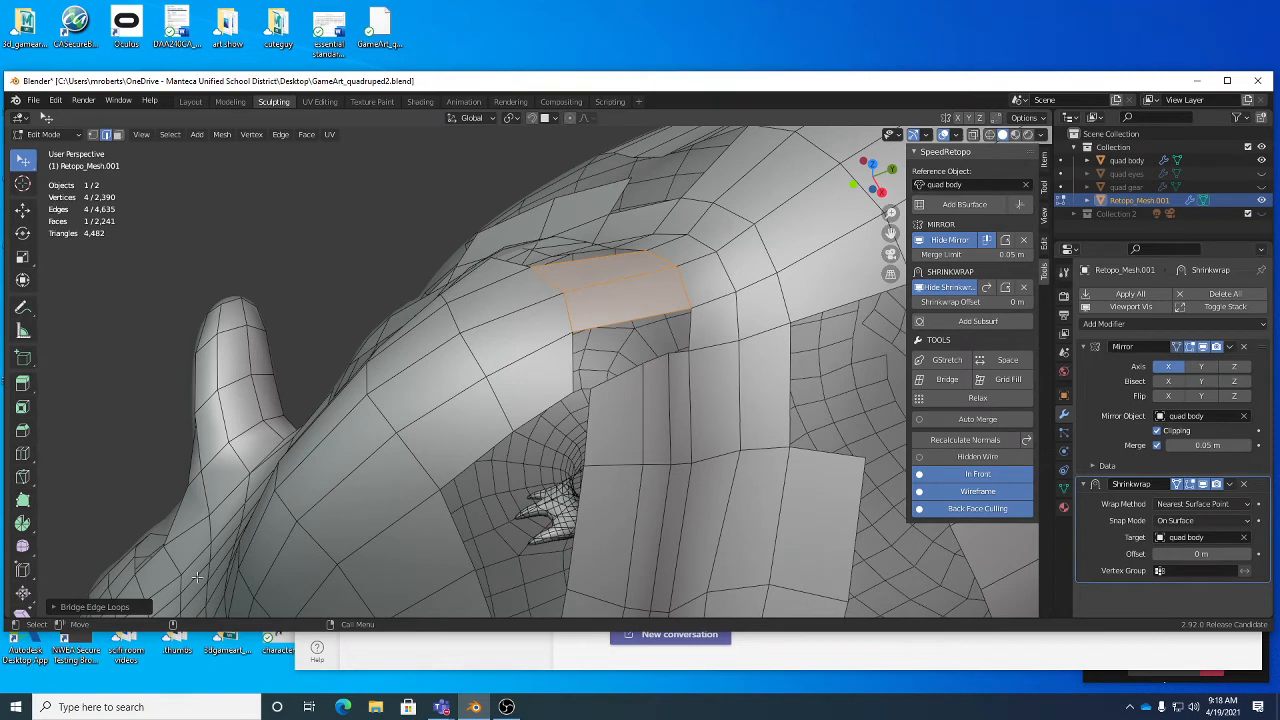
- Try 2 cuts on the new bridge and restore its number of cuts to 0
click(62, 607)
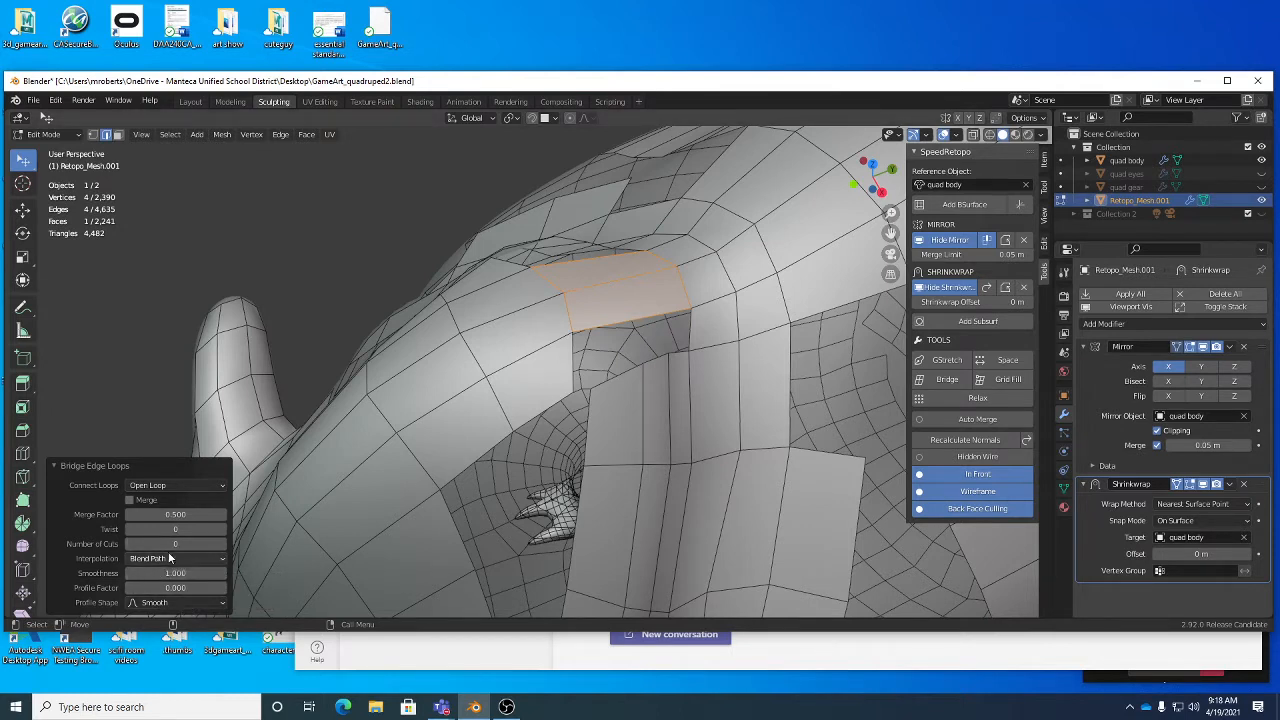
click(222, 544)
click(222, 544)
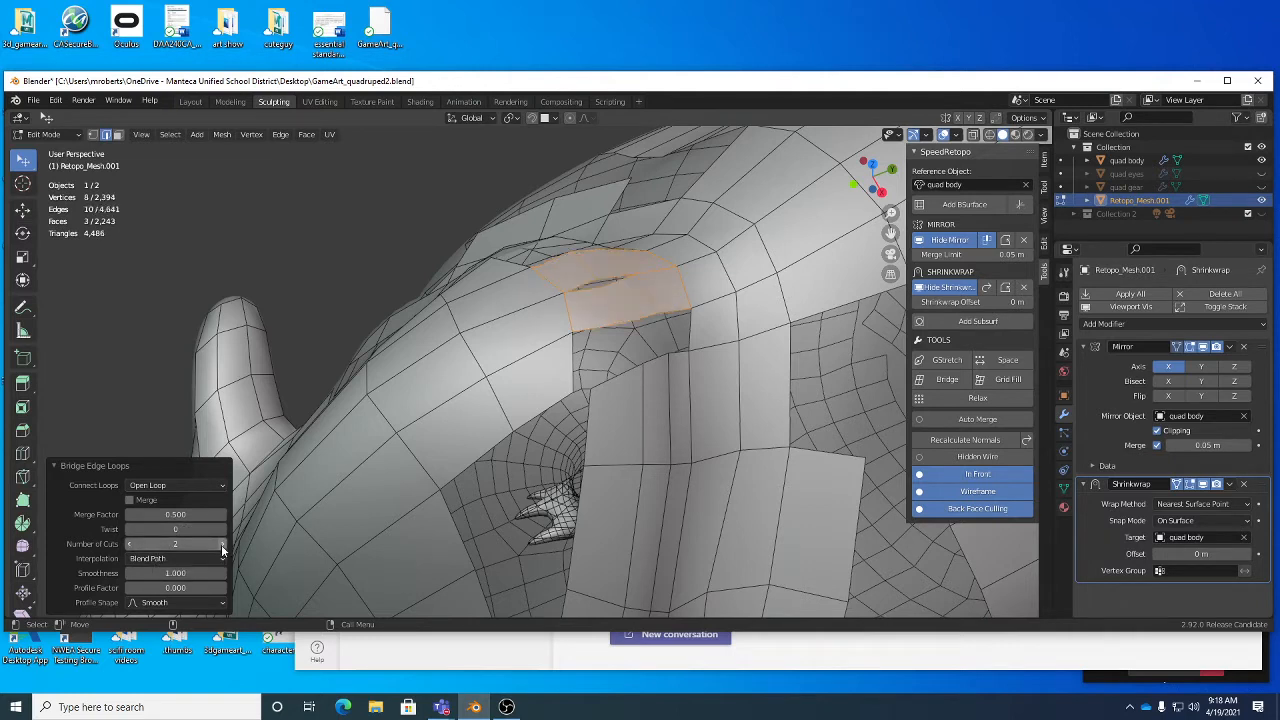
click(129, 542)
click(129, 542)
click(112, 469)
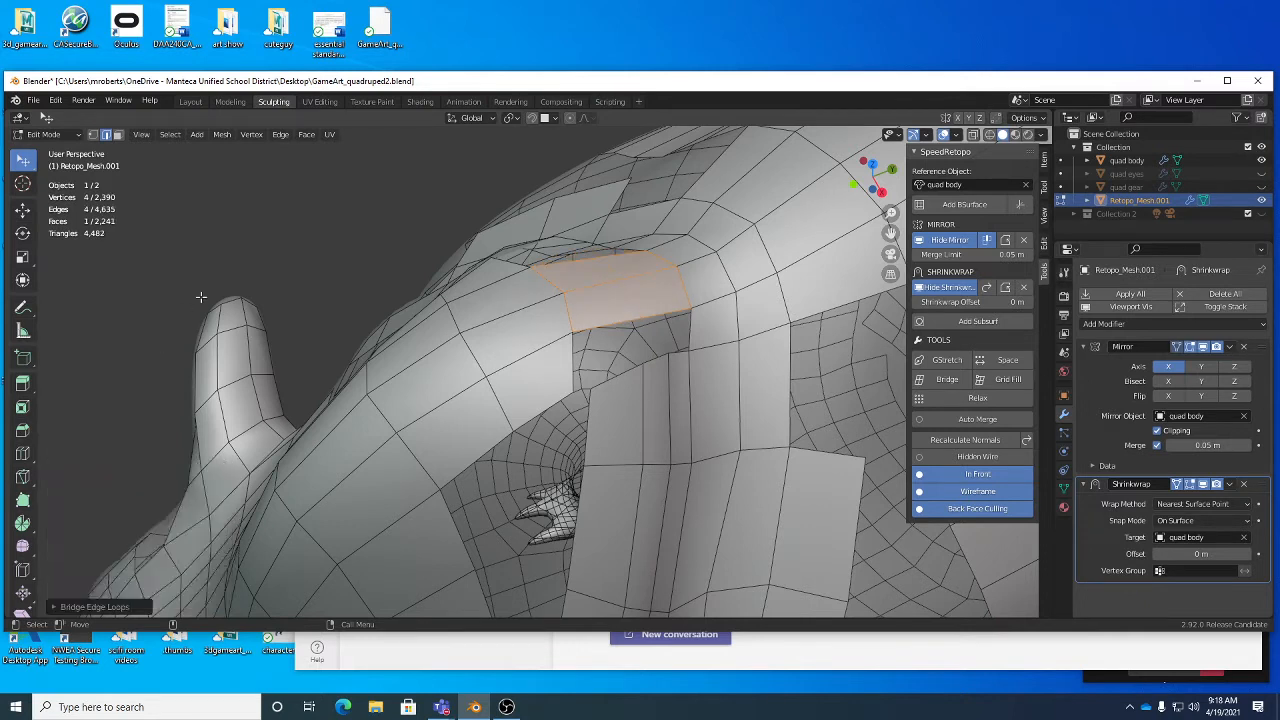
- Add a single loop cut to the new bridge near the centre line and slide it slightly toward the shoulder side
click(392, 216)
key(ctrl+r)
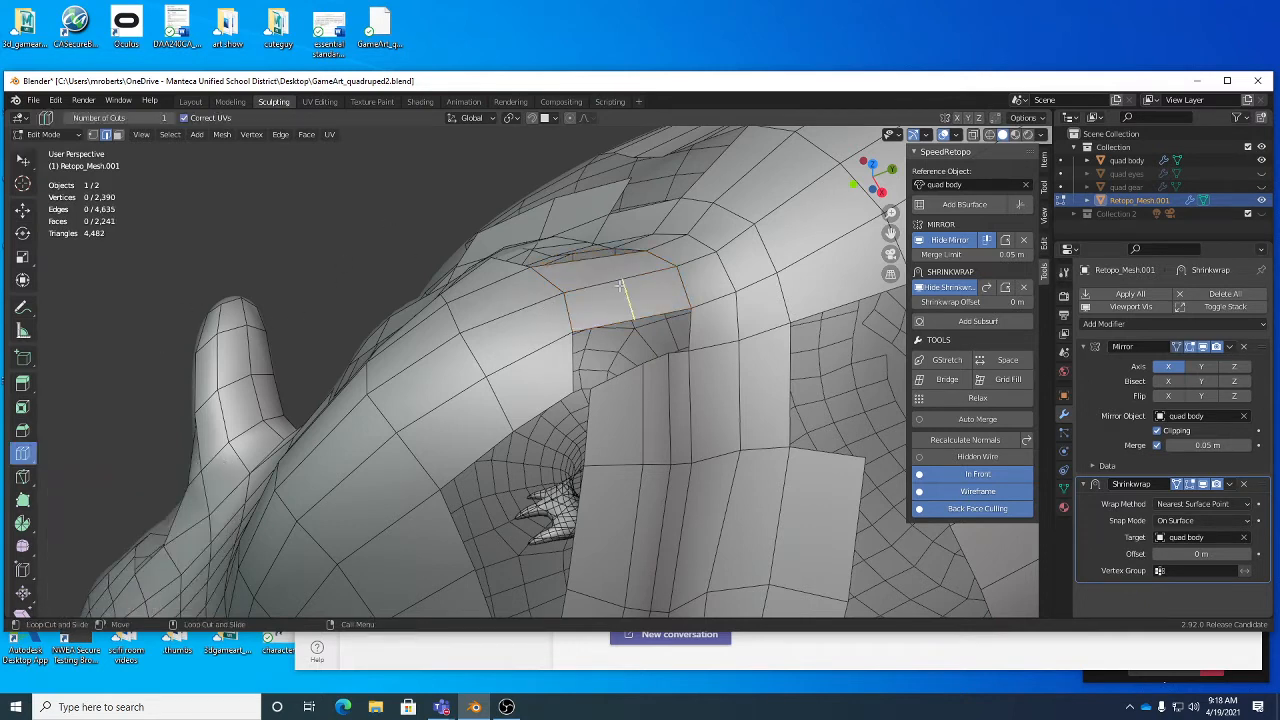
mouse_move(625, 289)
mouse_down()
mouse_move(660, 286)
mouse_move(643, 306)
mouse_up()
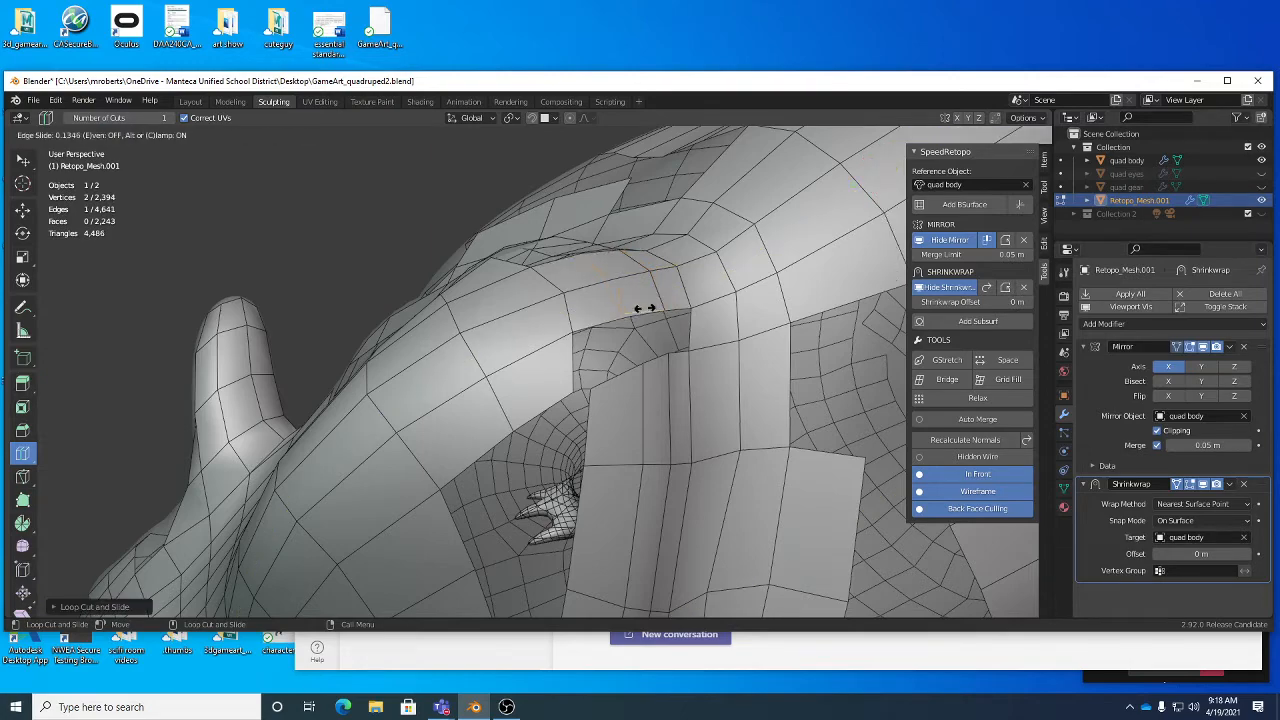
middle_drag(643, 306, 677, 334)
key(w)
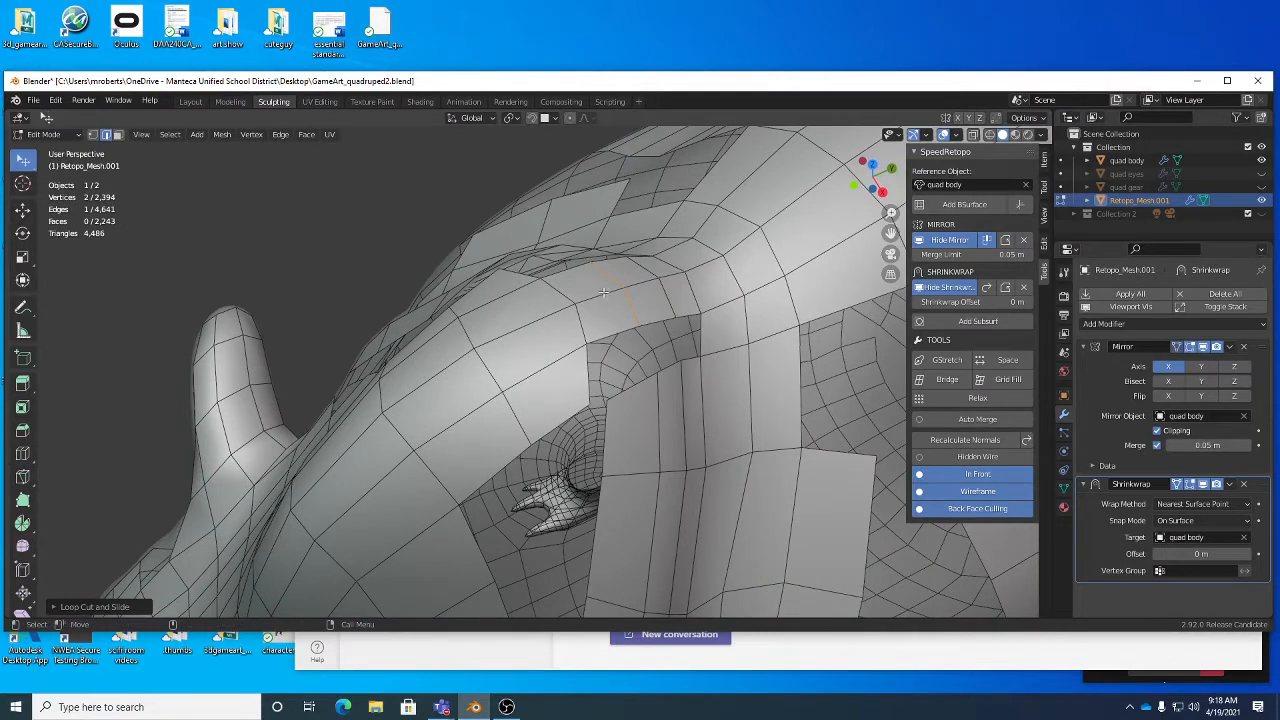
- Nudge the edges around the new loop cut to even out the bridge's quads
drag(604, 294, 598, 293)
click(598, 293)
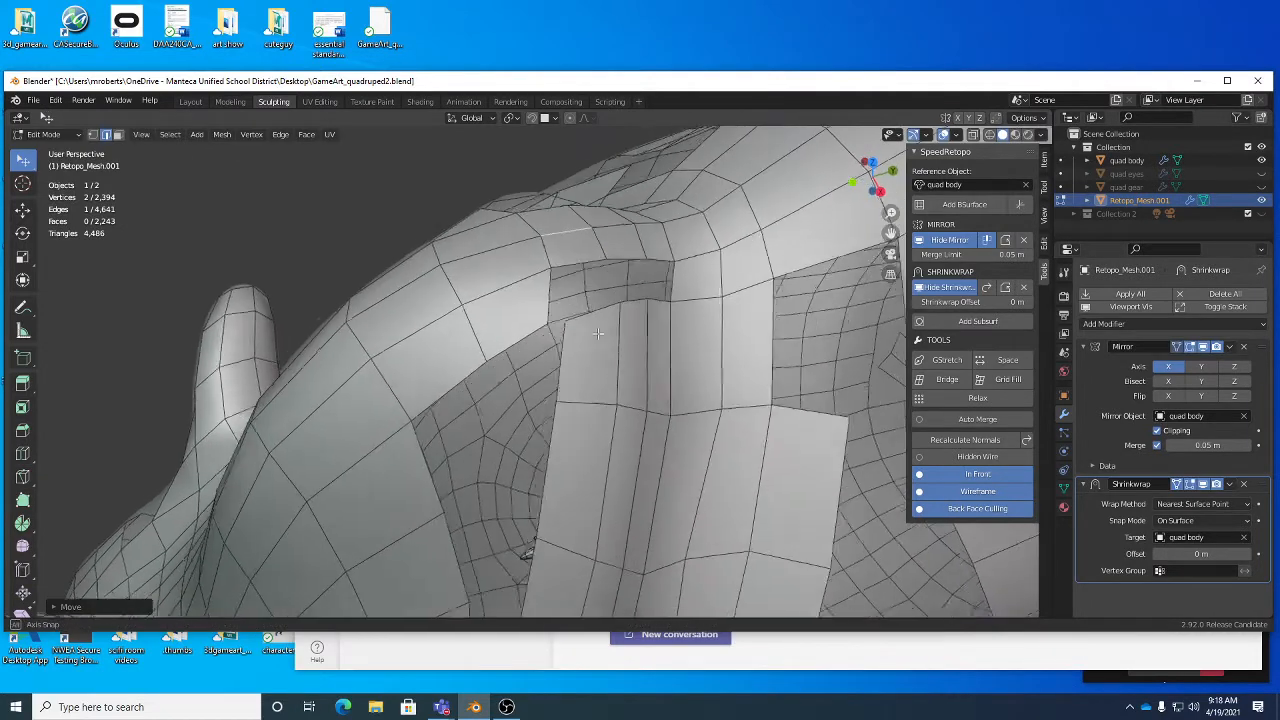
middle_drag(598, 293, 612, 305)
drag(613, 308, 611, 316)
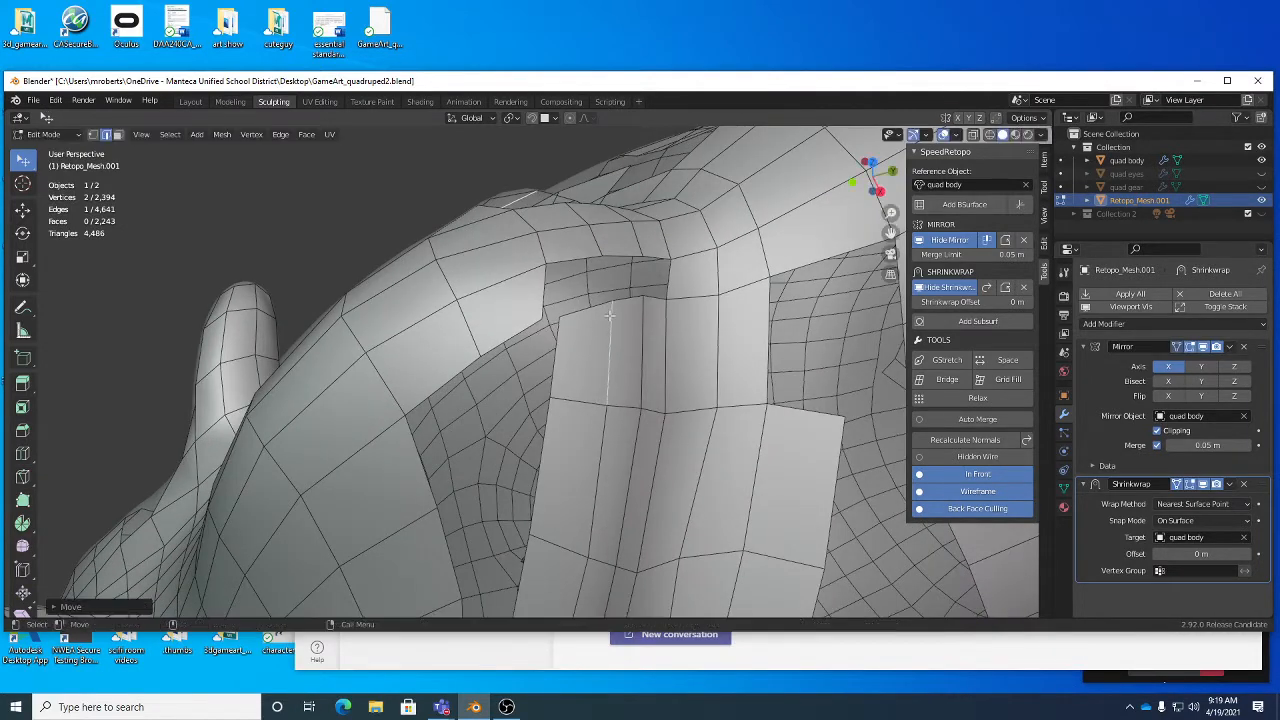
- Bridge the head crest's open edges with the facing upper-end edges of the neck strip, completing the edge selection with Shortest Path
click(586, 258)
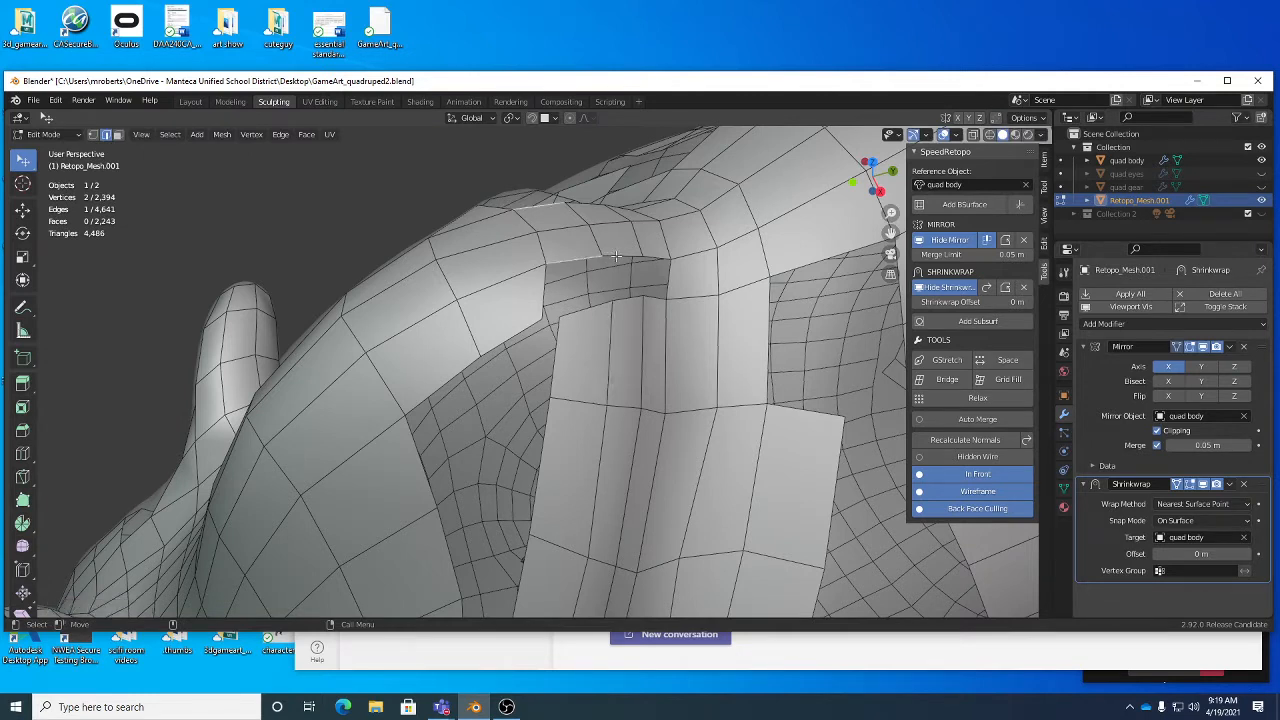
shift+click(653, 256)
ctrl+click(653, 256)
shift+click(656, 298)
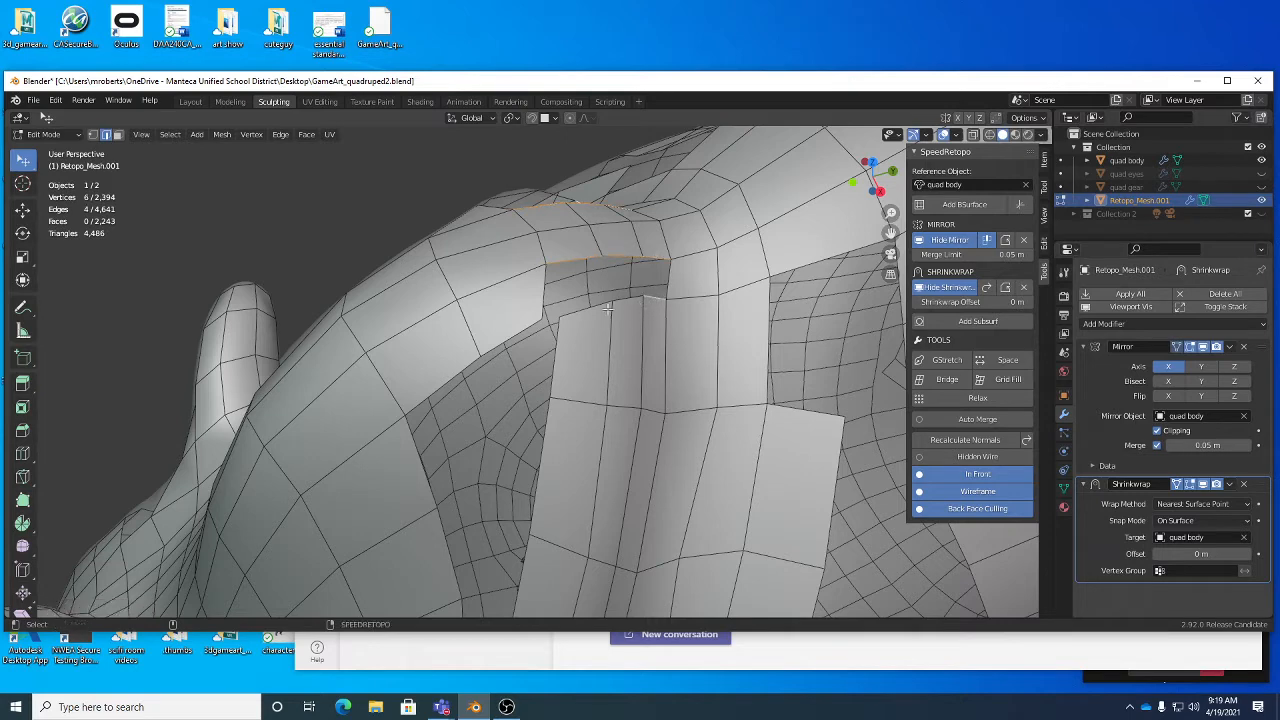
shift+click(607, 306)
click(170, 134)
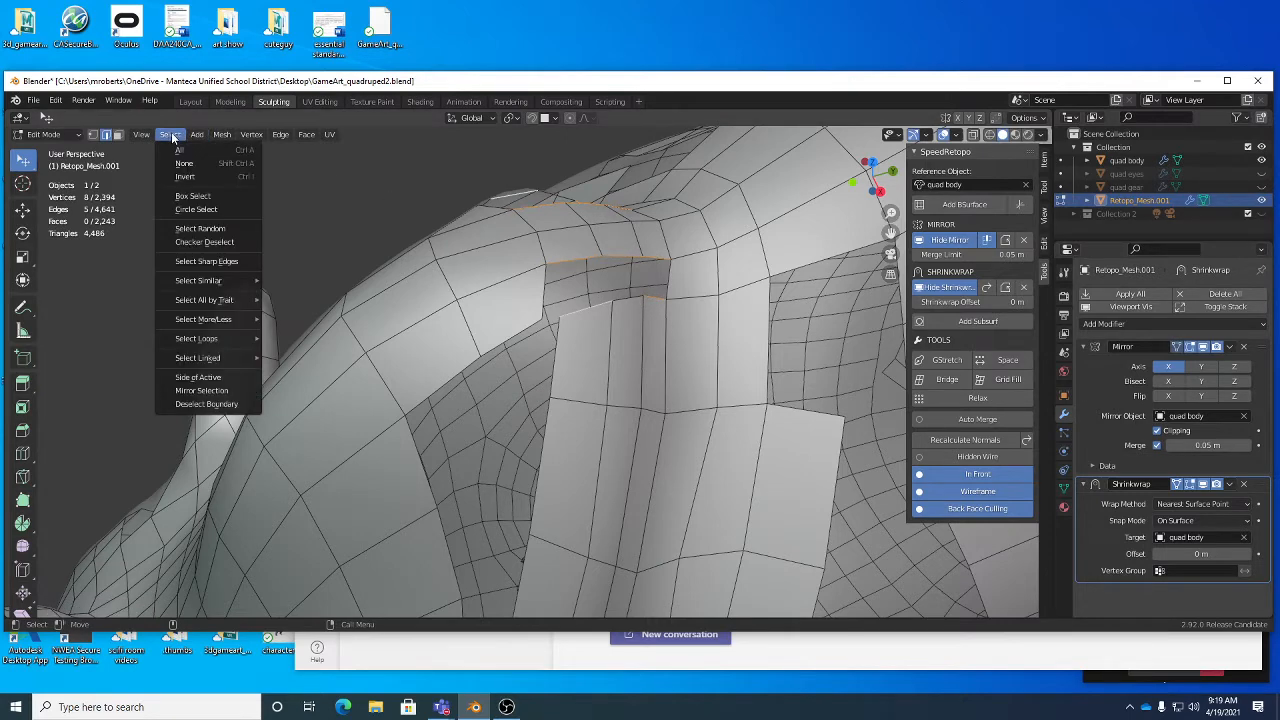
mouse_move(223, 342)
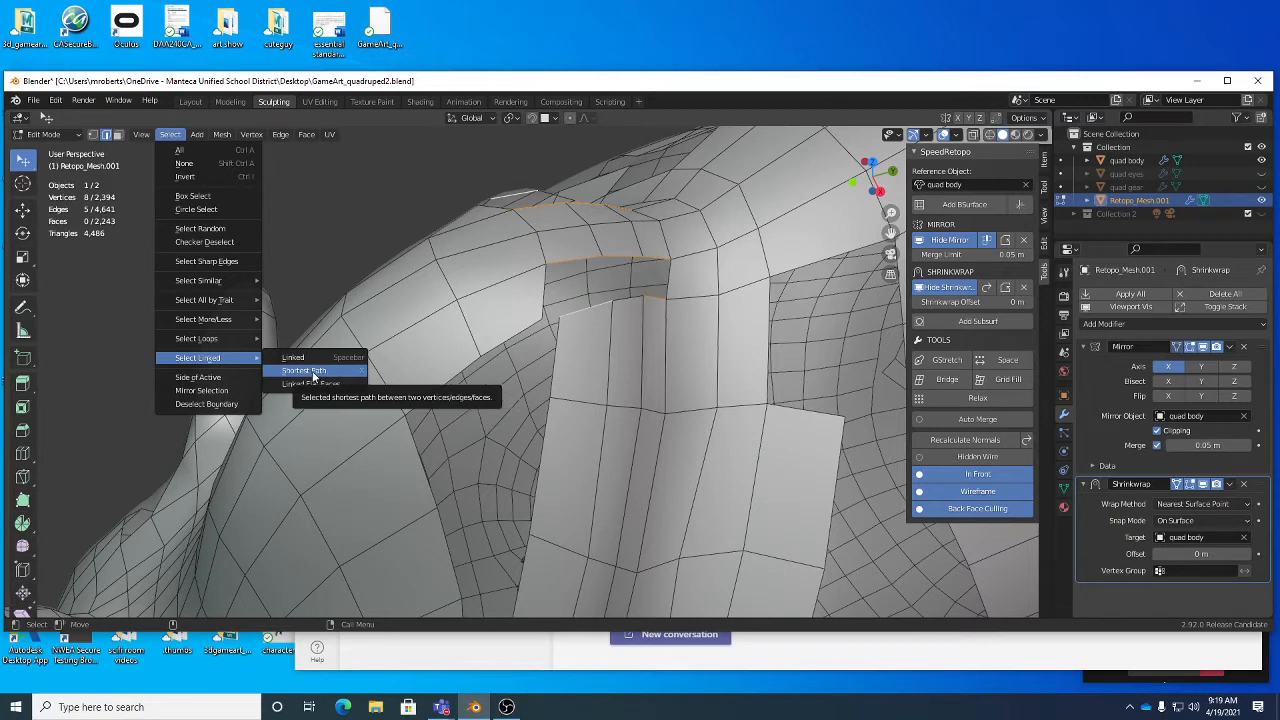
right_click(313, 374)
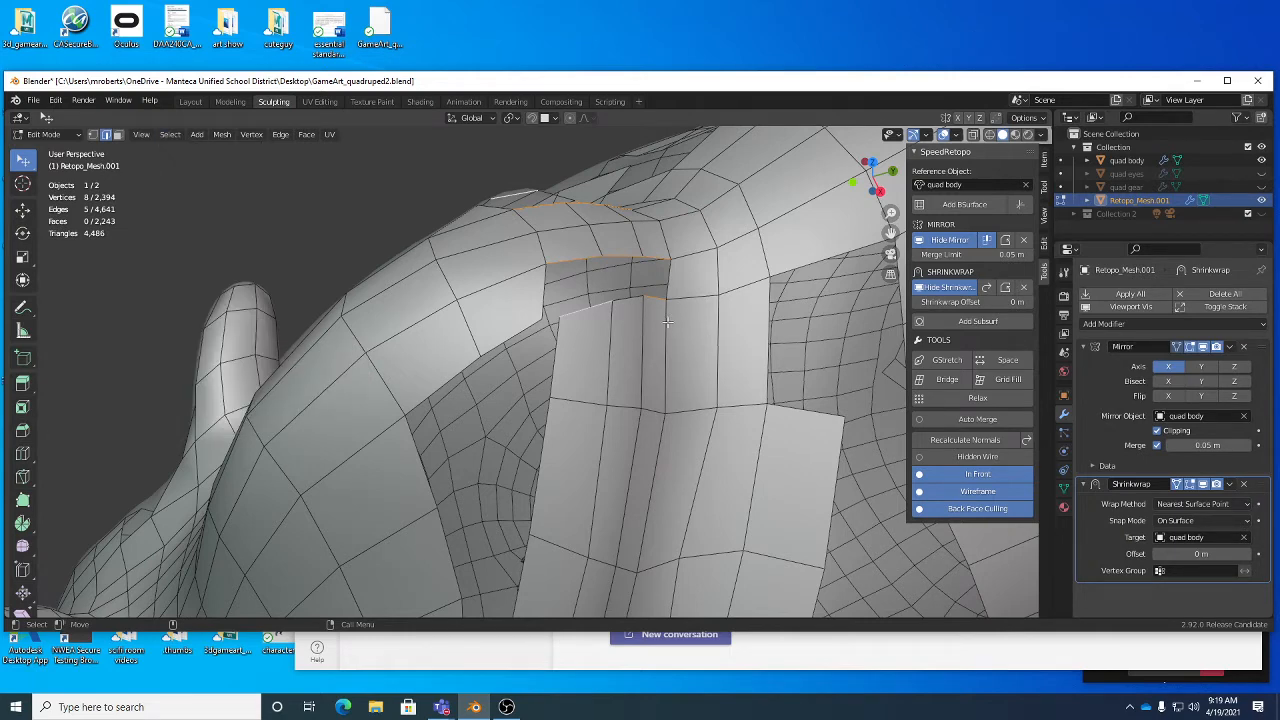
ctrl+click(557, 196)
click(167, 135)
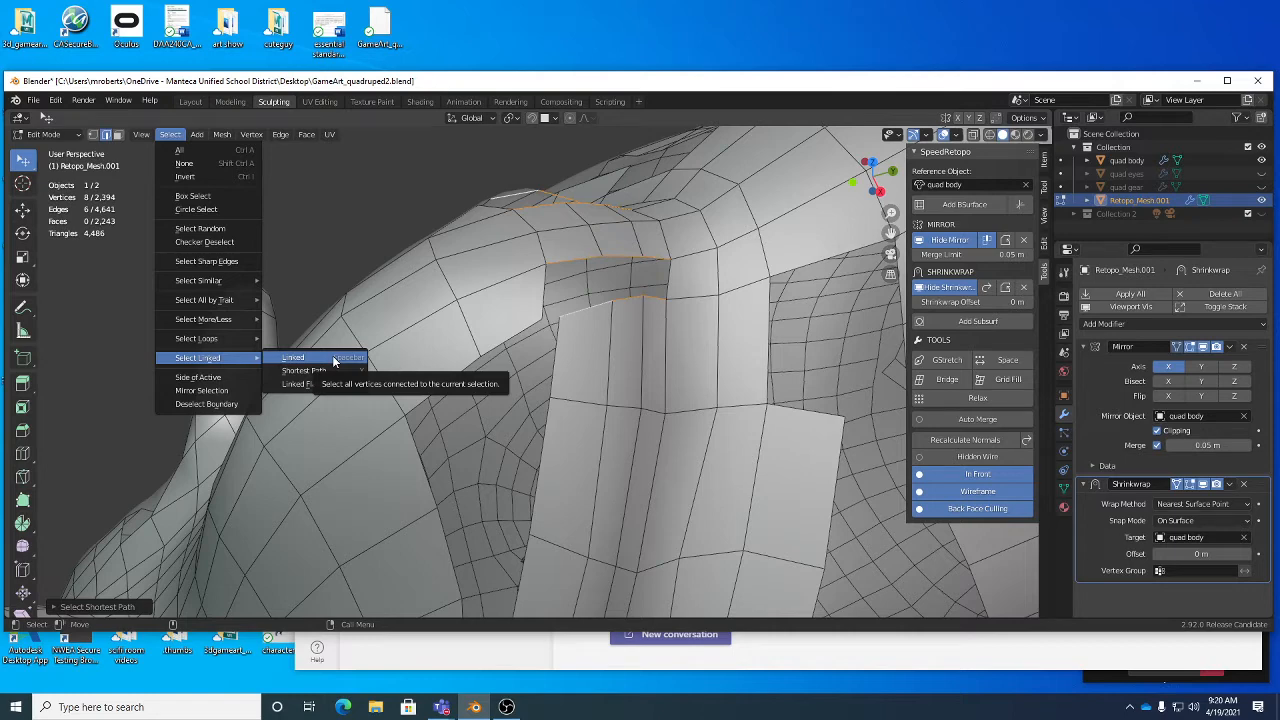
right_click(743, 252)
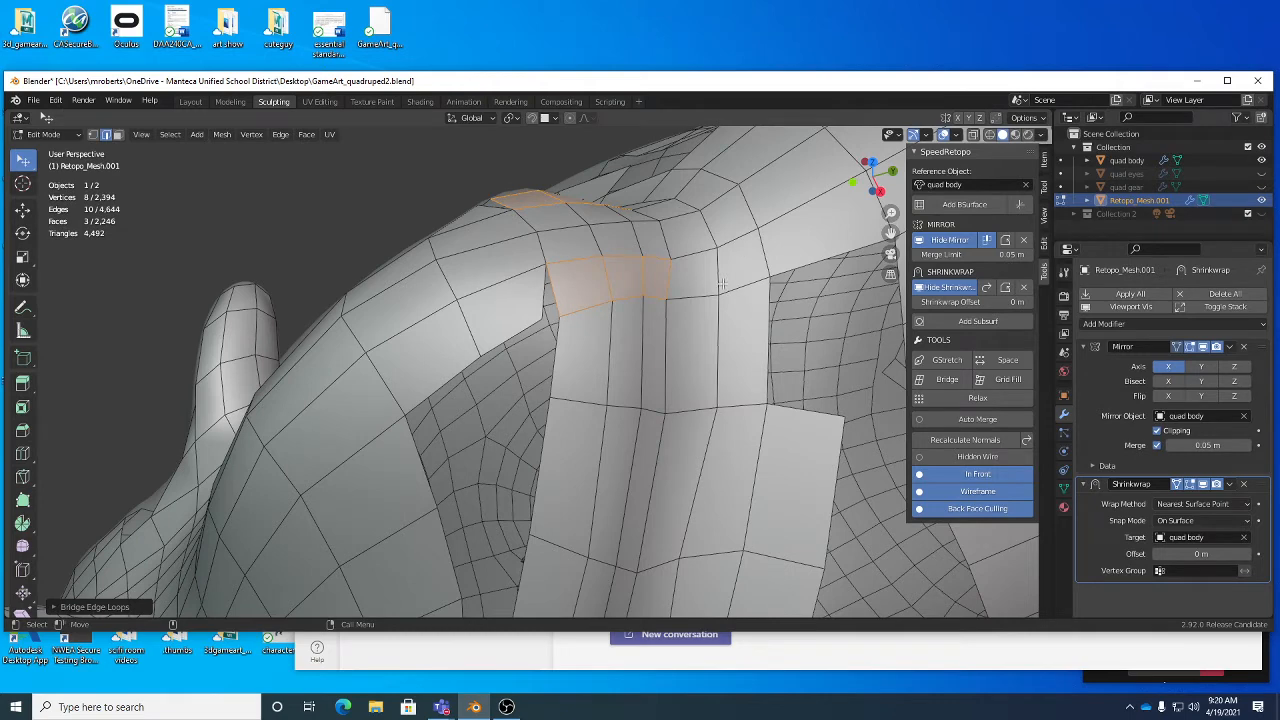
- Turn on Auto Merge and move the loose corner vertex of the head crest patch onto the neck strip's adjacent corner vertex
click(456, 186)
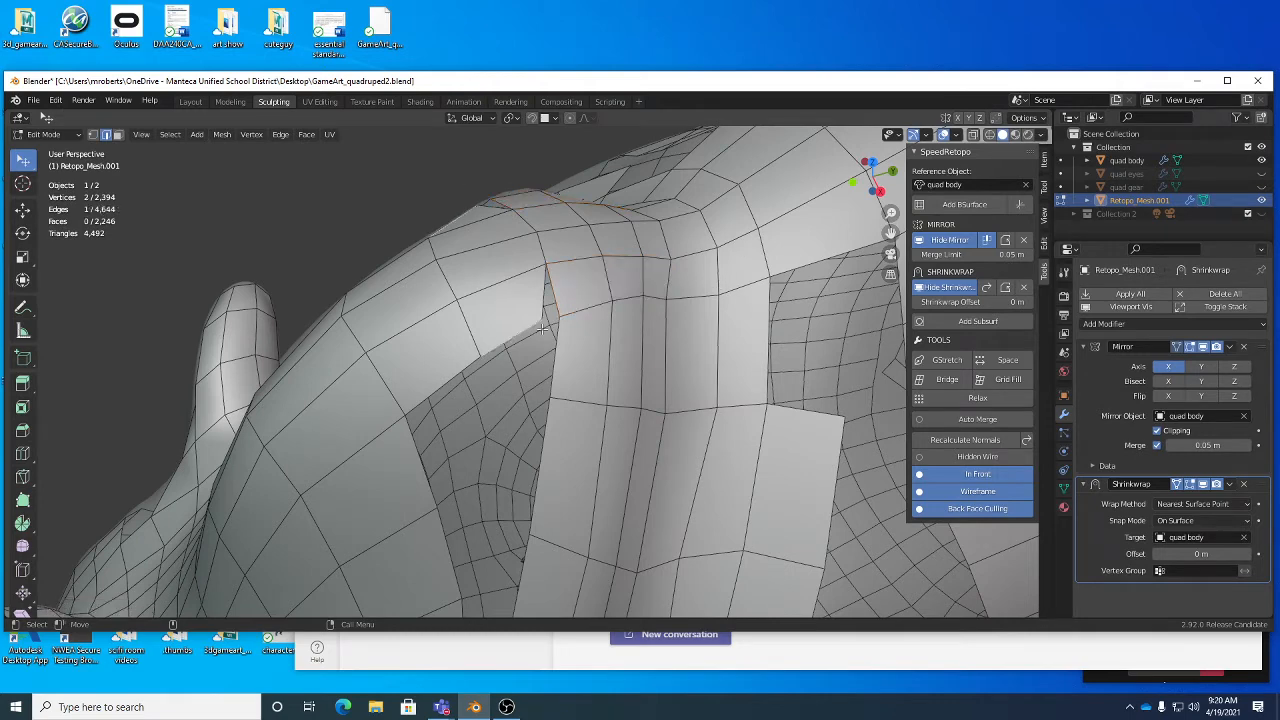
mouse_move(548, 316)
middle_down()
mouse_move(568, 321)
mouse_move(562, 330)
middle_up()
key(1)
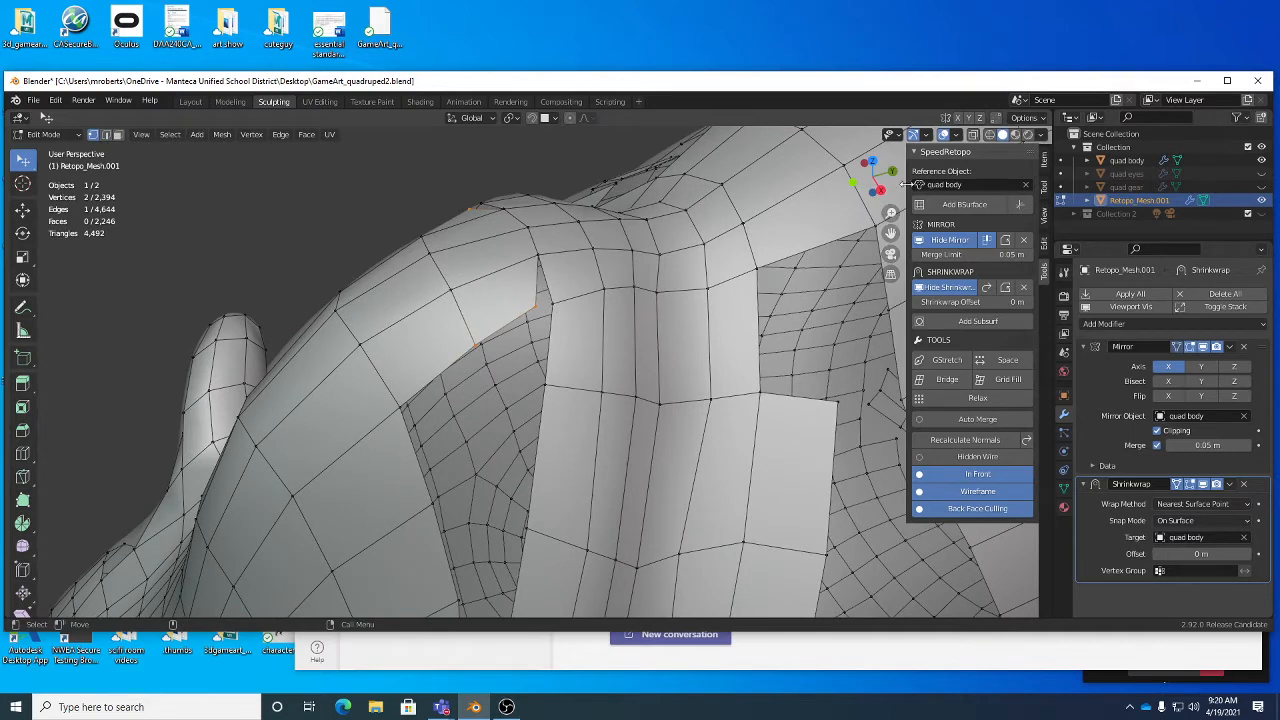
click(976, 420)
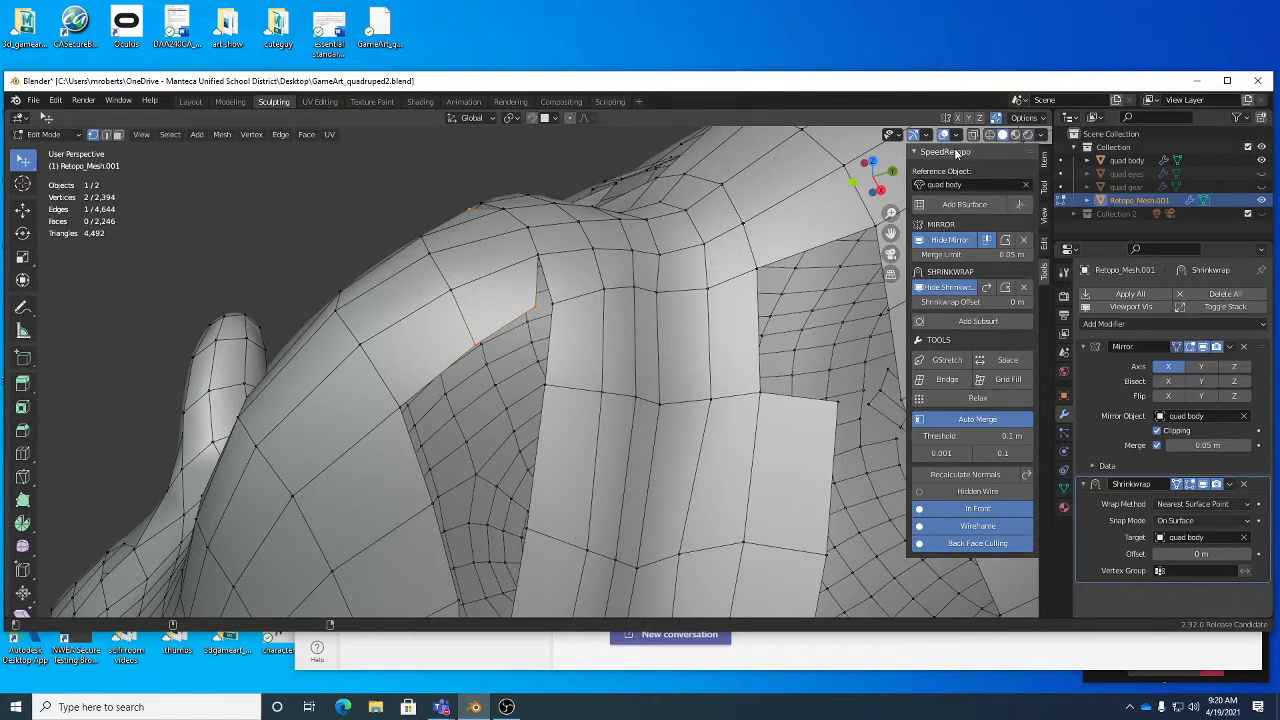
click(1024, 117)
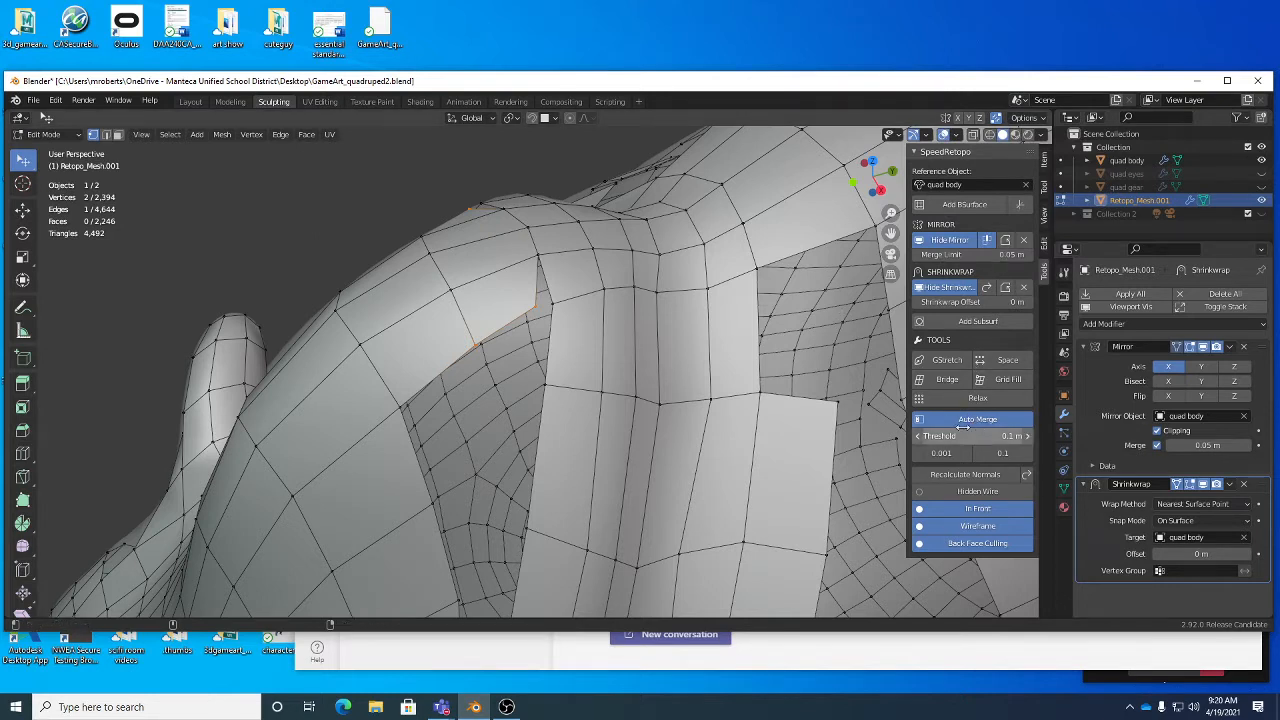
click(538, 310)
key(g)
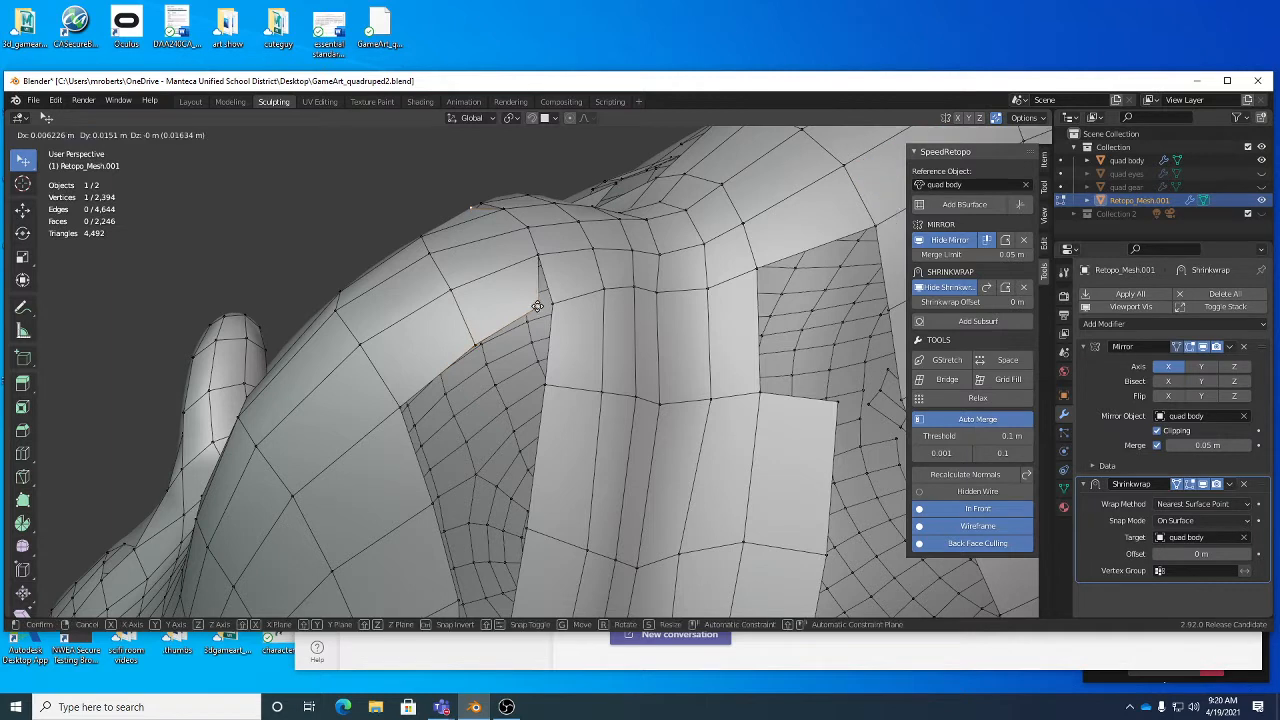
click(548, 305)
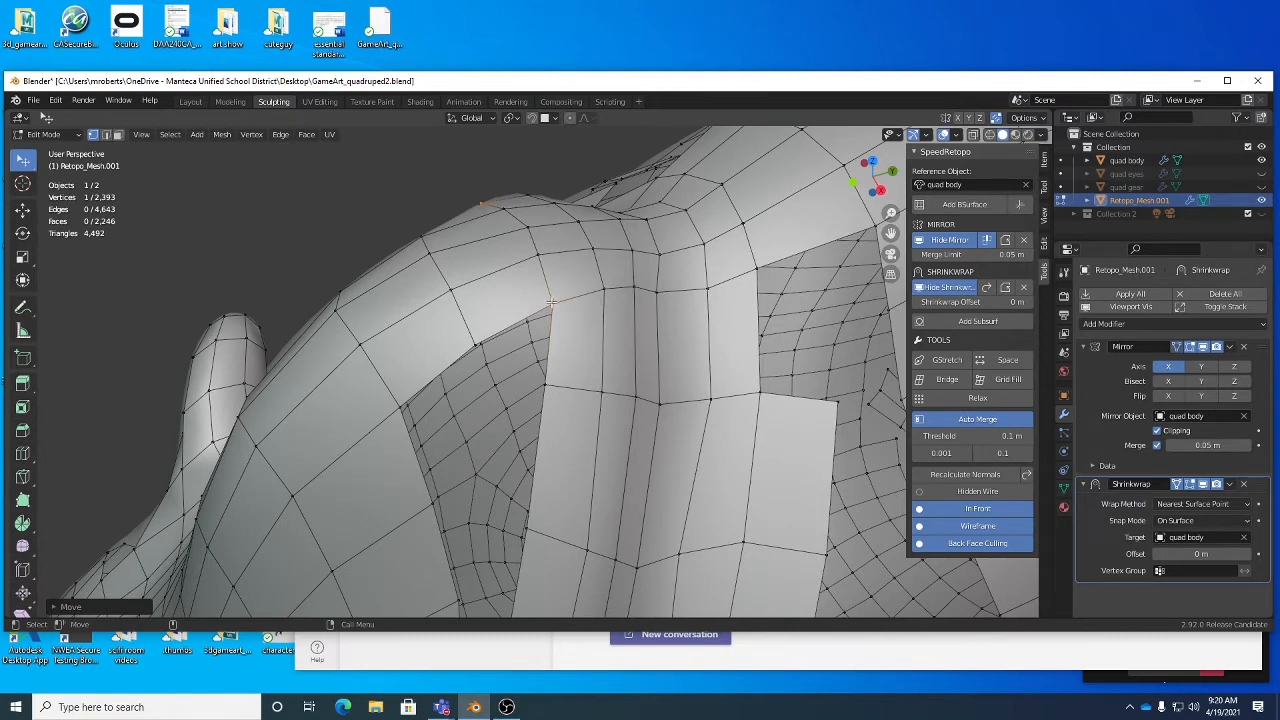
- Adjust the vertices along the seam between the bridge and the neck strip, and turn Auto Merge off
drag(551, 303, 598, 288)
click(602, 290)
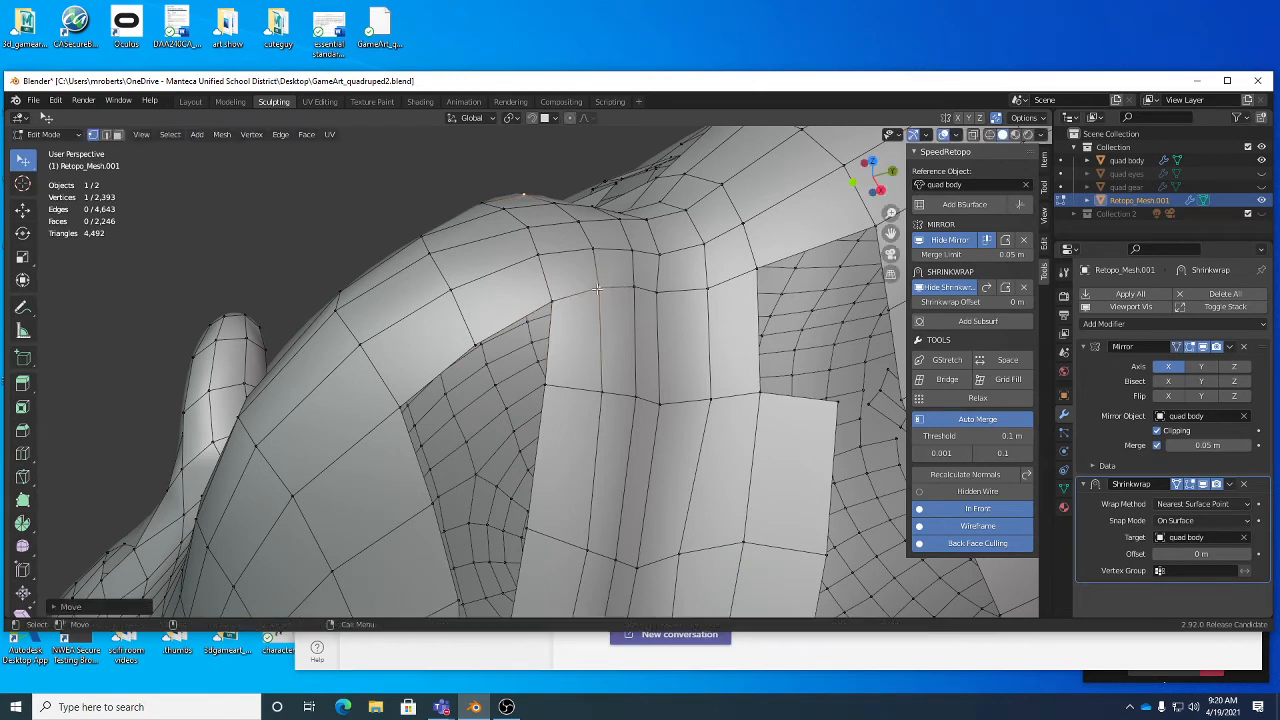
click(951, 418)
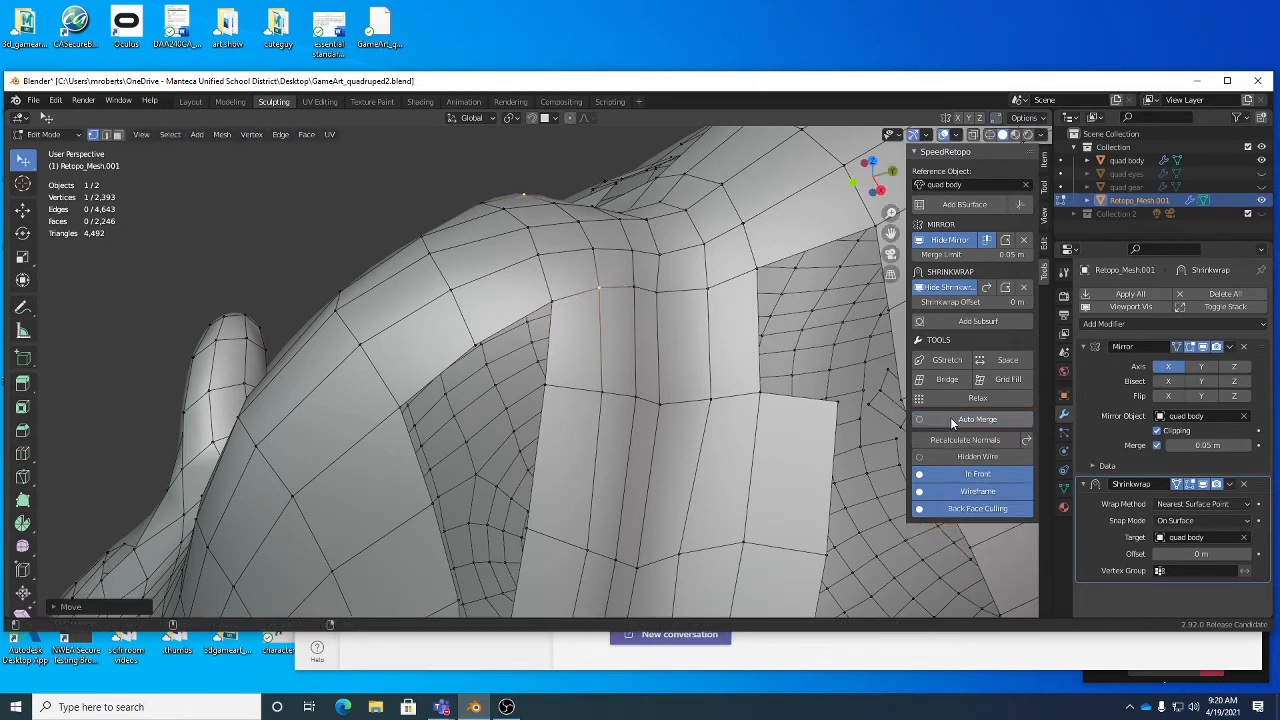
click(659, 293)
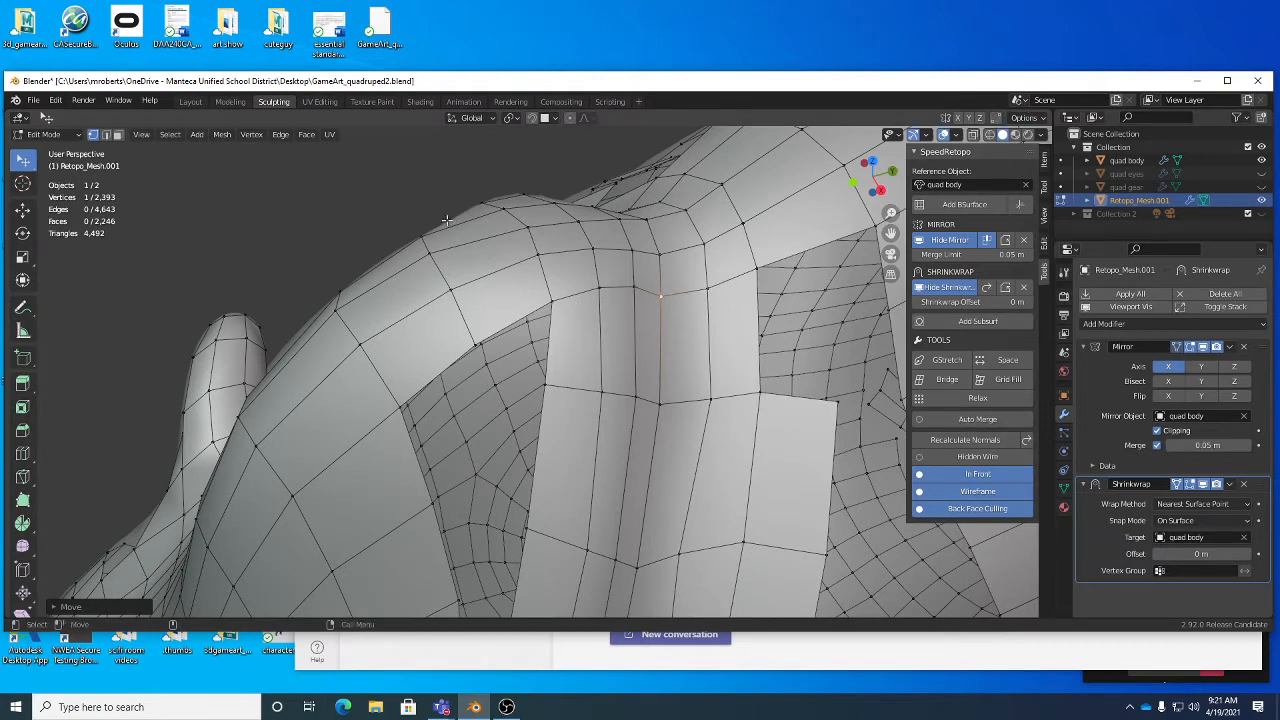
- Select two neighbouring vertices on the head crest and look at the Merge Vertices options
click(447, 289)
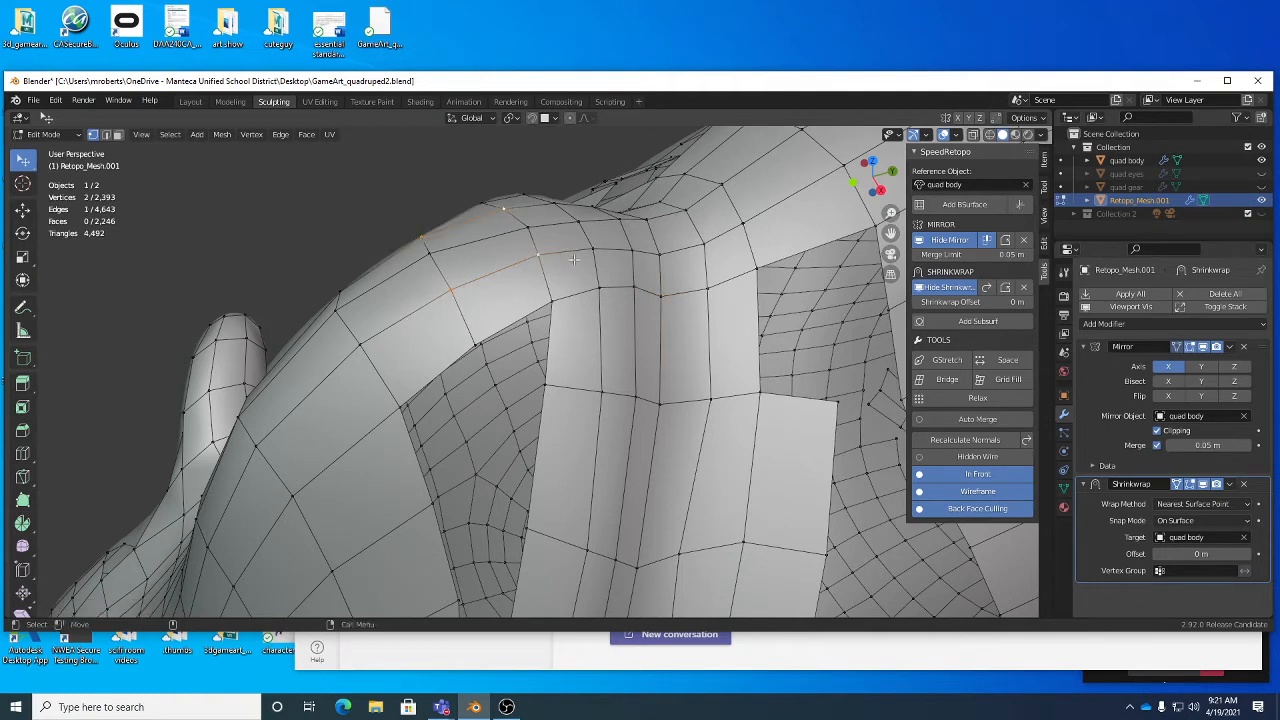
right_click(678, 278)
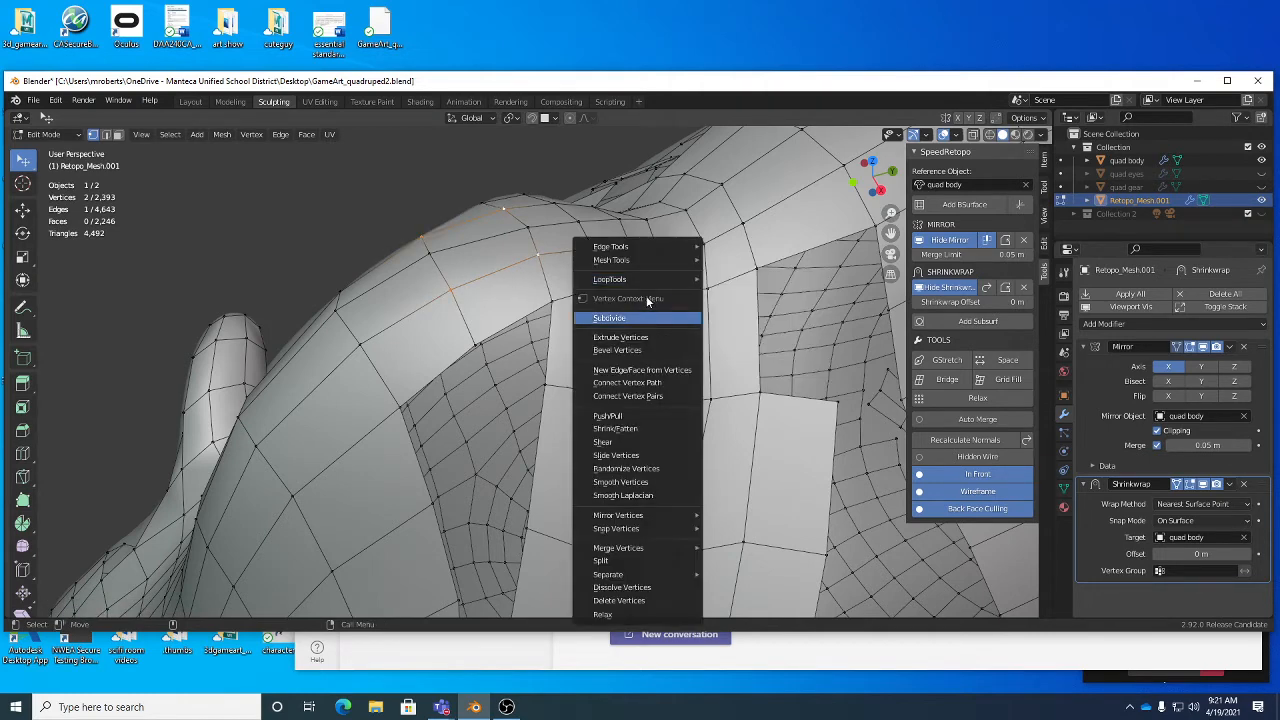
mouse_move(640, 547)
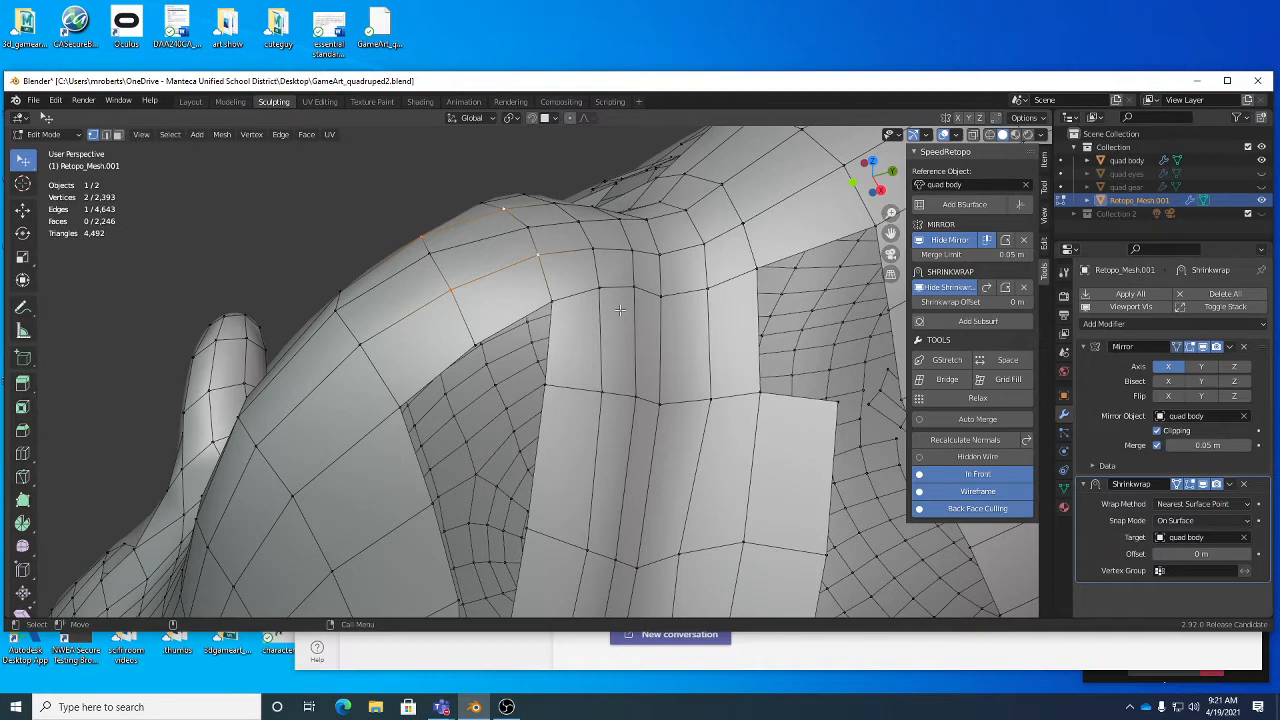
- Move two vertices of the head crest row near the centre line to even their spacing, and save the file
middle_drag(621, 311, 664, 330)
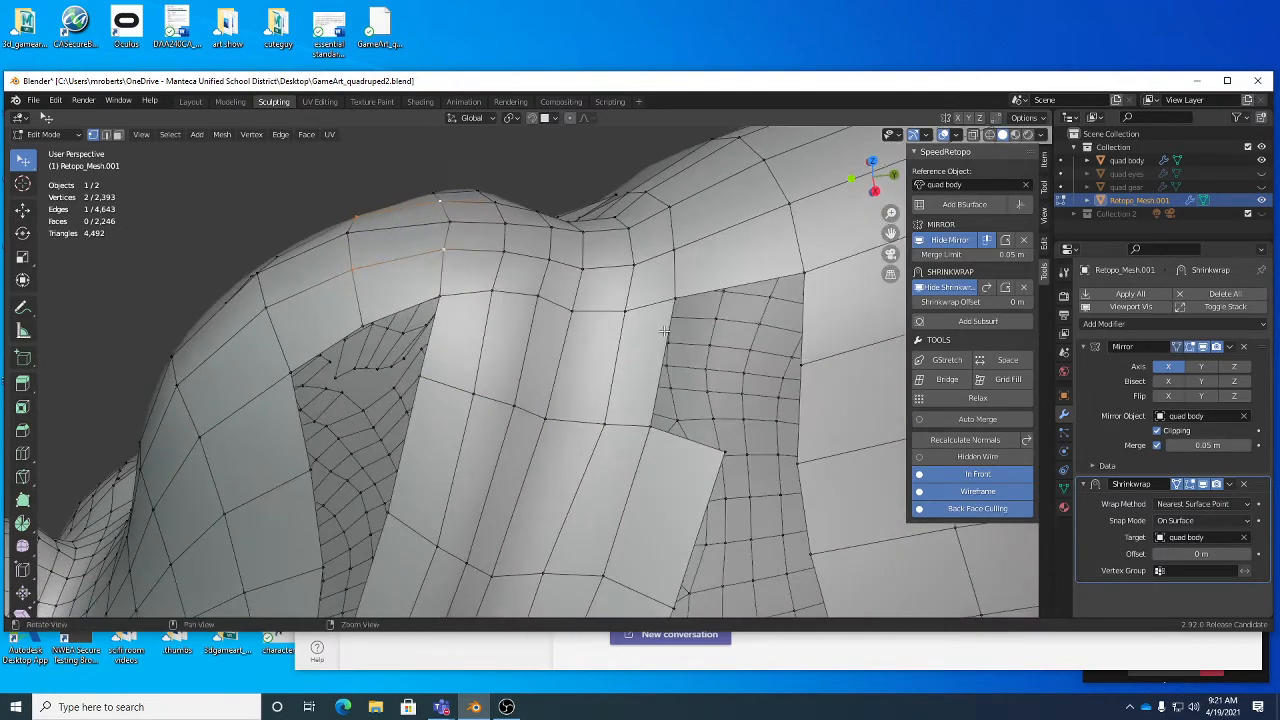
click(446, 219)
key(g)
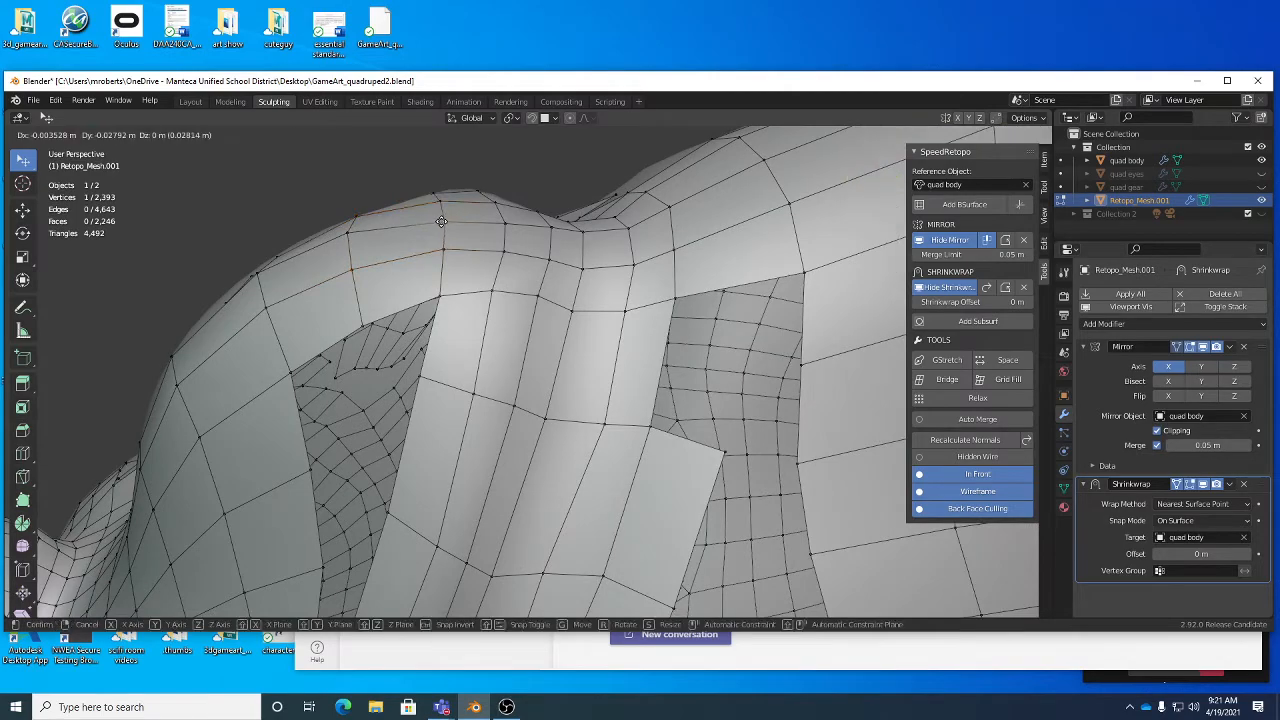
click(504, 222)
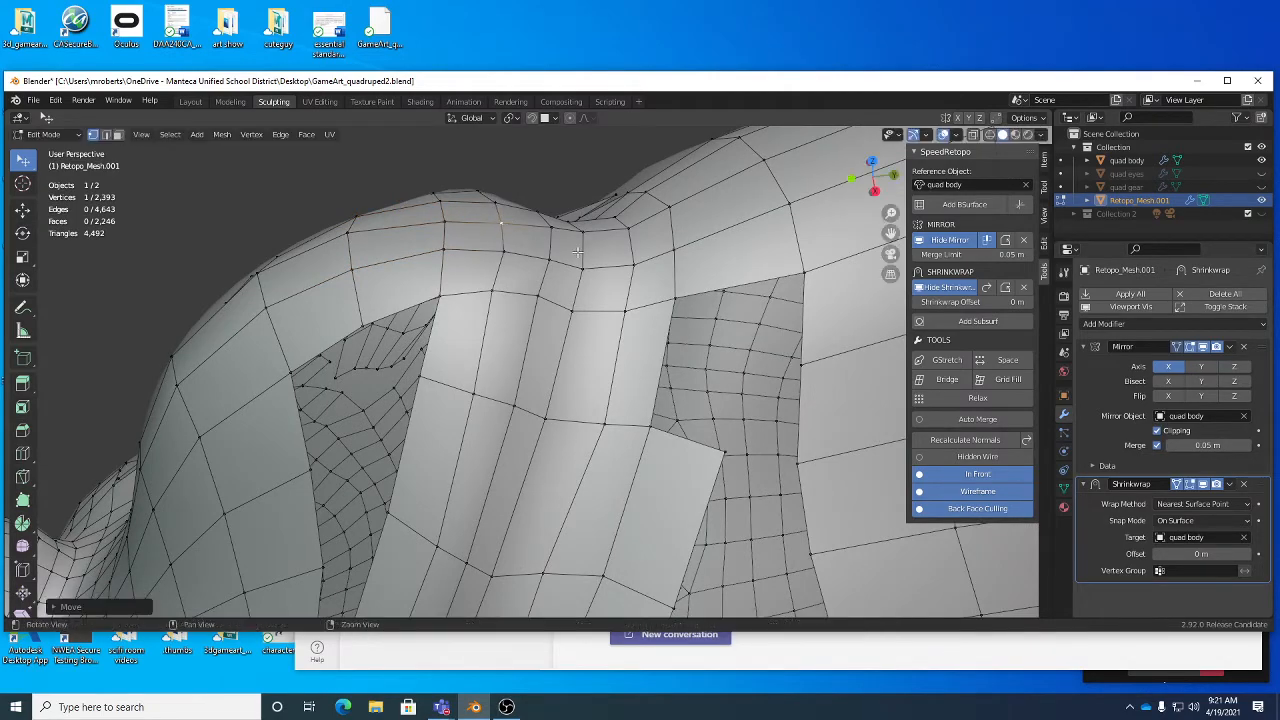
mouse_move(578, 252)
middle_down()
mouse_move(506, 233)
mouse_move(549, 268)
mouse_move(593, 253)
middle_up()
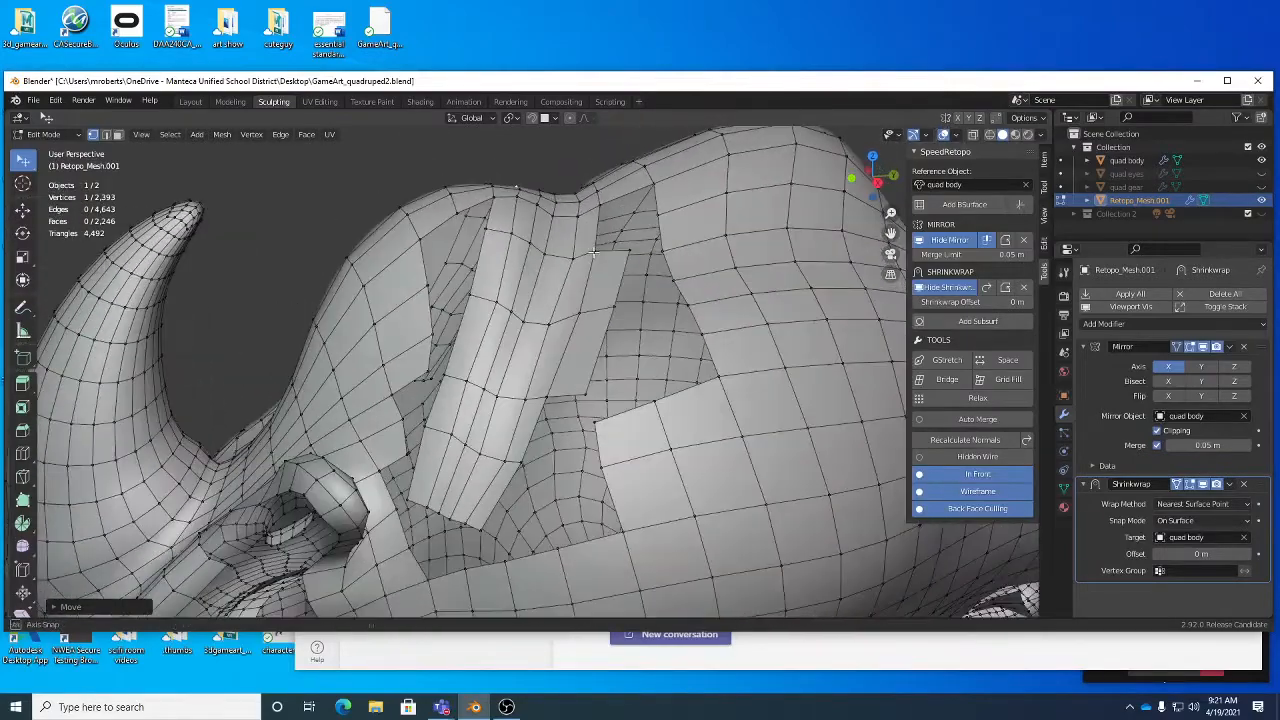
key(ctrl+s)
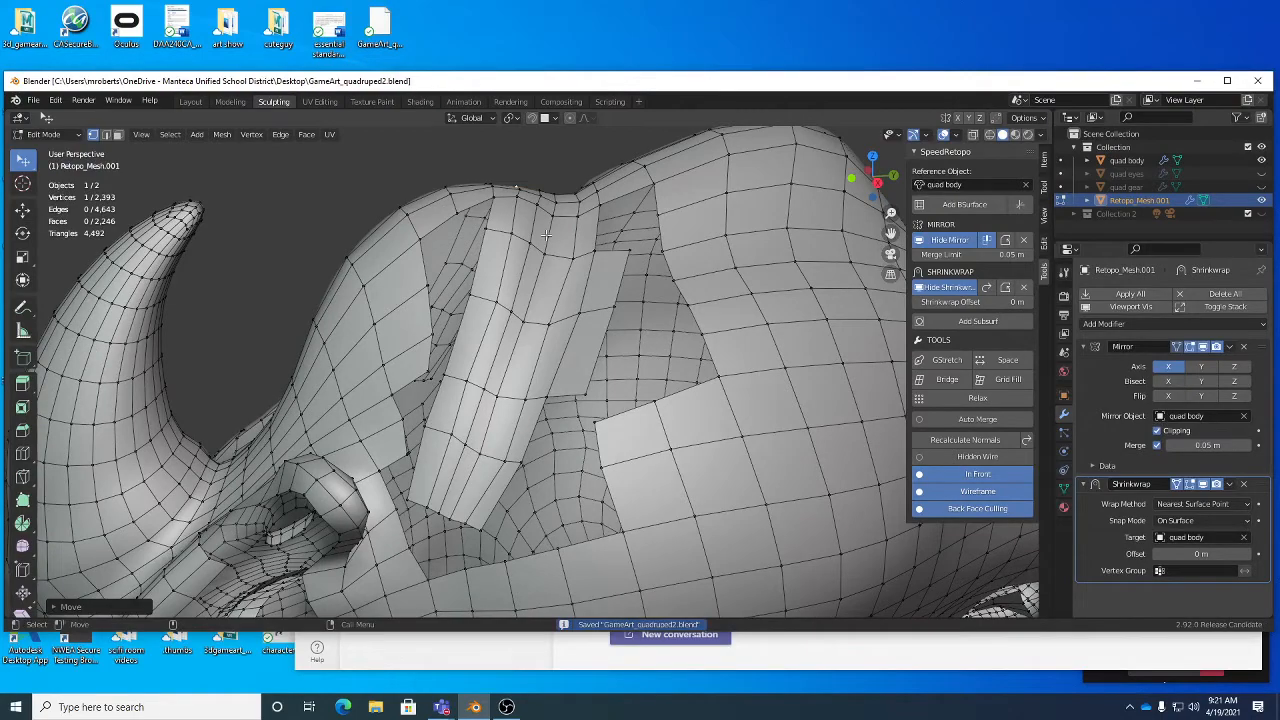
- Examine the remaining gaps around the rhino's neck, ear and face from several angles, and look at the tool options
middle_drag(532, 232, 526, 235)
alt+drag(526, 235, 538, 226)
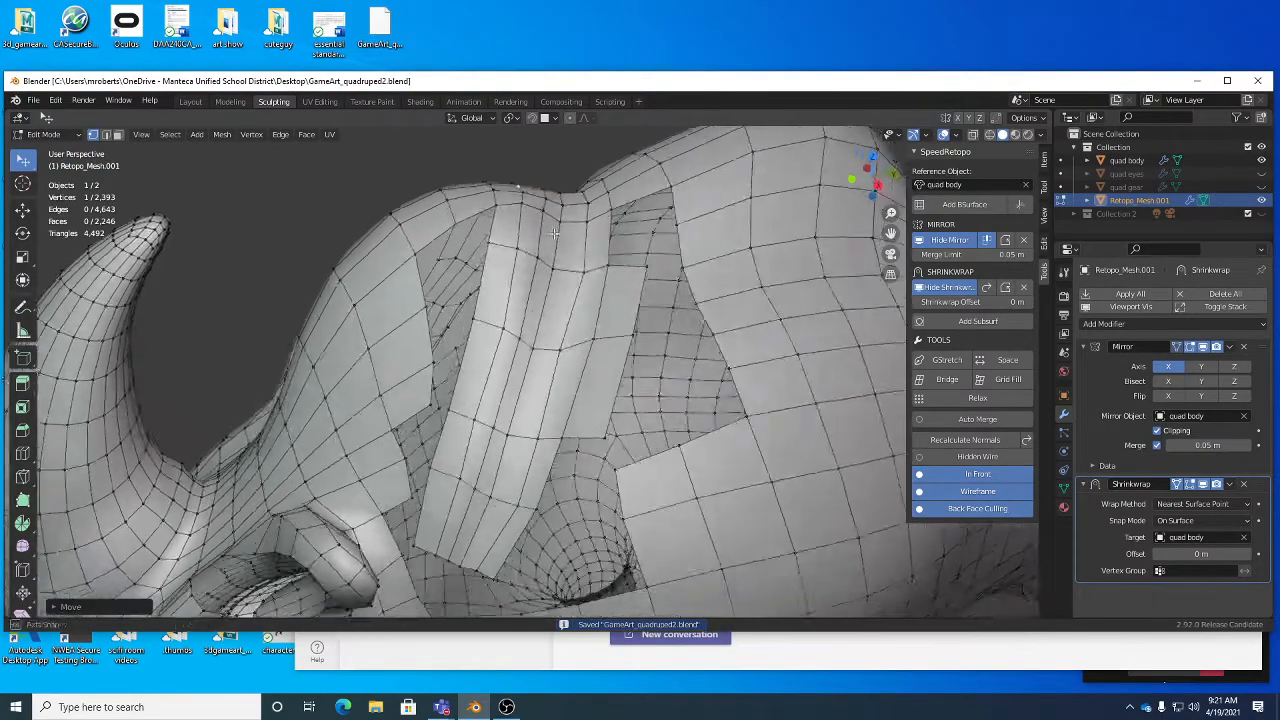
alt+right_drag(538, 226, 489, 226)
alt+drag(489, 226, 558, 243)
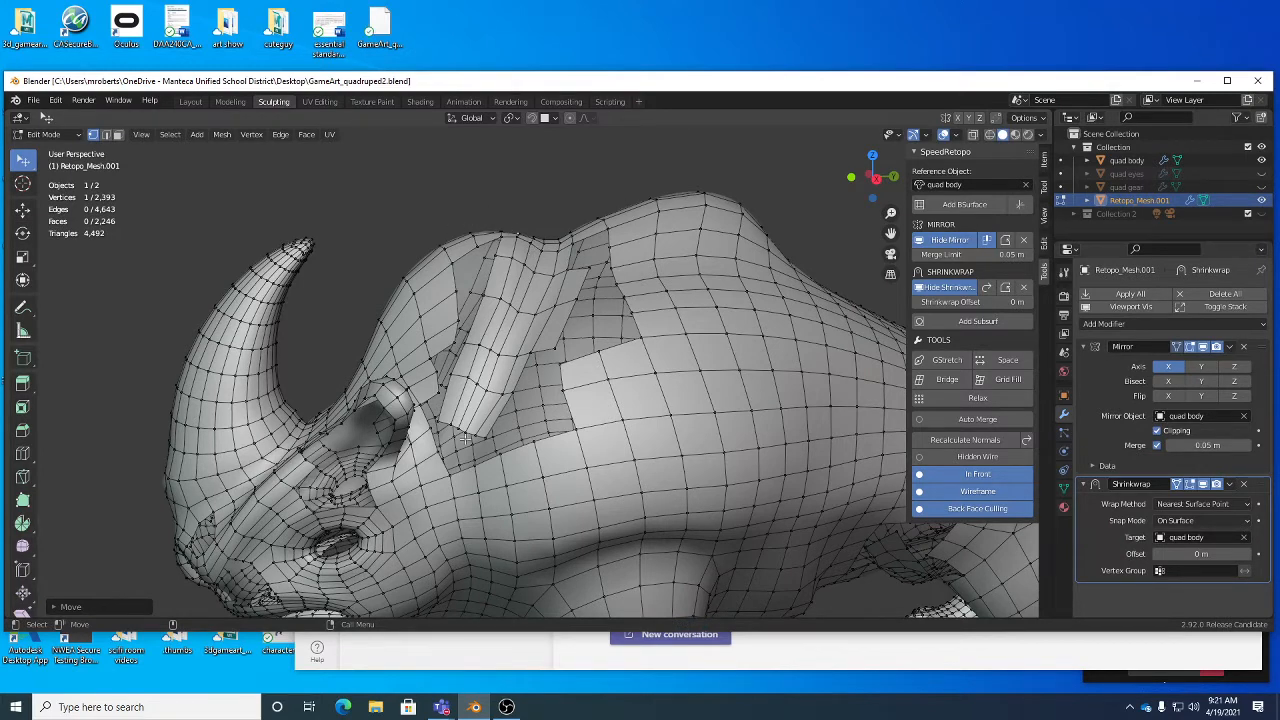
middle_drag(472, 395, 592, 324)
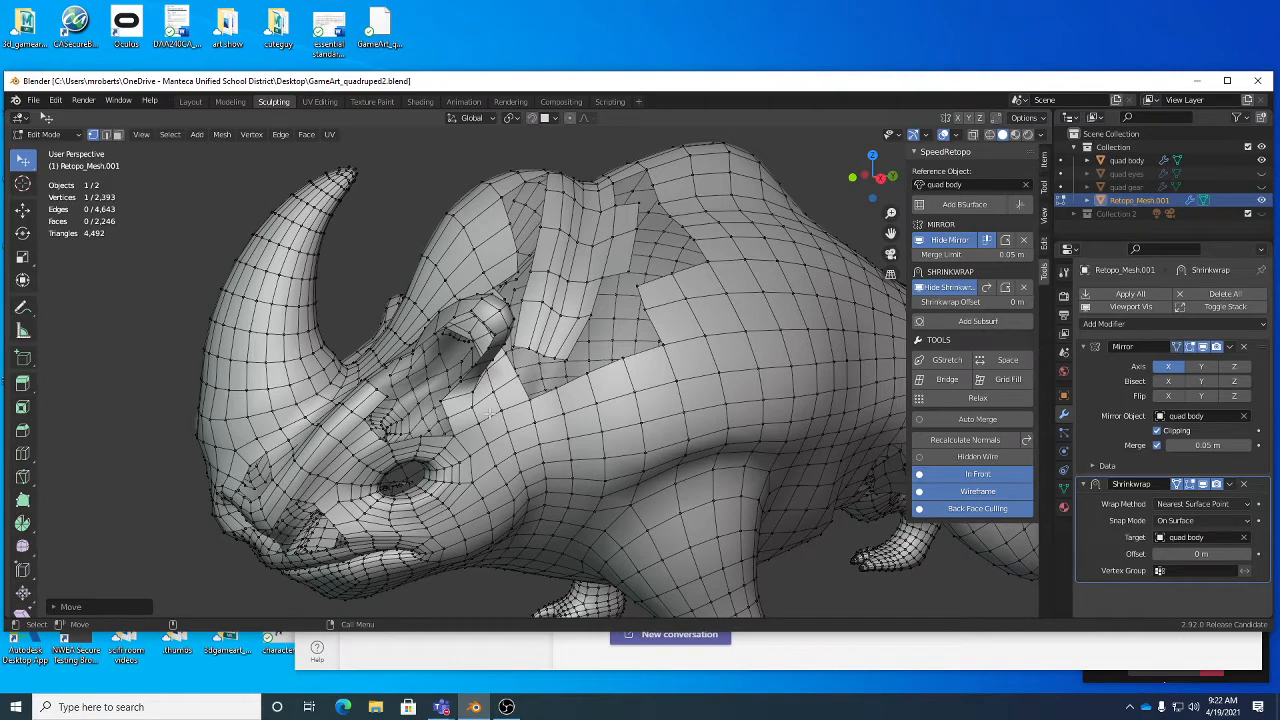
middle_drag(600, 248, 527, 289)
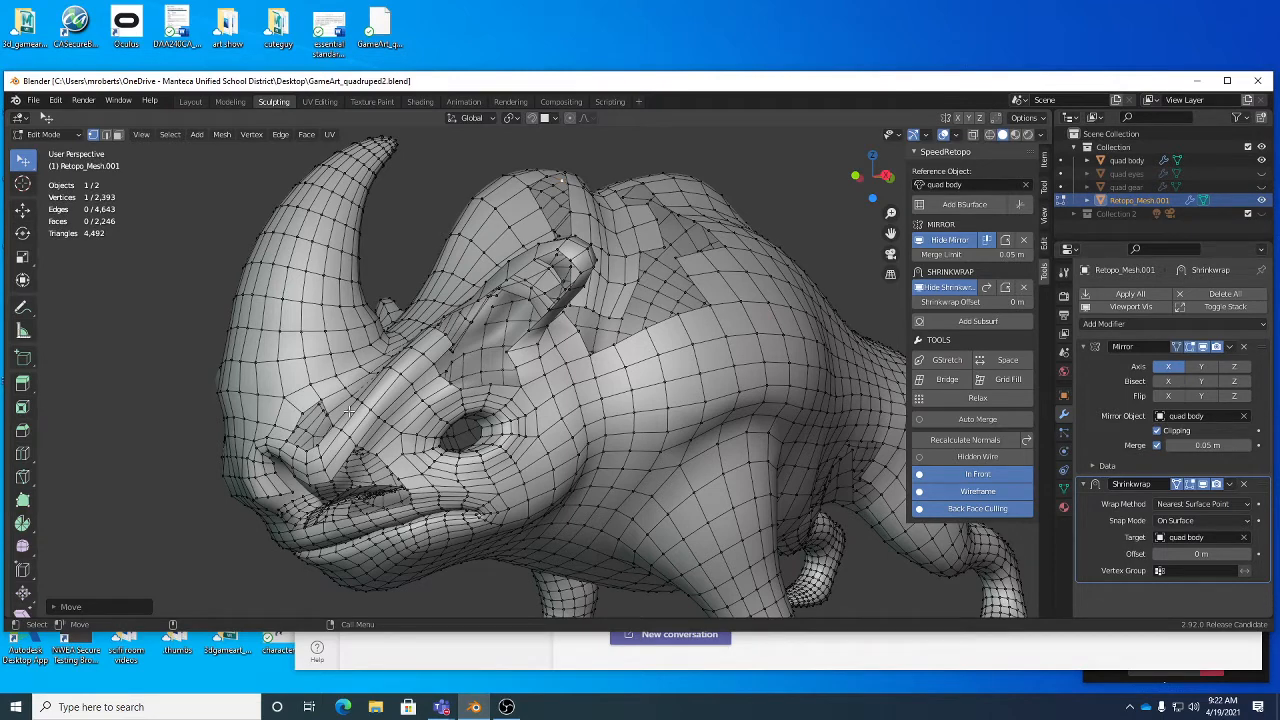
middle_drag(350, 412, 636, 182)
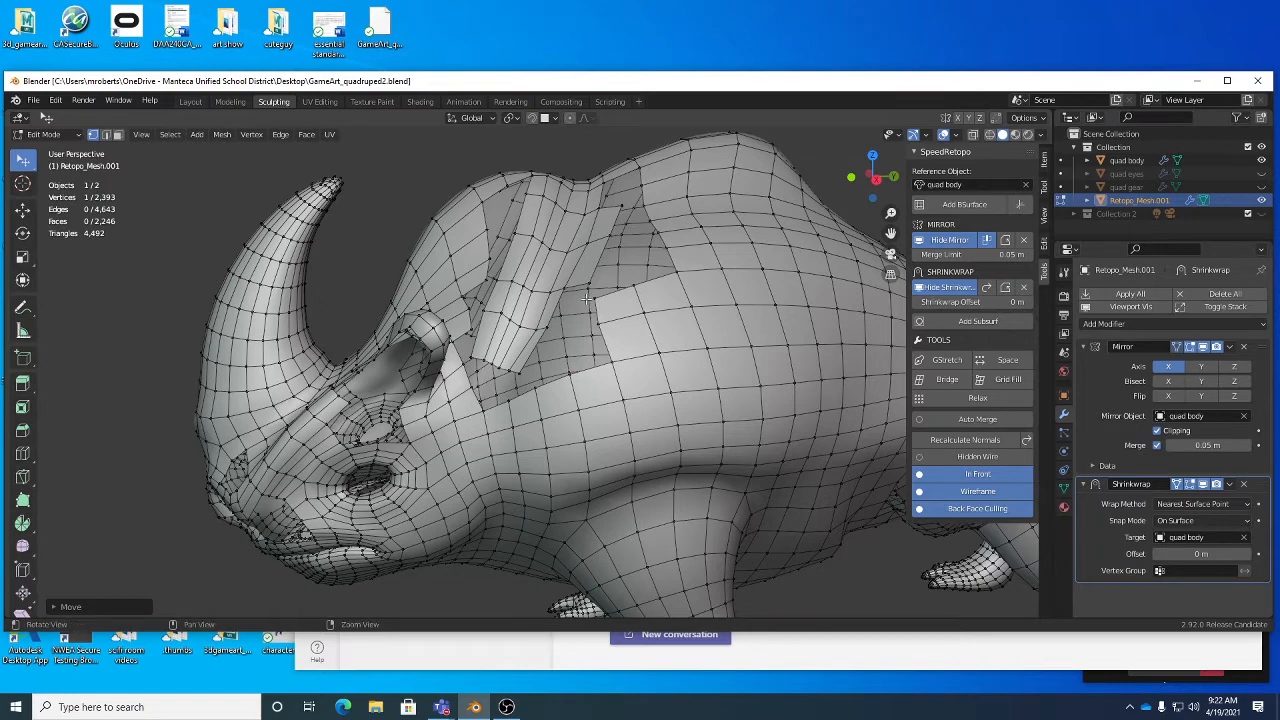
middle_drag(638, 292, 690, 296)
scroll(690, 296, up, 3)
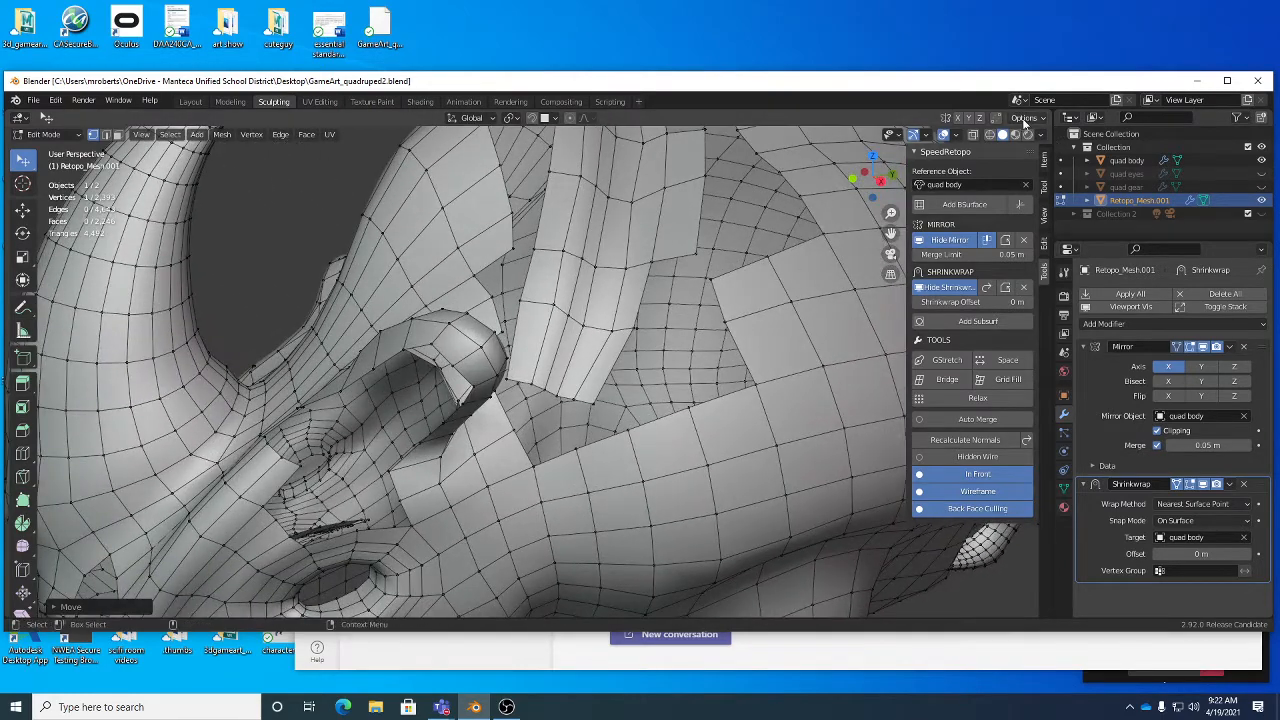
click(1030, 118)
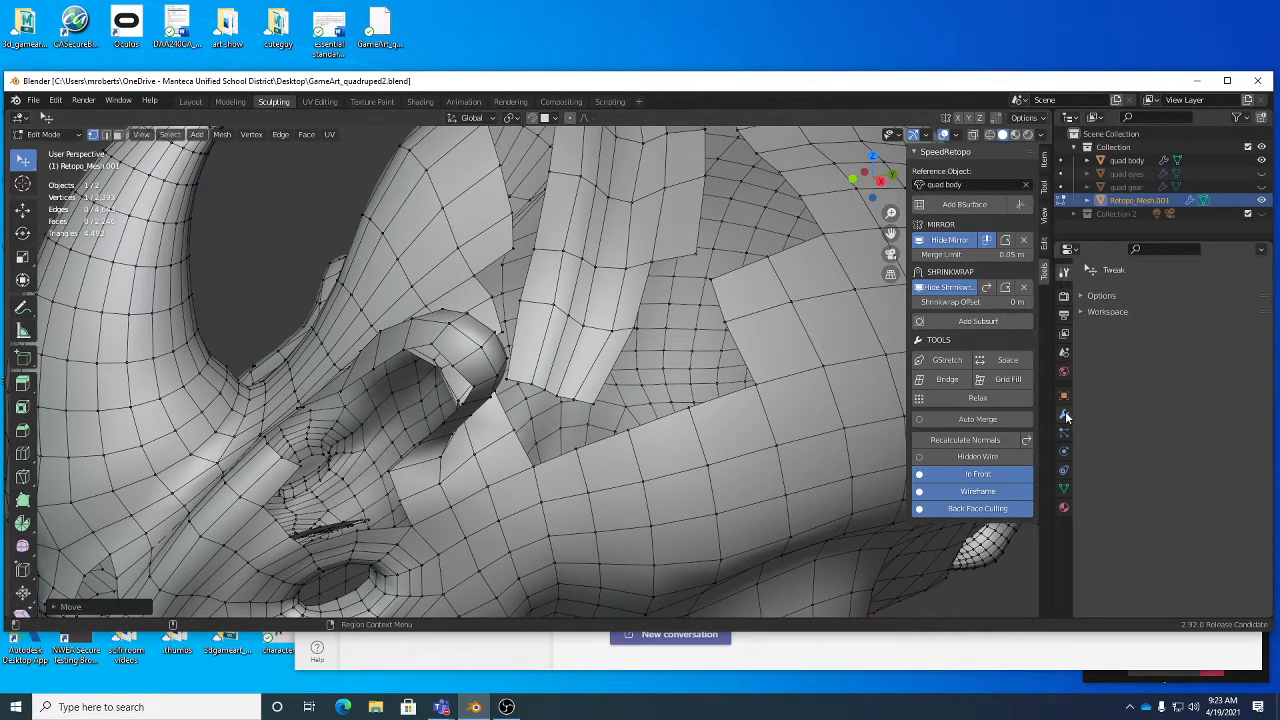
- Open the retopology mesh's modifier settings and examine the remaining gaps on the rhino's neck and flank from several angles
click(1064, 395)
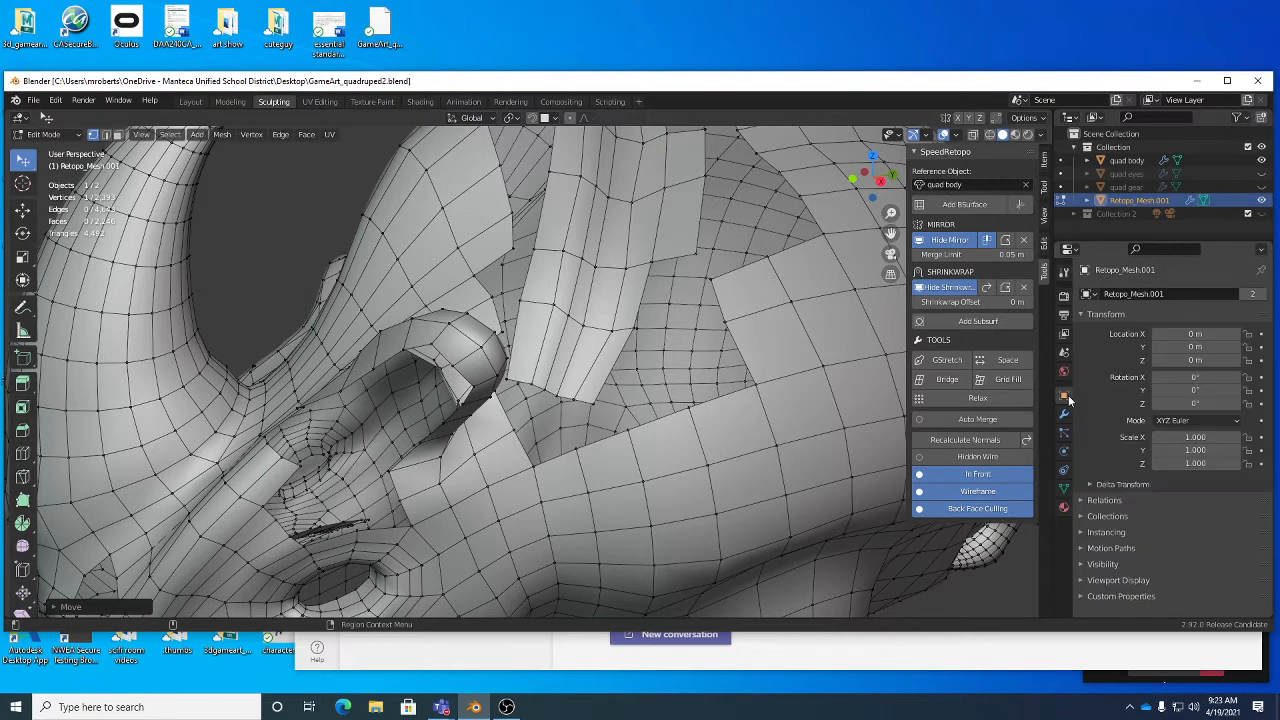
click(1064, 414)
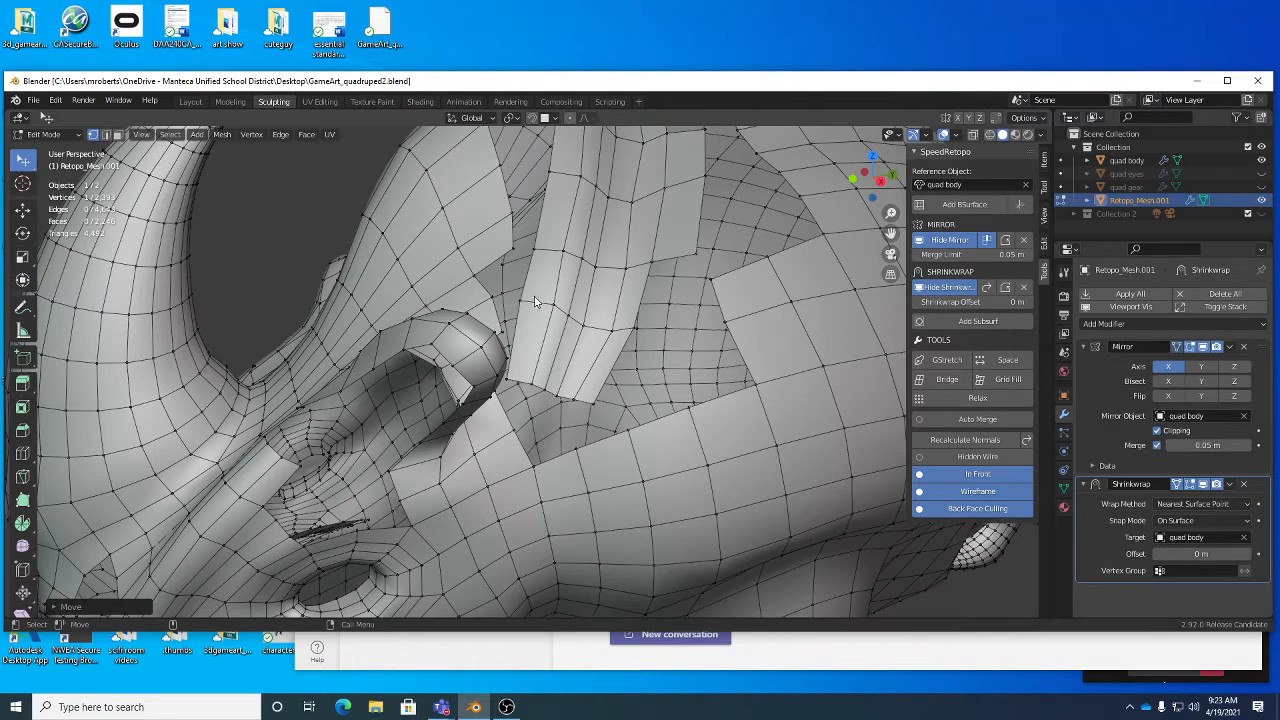
key(Tab)
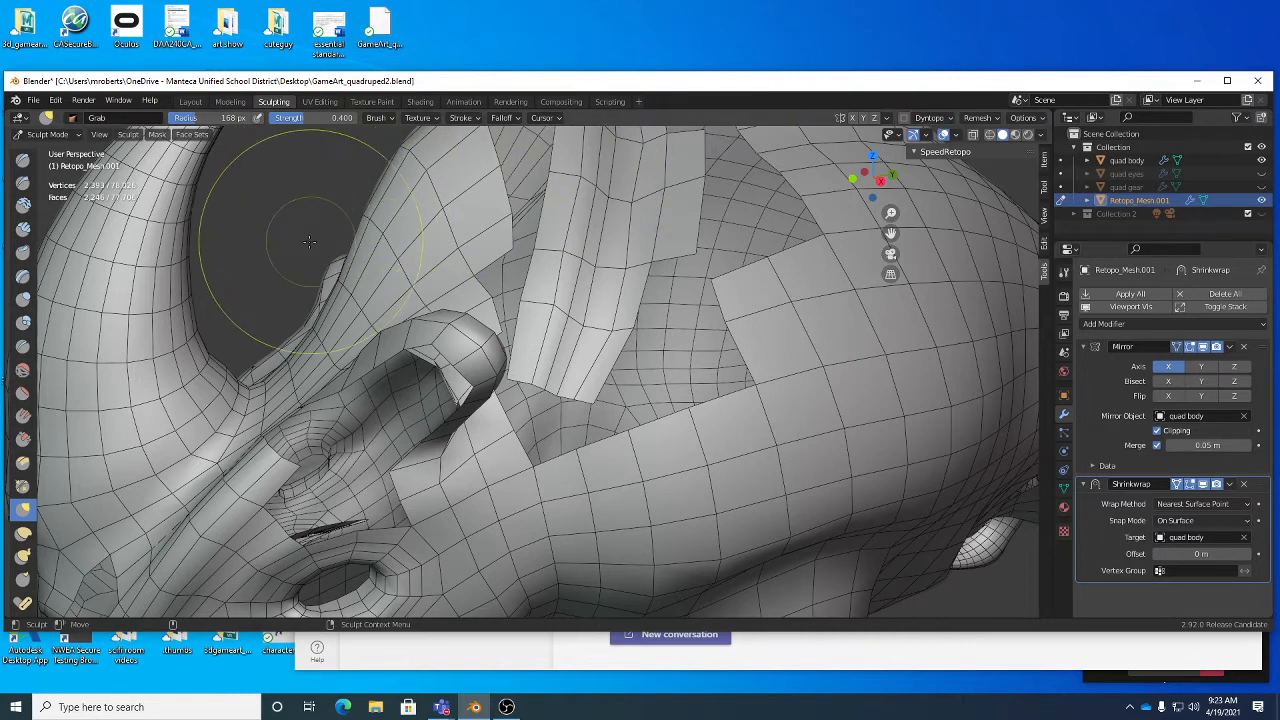
key(Tab)
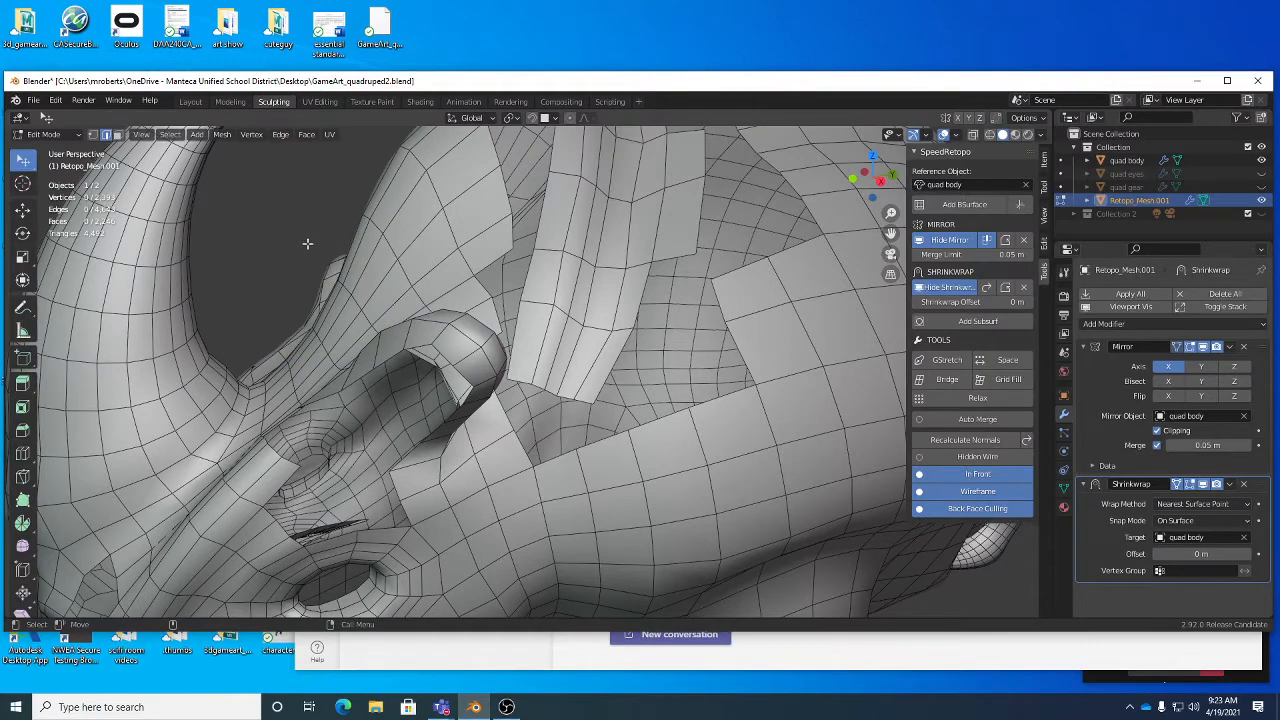
scroll(542, 289, down, 6)
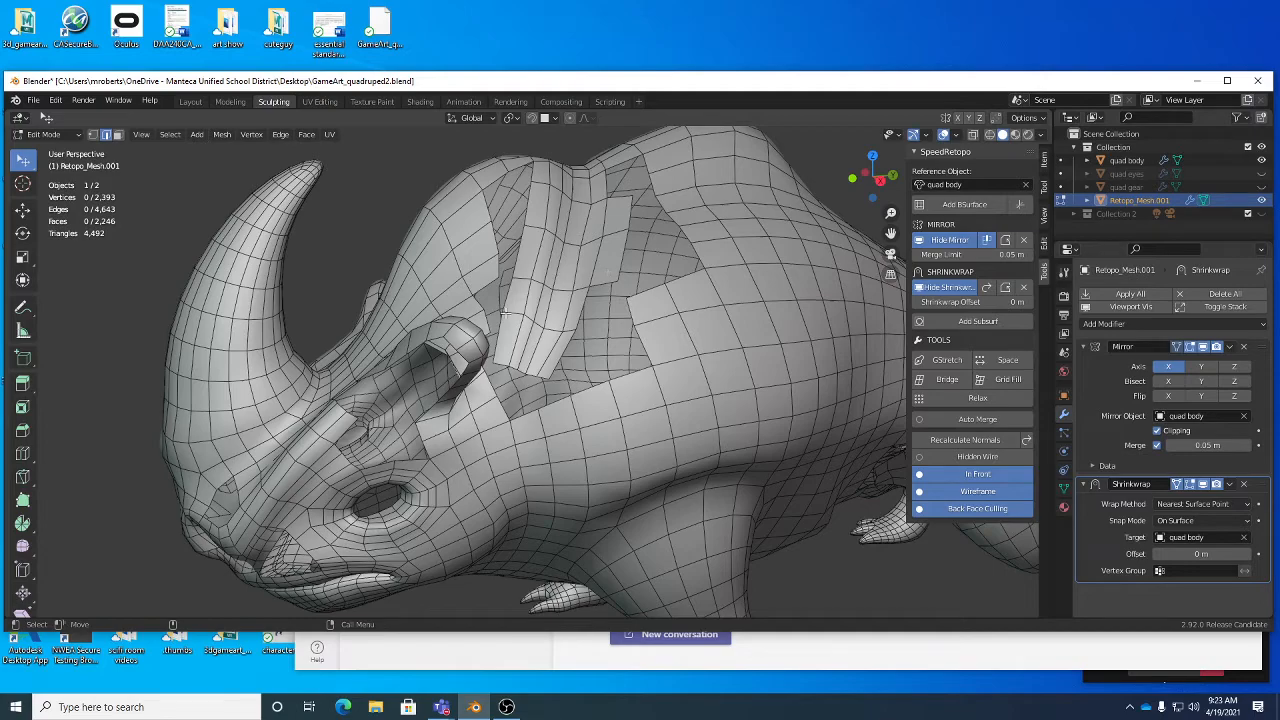
middle_drag(614, 310, 620, 368)
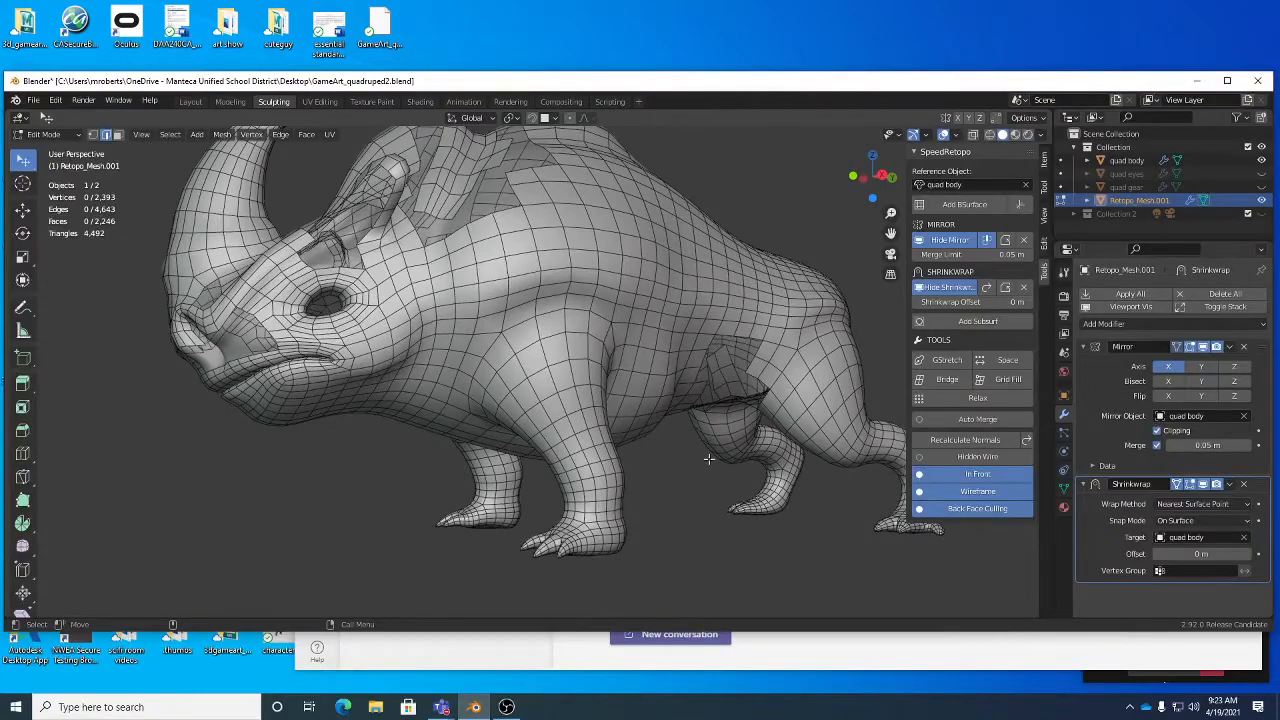
middle_drag(688, 398, 714, 323)
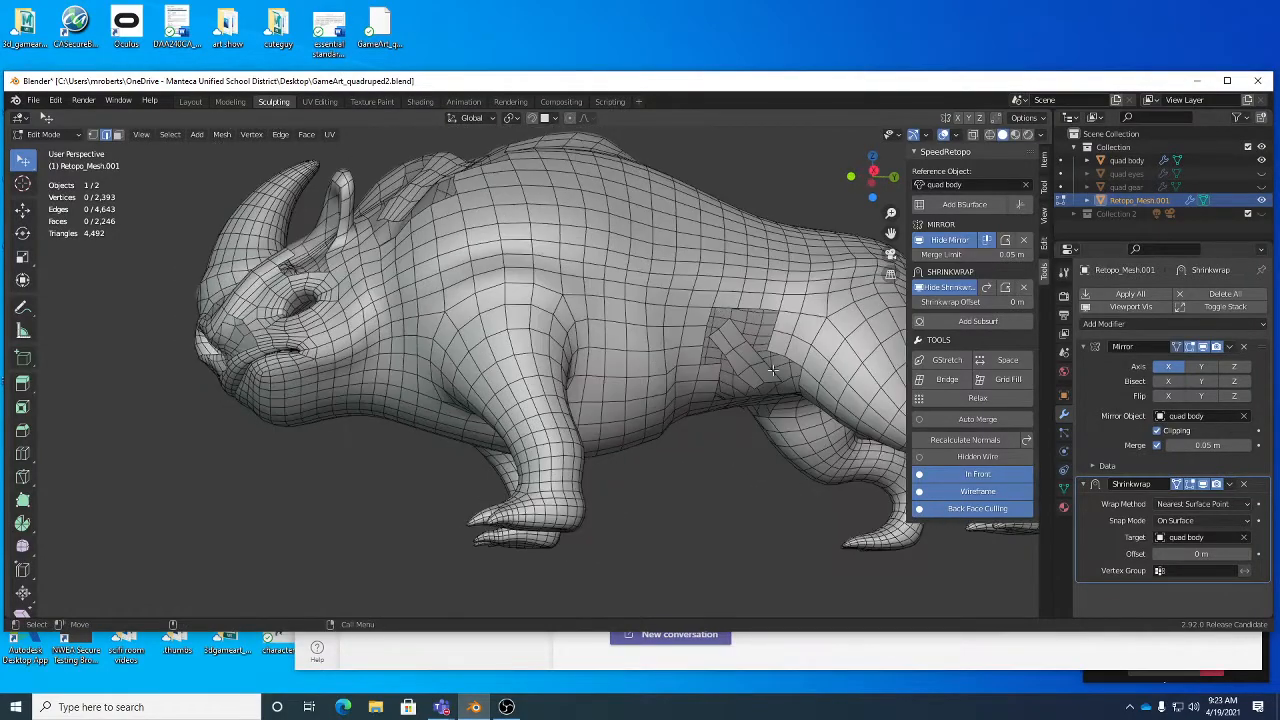
middle_drag(772, 370, 486, 299)
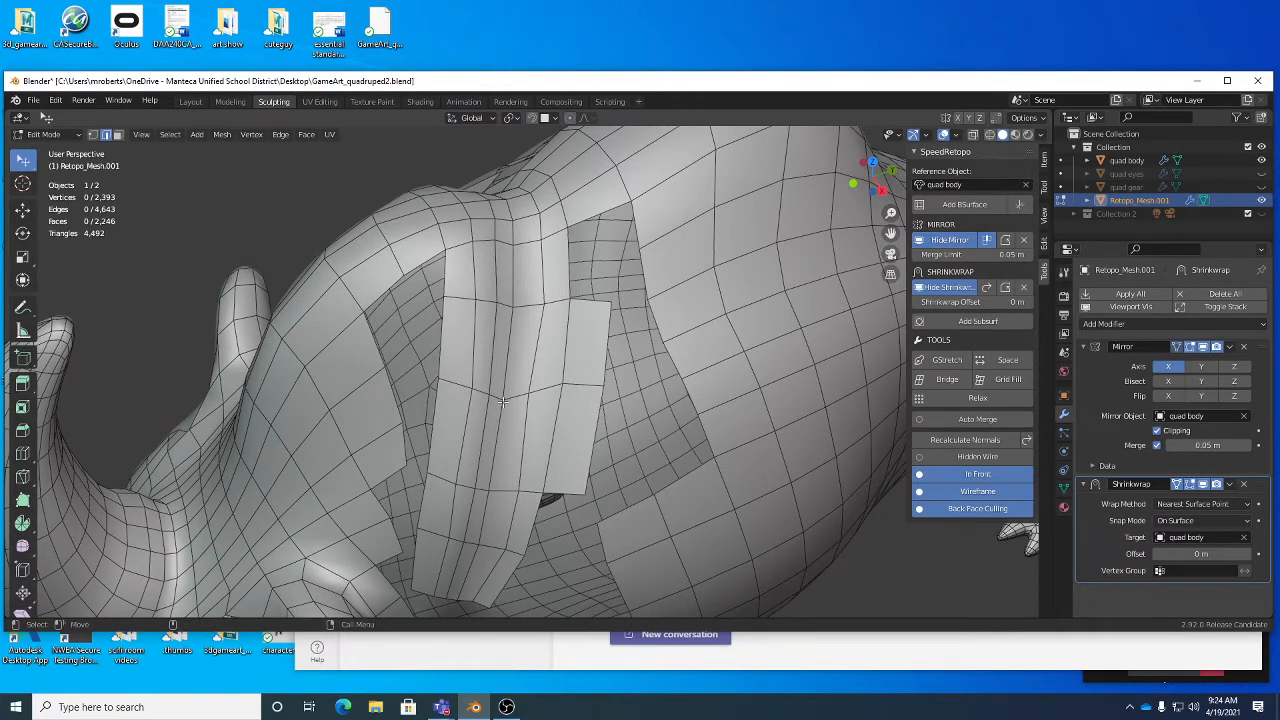
- Switch to Sculpt Mode and even out the vertex rows in the upper part of the neck strip with the Grab brush
key(Tab)
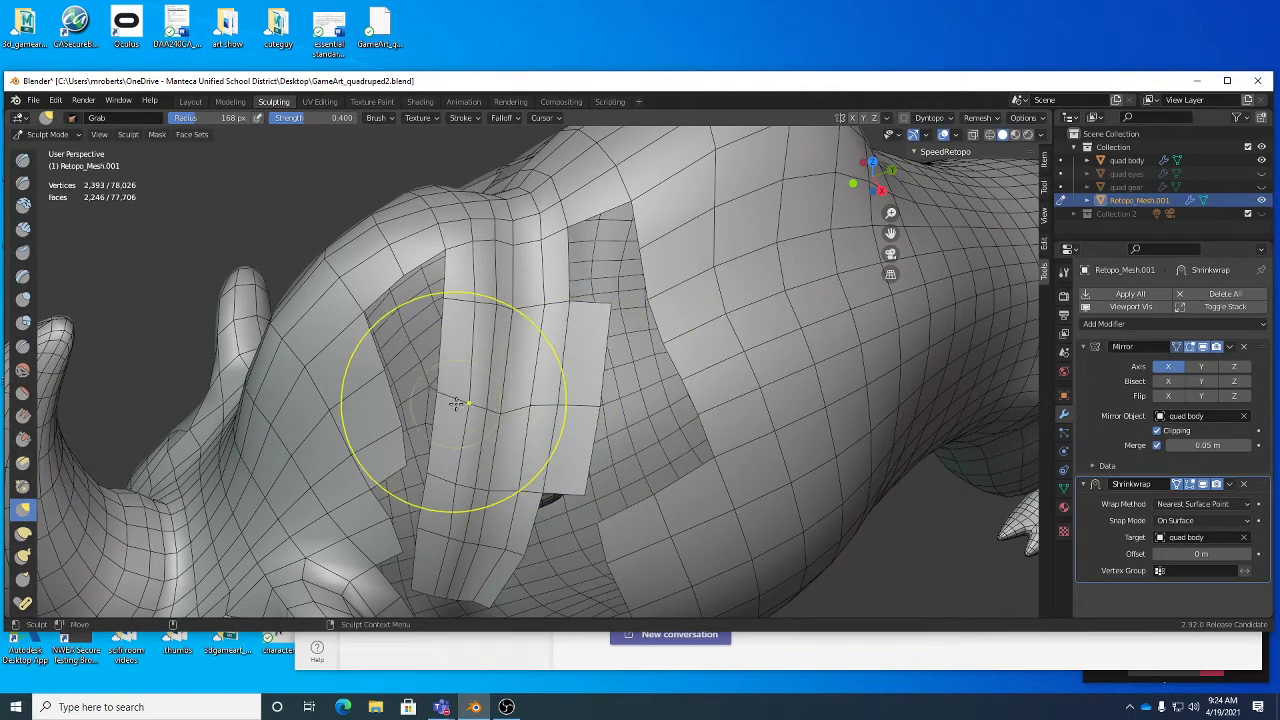
scroll(455, 403, up, 6)
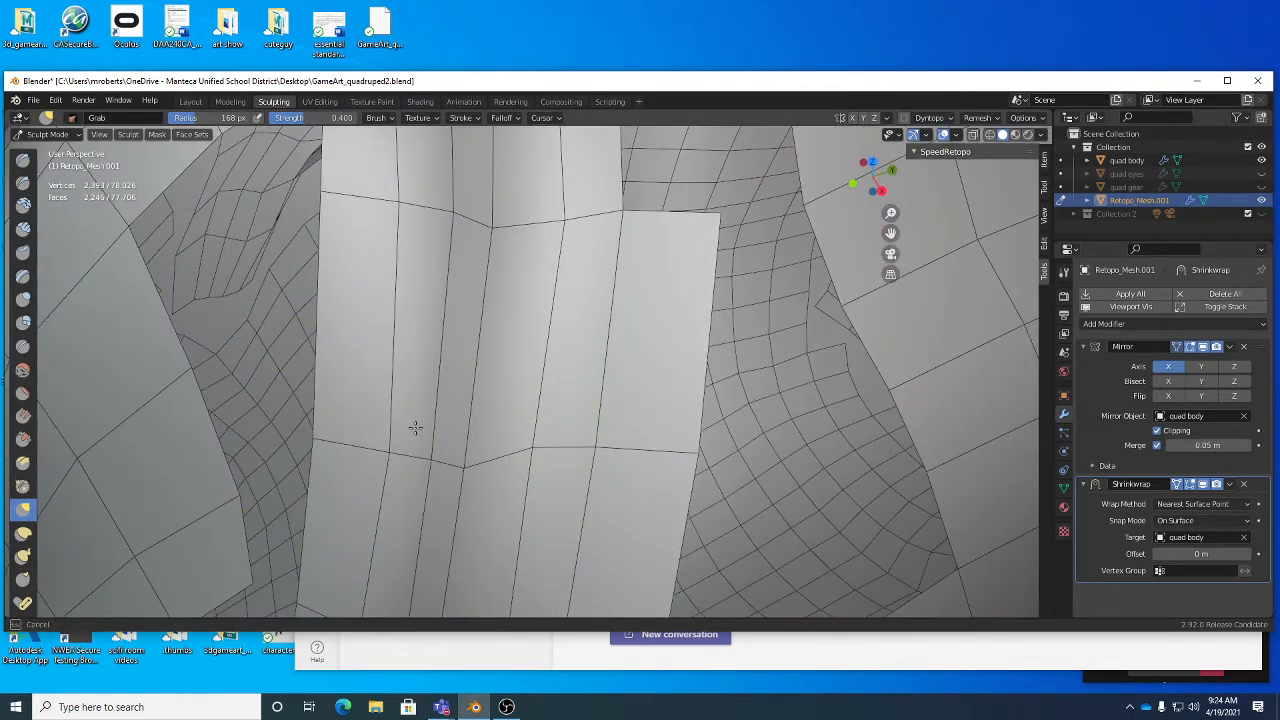
scroll(415, 428, down, 3)
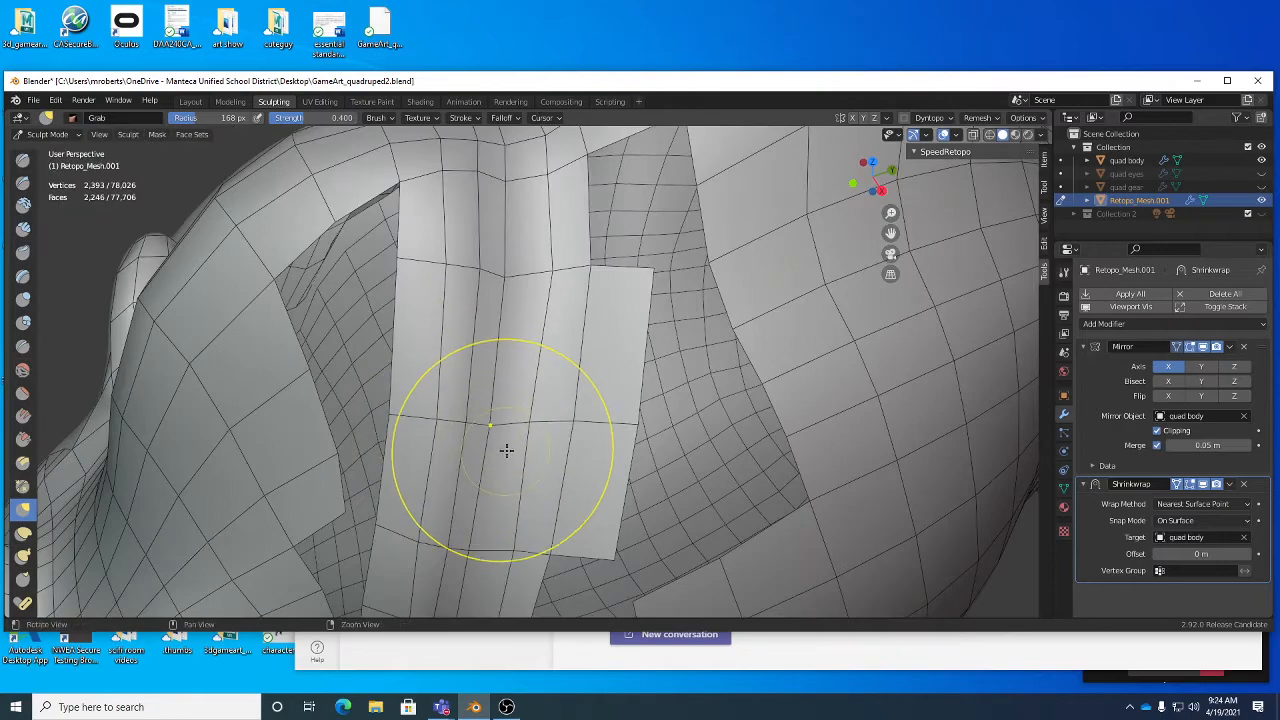
mouse_move(507, 450)
middle_down()
mouse_move(509, 366)
mouse_move(480, 349)
mouse_move(540, 338)
mouse_move(655, 360)
mouse_move(727, 400)
middle_up()
mouse_move(734, 340)
middle_down()
mouse_move(605, 262)
mouse_move(634, 391)
mouse_move(570, 300)
middle_up()
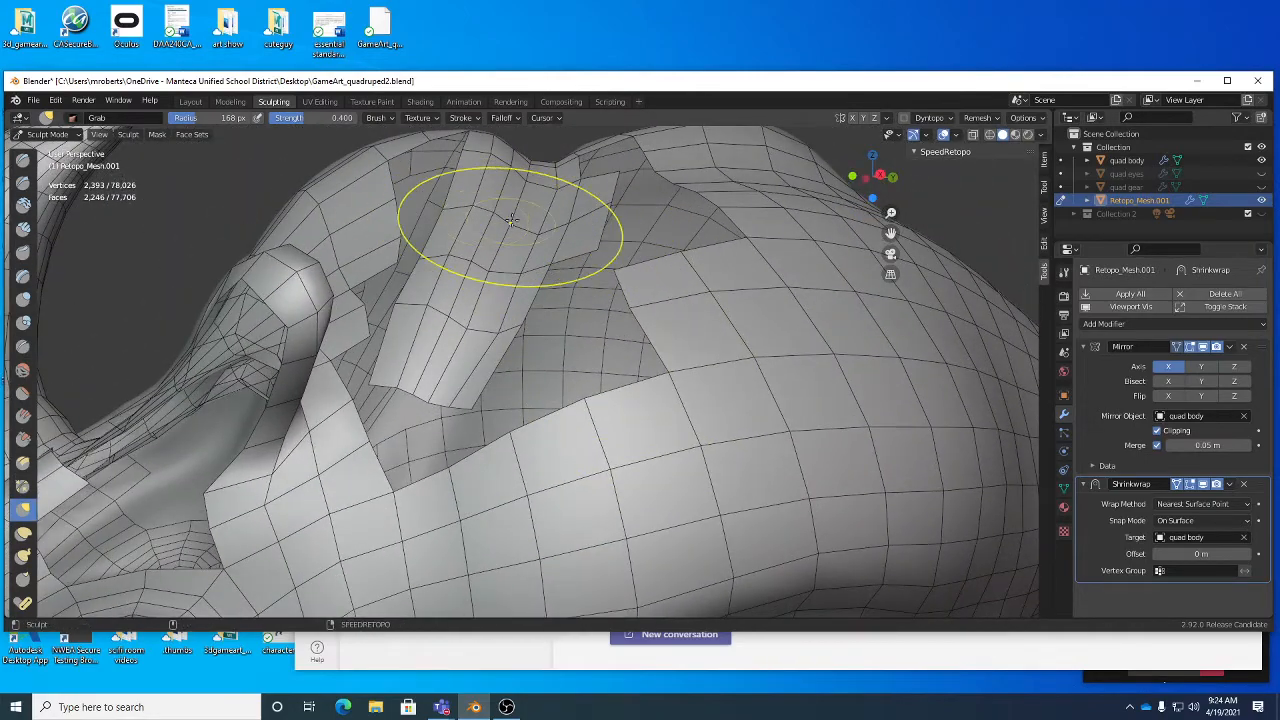
mouse_move(500, 251)
middle_down()
mouse_move(485, 283)
mouse_move(502, 330)
middle_up()
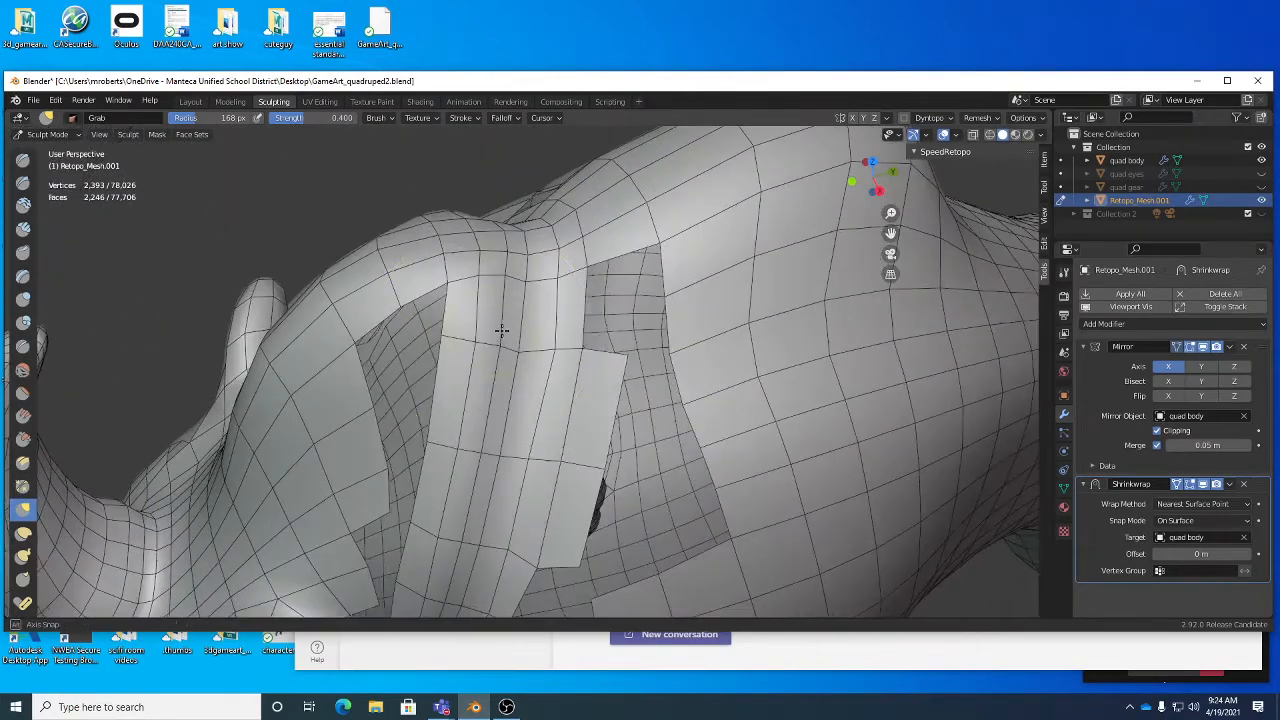
middle_drag(463, 371, 509, 377)
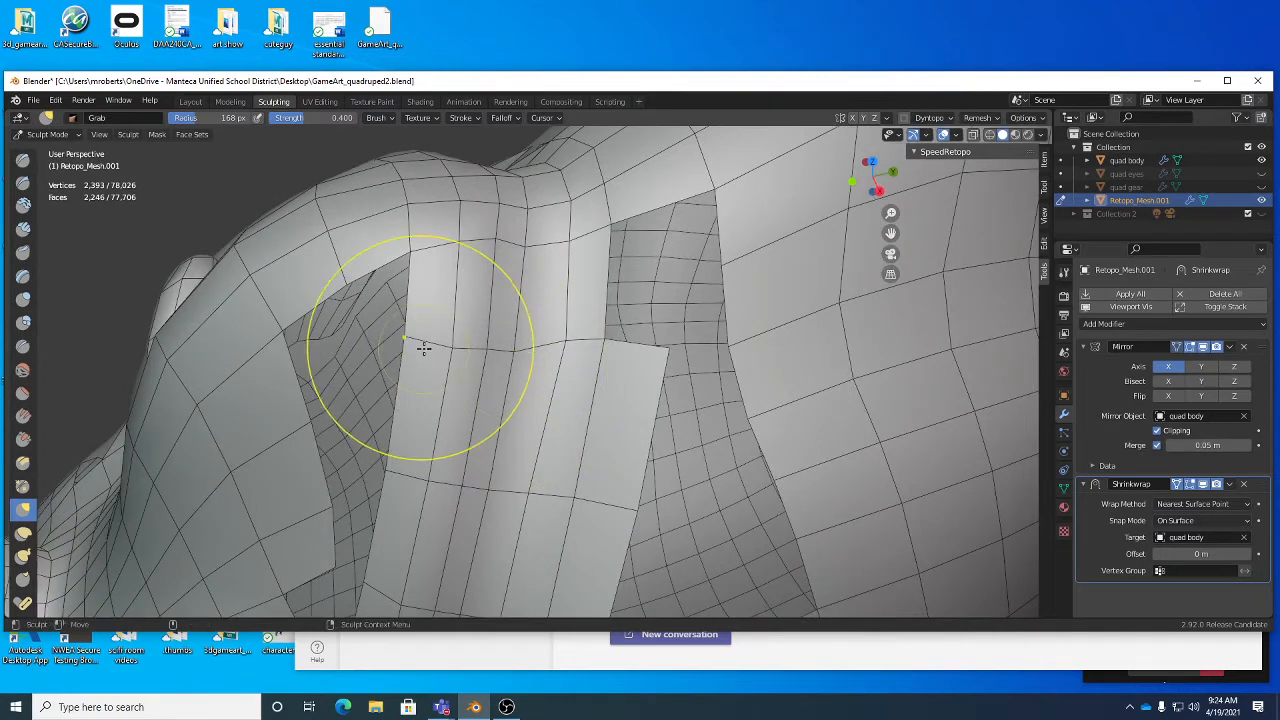
mouse_move(363, 263)
mouse_down()
mouse_move(334, 249)
mouse_move(240, 280)
mouse_move(235, 316)
mouse_up()
scroll(475, 384, up, 2)
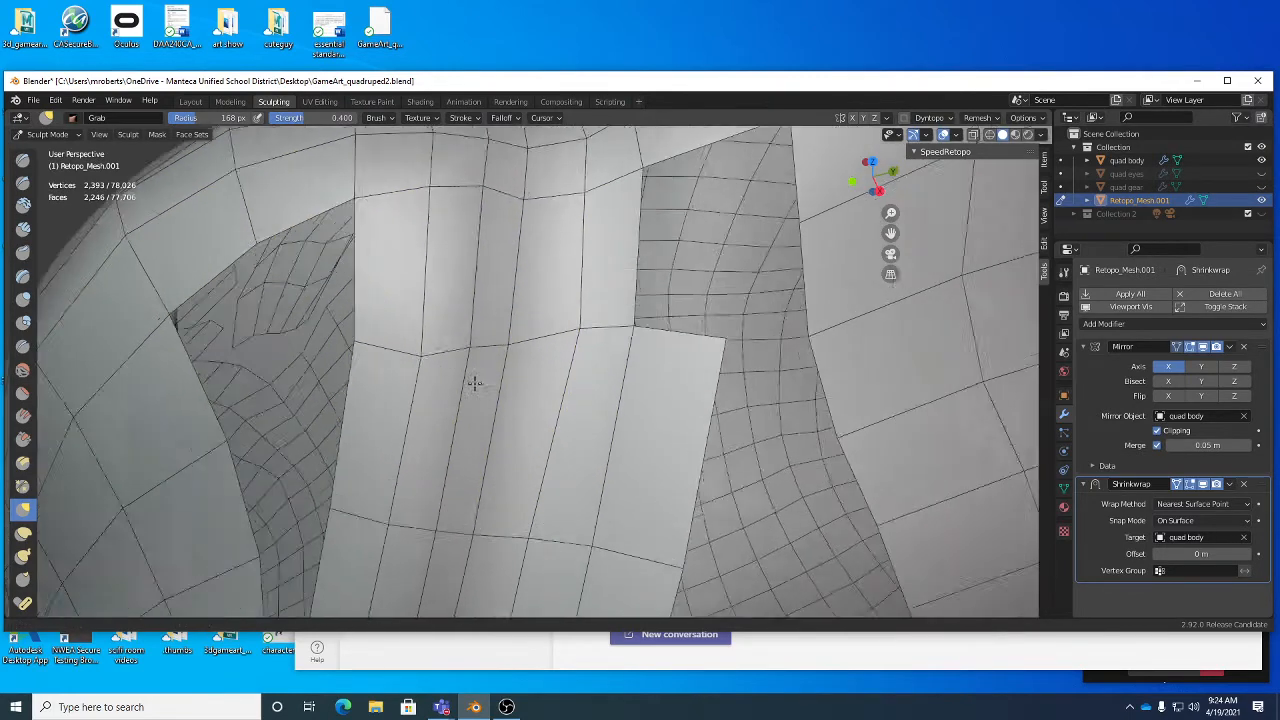
scroll(475, 384, up, 1)
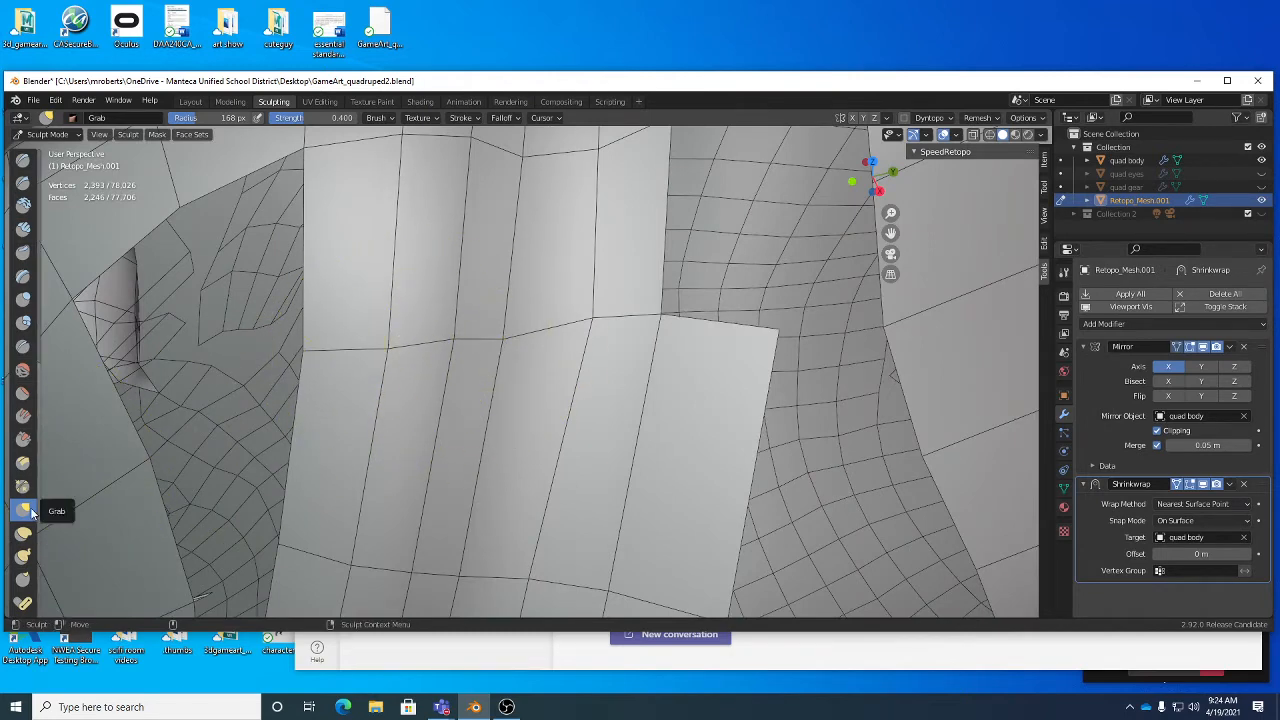
scroll(527, 405, down, 2)
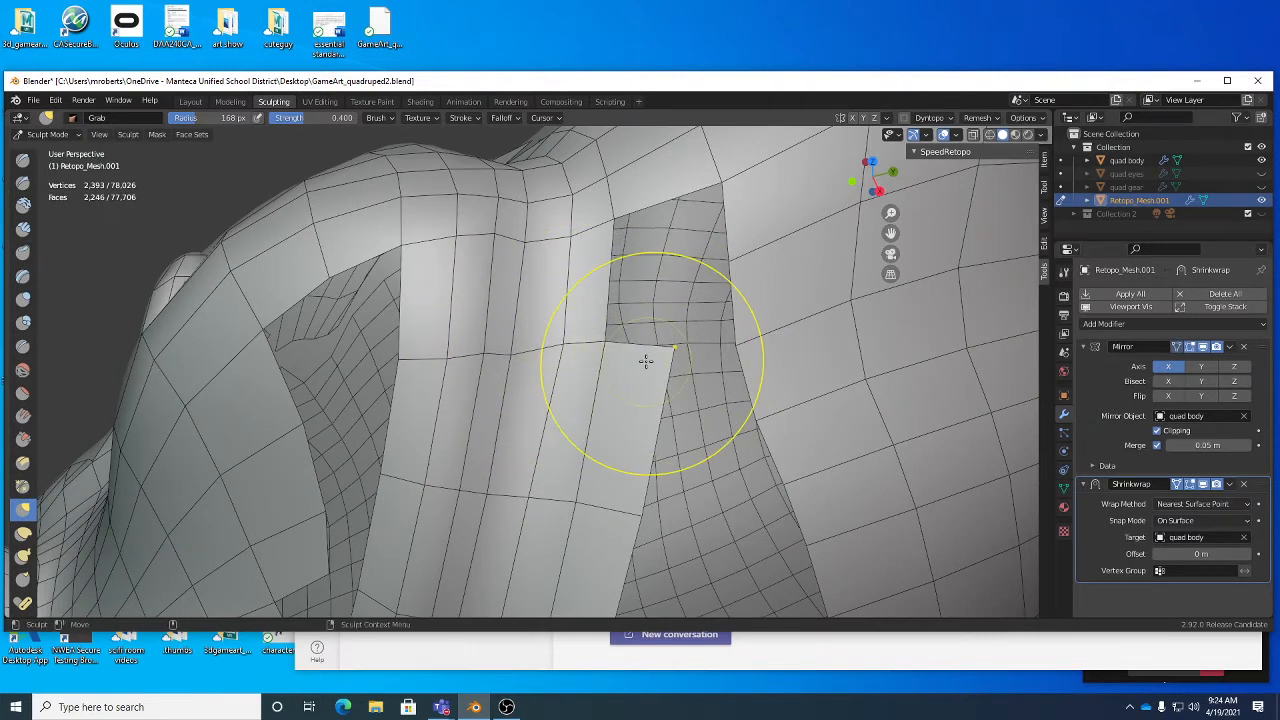
- Look at the Grab brush's settings and return to the mesh's modifier stack
click(1064, 272)
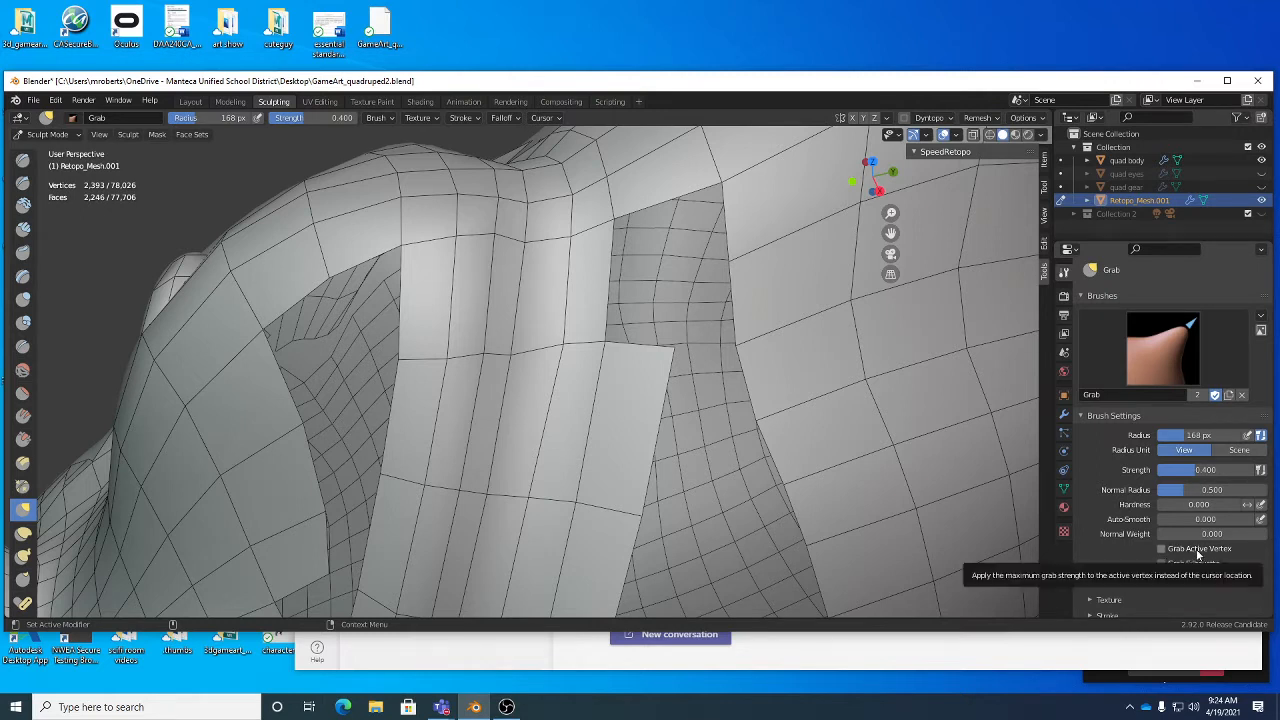
click(1064, 413)
scroll(414, 396, down, 1)
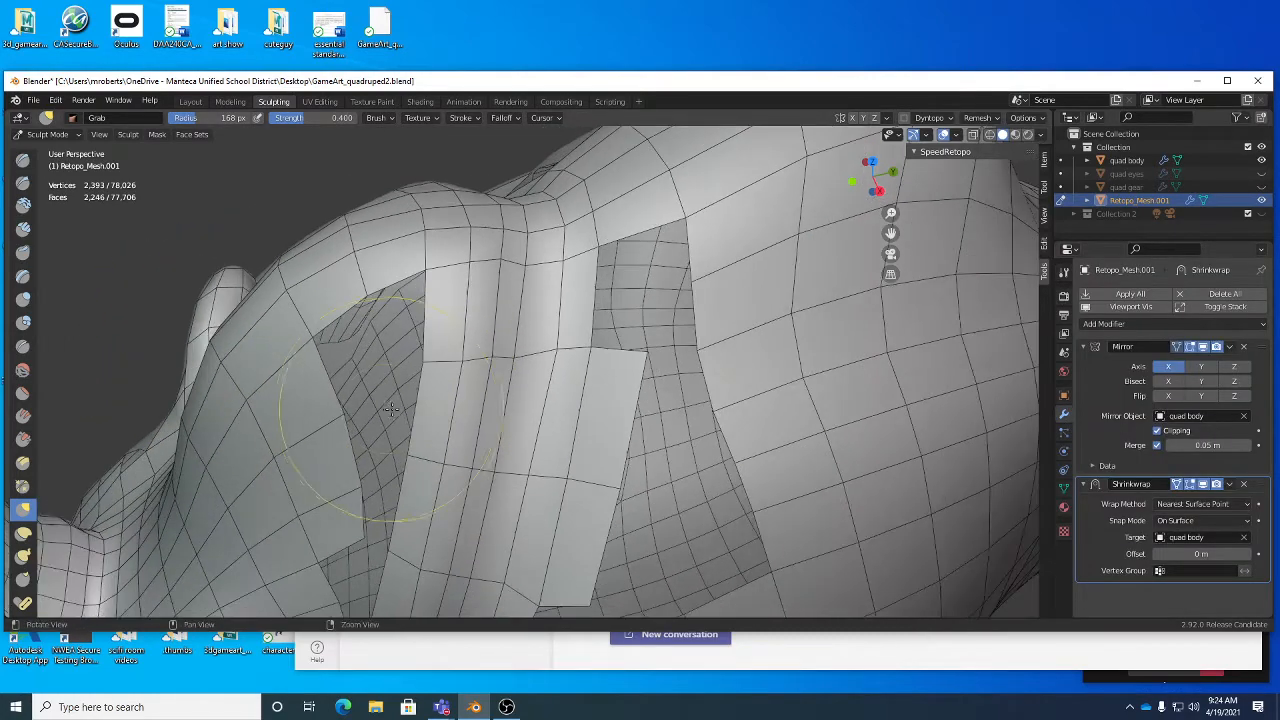
- Nudge the vertices near the lower end of the neck strip with the Grab brush, and check the brush's Falloff options
alt+middle_drag(440, 410, 474, 309)
alt+drag(474, 309, 464, 315)
alt+right_drag(464, 315, 517, 357)
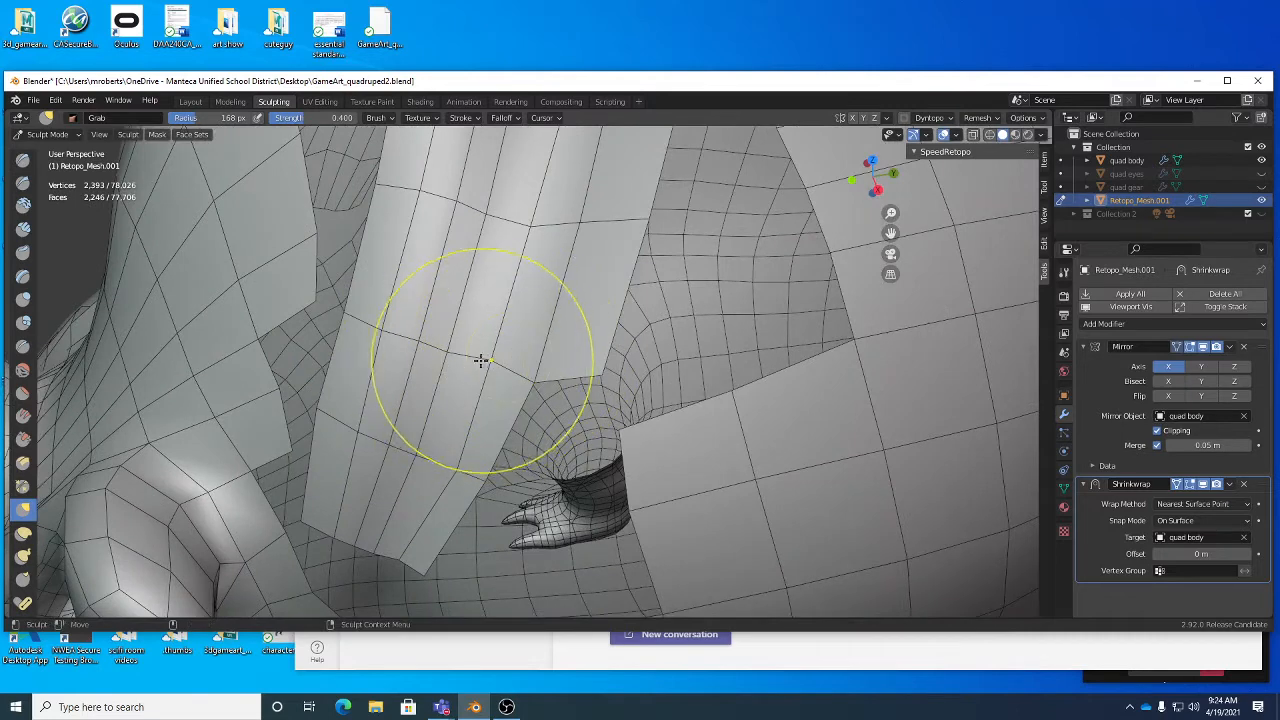
drag(481, 364, 469, 380)
mouse_move(454, 494)
alt+mouse_down()
mouse_move(430, 492)
mouse_move(386, 562)
mouse_move(396, 540)
mouse_move(436, 550)
alt+mouse_up()
drag(472, 425, 464, 447)
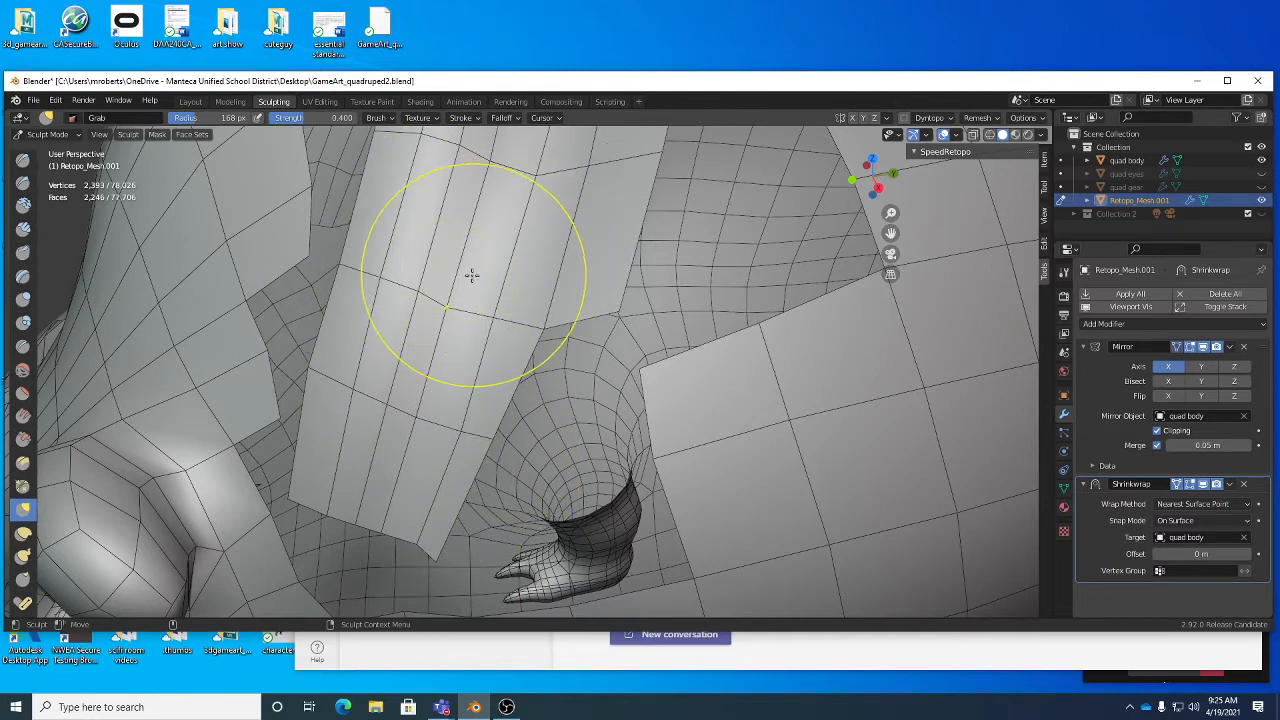
click(510, 119)
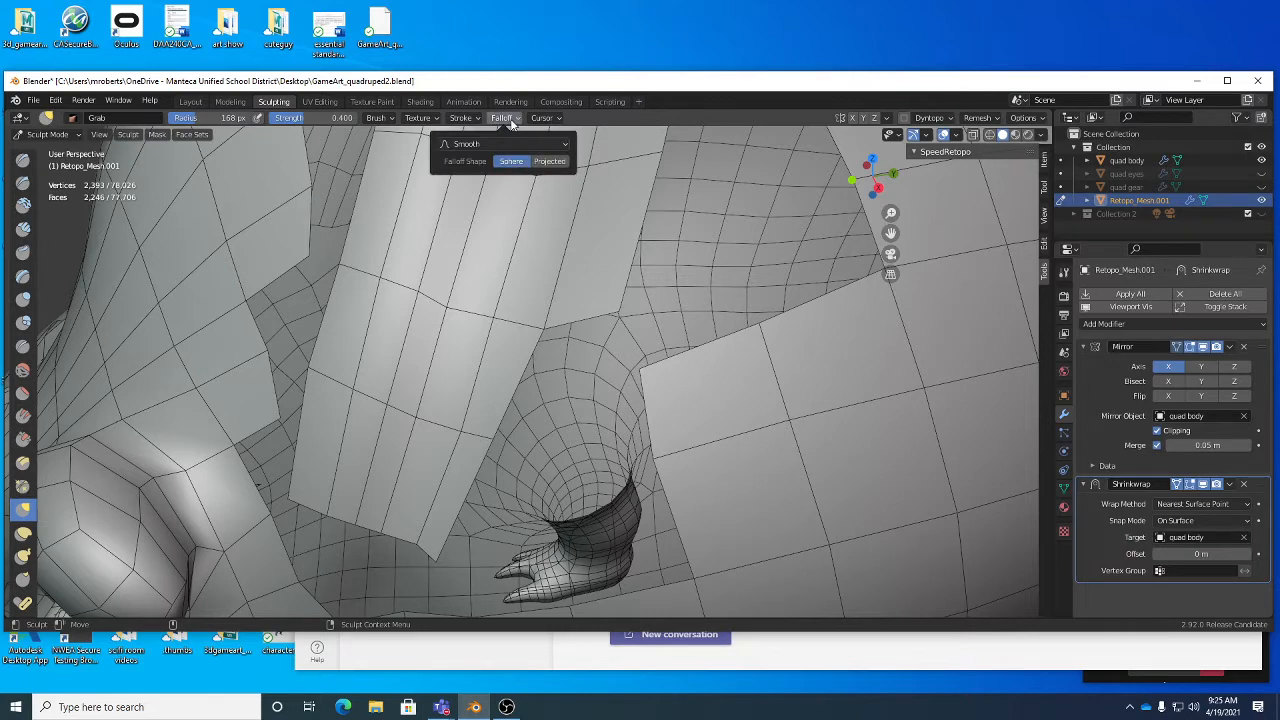
shift+middle_drag(480, 286, 492, 300)
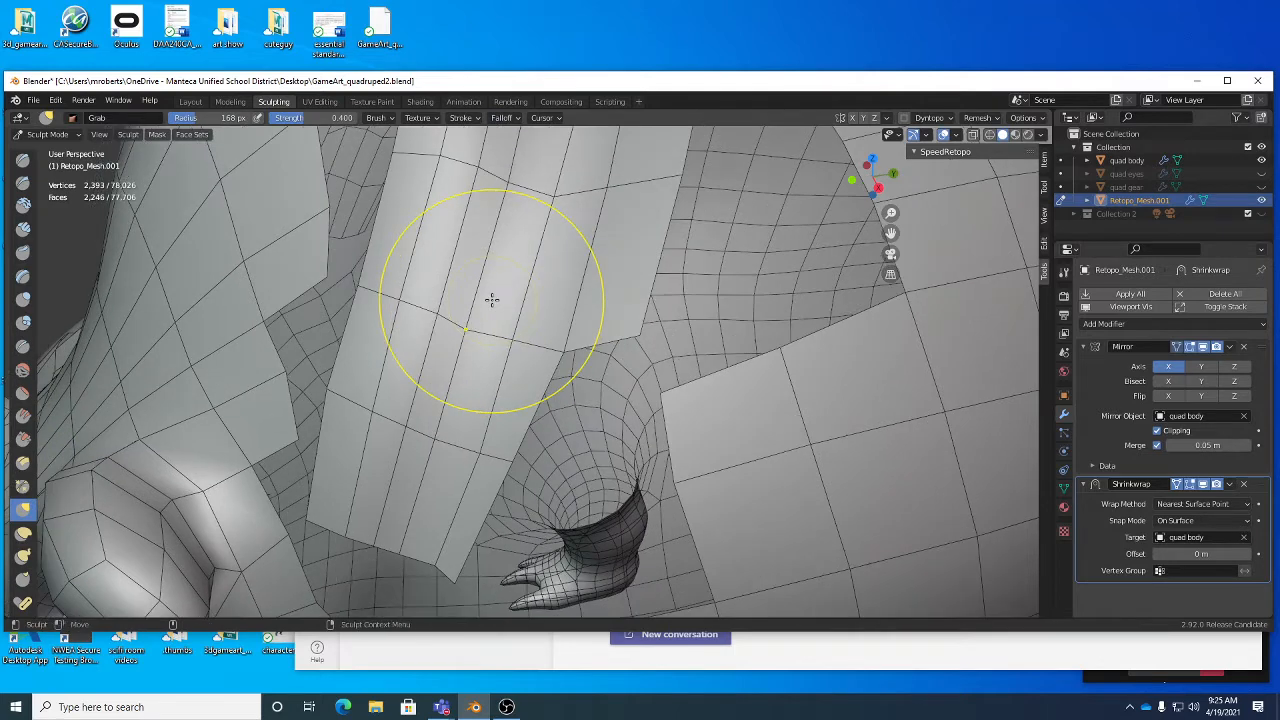
- Straighten the lower edge of the neck strip and space the rows above it more evenly with the Grab brush in Sculpt Mode
key(Tab)
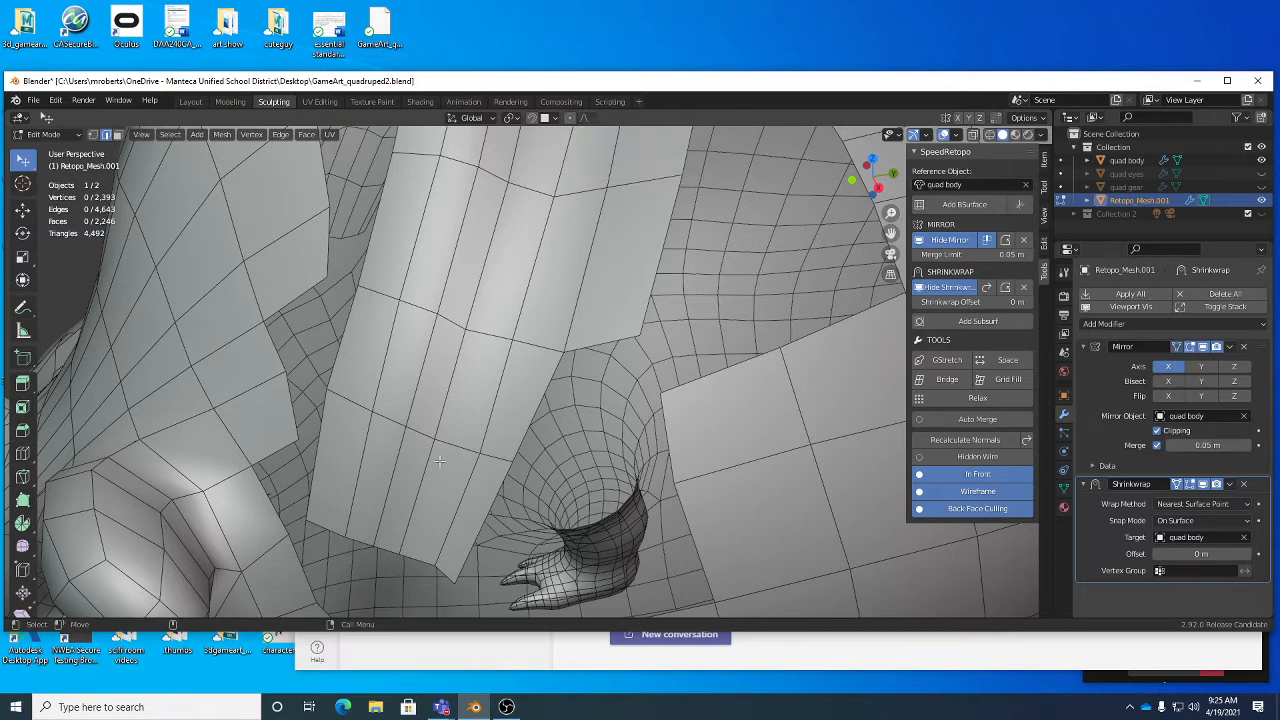
scroll(619, 325, down, 3)
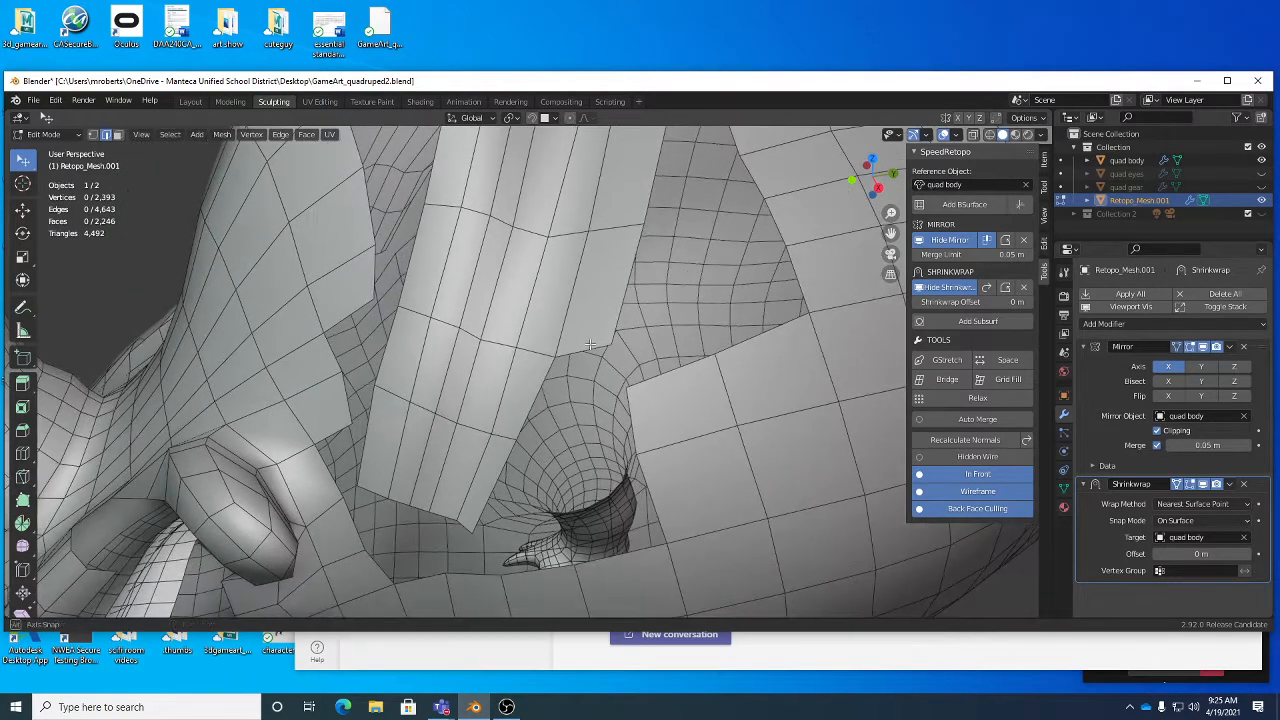
key(Tab)
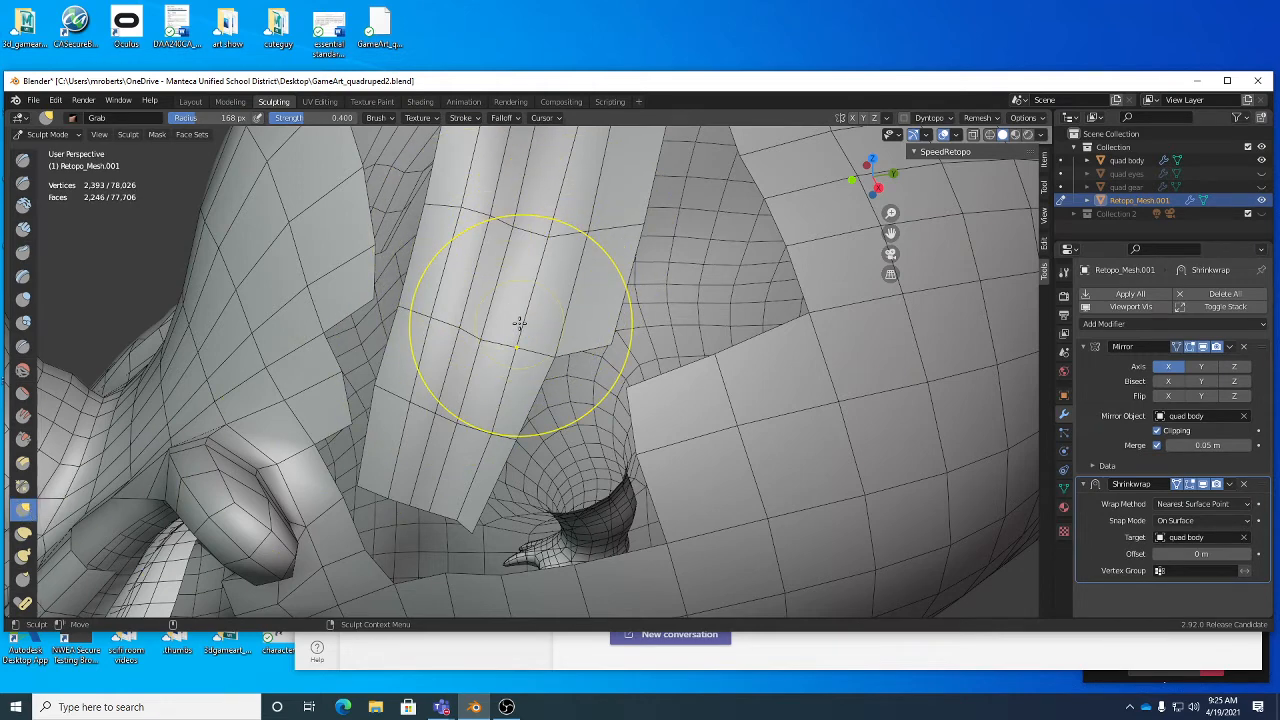
alt+drag(509, 423, 517, 377)
scroll(515, 383, up, 2)
drag(499, 441, 594, 418)
drag(514, 319, 544, 315)
drag(444, 338, 409, 381)
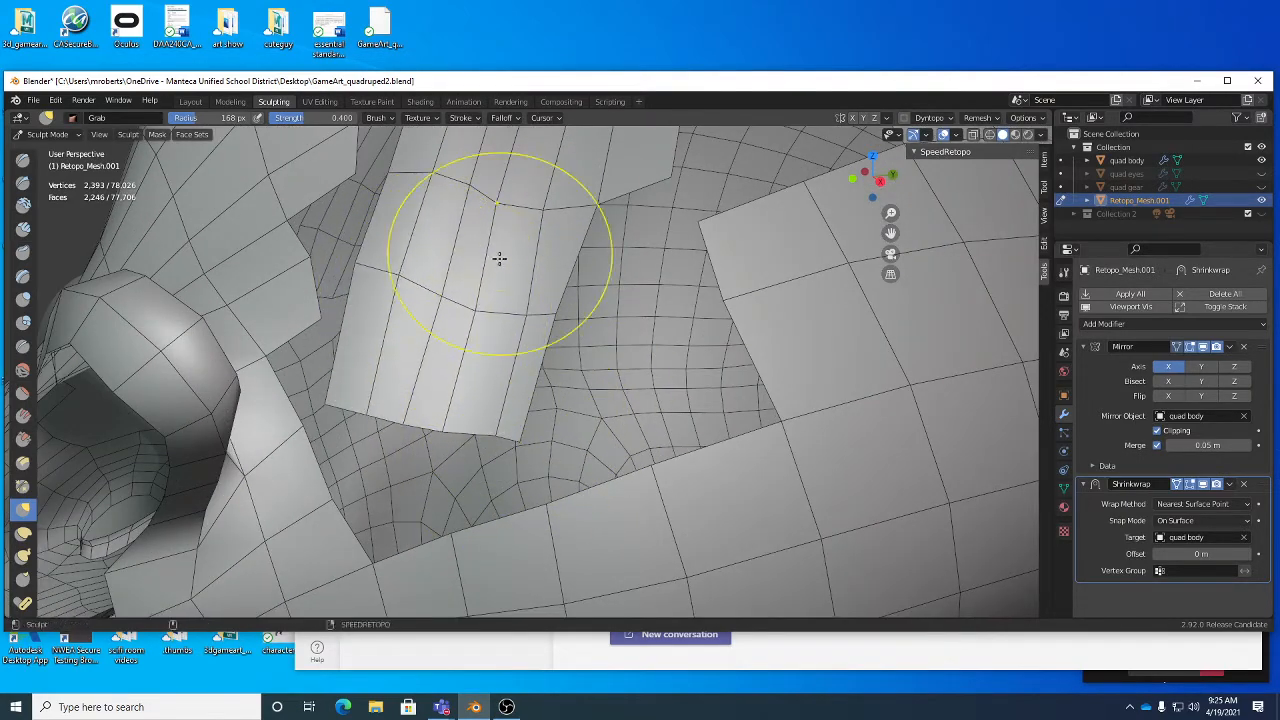
alt+middle_drag(511, 231, 545, 392)
drag(549, 277, 587, 255)
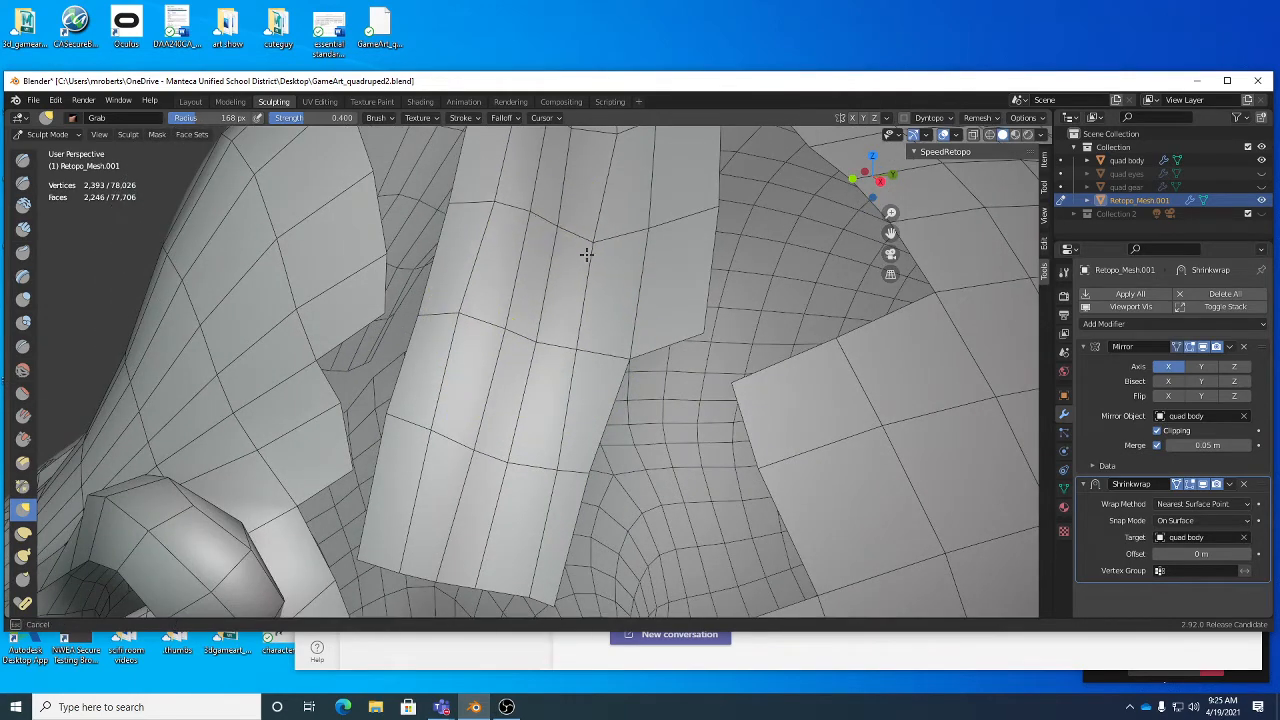
middle_drag(528, 294, 511, 326)
drag(489, 281, 474, 274)
mouse_move(472, 268)
shift+middle_down()
mouse_move(493, 366)
mouse_move(489, 345)
shift+middle_up()
- Pull the vertices in the middle of the neck strip with the Grab brush to smooth its crosswise rows
scroll(491, 328, down, 1)
mouse_move(592, 326)
mouse_down()
mouse_move(604, 337)
mouse_move(594, 343)
mouse_up()
middle_drag(594, 343, 580, 329)
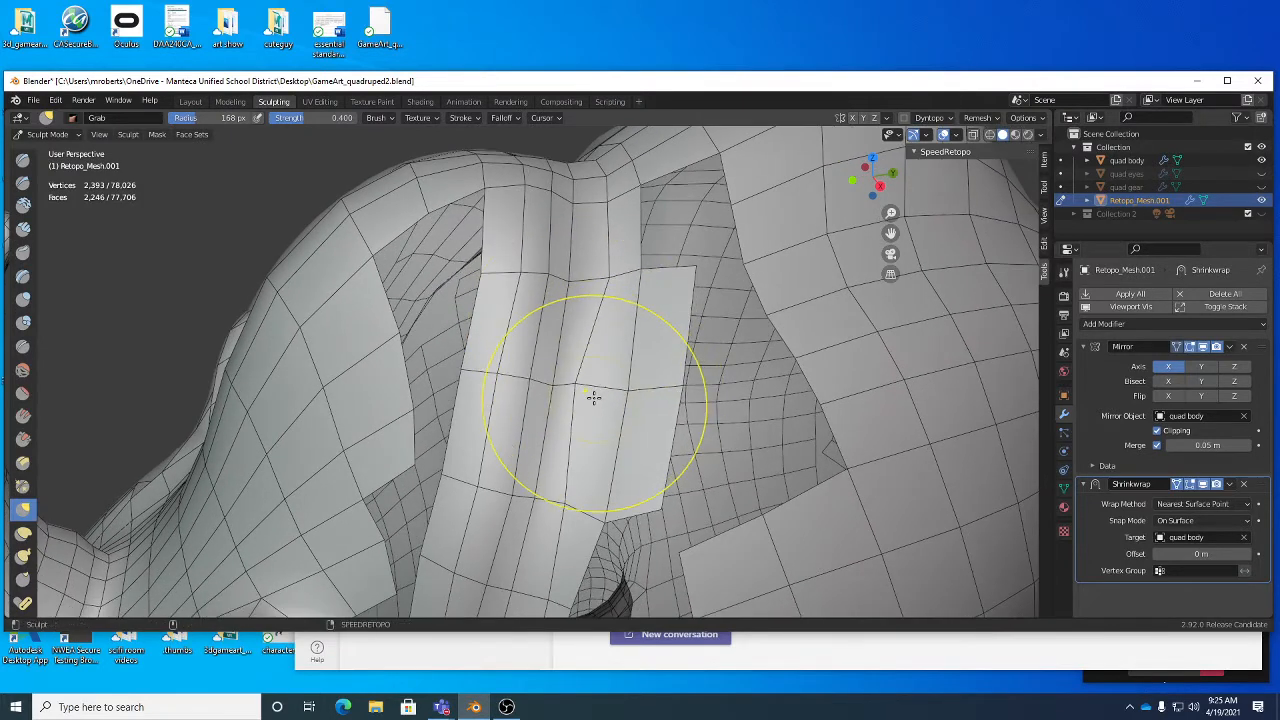
drag(603, 406, 600, 411)
alt+middle_drag(601, 407, 603, 381)
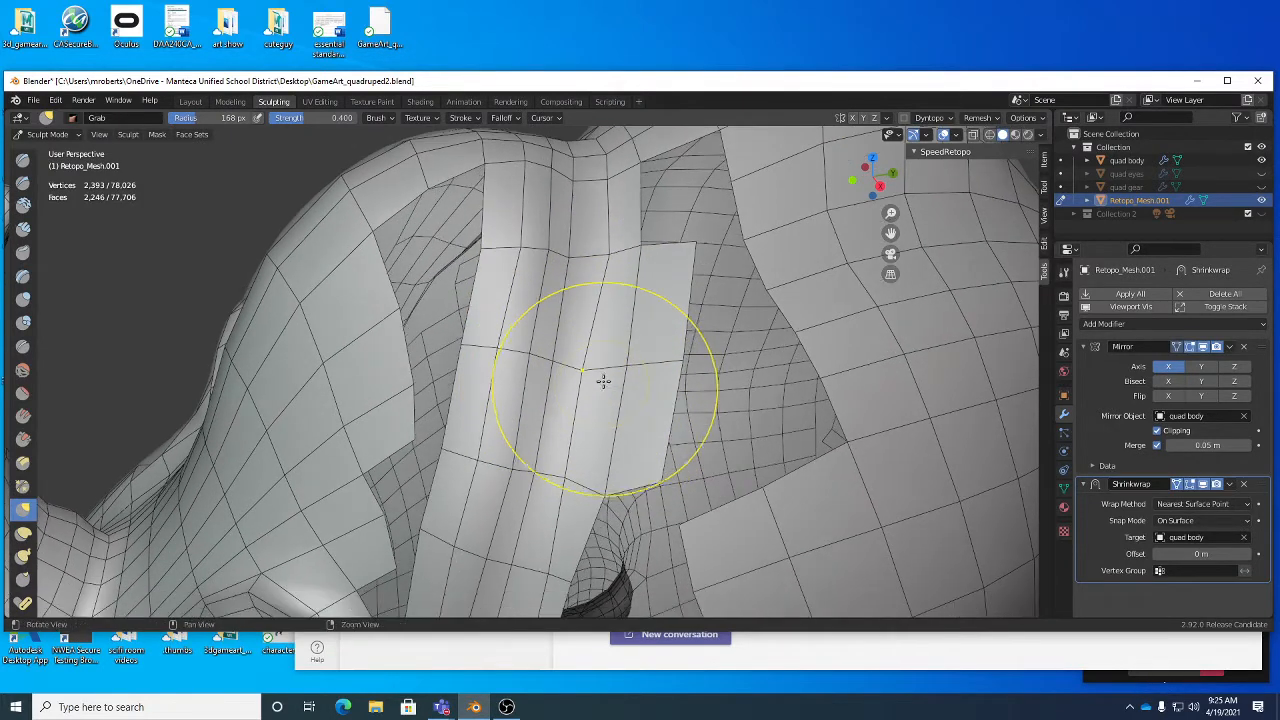
drag(603, 381, 604, 371)
- Return to Edit Mode and move an edge on the crest panel's border facing the neck strip
key(Tab)
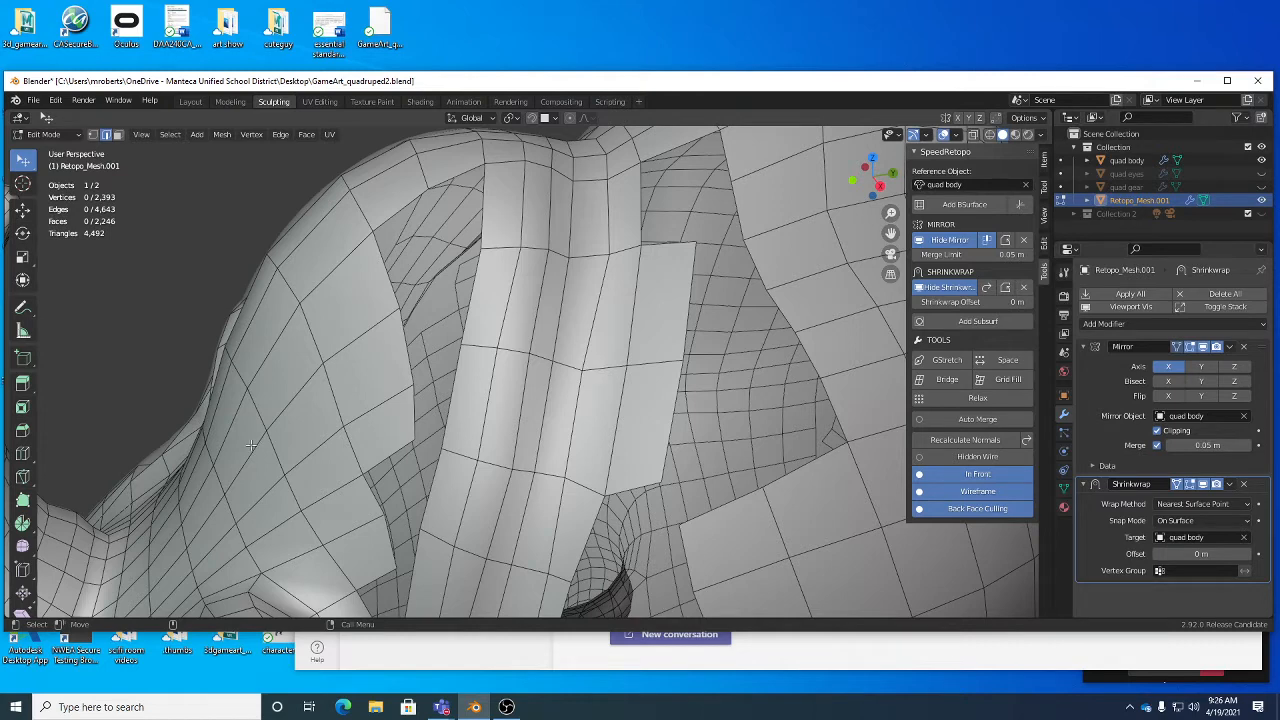
click(70, 134)
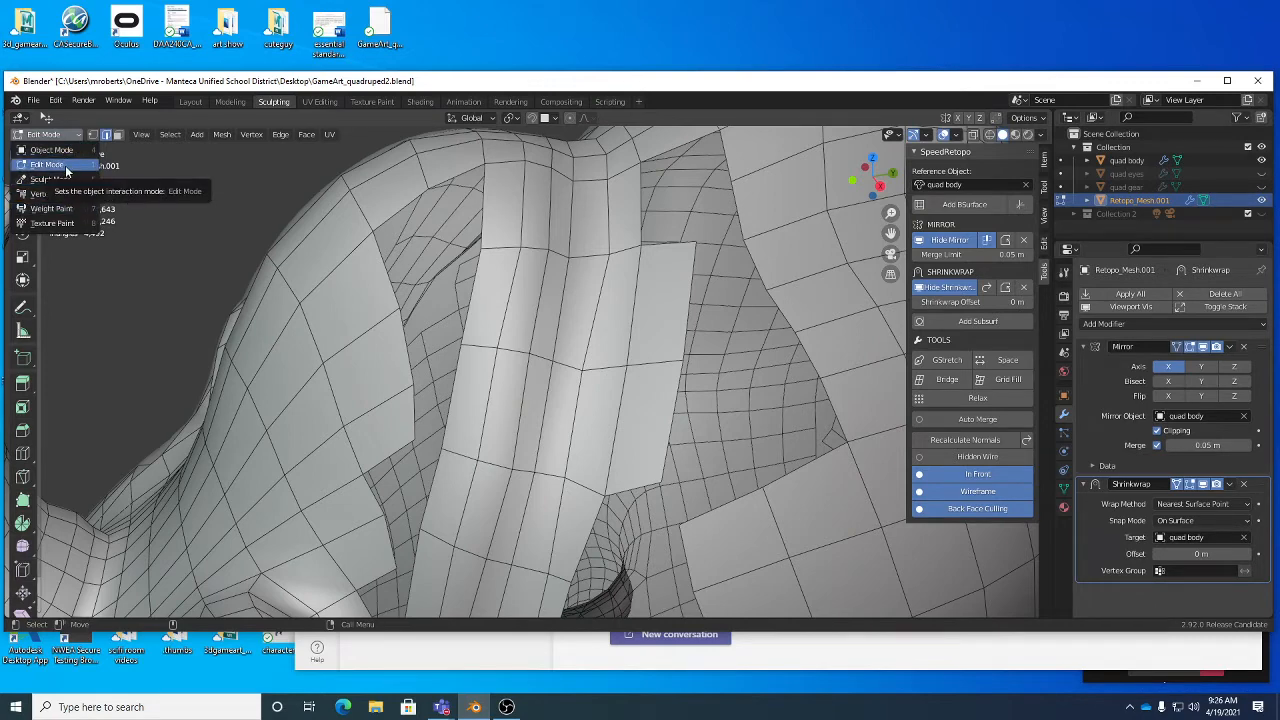
click(116, 134)
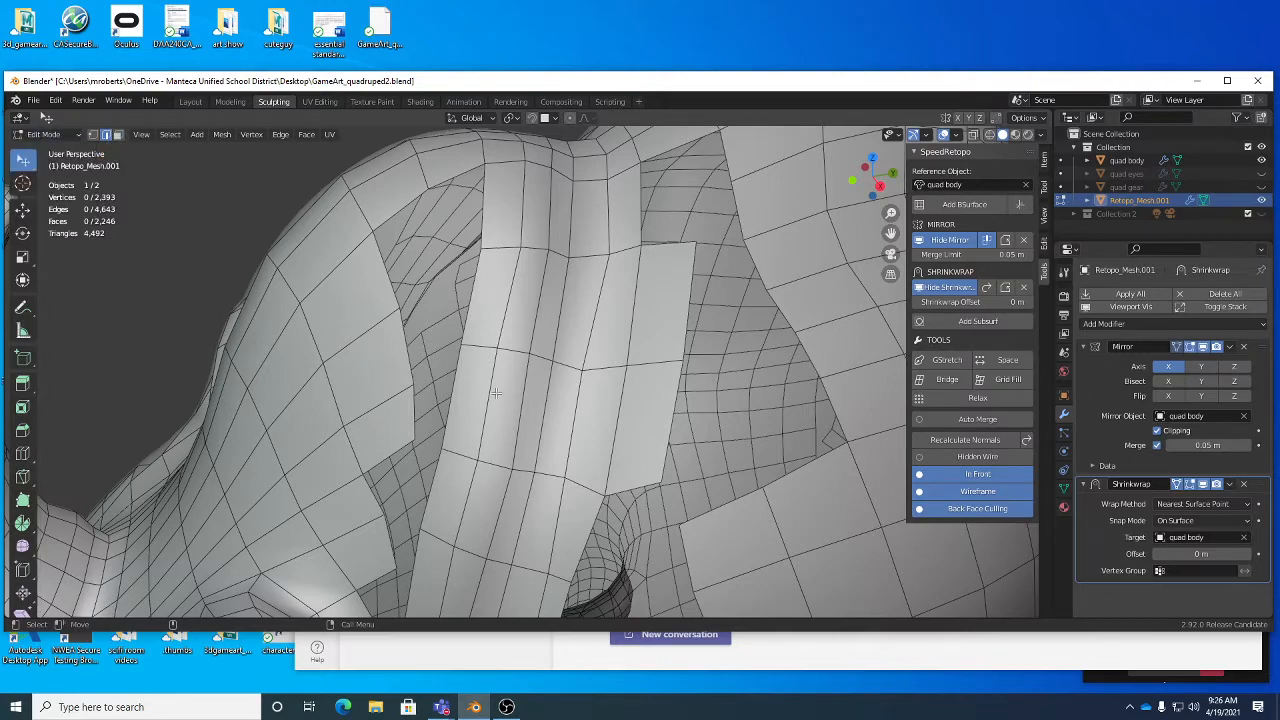
middle_drag(502, 406, 482, 396)
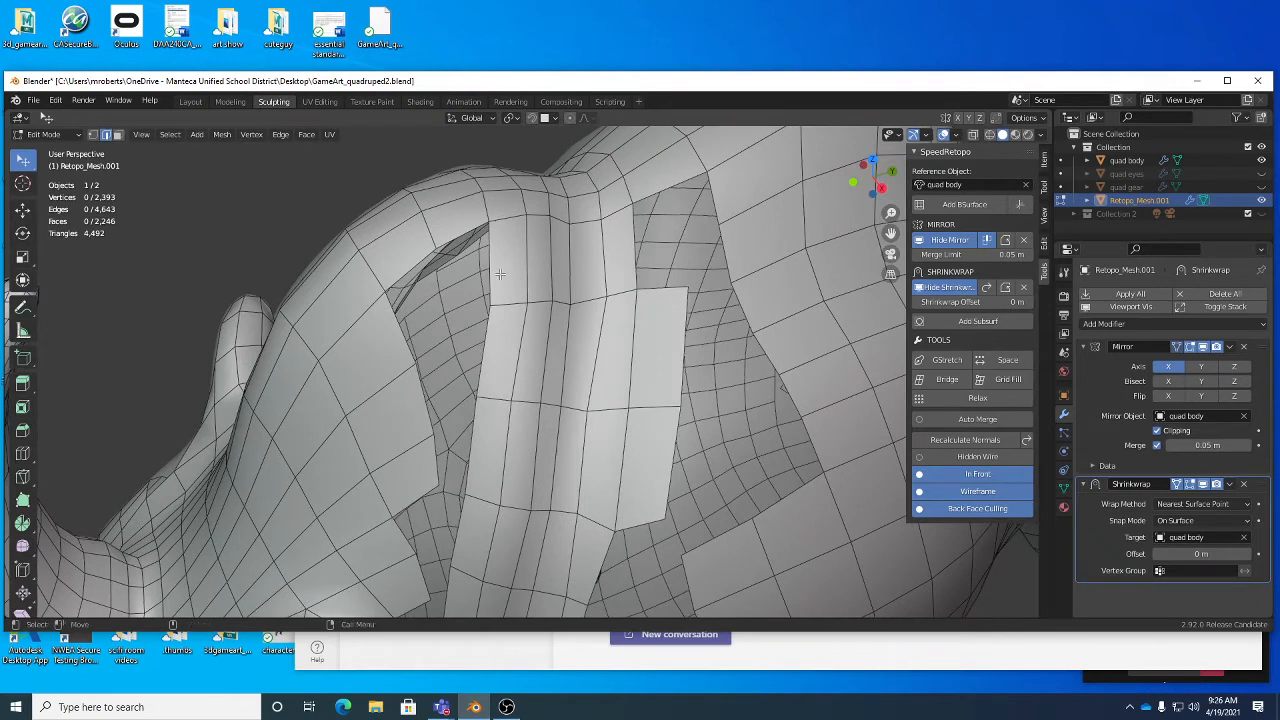
middle_drag(419, 326, 423, 362)
click(423, 365)
key(g)
click(447, 415)
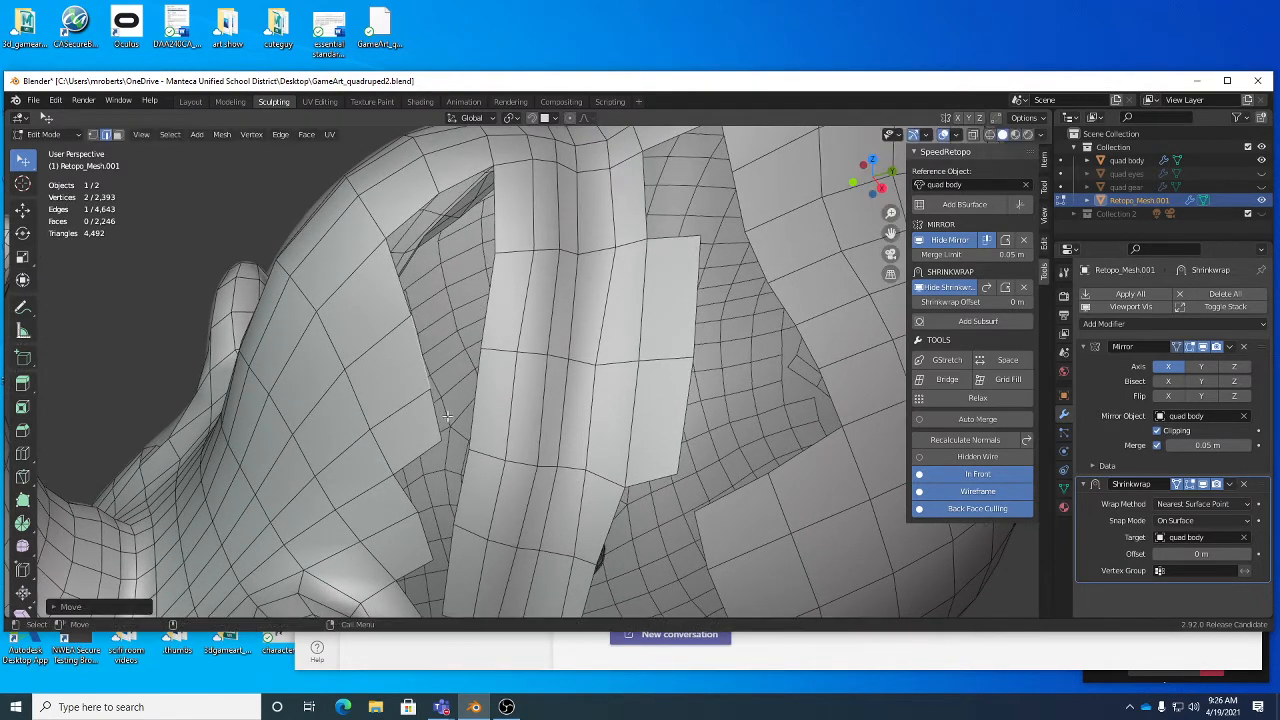
- Move the crest panel's edge beside the neck strip gap away from the strip to even out the panel's border
drag(442, 420, 438, 418)
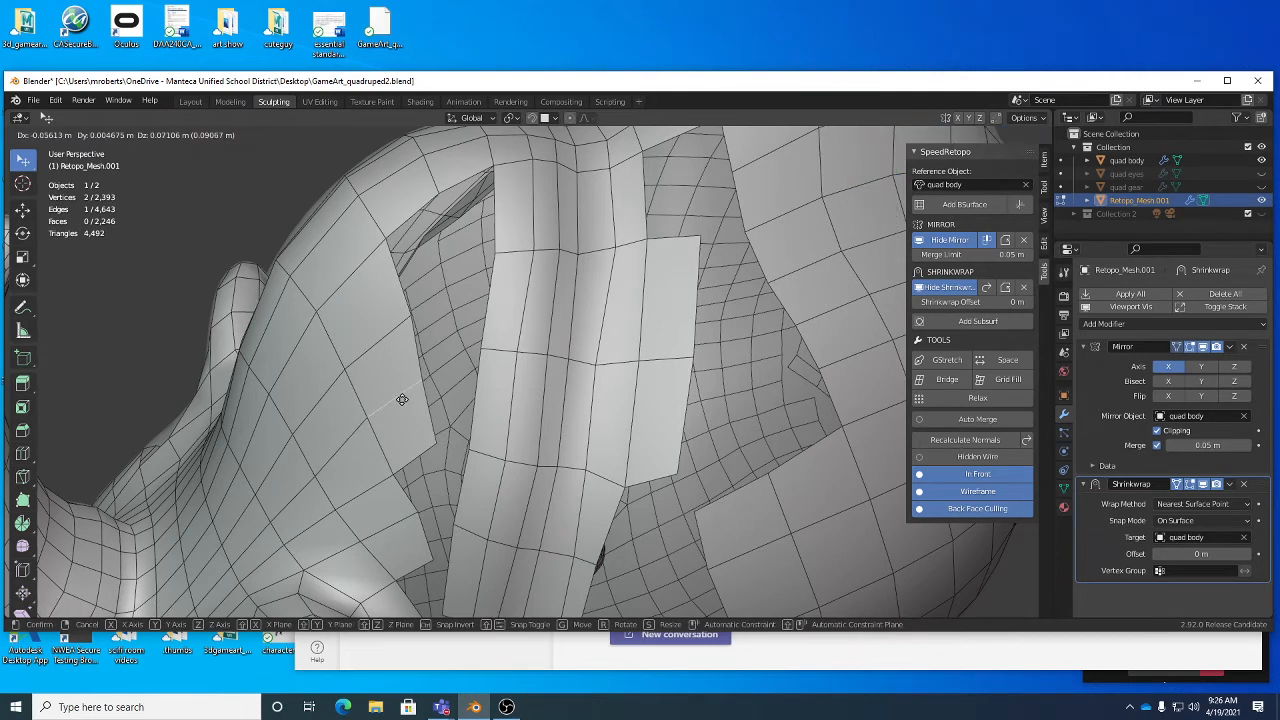
click(399, 400)
click(287, 493)
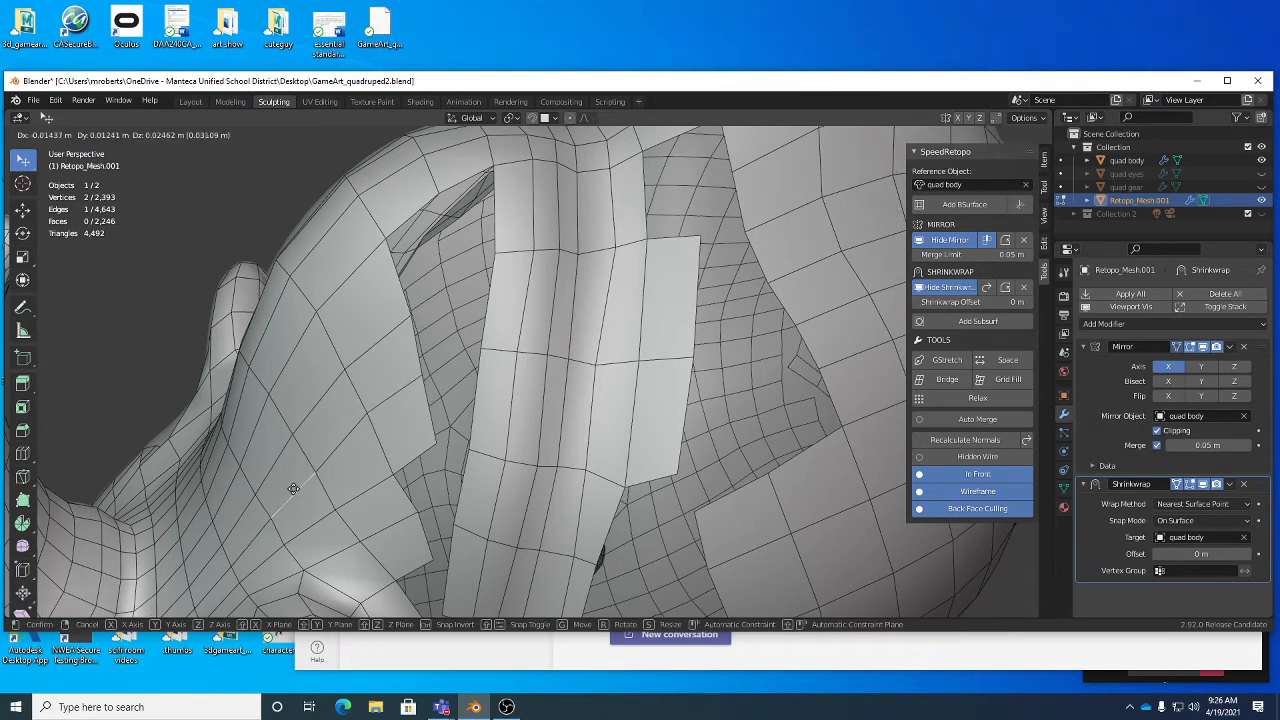
- Bridge two border edges of the crest panel to the two facing edges on the side of the neck strip
click(493, 283)
shift+click(417, 358)
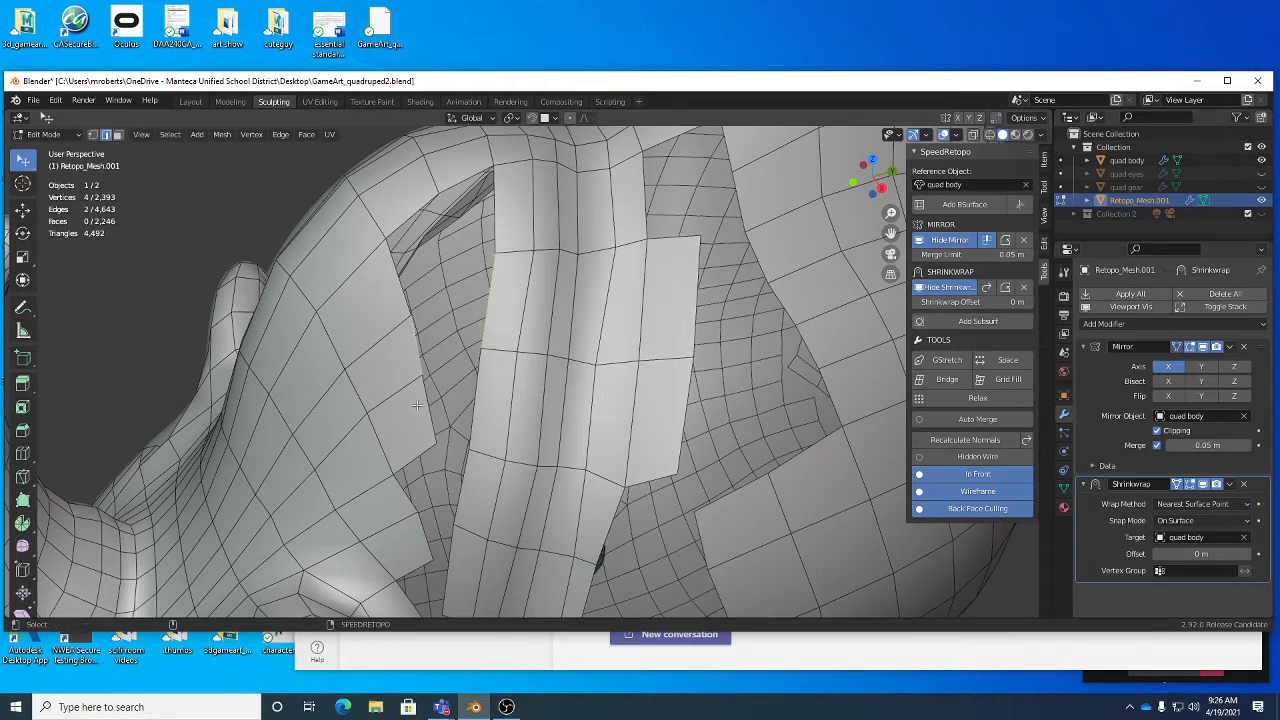
shift+click(429, 402)
shift+click(478, 394)
right_click(534, 329)
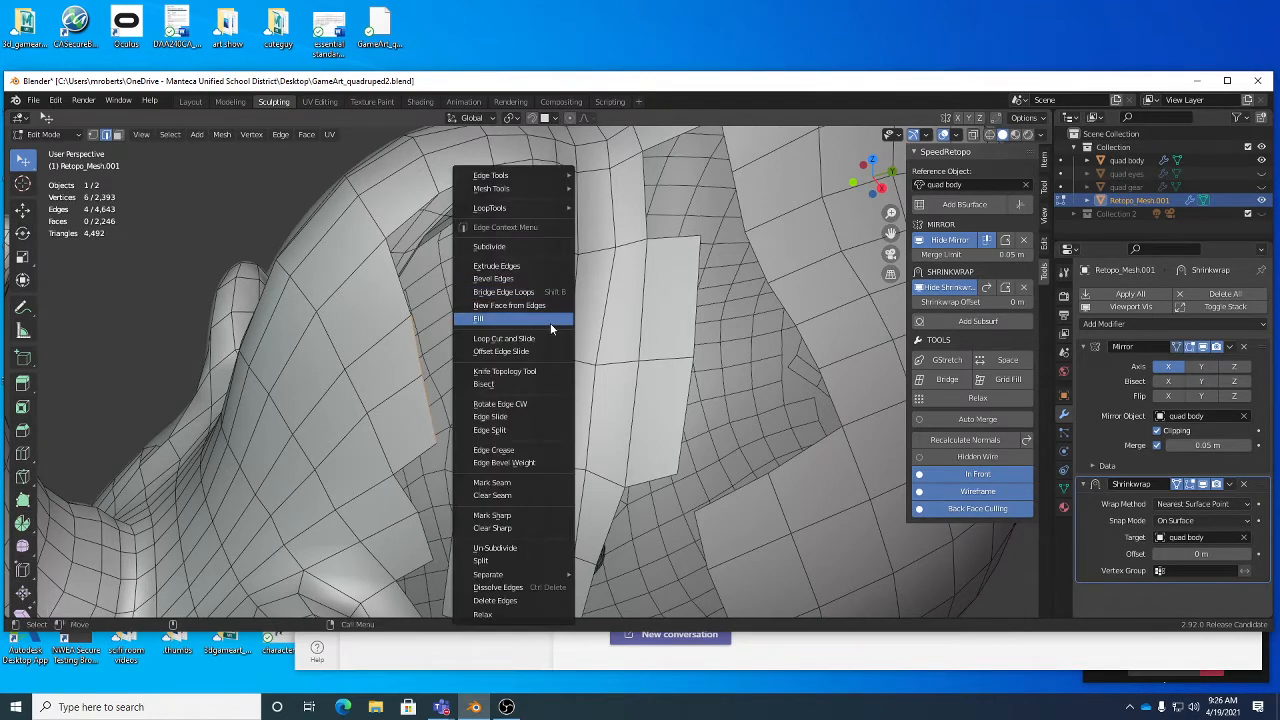
click(537, 293)
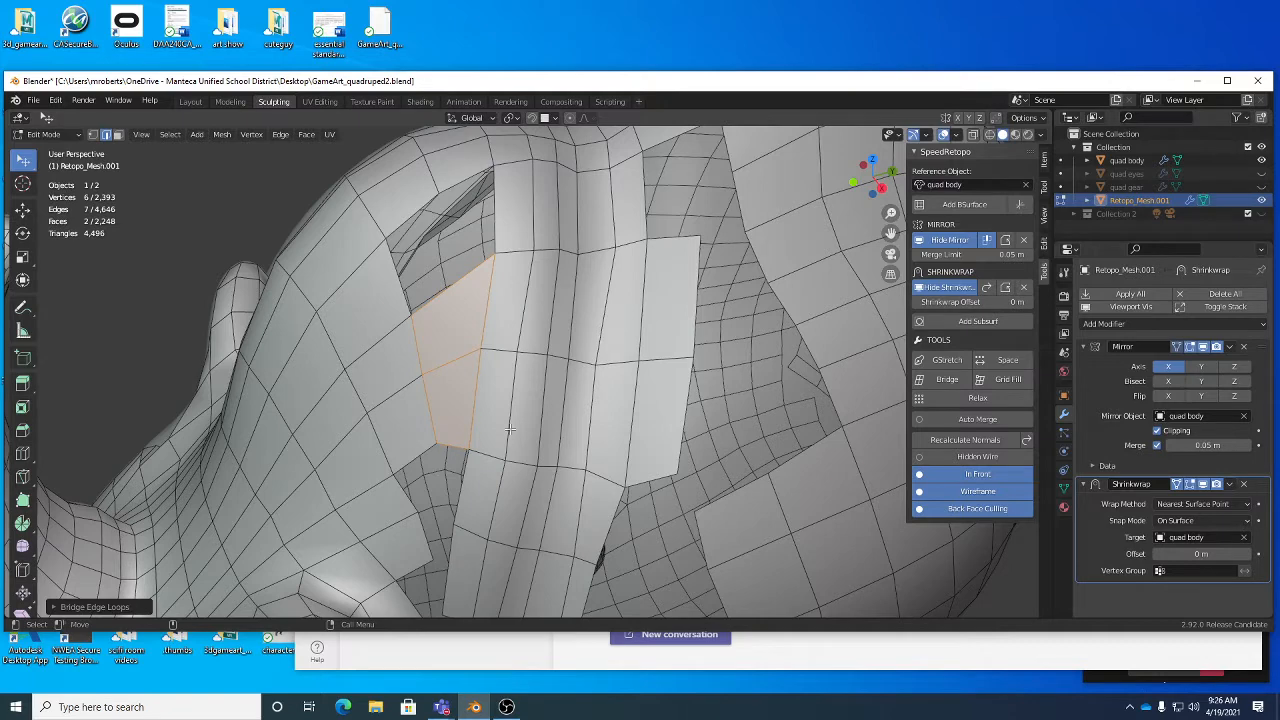
- Add a lengthwise loop cut through the two new faces between the crest panel and the neck strip
key(alt+c)
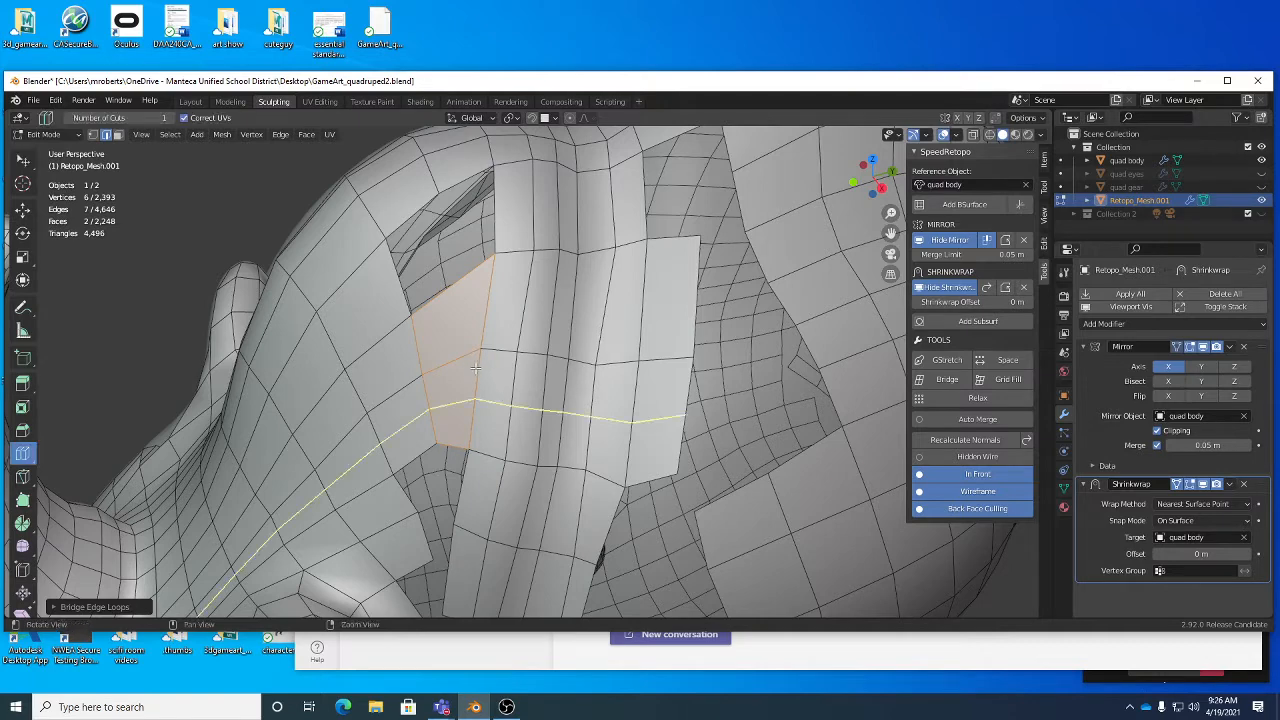
click(460, 360)
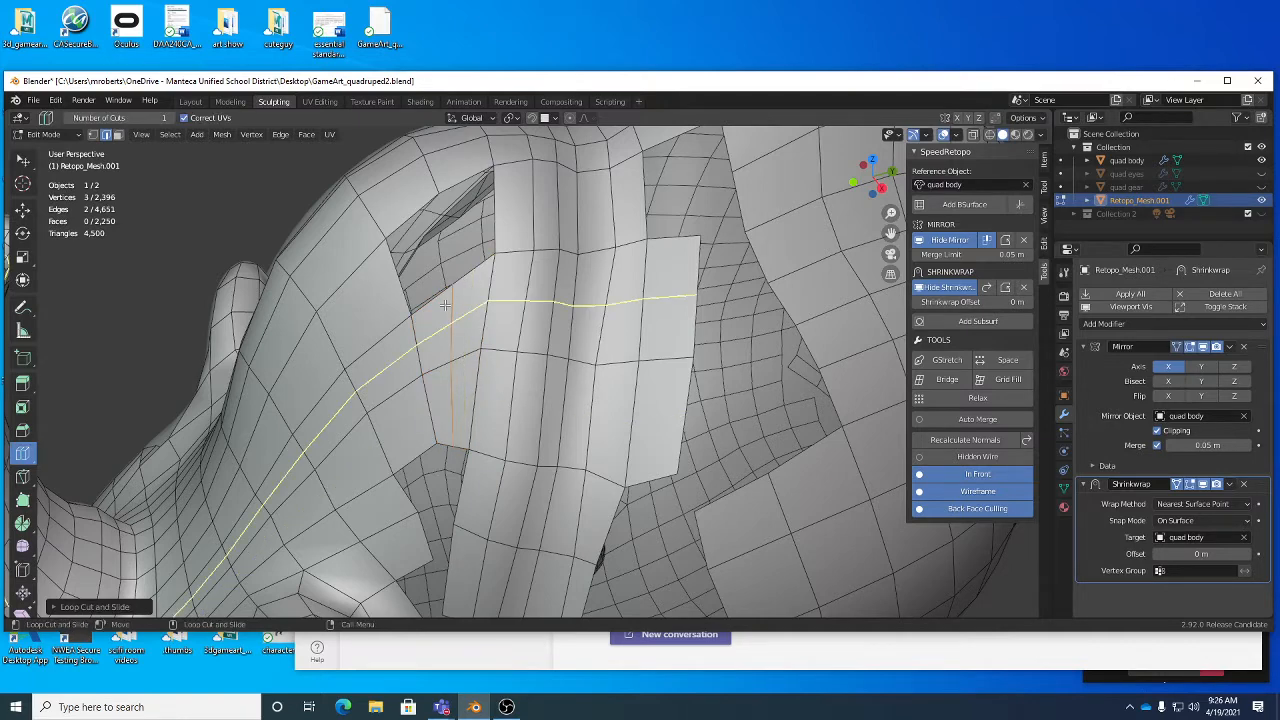
key(w)
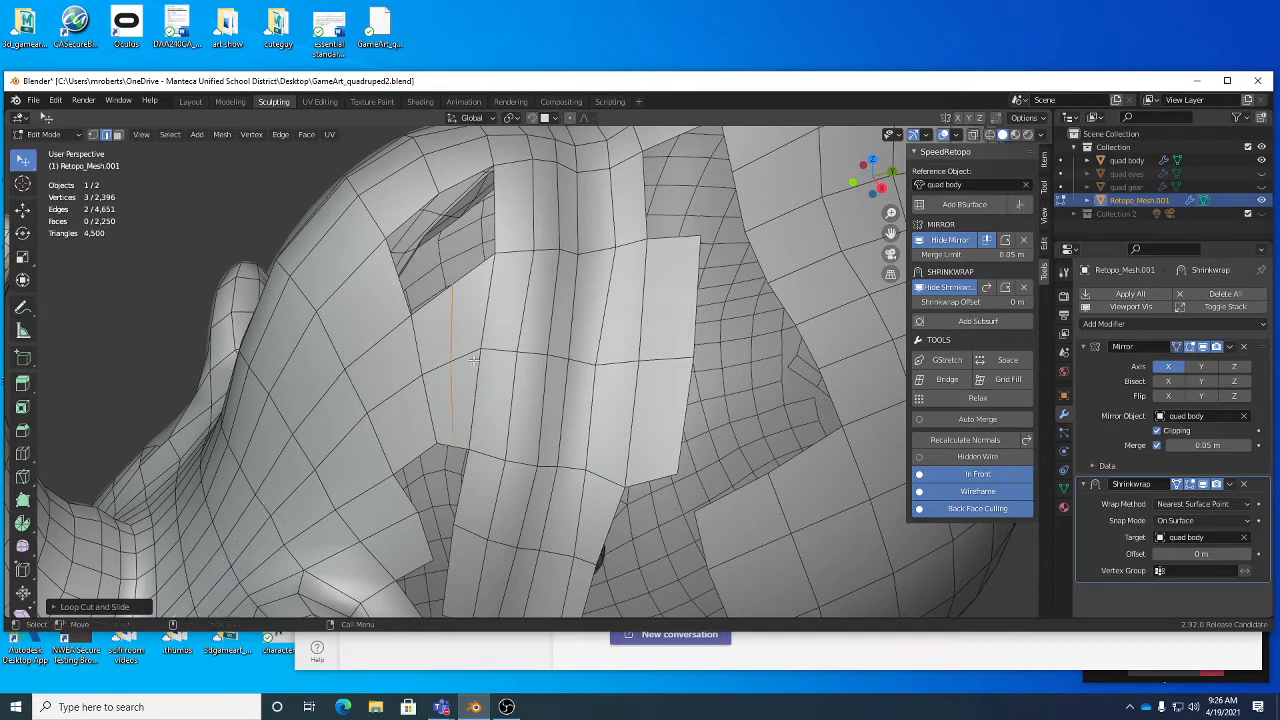
- Bridge the two upper edges of the new faces to the two facing edges across the remaining hole near the hump
click(432, 297)
shift+click(474, 264)
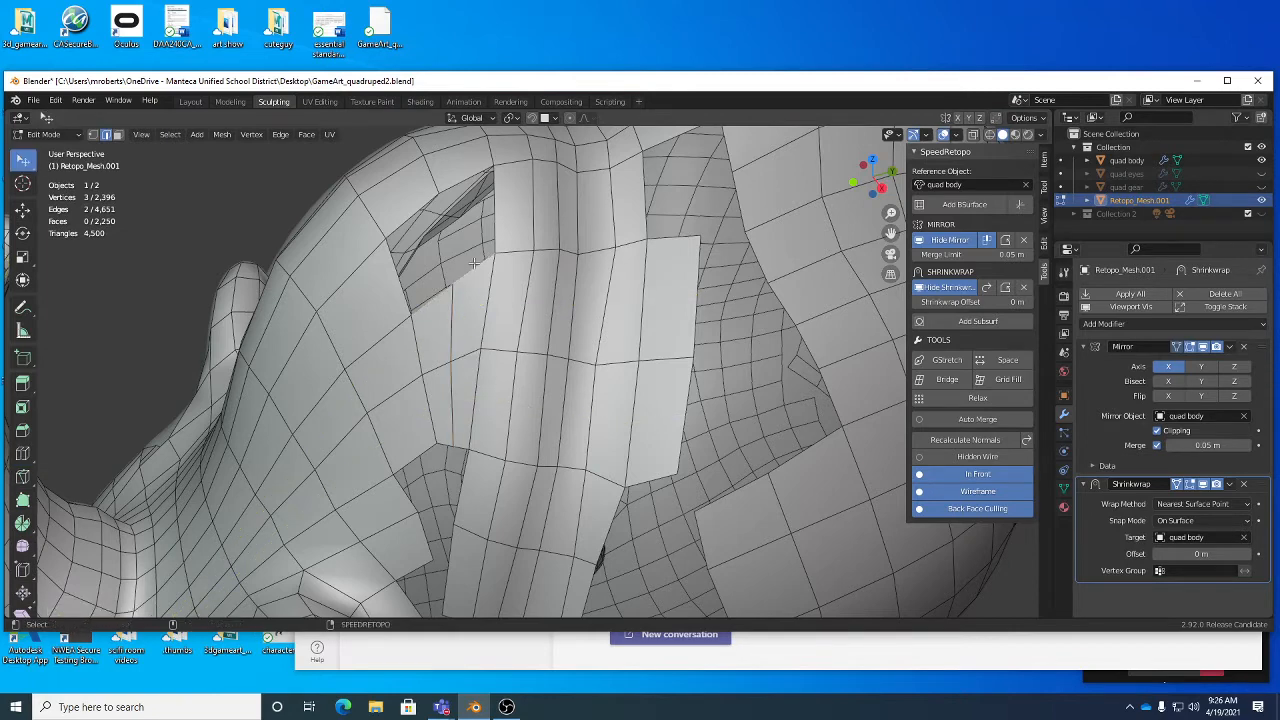
shift+click(412, 212)
shift+click(456, 190)
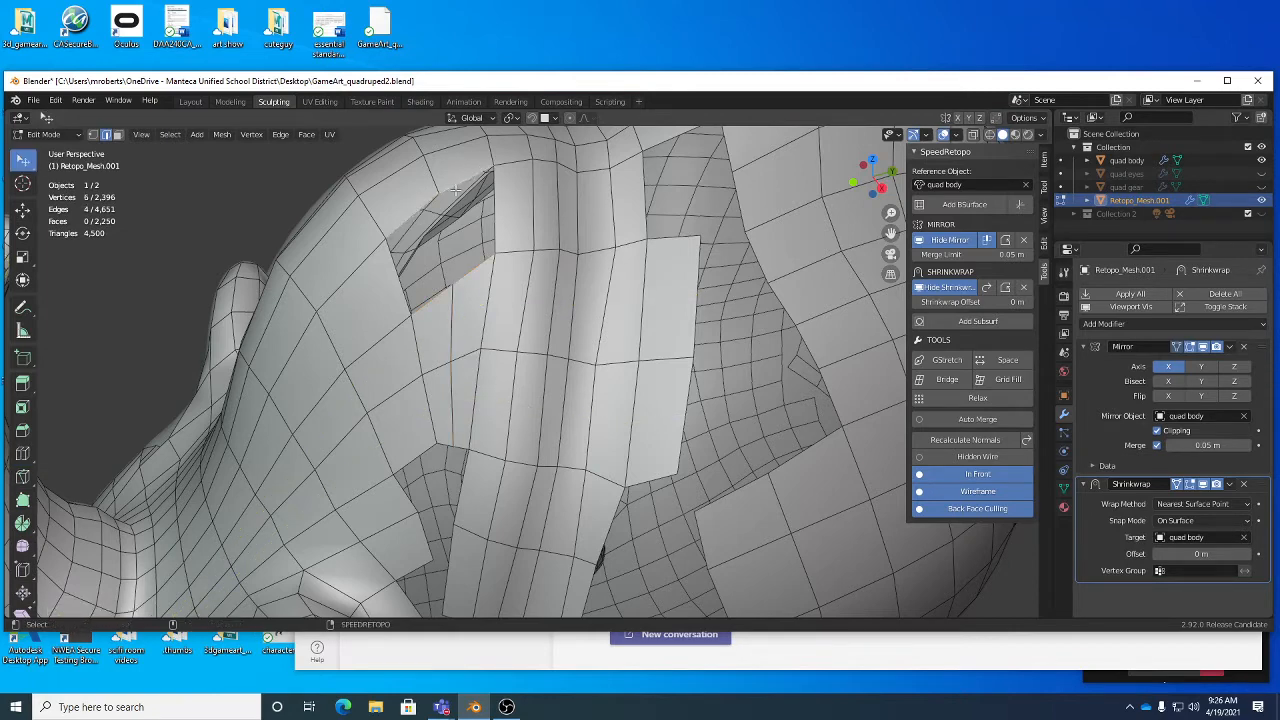
right_click(532, 216)
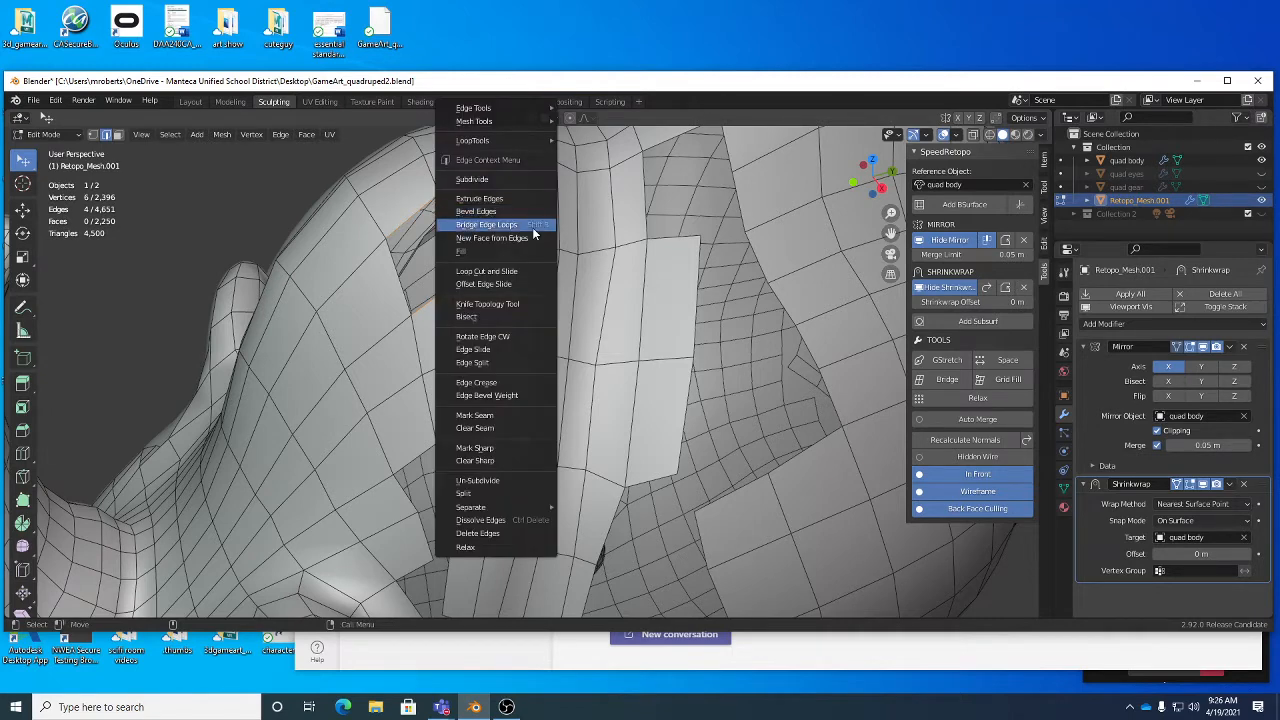
click(532, 227)
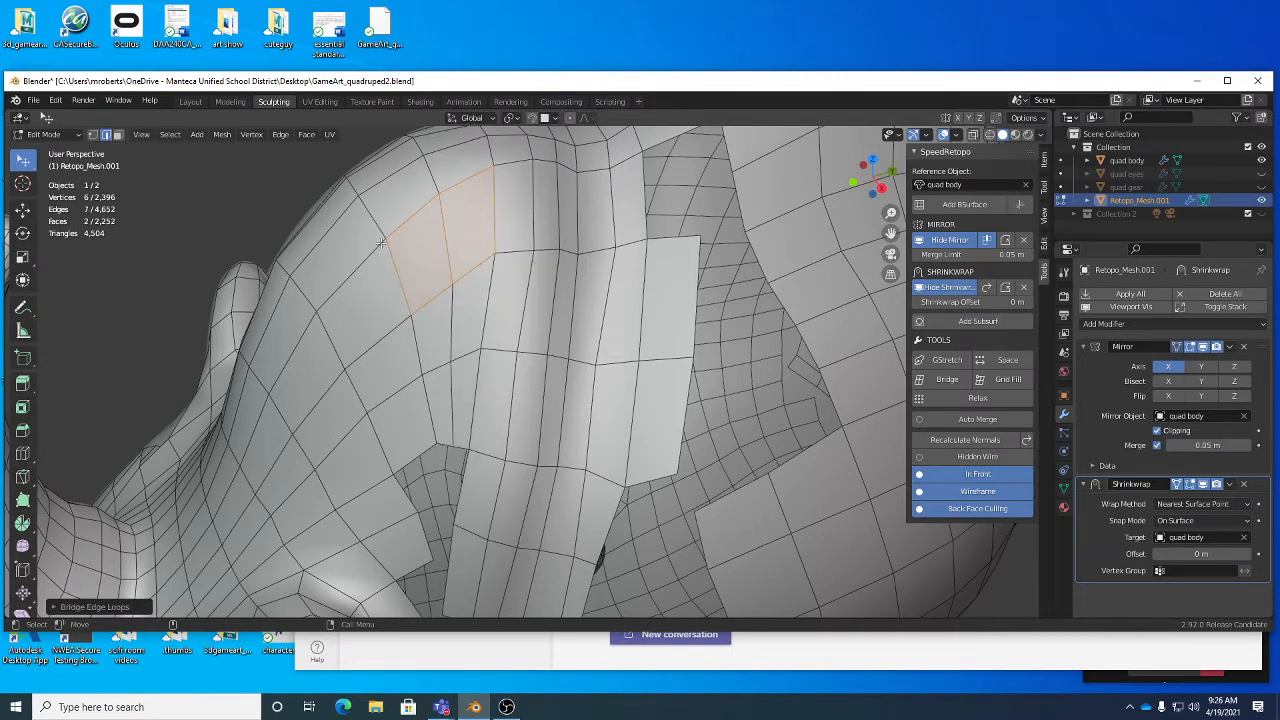
- In Sculpt Mode, pull the bridged faces and the neighbouring crest panel rows into a smoother flow with the Grab brush
middle_drag(493, 283, 500, 288)
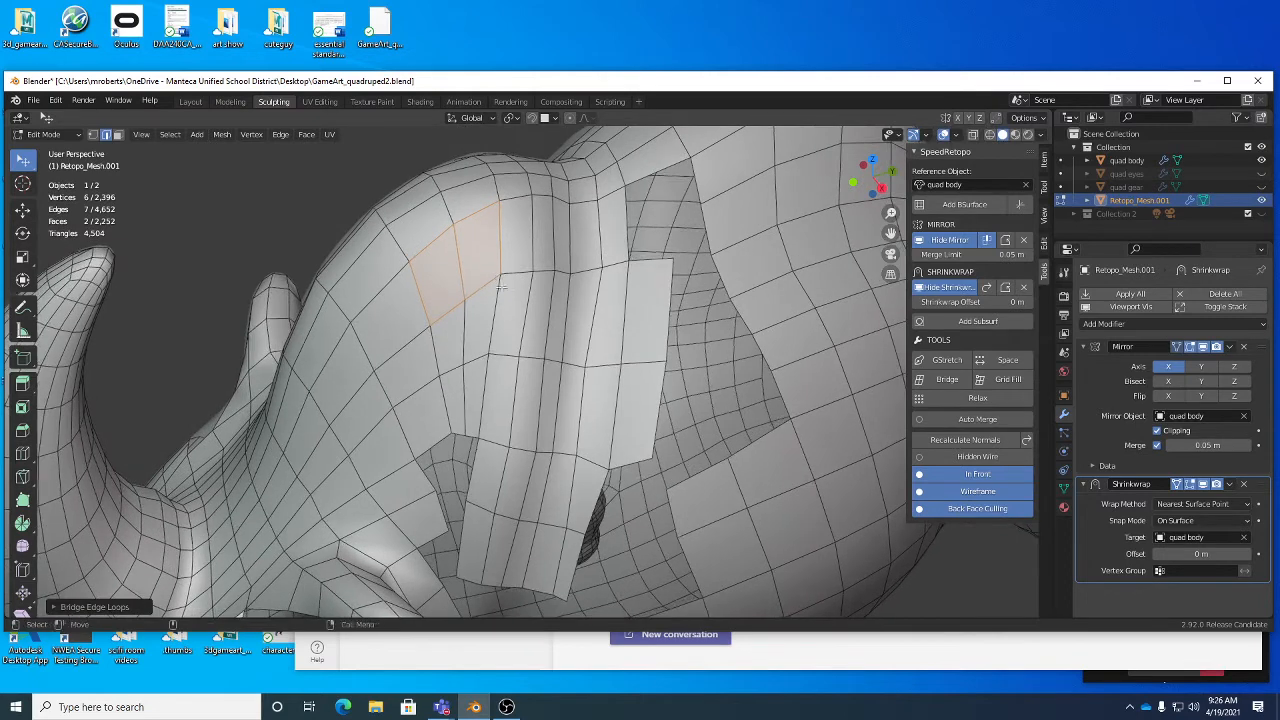
key(Tab)
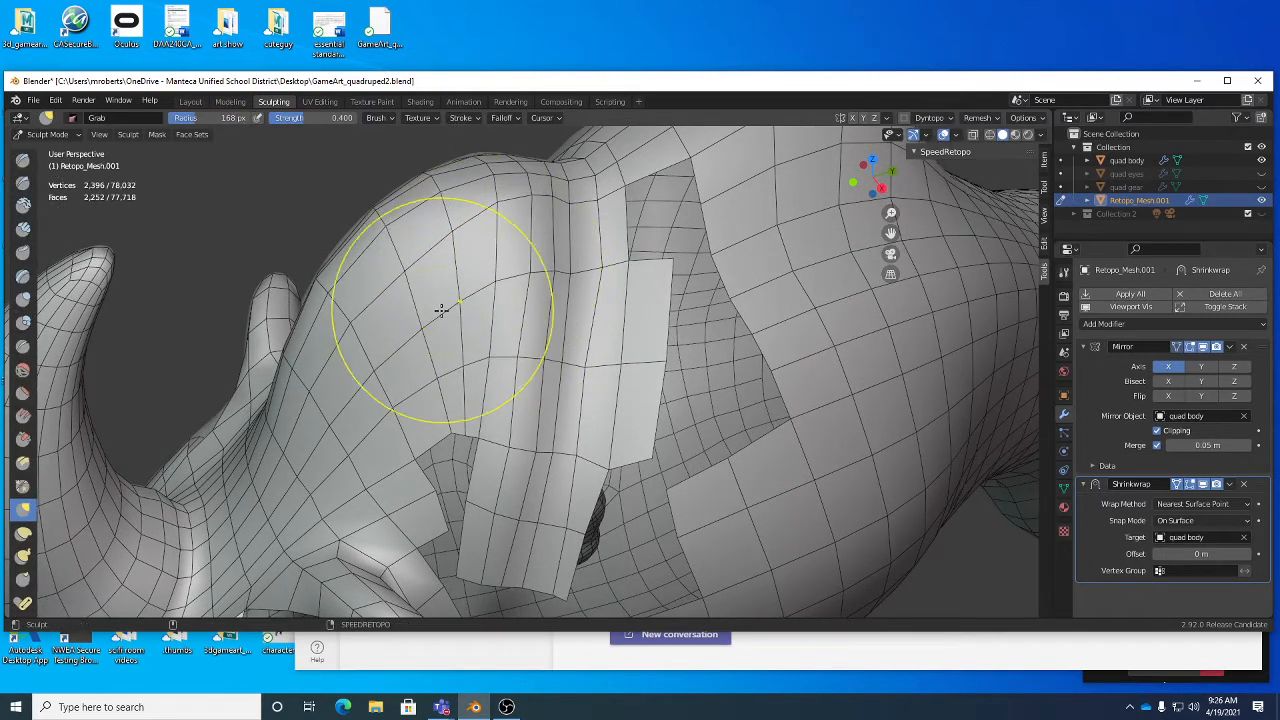
drag(499, 342, 466, 337)
drag(411, 403, 384, 371)
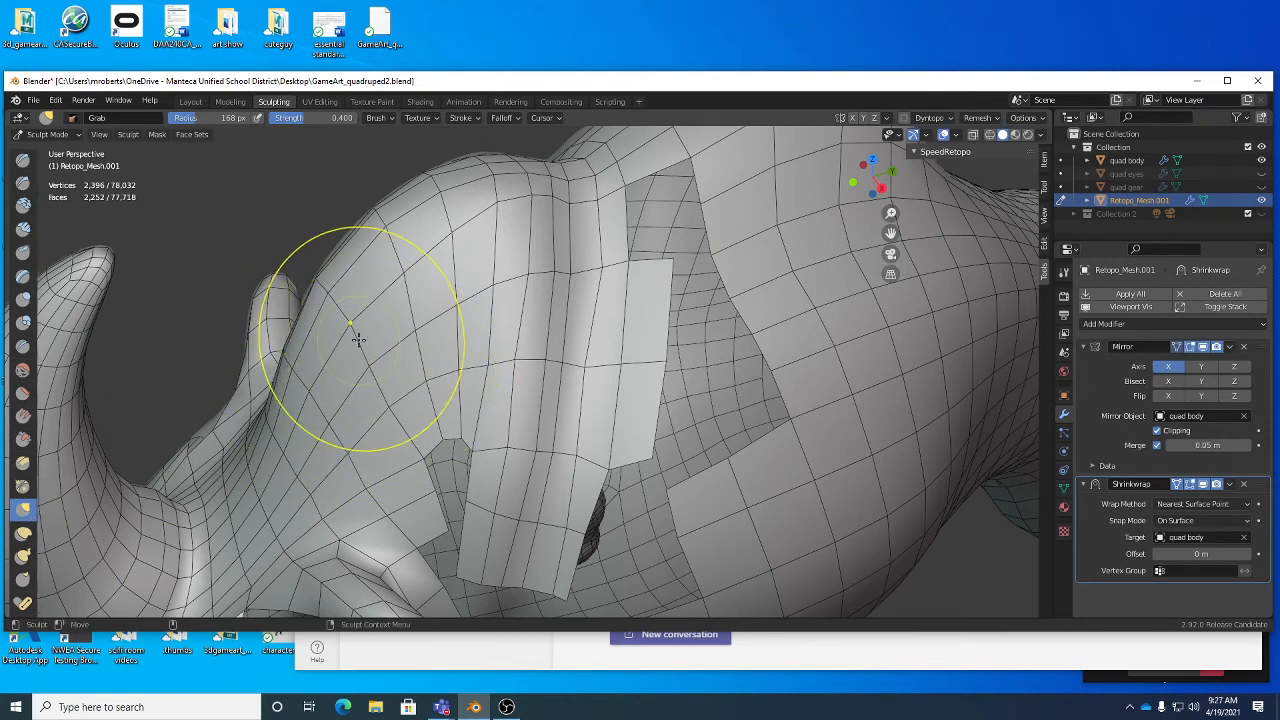
middle_drag(366, 360, 389, 383)
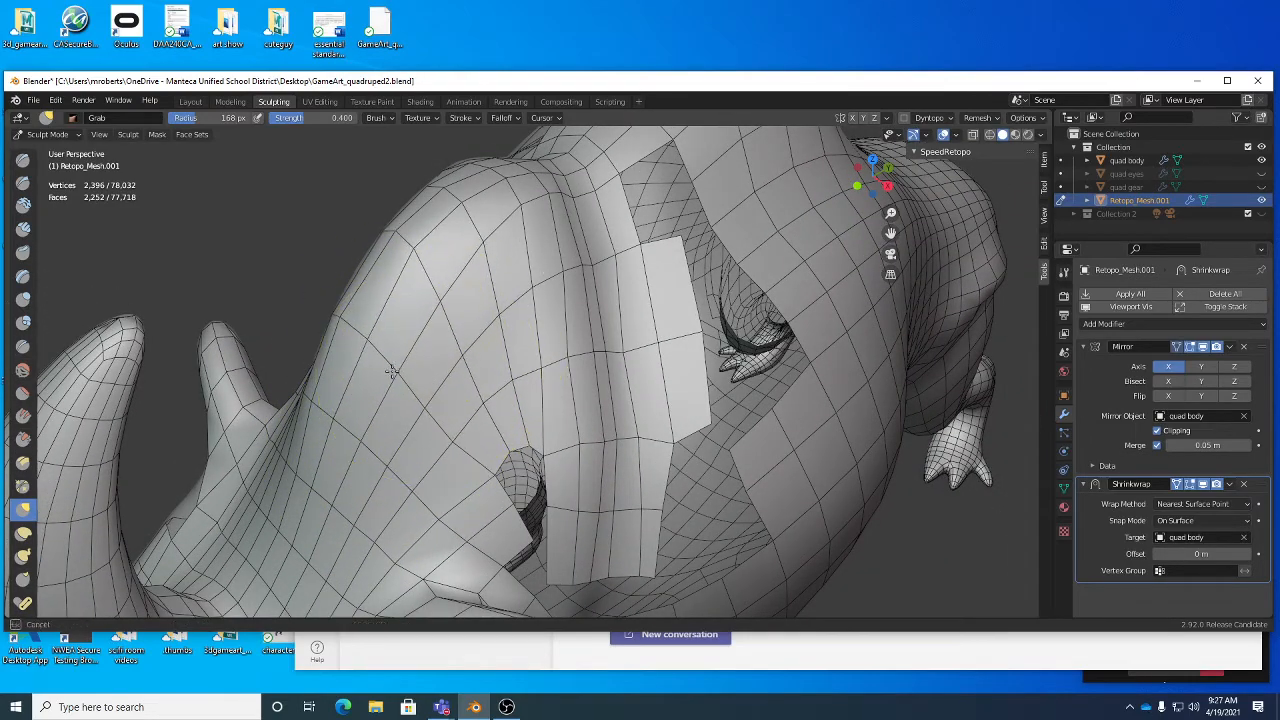
middle_drag(449, 337, 480, 330)
mouse_move(537, 234)
middle_down()
mouse_move(563, 277)
mouse_move(537, 216)
middle_up()
mouse_move(537, 216)
mouse_down()
mouse_move(514, 206)
mouse_move(543, 229)
mouse_move(537, 240)
mouse_up()
middle_drag(537, 240, 449, 286)
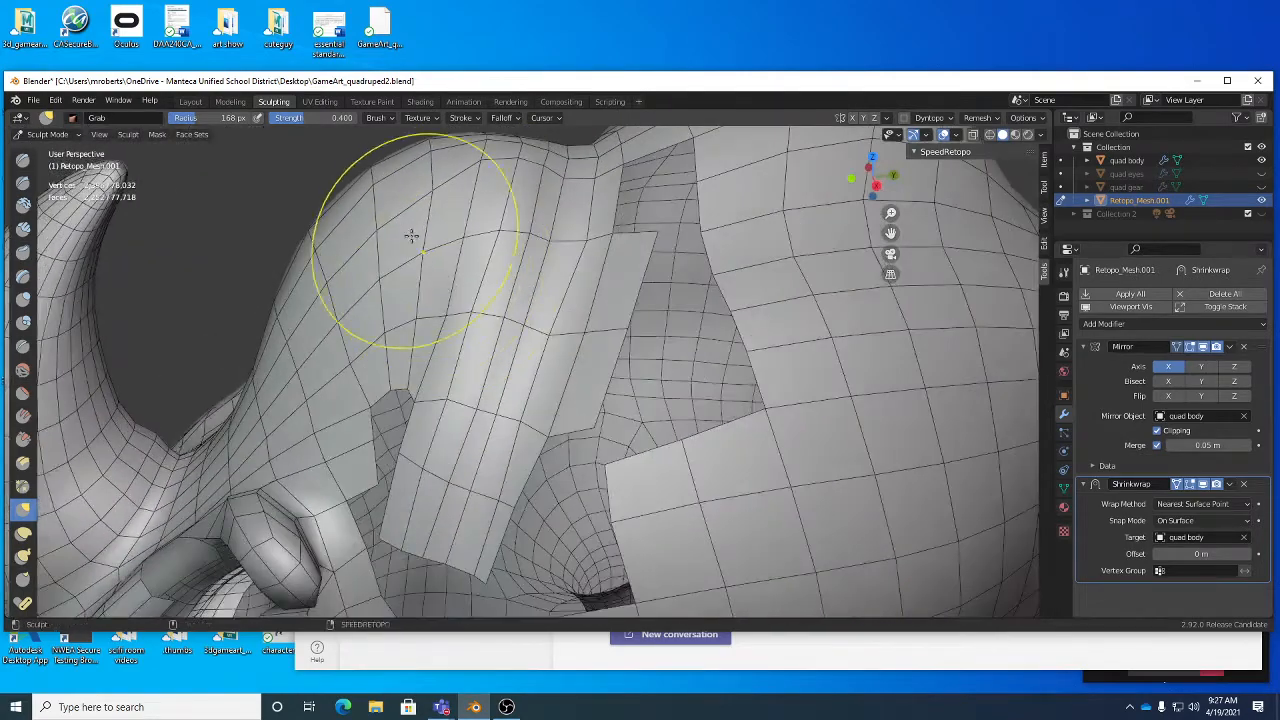
- Even out the rows over the top of the hump, where the crest meets the neck strip, with the Grab brush
drag(434, 211, 421, 208)
shift+middle_drag(480, 210, 483, 260)
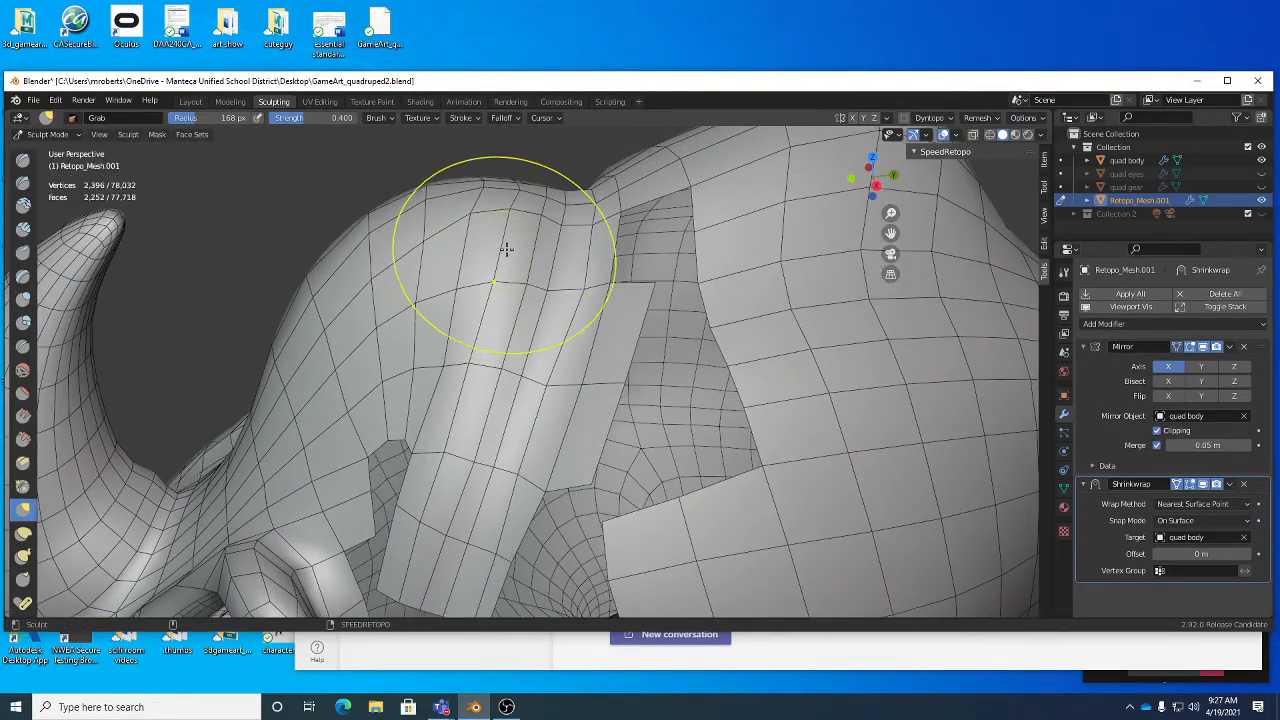
drag(501, 251, 487, 248)
drag(473, 239, 484, 234)
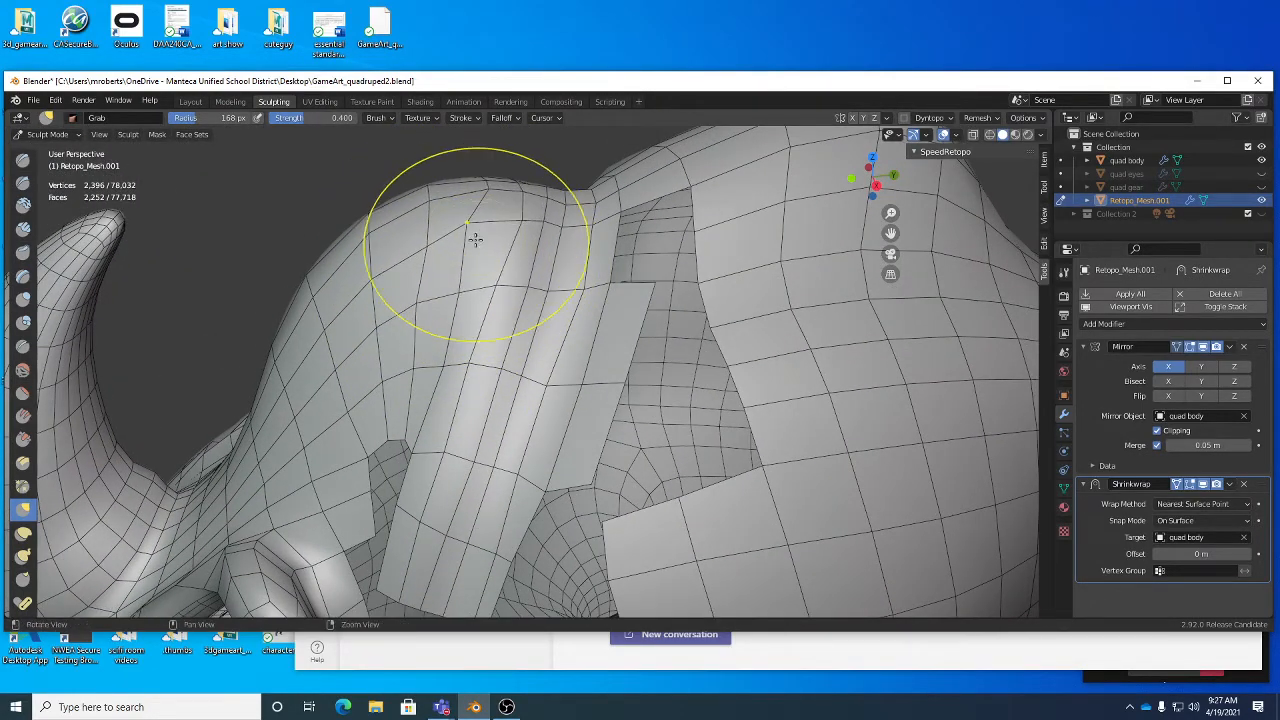
scroll(475, 238, up, 3)
mouse_move(475, 238)
middle_down()
mouse_move(526, 303)
mouse_move(540, 298)
middle_up()
drag(449, 213, 440, 216)
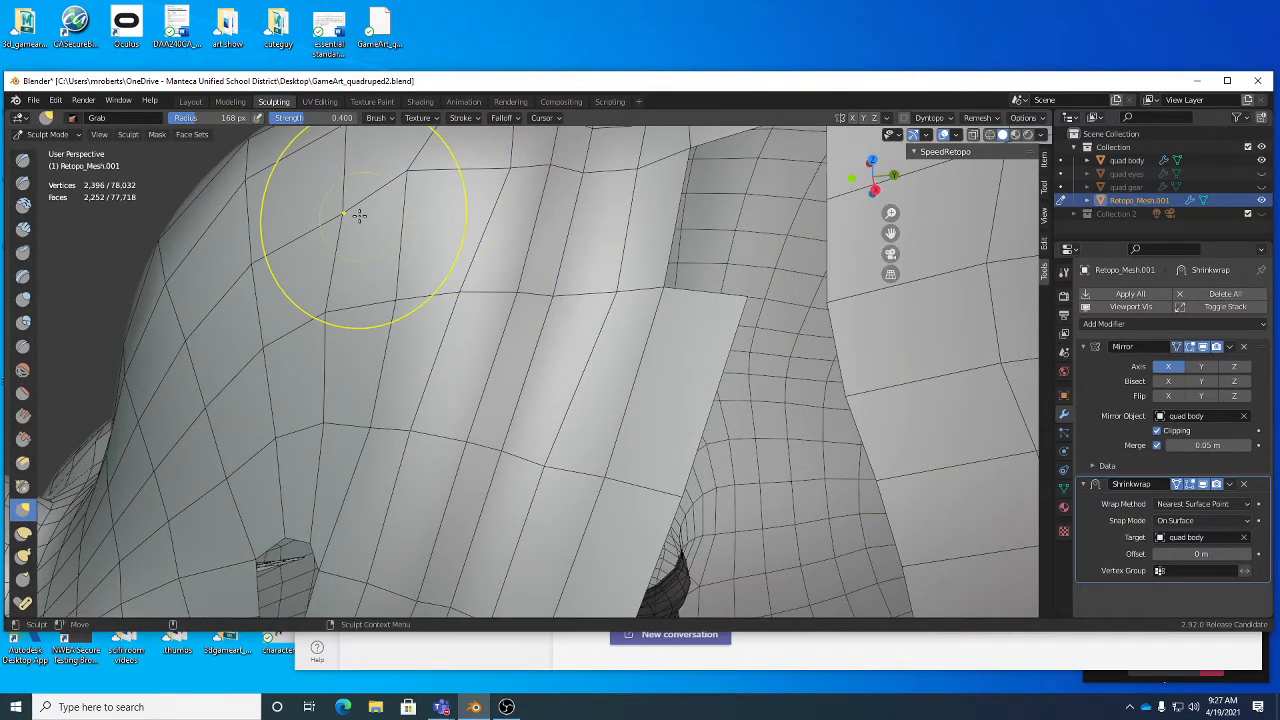
drag(357, 213, 318, 202)
scroll(412, 222, down, 3)
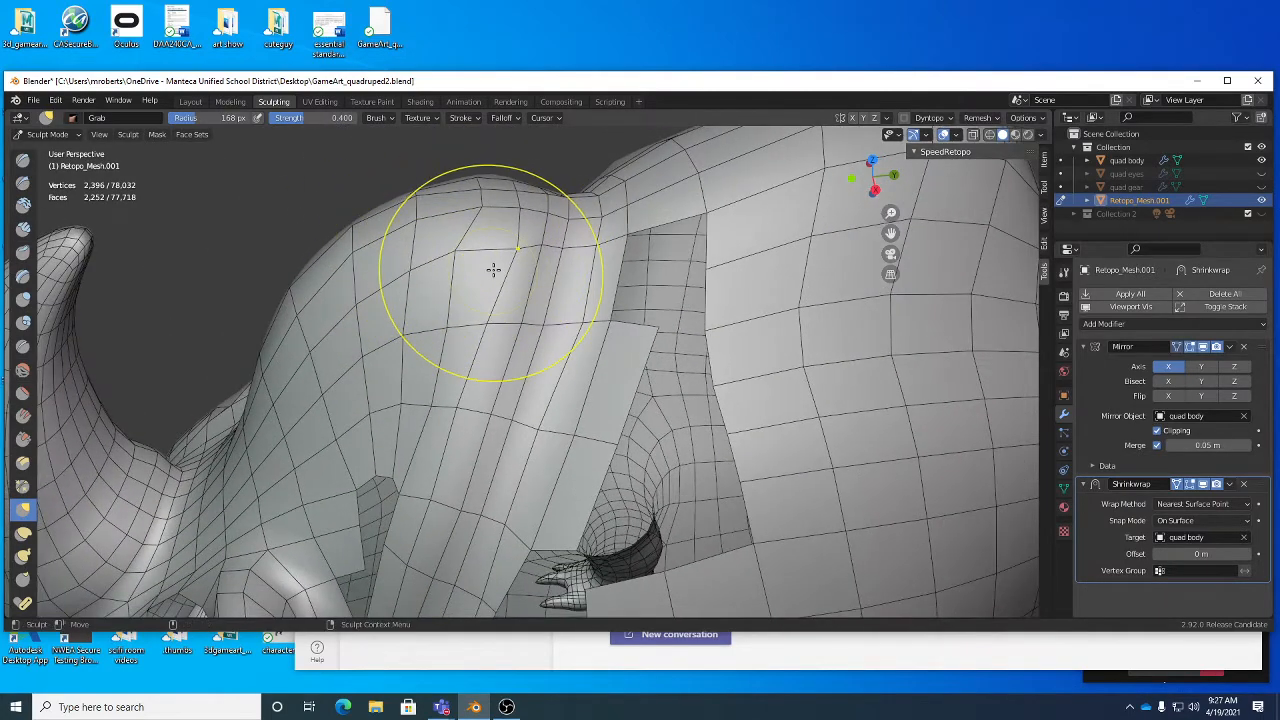
- Return to Edit Mode and move individual vertices along the seam between the crest panel and the neck strip
key(Tab)
drag(455, 252, 453, 328)
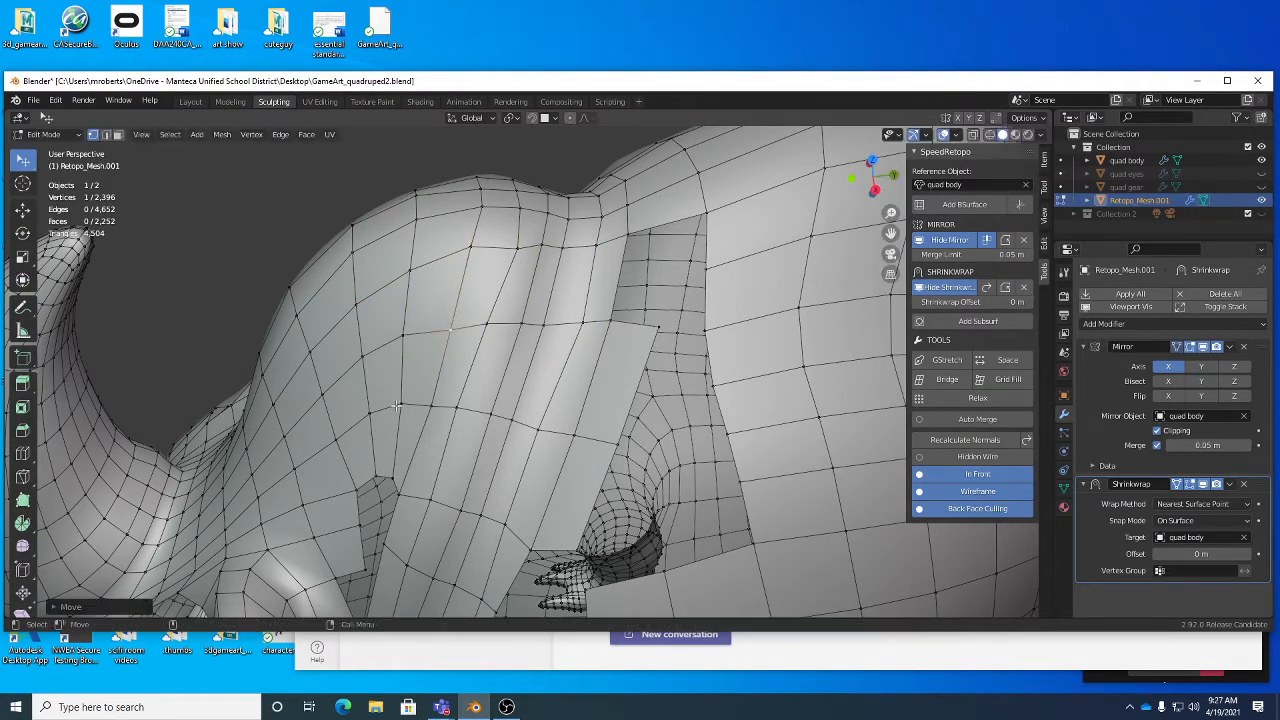
middle_drag(408, 452, 440, 413)
scroll(440, 413, up, 1)
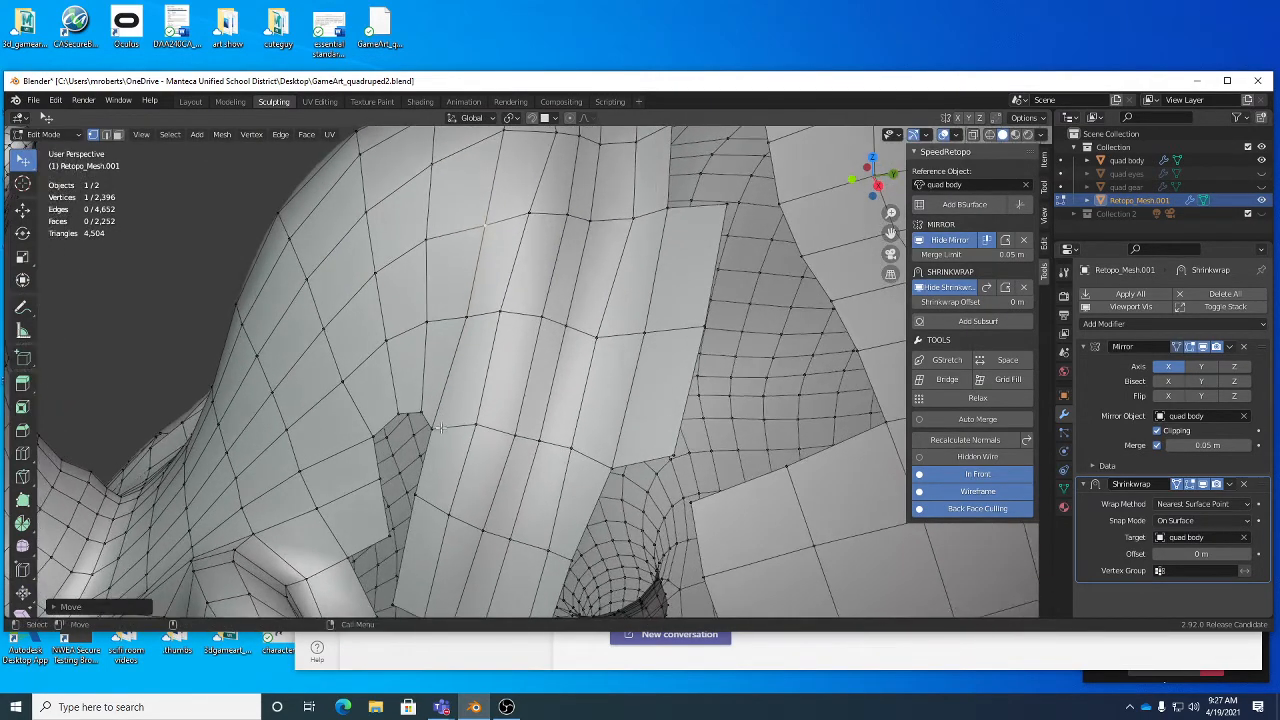
drag(438, 430, 386, 417)
middle_drag(388, 416, 507, 406)
- Reposition single vertices from the top of the hump down the neck strip to space its rows more evenly
middle_drag(545, 324, 468, 238)
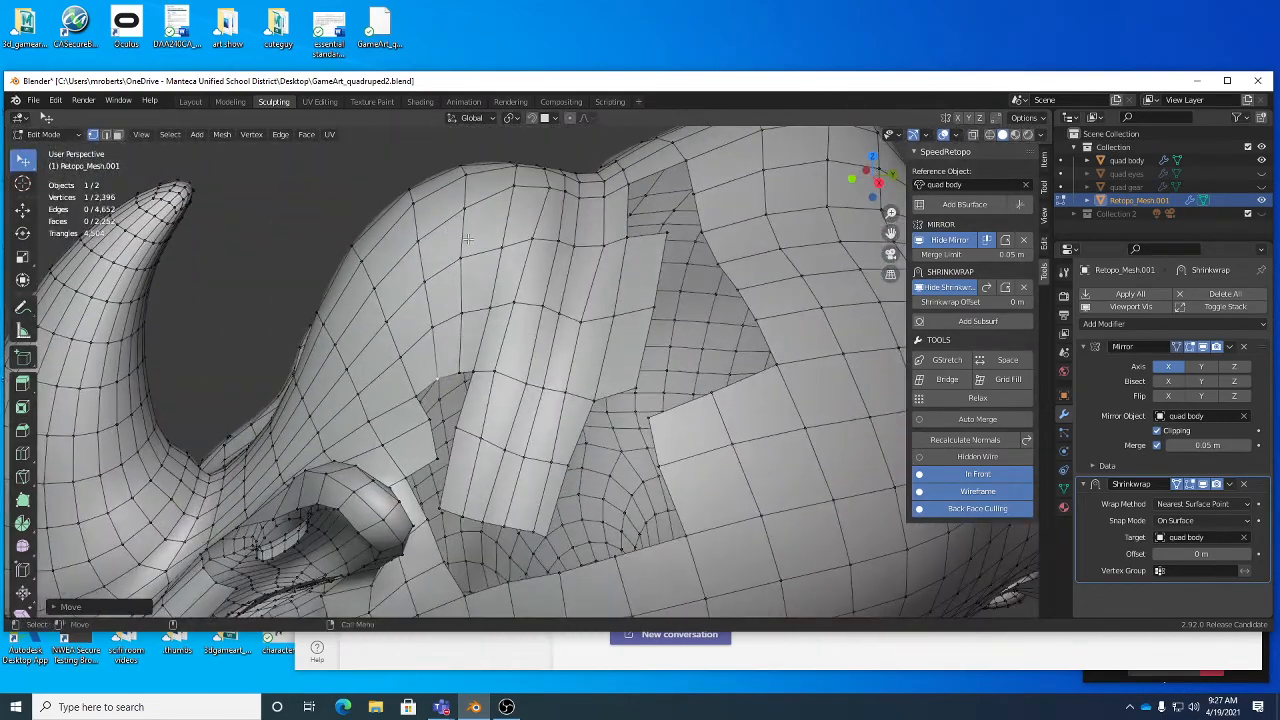
alt+drag(506, 201, 527, 222)
alt+right_drag(527, 222, 561, 230)
alt+drag(528, 181, 548, 254)
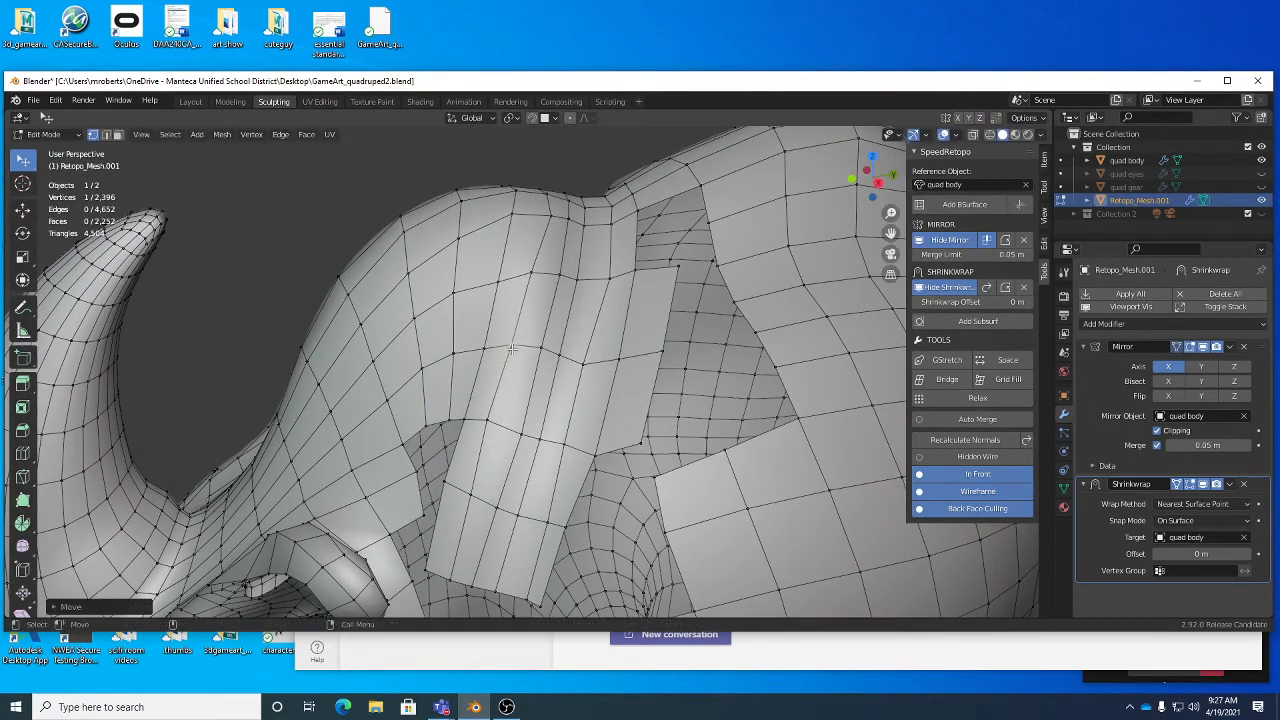
key(g)
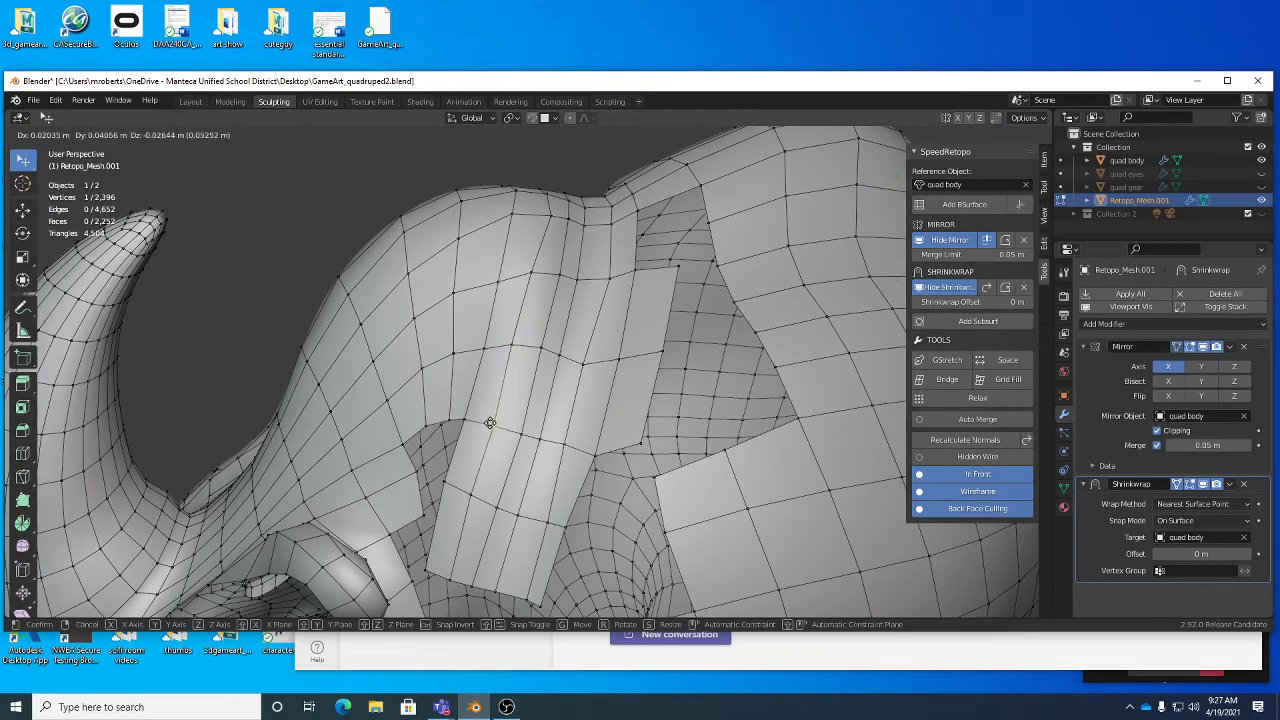
click(490, 423)
- Save the Blender file
scroll(490, 423, down, 1)
alt+drag(490, 423, 594, 224)
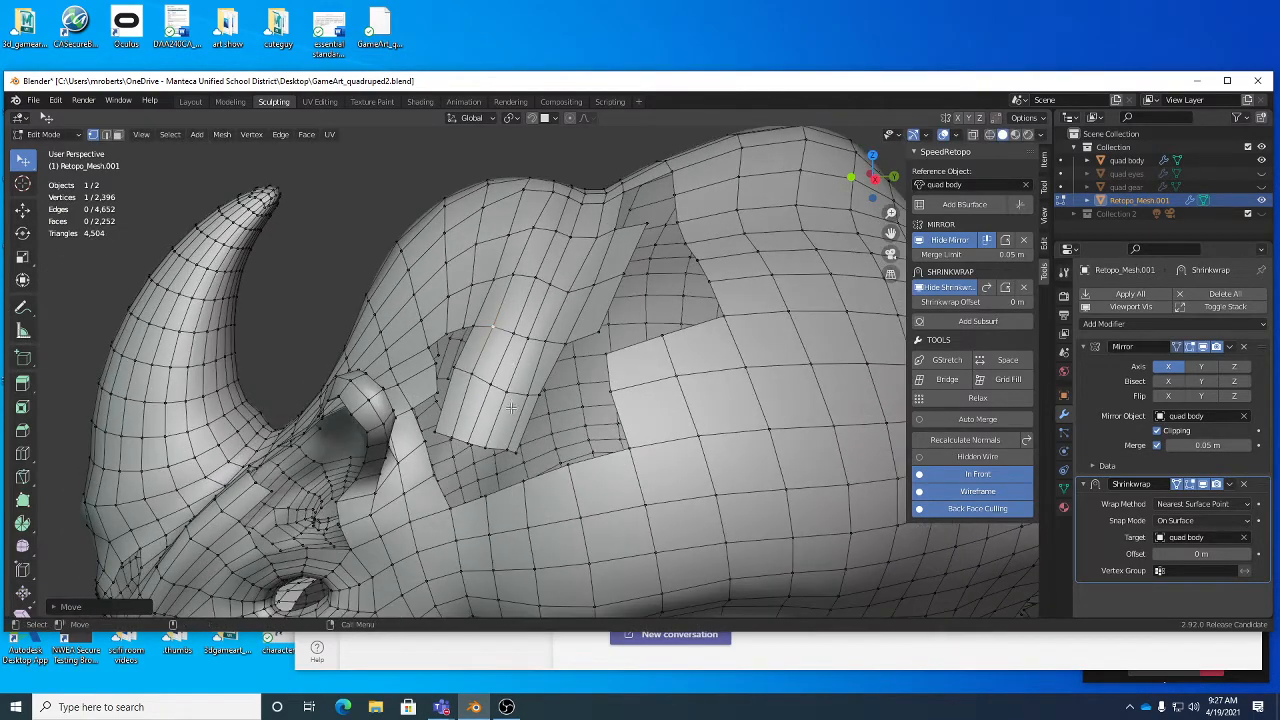
key(ctrl+s)
- Bridge the outer edges at both sides of the neck strip's lower end to the facing edges of the head and body panels
alt+drag(511, 407, 559, 385)
scroll(559, 385, up, 1)
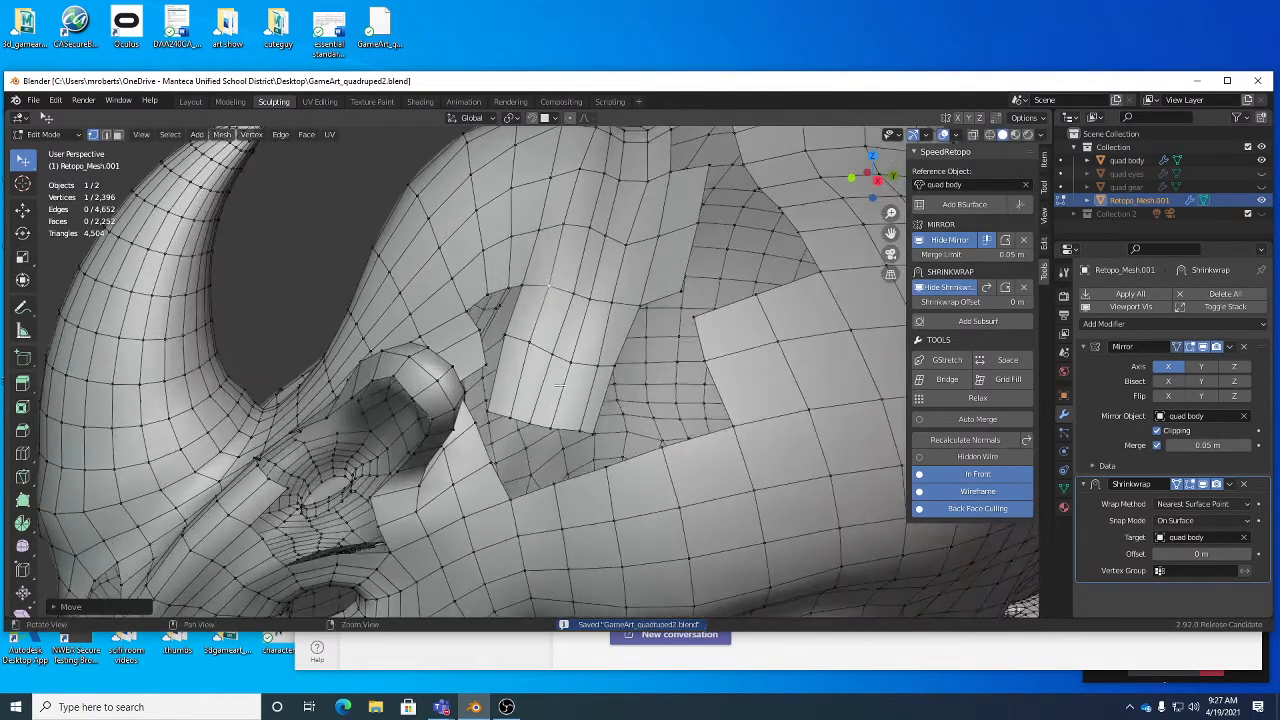
alt+drag(531, 440, 498, 370)
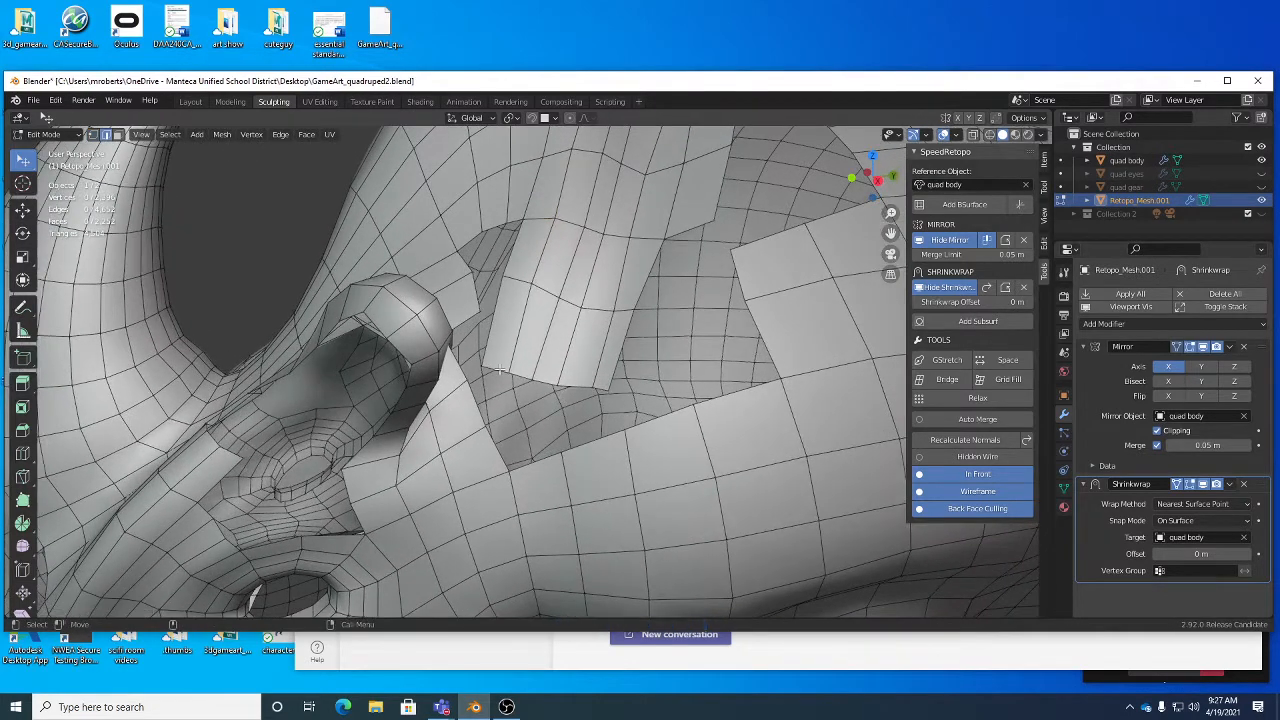
right_click(530, 398)
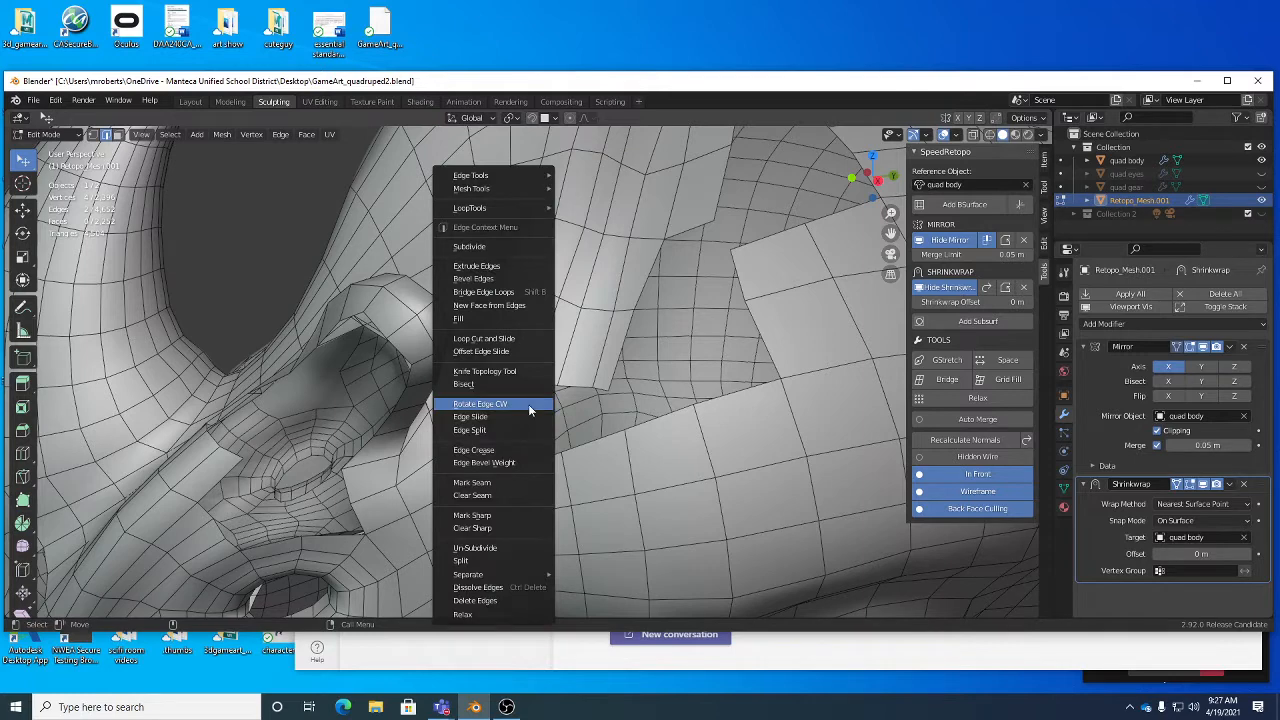
click(502, 305)
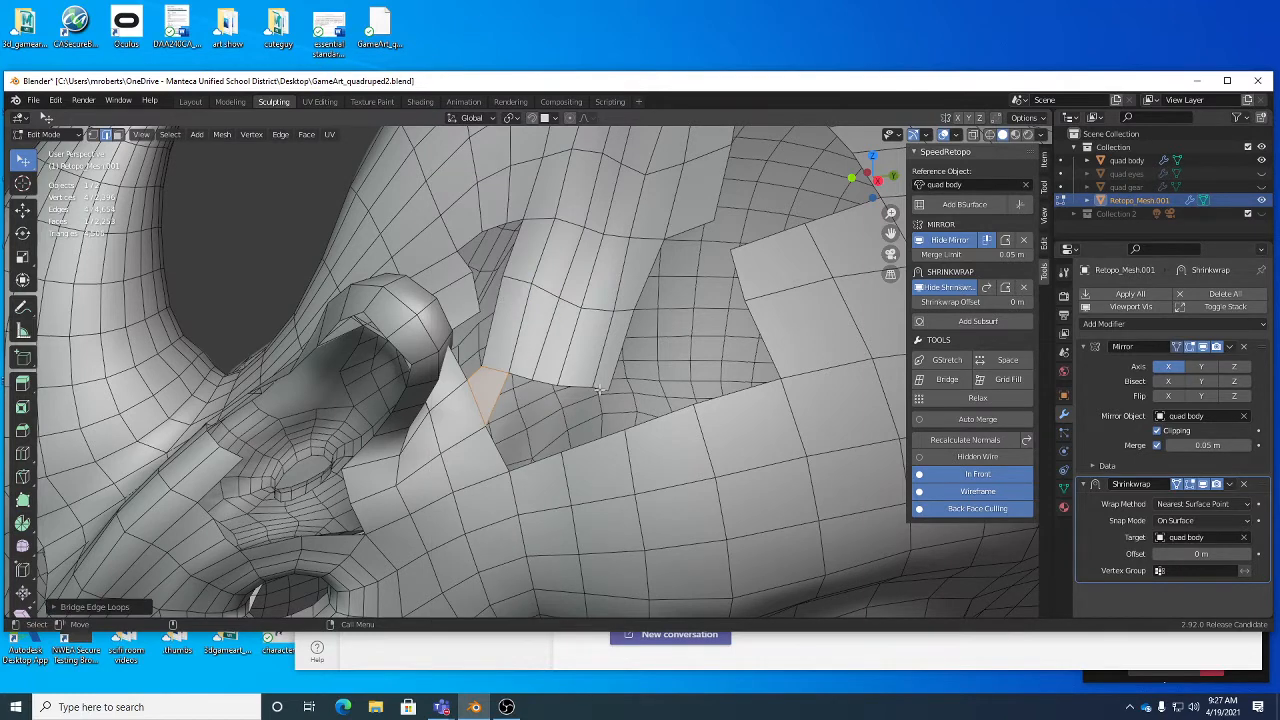
right_click(600, 438)
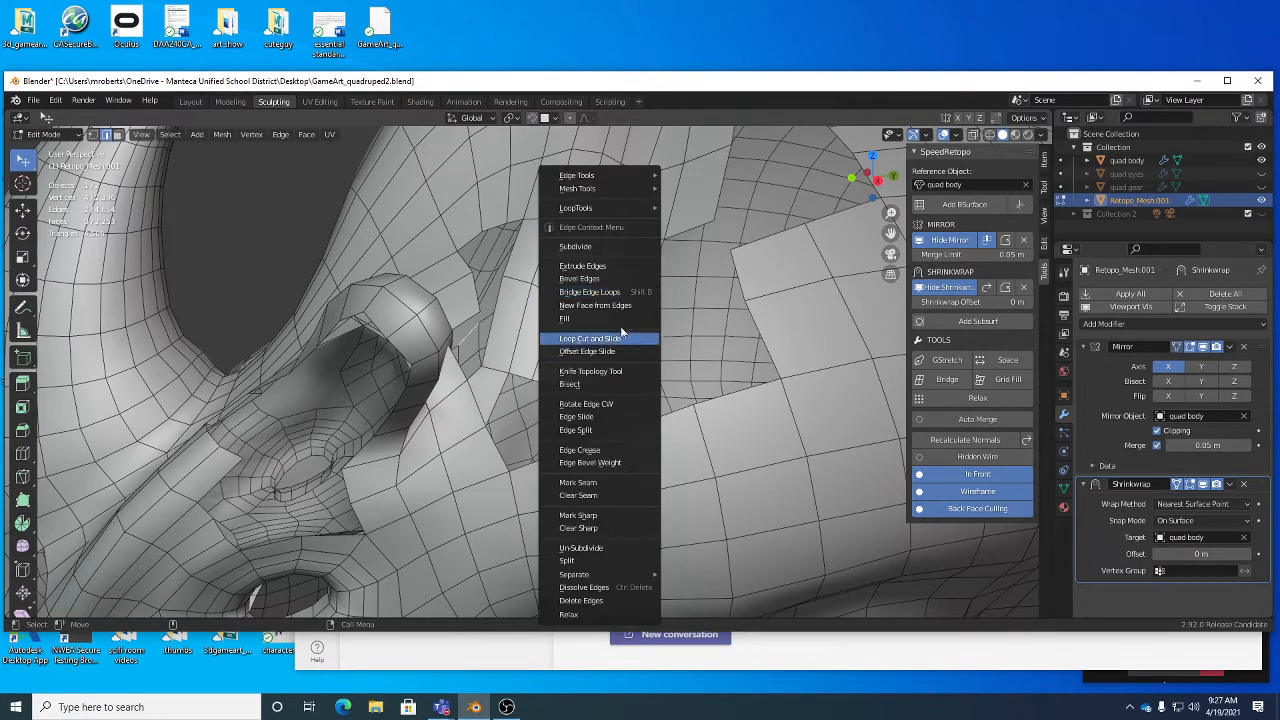
click(613, 292)
- Move the two corner vertices at the neck strip's lower end outward to widen the newly bridged faces
middle_drag(613, 292, 628, 395)
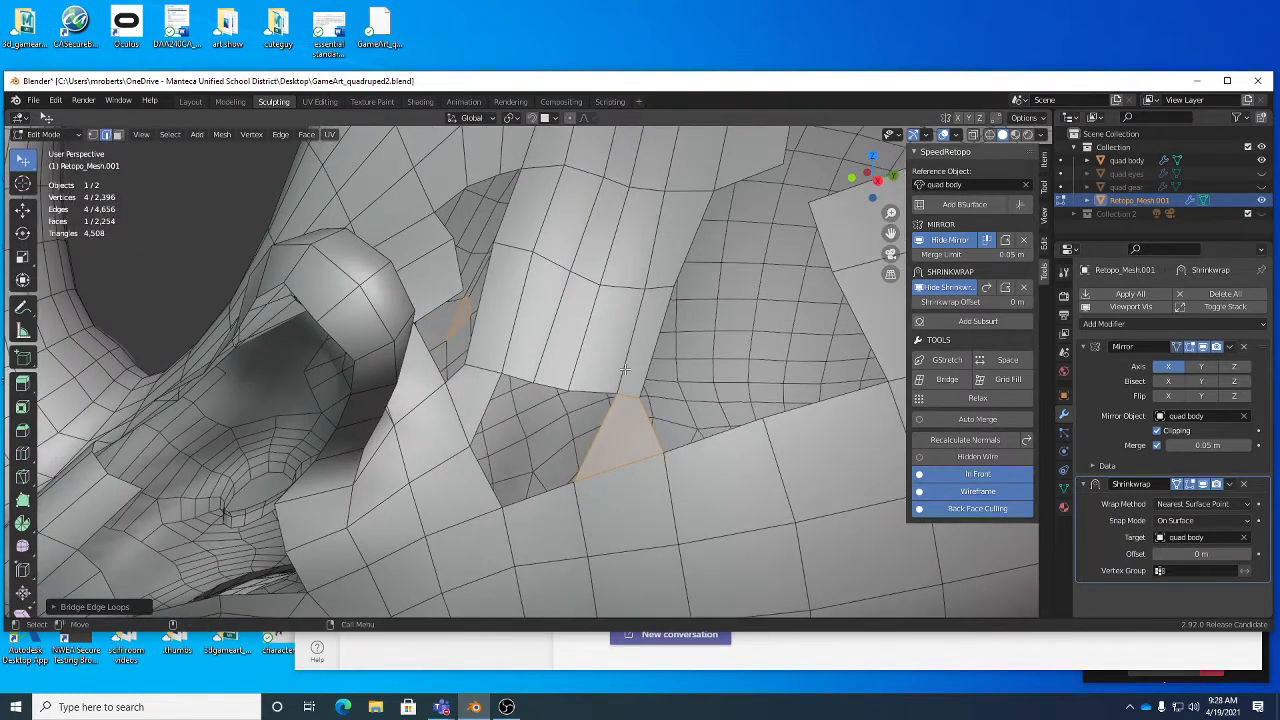
drag(625, 369, 666, 393)
key(1)
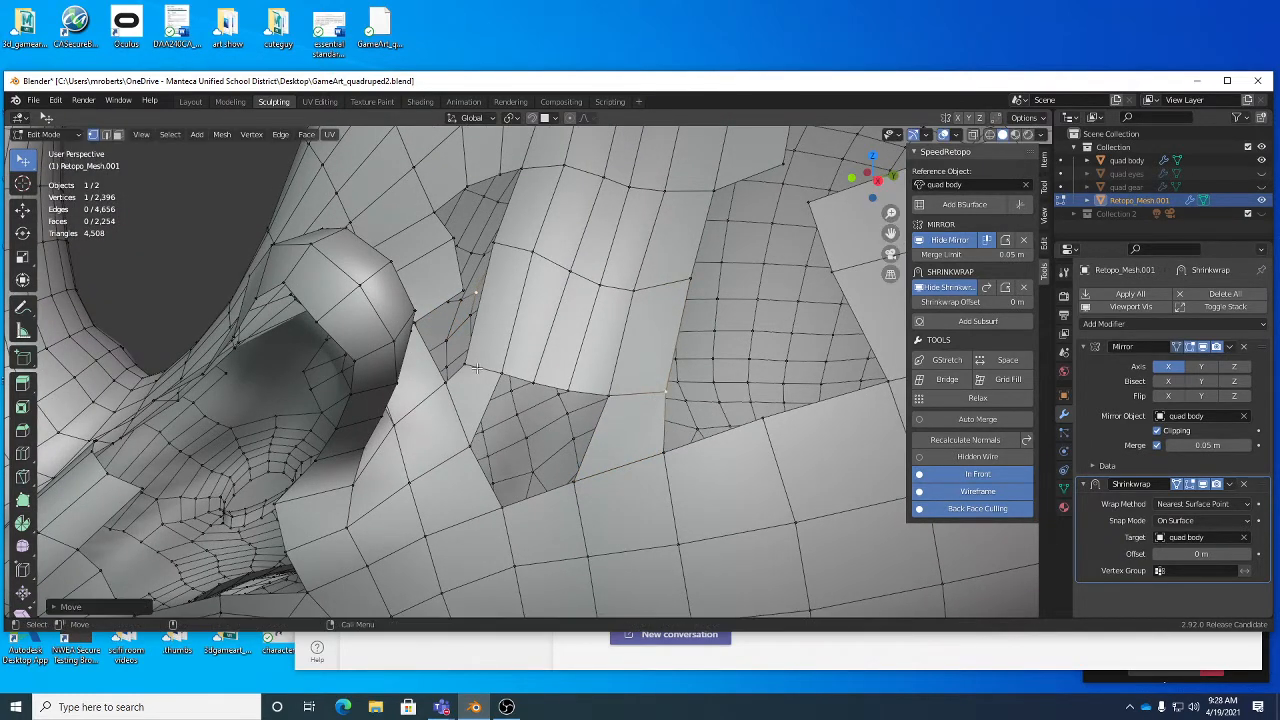
drag(475, 368, 466, 359)
scroll(476, 296, down, 1)
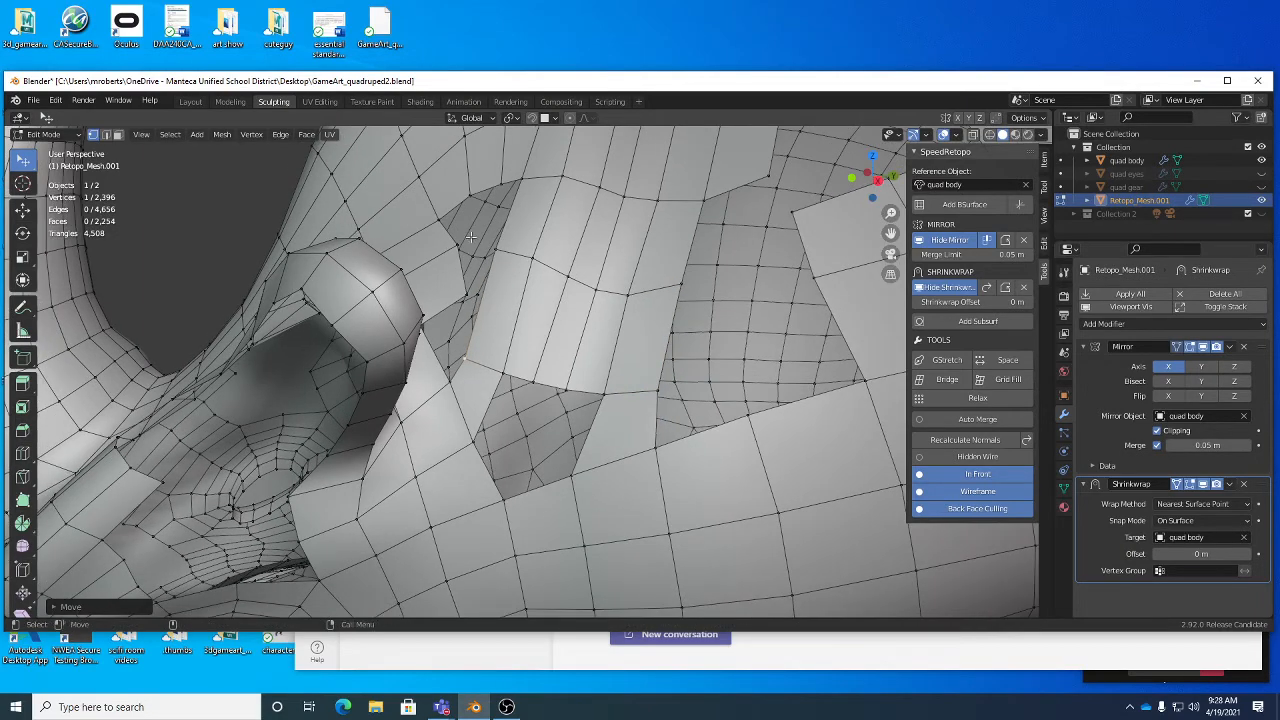
- Switch to edge selection and move the crest panel's lower border edge away from the neck strip beside the remaining gap
key(2)
drag(464, 270, 451, 280)
middle_drag(479, 304, 502, 343)
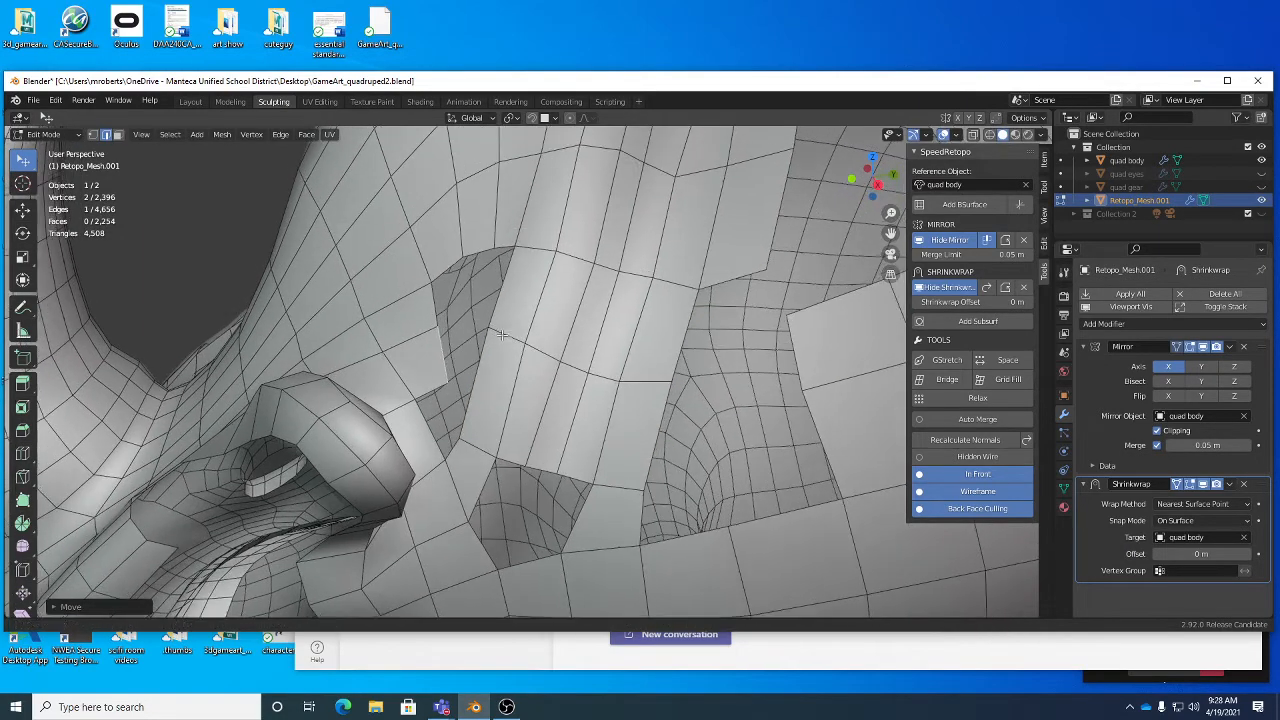
- Add a loop cut across the neck strip's lower faces and bridge the strip's side edge to the facing head panel edge
key(alt+c)
click(523, 389)
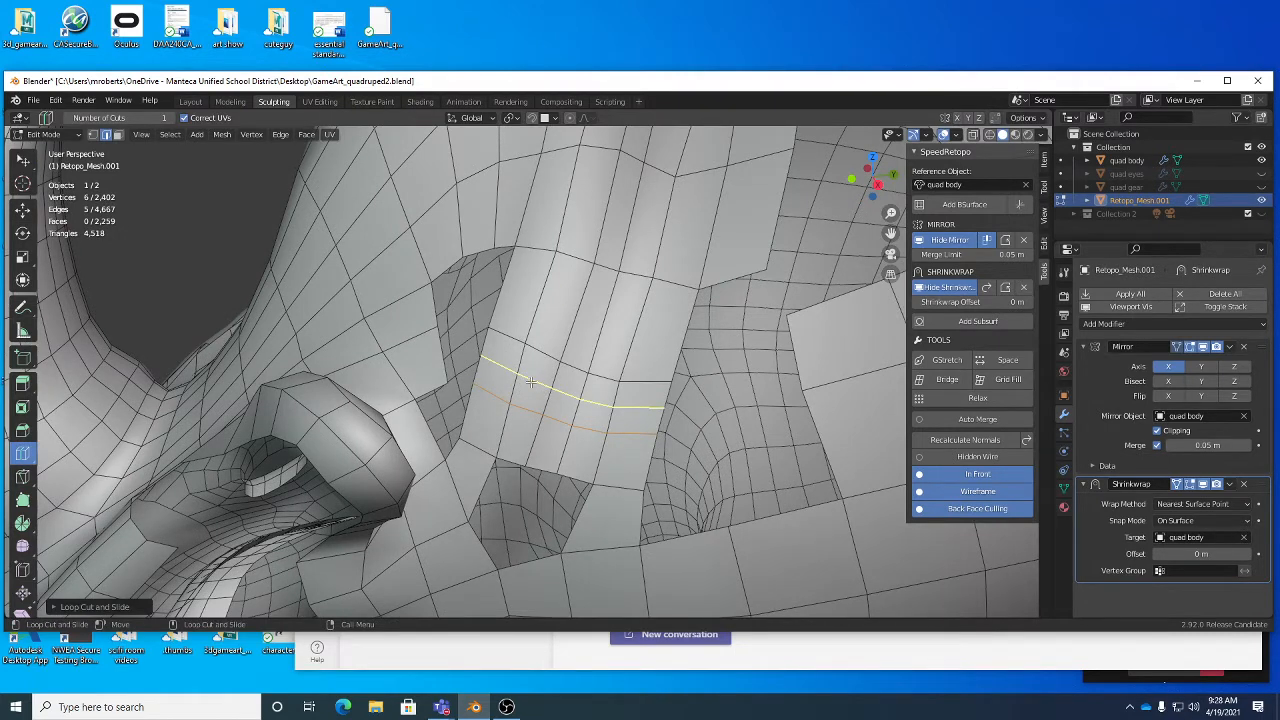
key(w)
click(486, 353)
shift+click(426, 347)
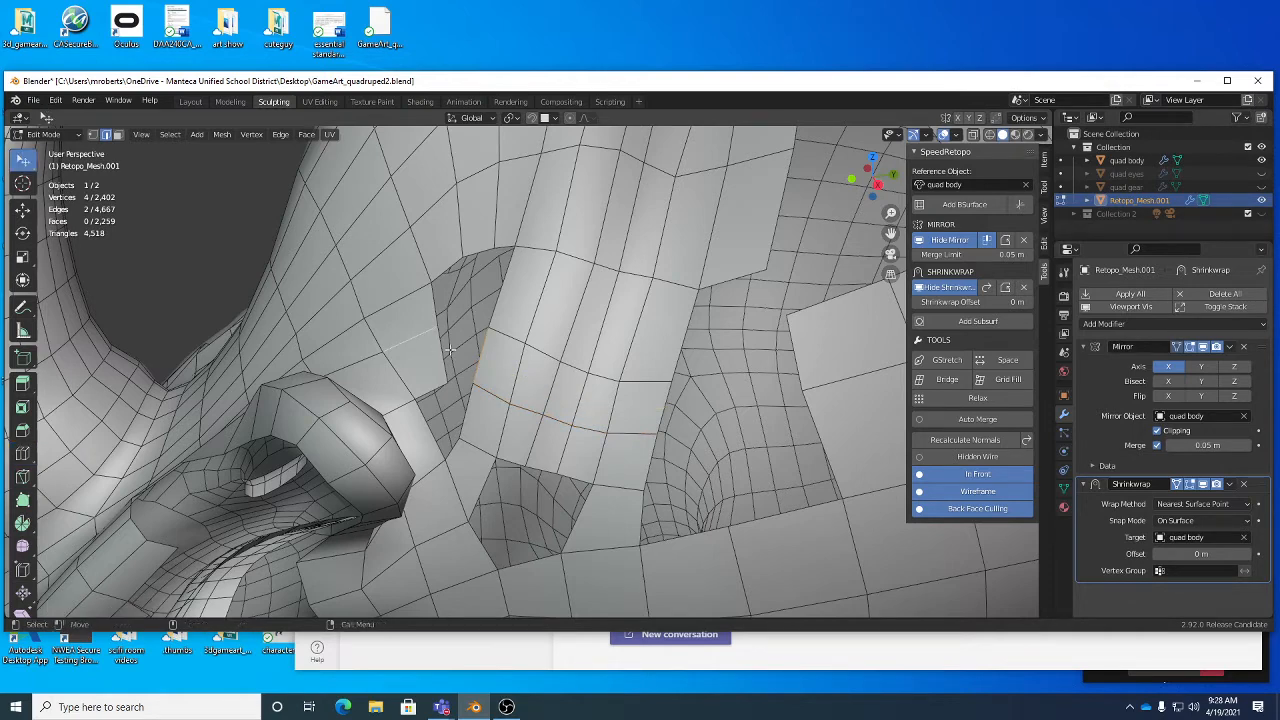
right_click(480, 351)
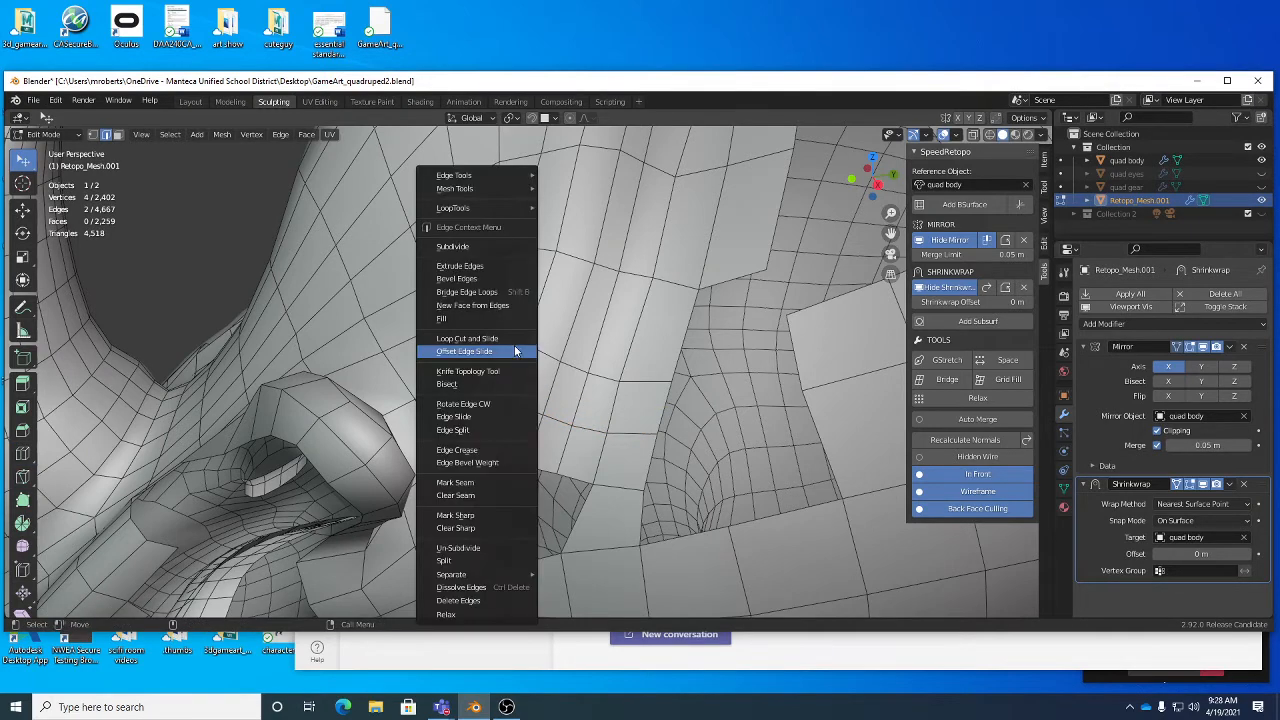
click(485, 291)
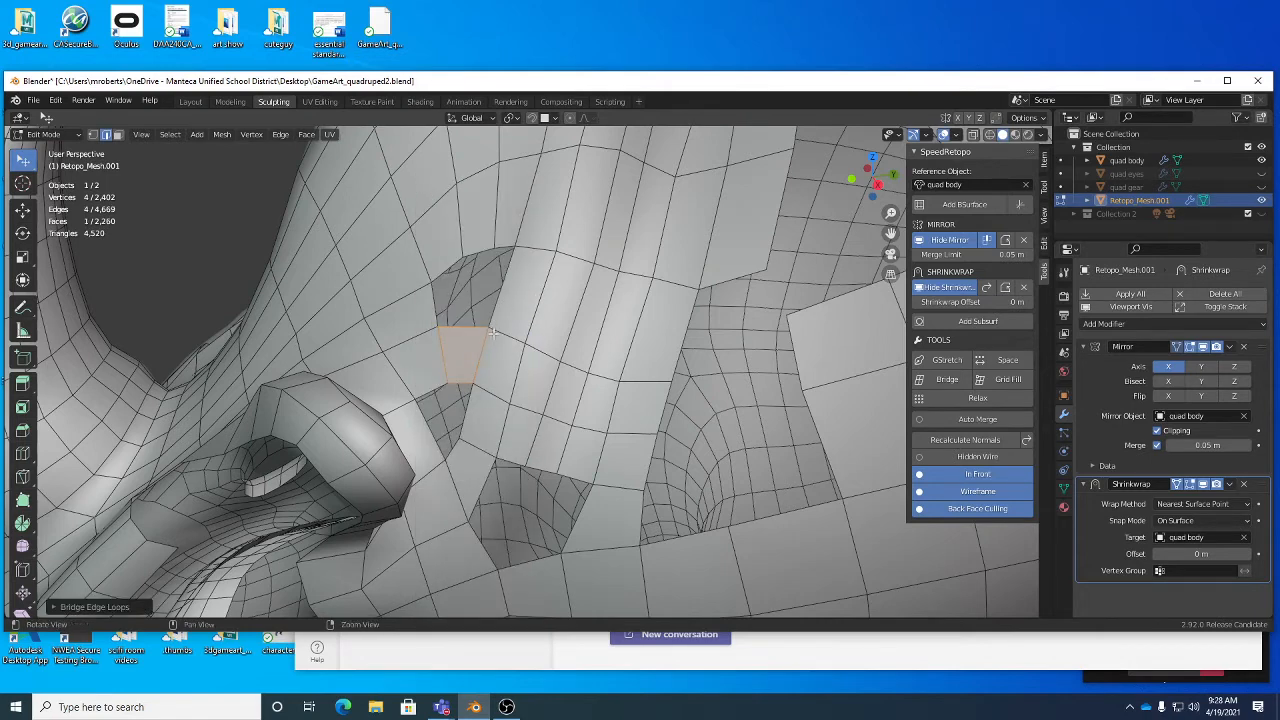
- Widen the new bridging face toward the head, split it lengthwise with a loop cut, and shift the middle edge to follow the surrounding curve
middle_drag(493, 333, 464, 280)
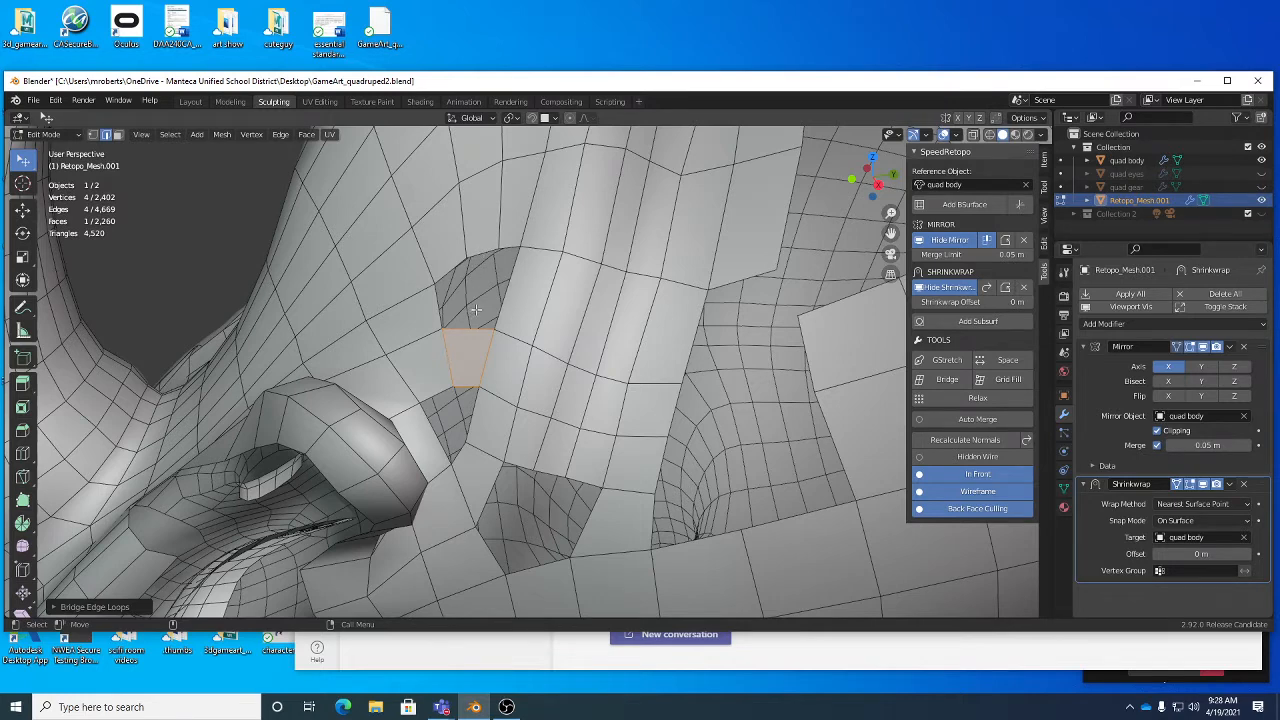
scroll(460, 385, up, 2)
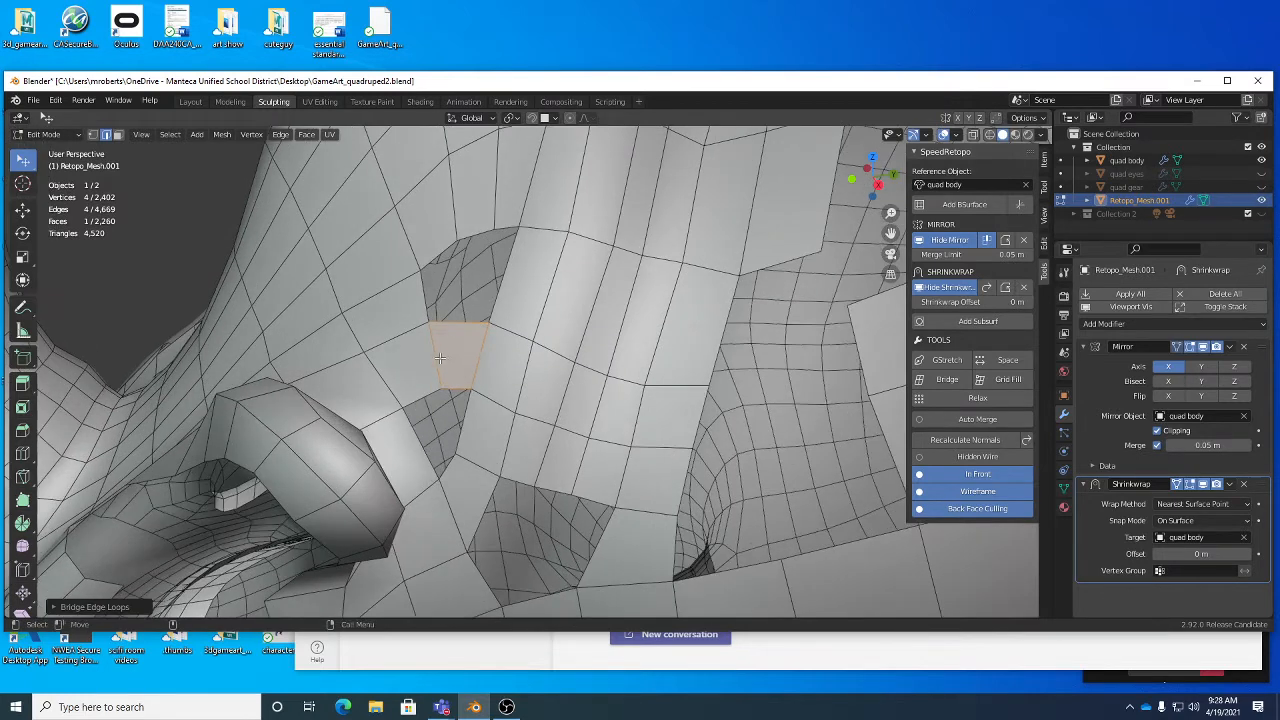
drag(438, 357, 425, 357)
key(alt+c)
click(452, 376)
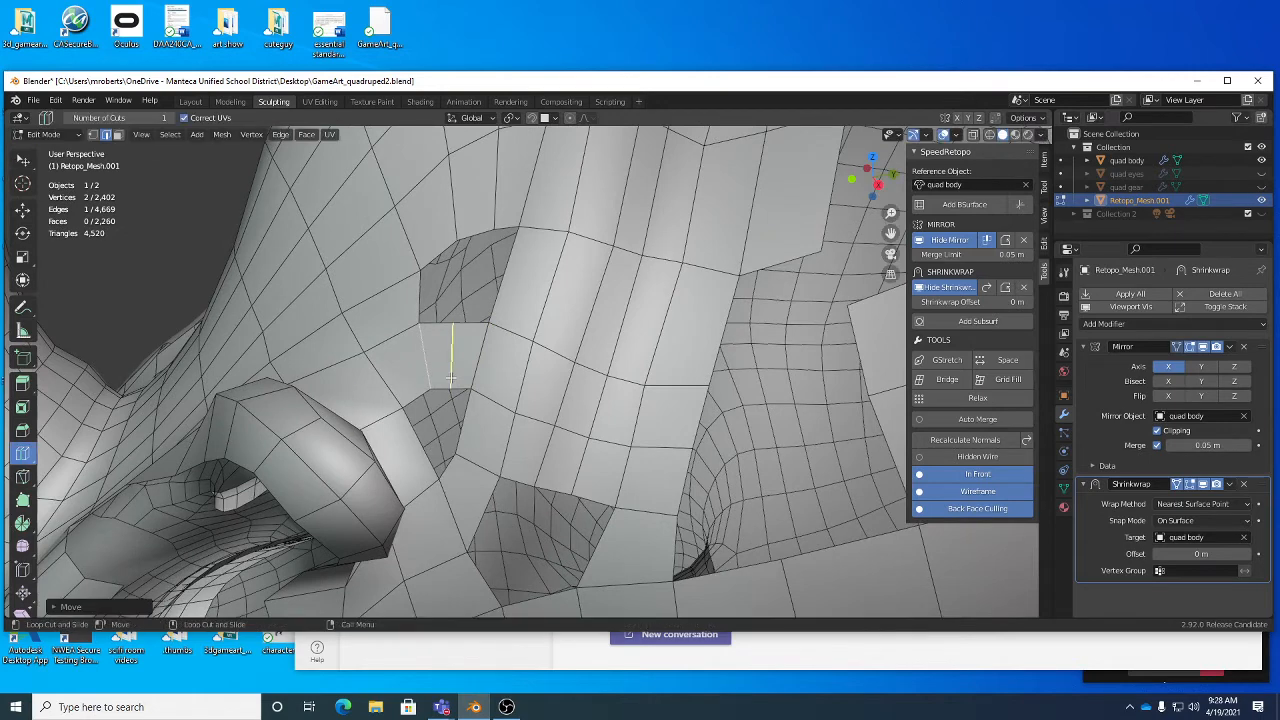
key(w)
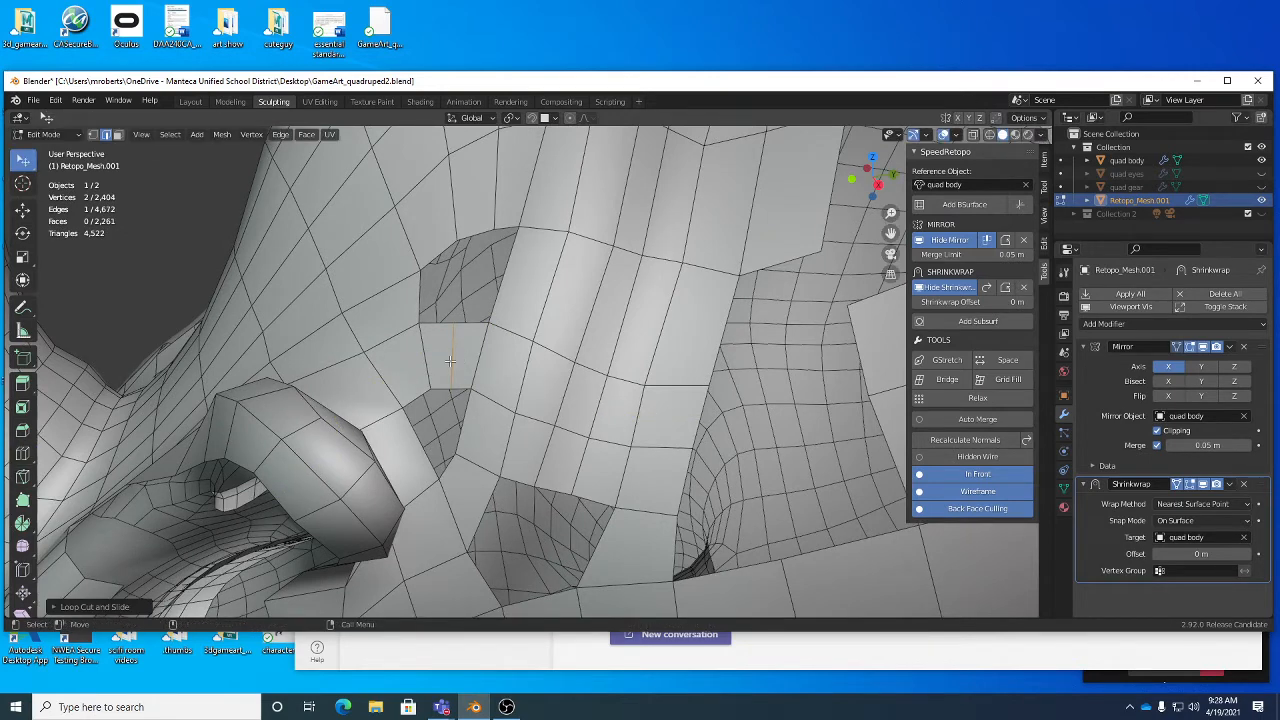
drag(450, 361, 451, 355)
drag(476, 359, 532, 347)
- Bridge the two edges above the split face to the two facing edges at the upper end of the gap
click(510, 229)
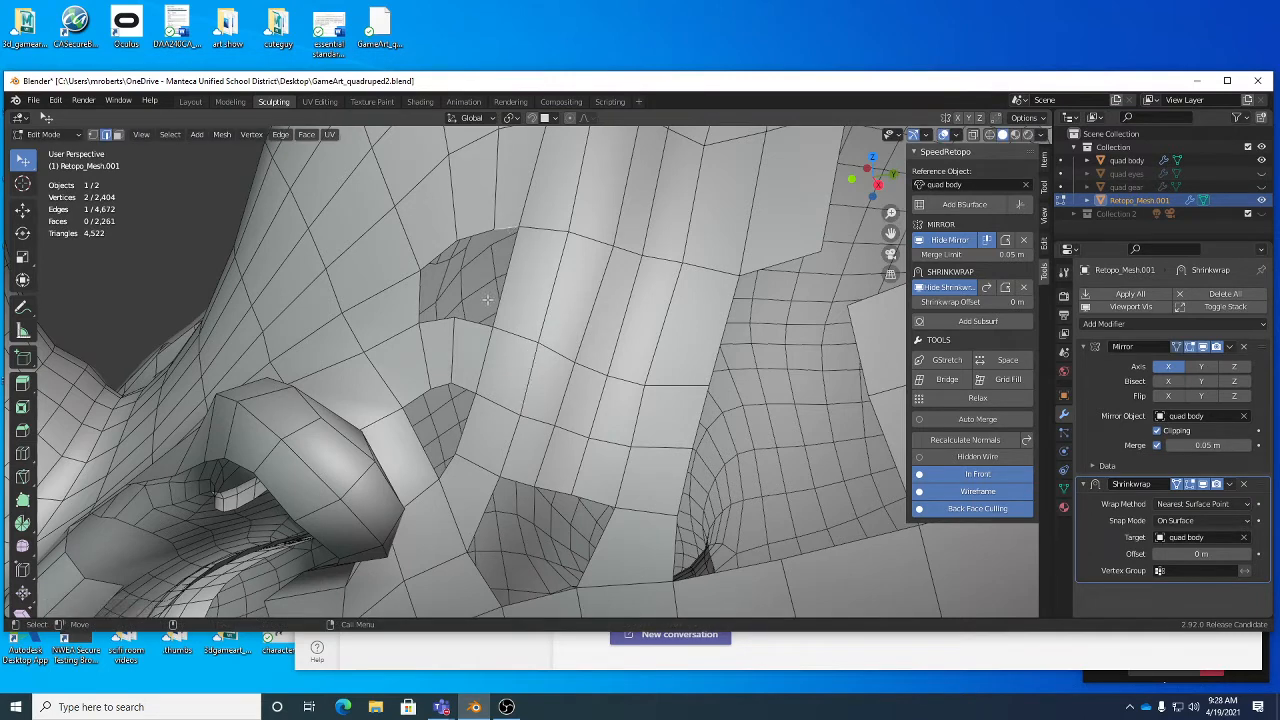
shift+click(459, 325)
shift+click(442, 322)
shift+click(471, 232)
key(ctrl+e)
click(515, 270)
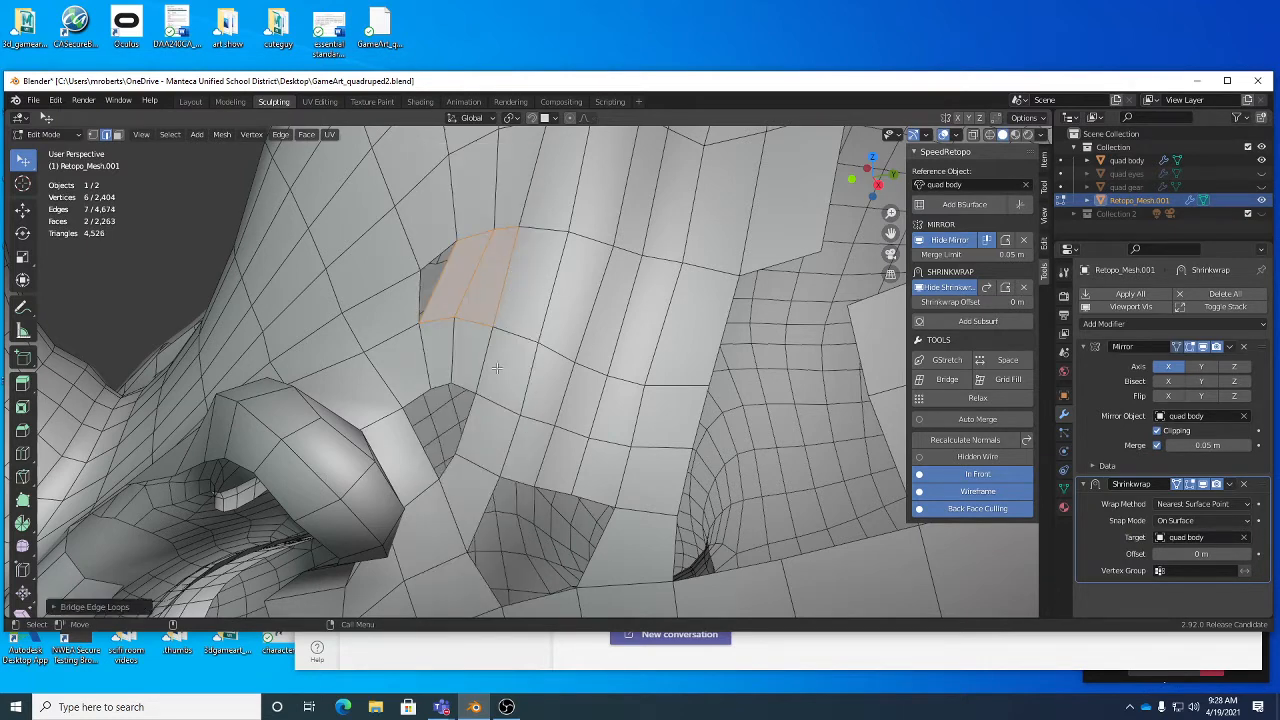
- Bridge the two edges below the split face to the two facing edges of the lower gap behind the ear
click(415, 399)
shift+click(447, 466)
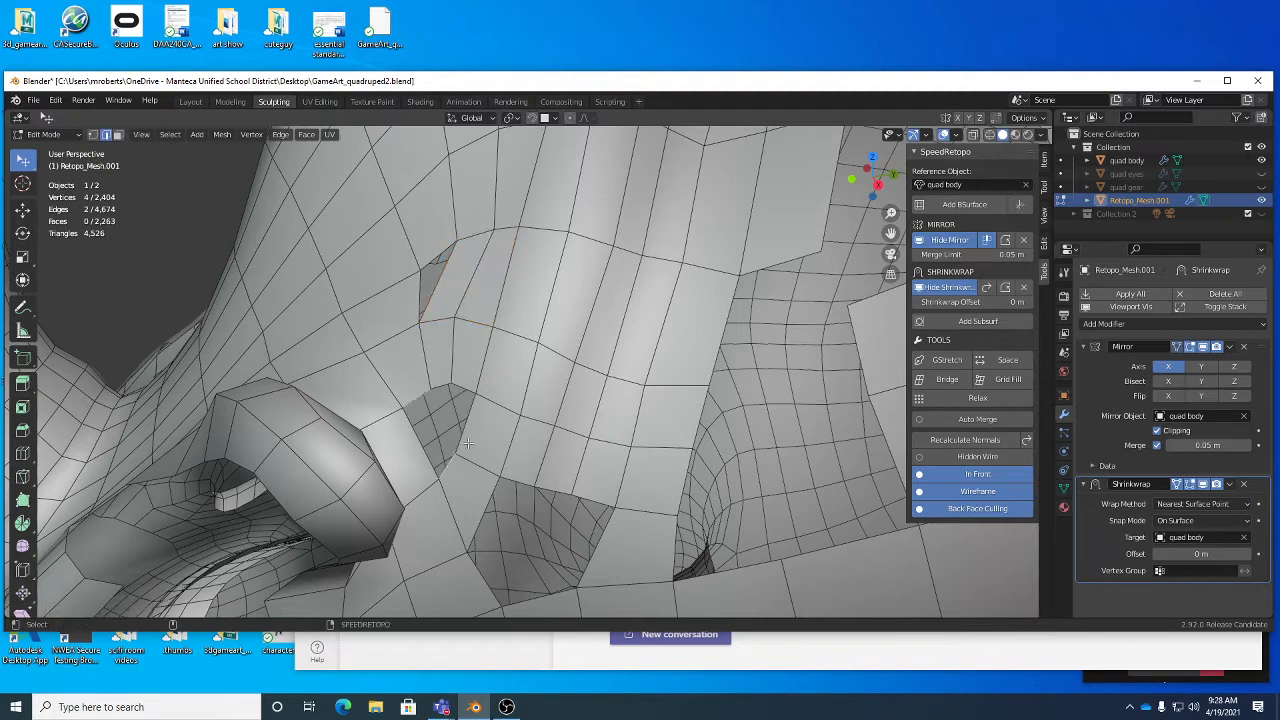
shift+click(470, 438)
shift+click(439, 380)
right_click(466, 360)
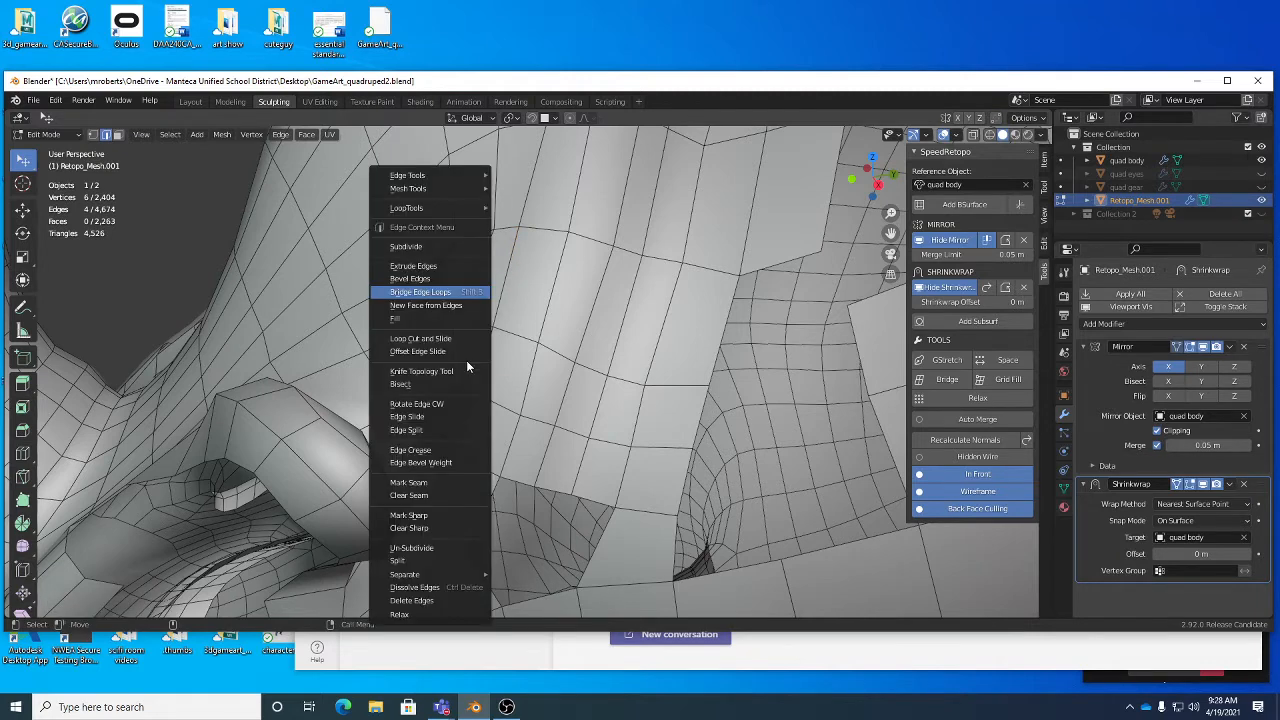
click(447, 292)
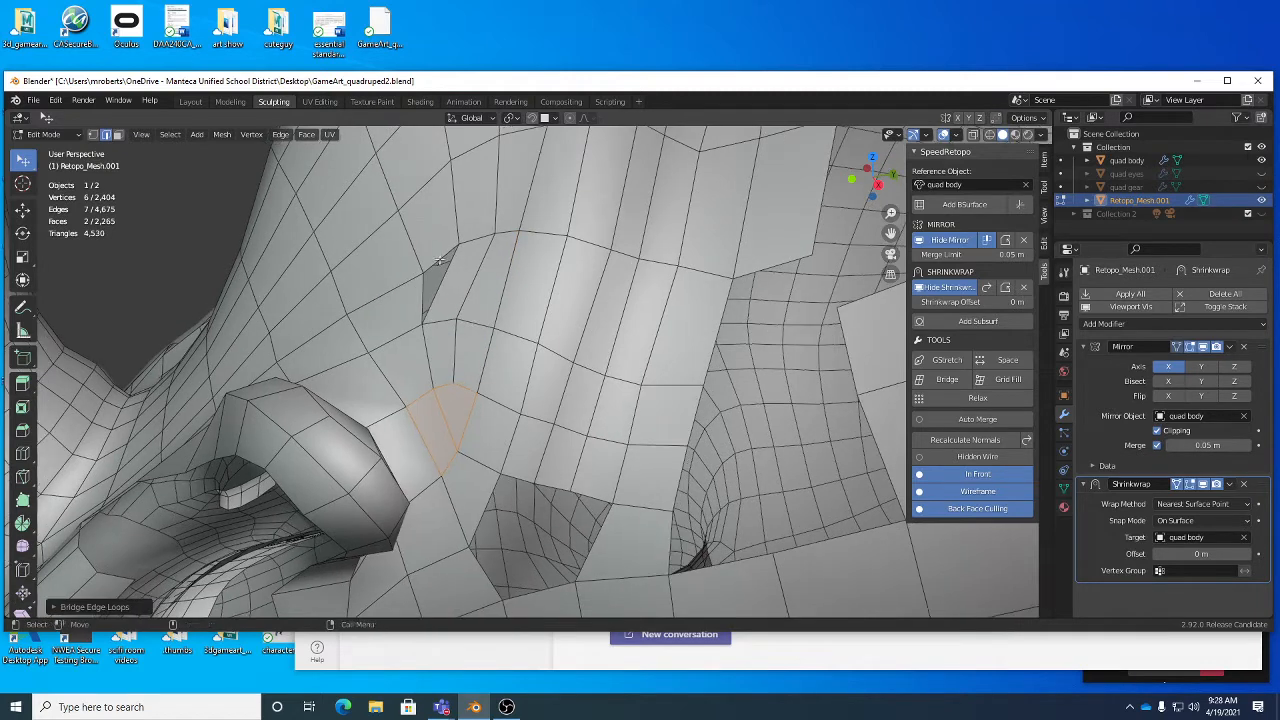
- Reposition the edges and the vertex around the small triangular gap beside the neck strip to even out the faces
drag(422, 252, 407, 253)
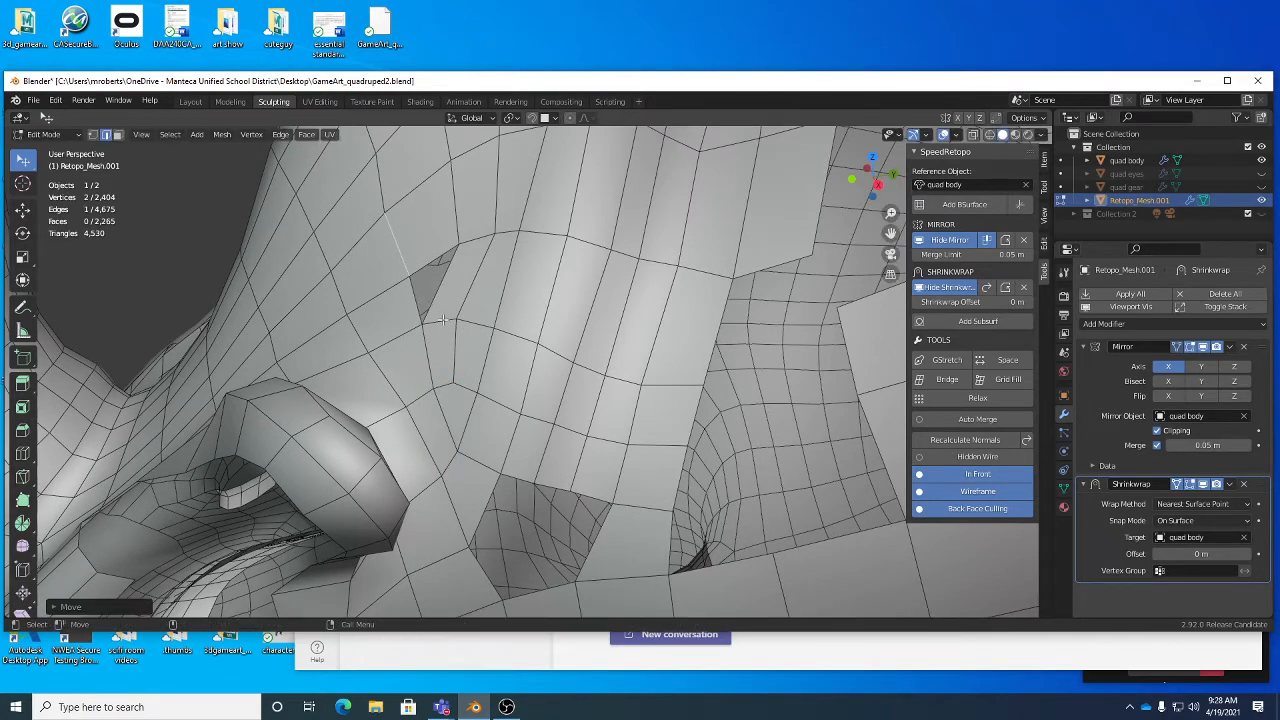
drag(443, 320, 452, 321)
drag(454, 252, 441, 236)
middle_drag(441, 238, 420, 322)
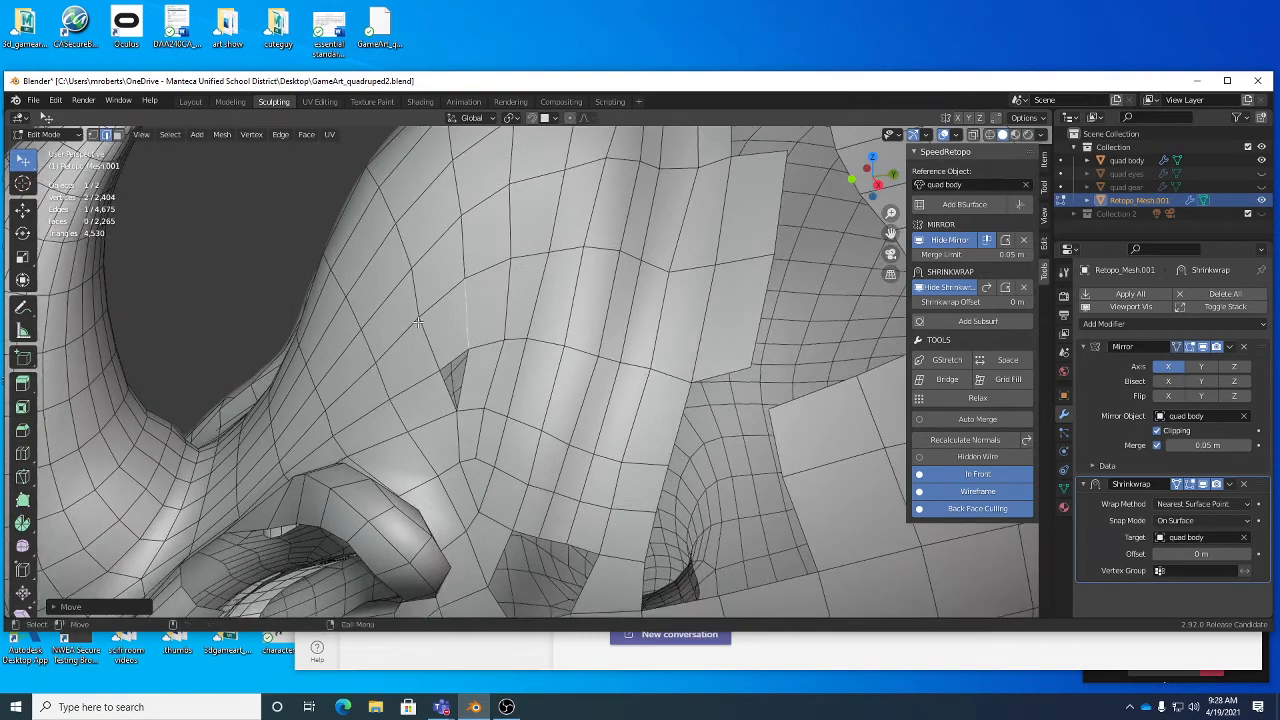
key(1)
drag(424, 320, 426, 320)
middle_drag(426, 320, 520, 438)
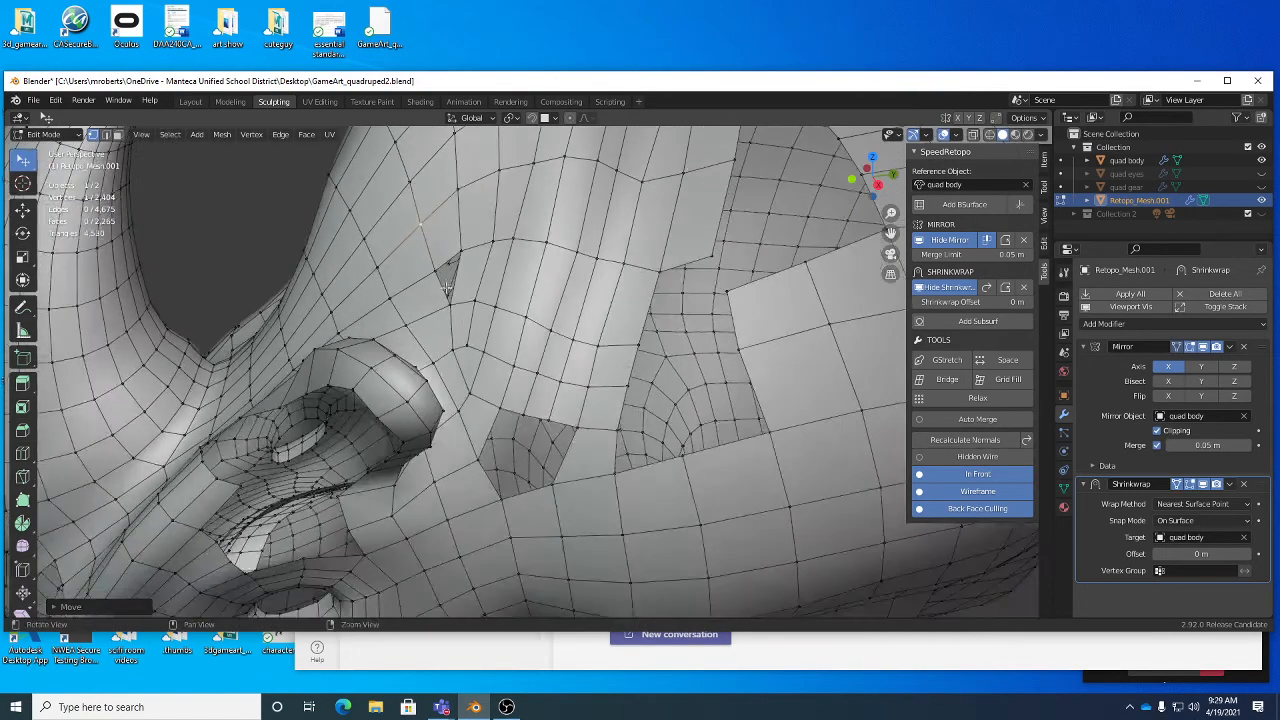
middle_drag(457, 362, 406, 280)
key(2)
click(414, 370)
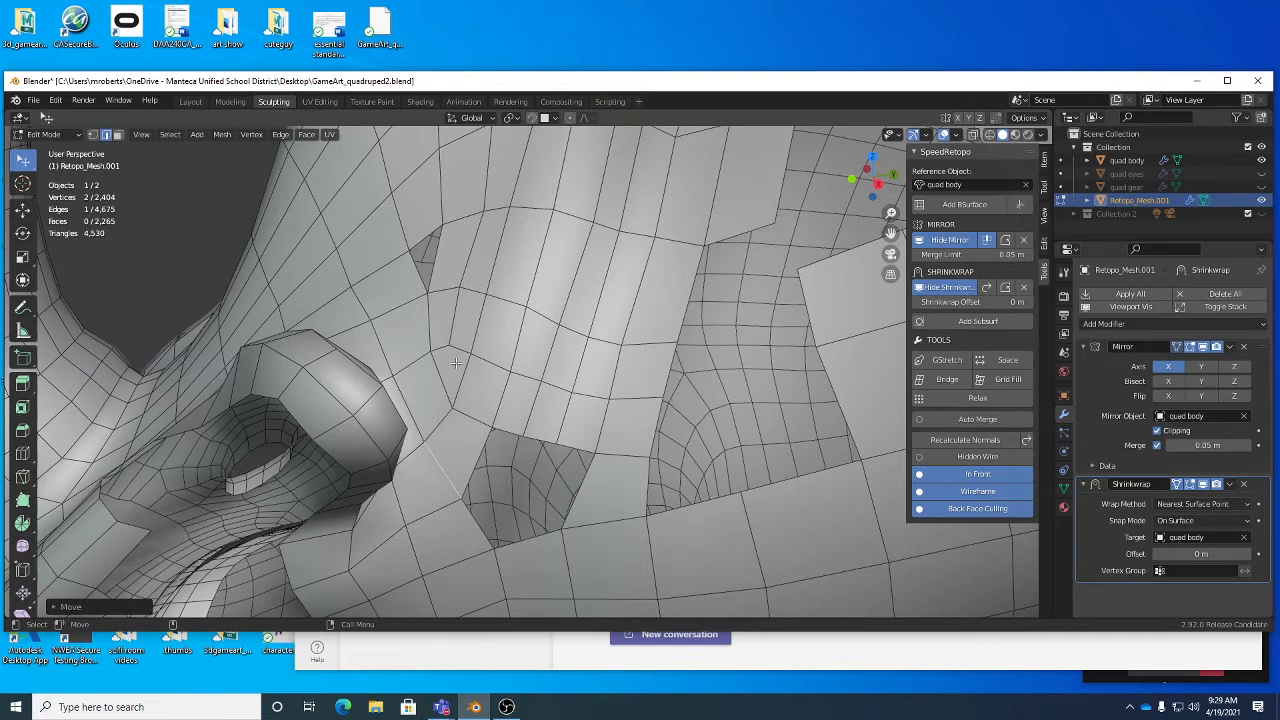
key(1)
click(366, 328)
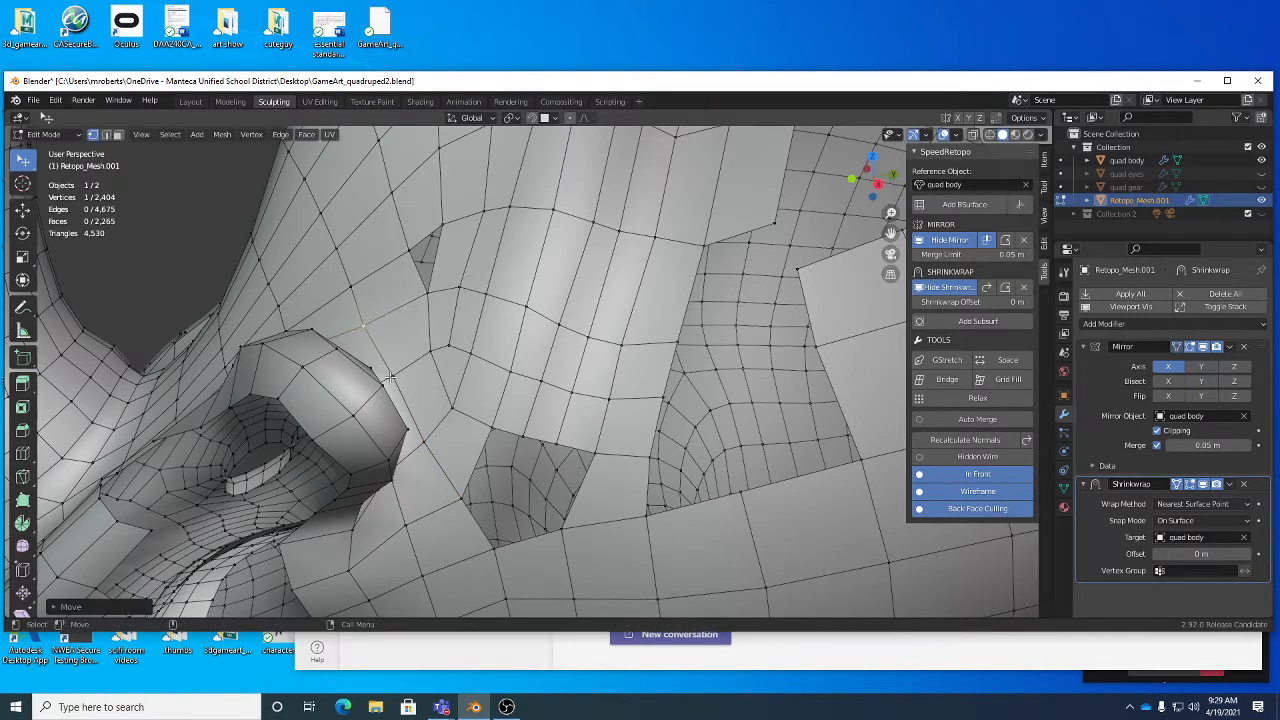
click(388, 378)
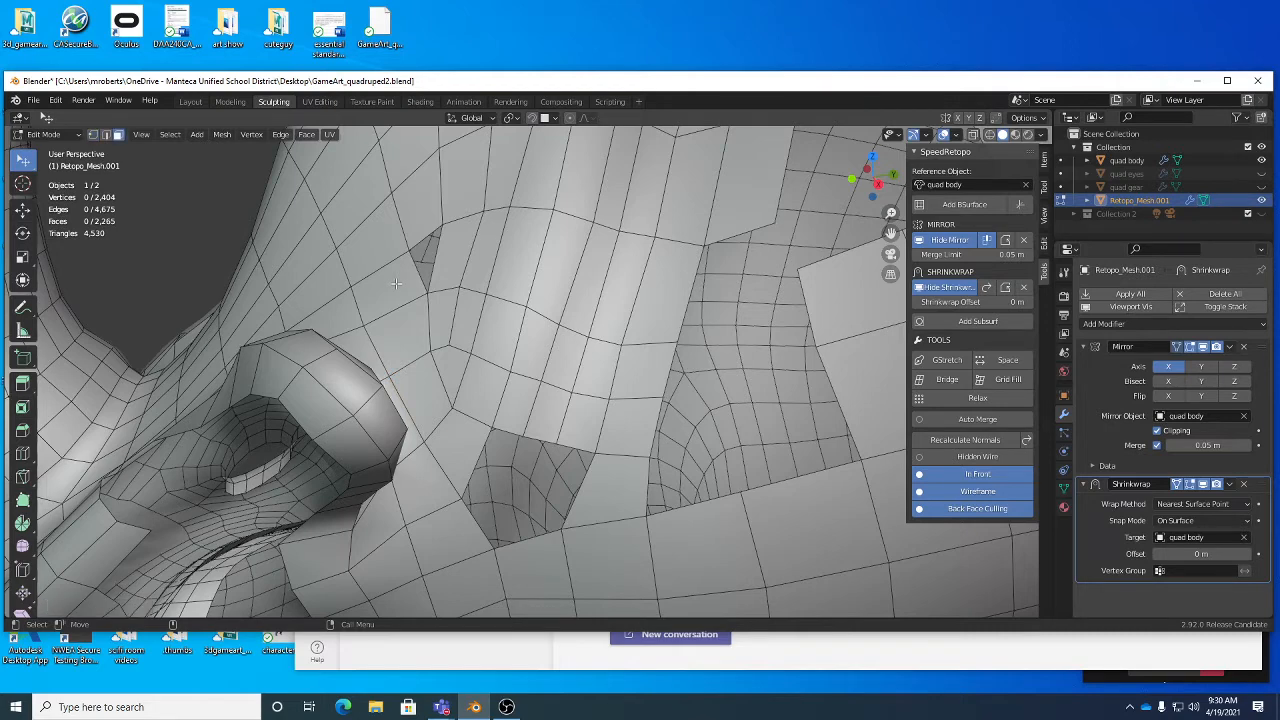
- Delete the face beside the small triangular gap and cut an edge loop through the adjoining column of faces below it
click(404, 258)
key(x)
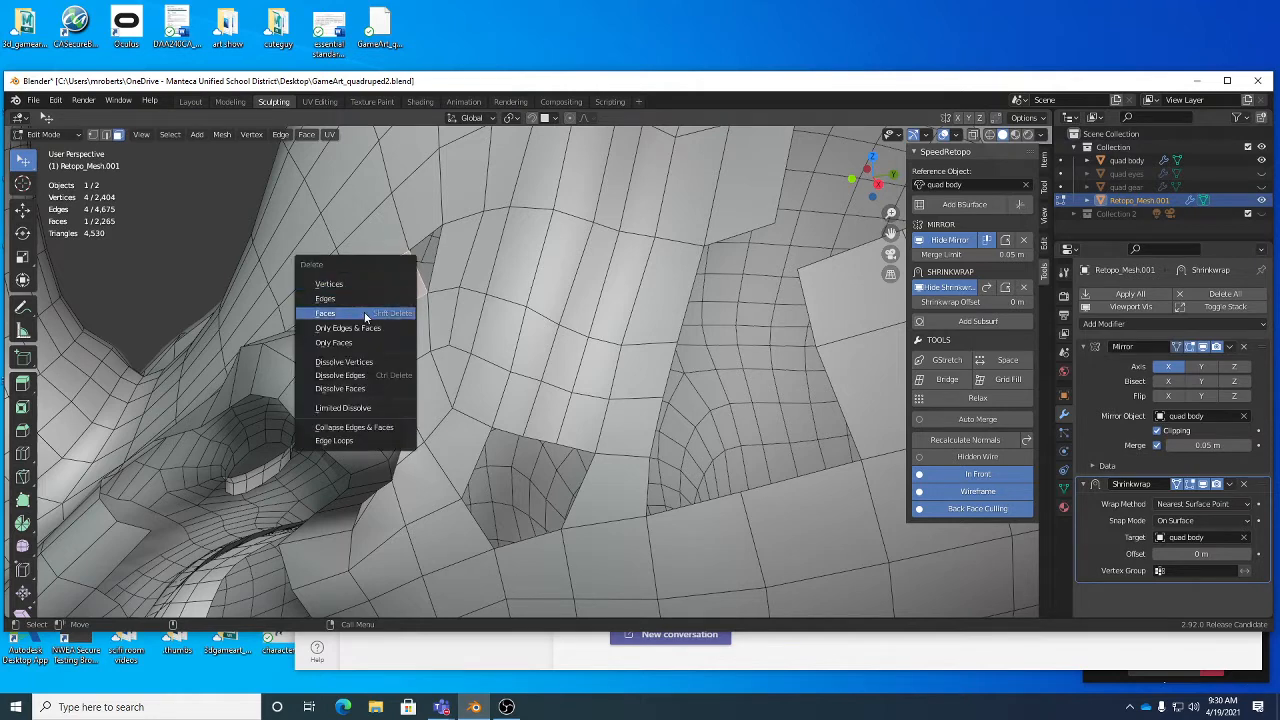
click(363, 313)
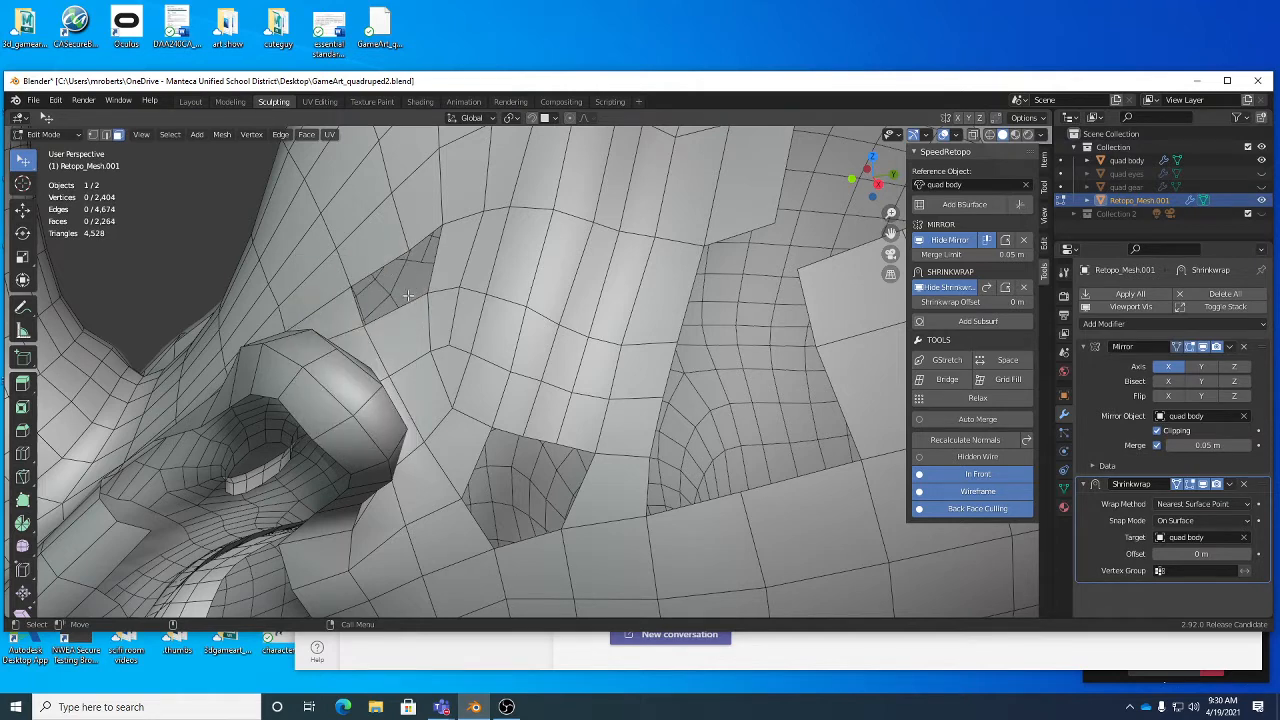
key(ctrl+r)
click(406, 335)
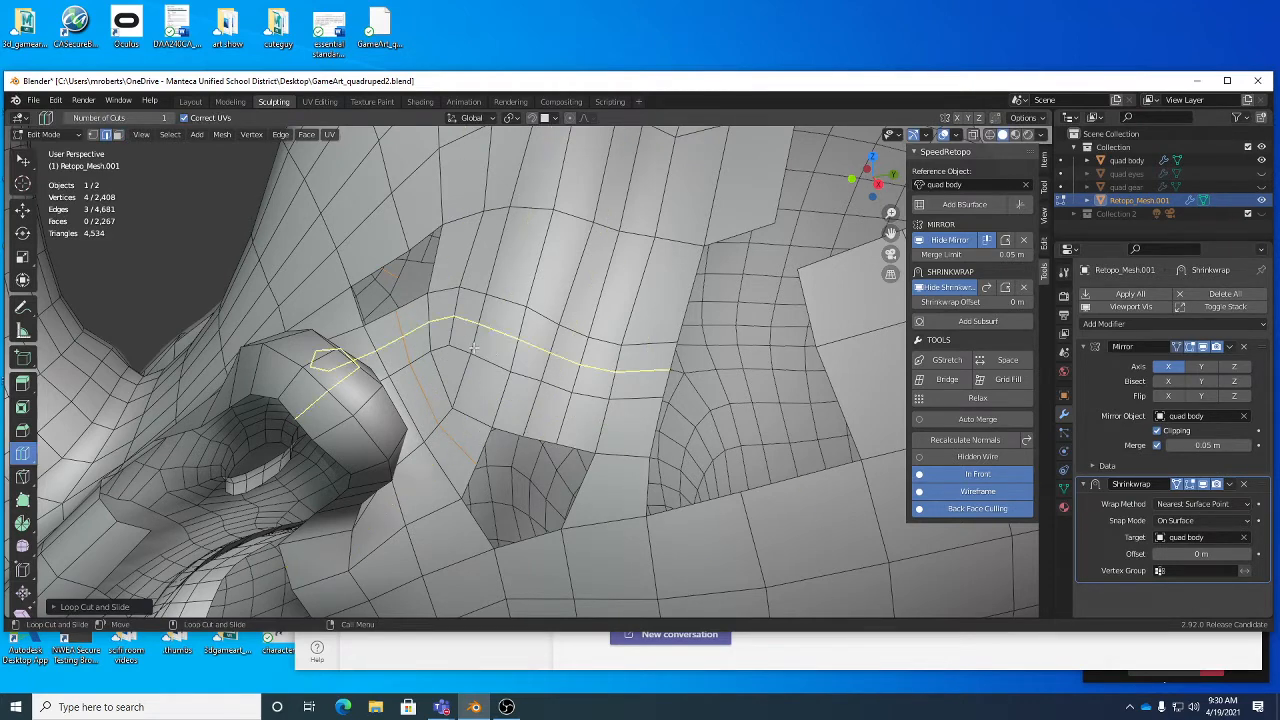
- Bridge the two lower edges of the enlarged gap to its two upper edges and move an upper edge of the new faces outward
key(w)
click(386, 318)
shift+click(415, 305)
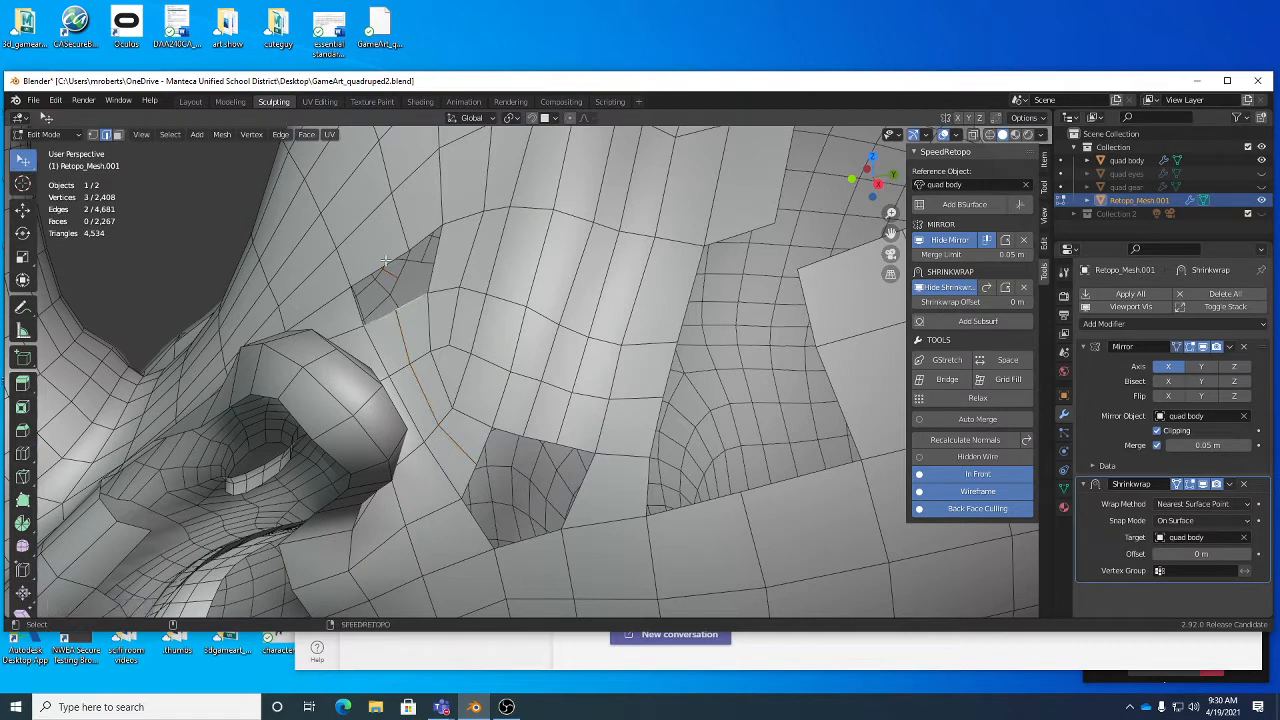
shift+click(380, 264)
shift+click(408, 250)
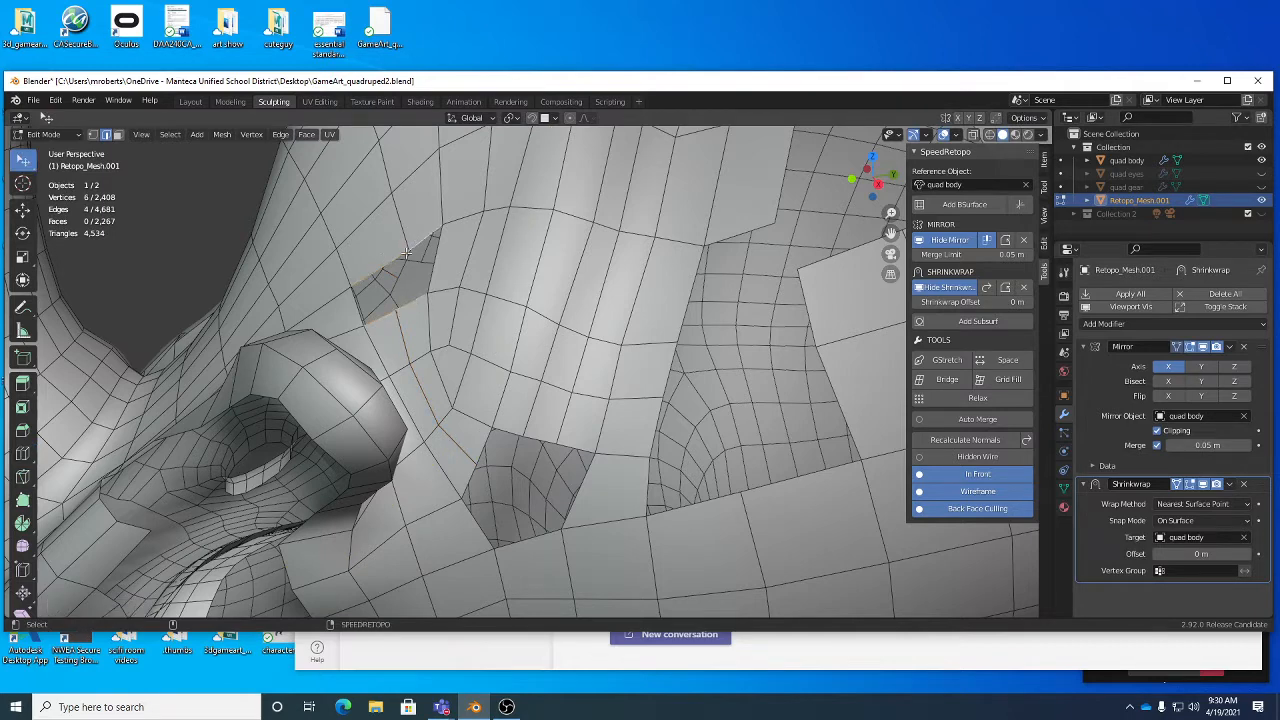
right_click(488, 285)
click(488, 281)
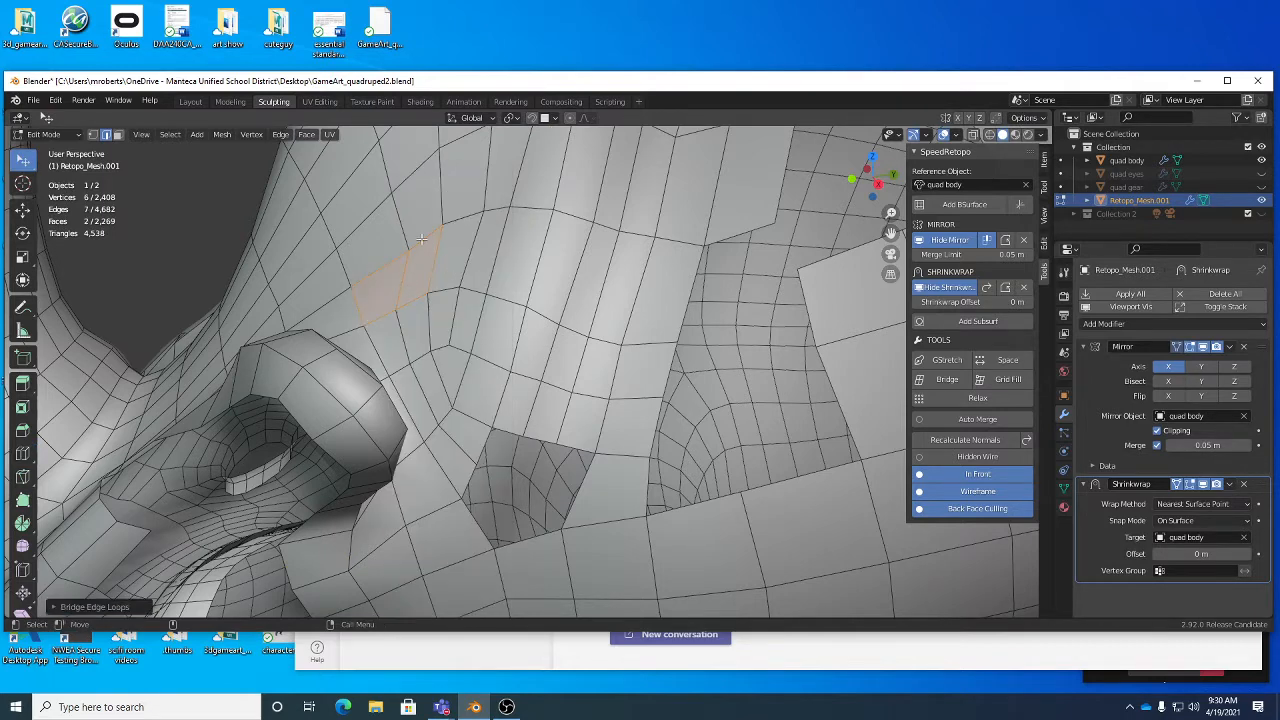
drag(420, 240, 399, 246)
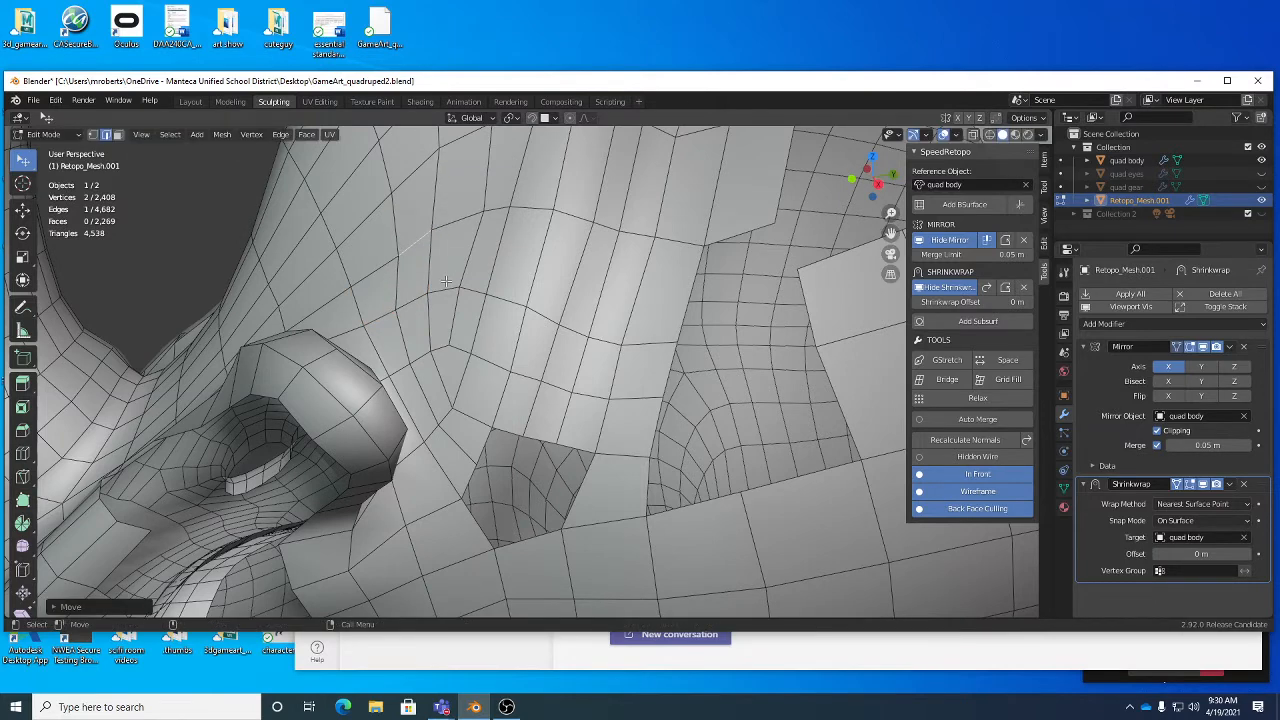
- Switch to Sculpt Mode and even out the topology around the filled gap behind the ear with the Grab brush
key(Tab)
middle_drag(443, 277, 442, 299)
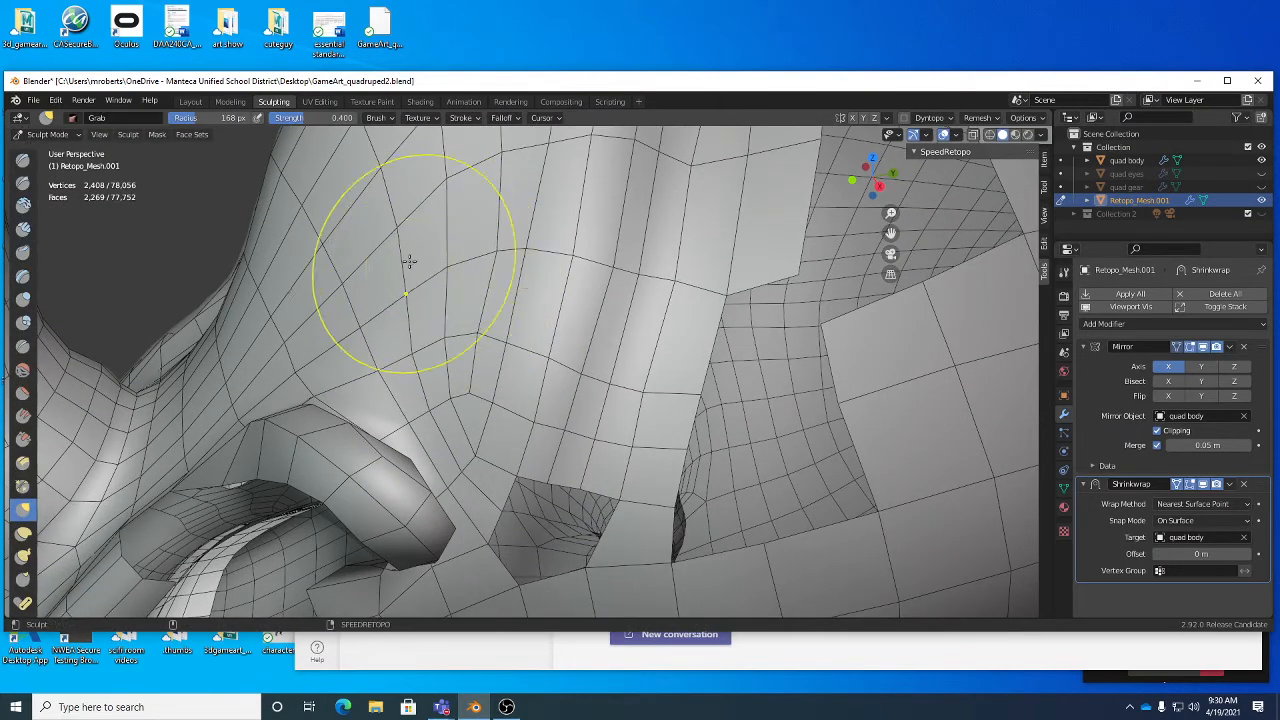
mouse_move(410, 262)
mouse_down()
mouse_move(423, 320)
mouse_move(474, 343)
mouse_move(457, 382)
mouse_up()
middle_drag(467, 374, 509, 338)
mouse_move(485, 326)
mouse_down()
mouse_move(451, 284)
mouse_move(409, 306)
mouse_up()
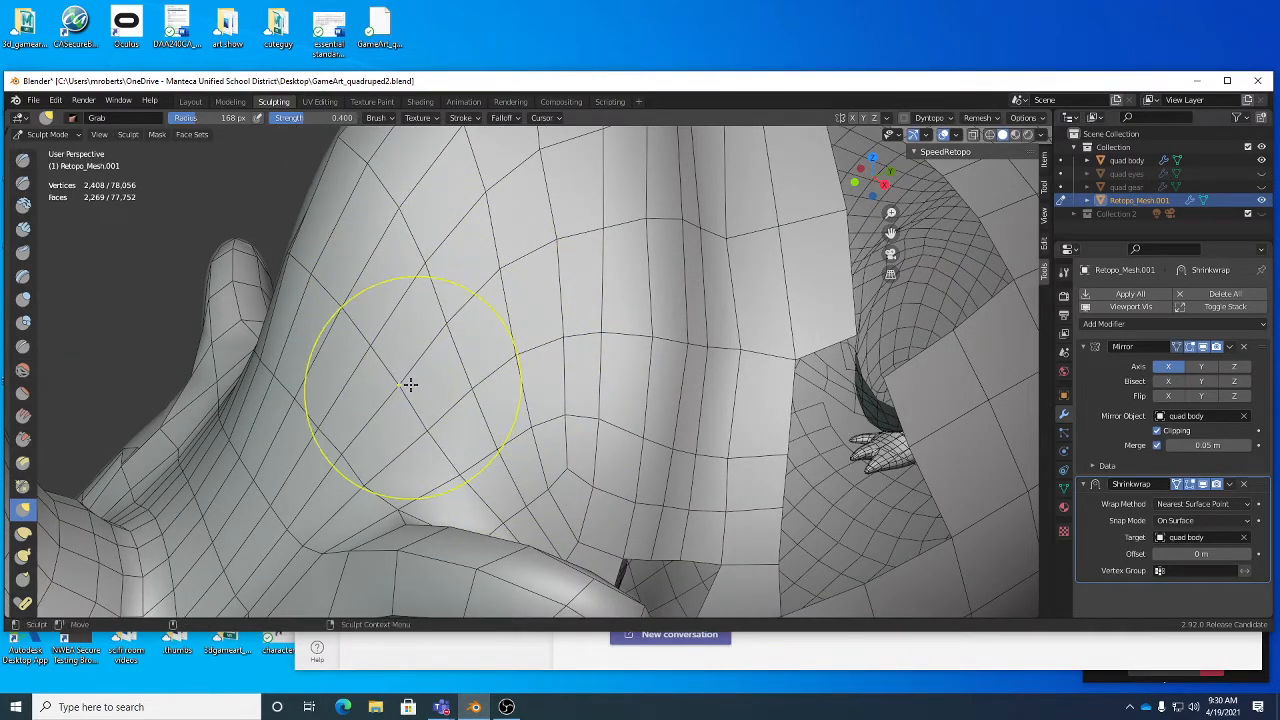
mouse_move(549, 371)
middle_down()
mouse_move(569, 371)
mouse_move(478, 304)
mouse_move(531, 294)
mouse_move(526, 323)
mouse_move(470, 335)
mouse_move(522, 301)
mouse_move(500, 251)
mouse_move(529, 254)
middle_up()
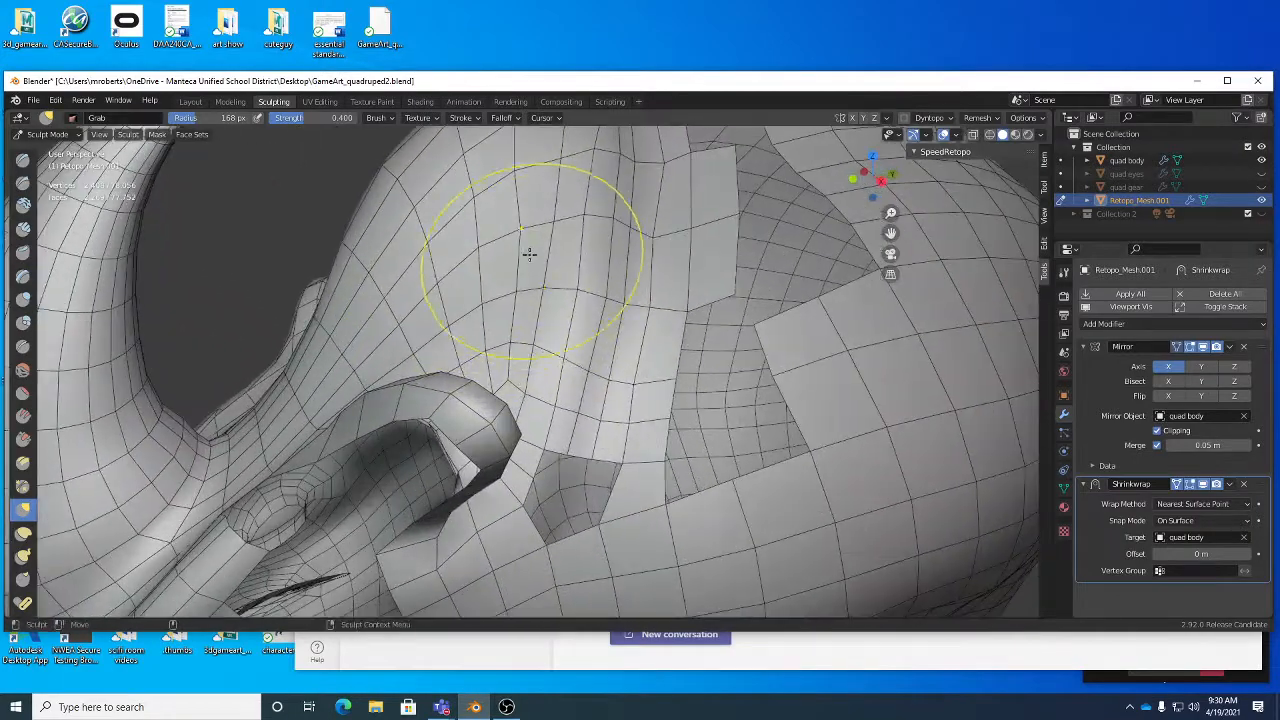
mouse_move(529, 254)
mouse_down()
mouse_move(514, 251)
mouse_move(585, 232)
mouse_up()
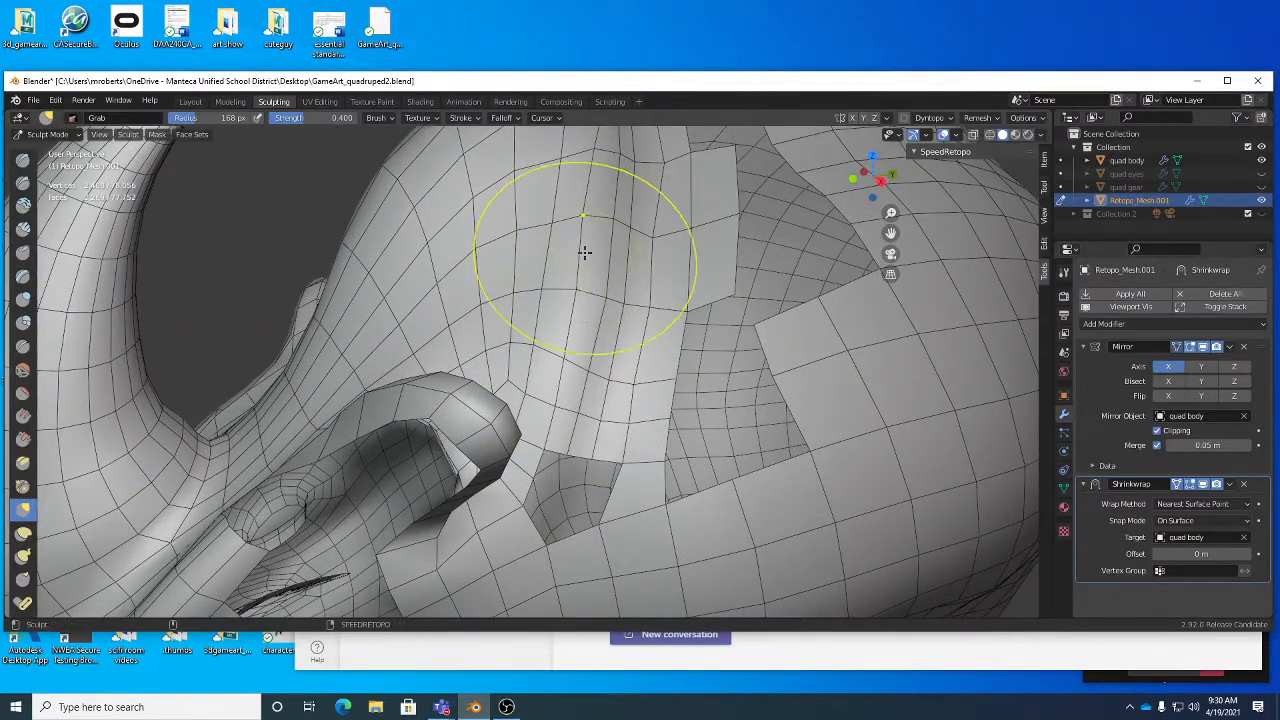
- Save the file with the newly filled neck area
scroll(589, 289, down, 5)
mouse_move(589, 289)
middle_down()
mouse_move(546, 298)
mouse_move(583, 308)
middle_up()
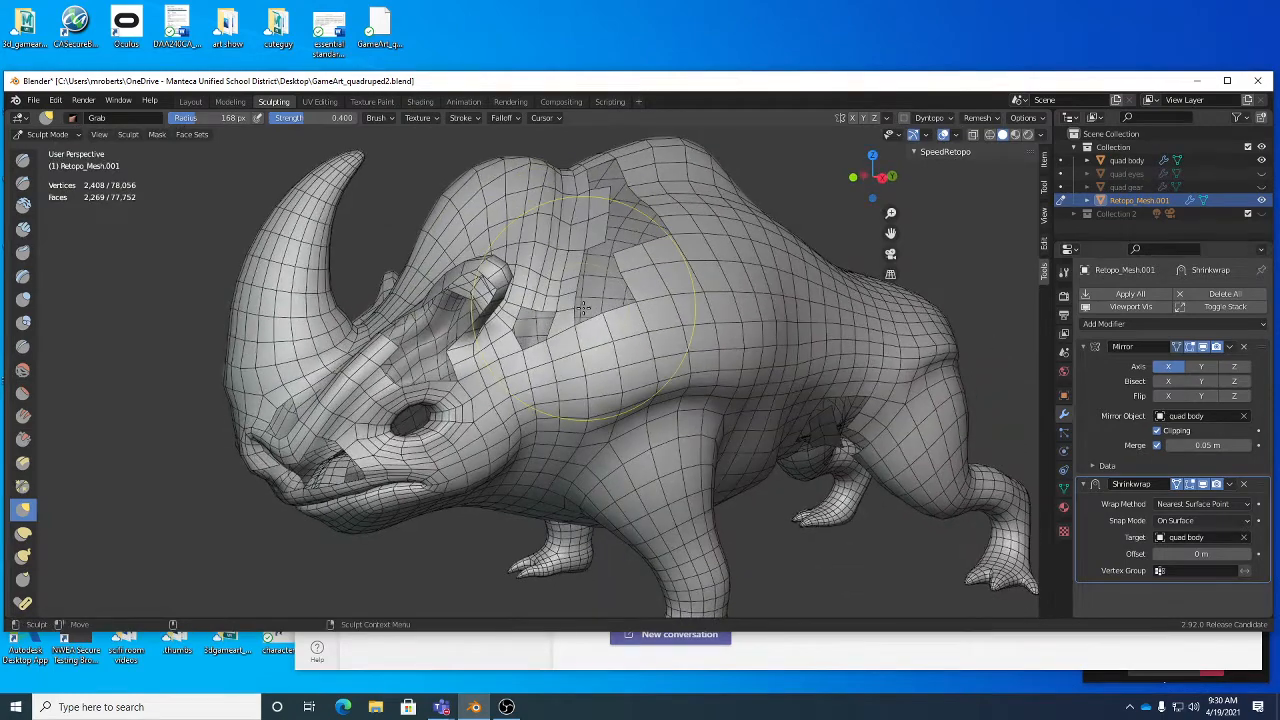
key(ctrl+s)
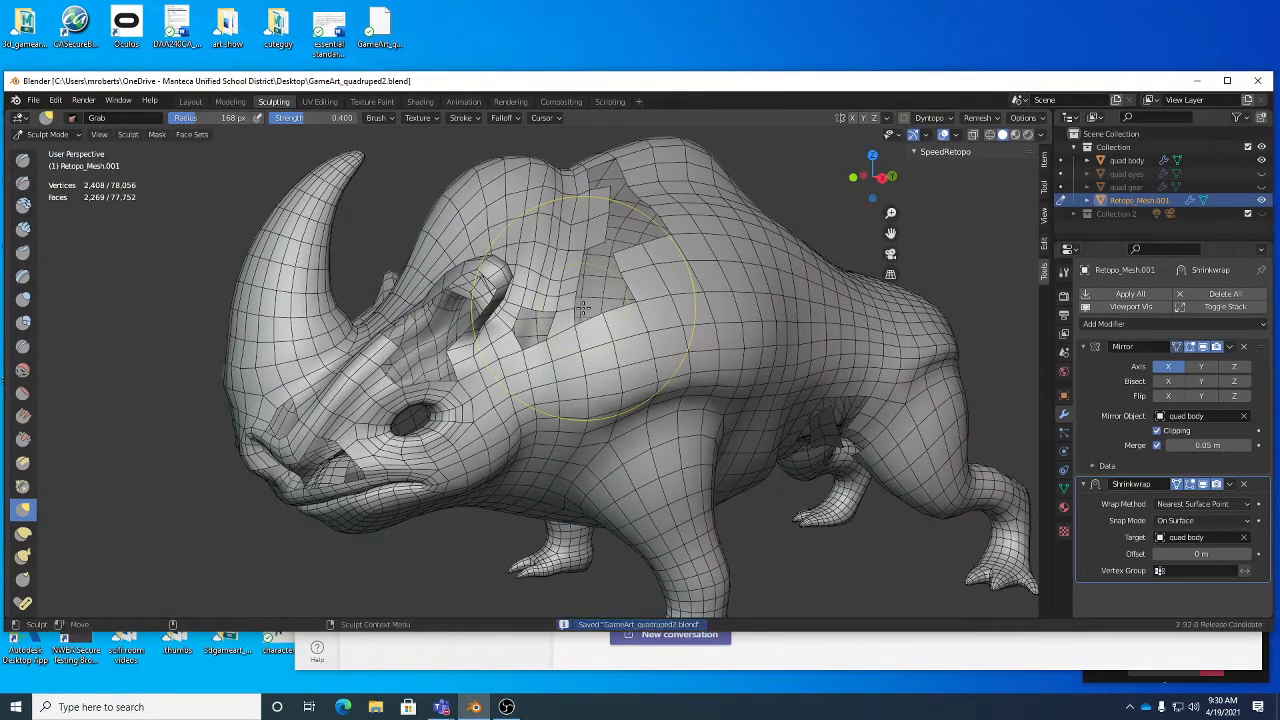
- Return the retopology mesh to Edit Mode and annotate nested curved guide strokes on the surface inside the ear opening
mouse_move(583, 310)
middle_down()
mouse_move(596, 323)
mouse_move(561, 241)
mouse_move(563, 199)
middle_up()
key(Tab)
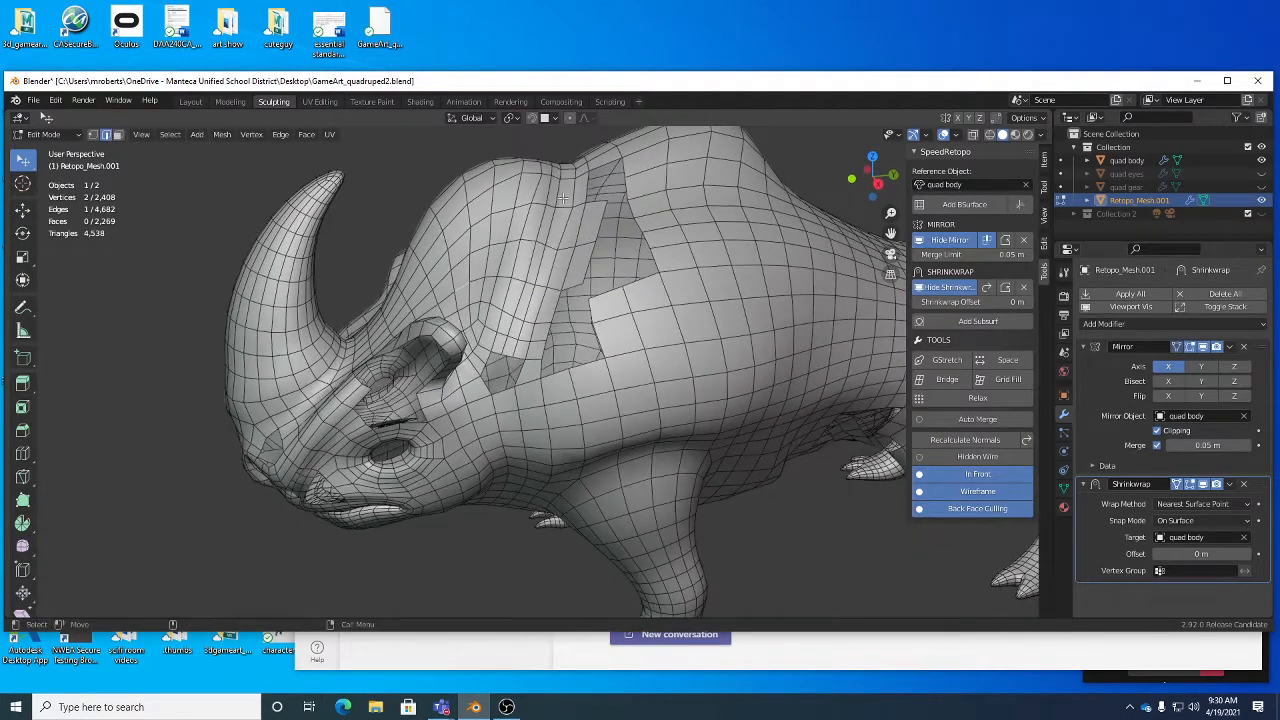
middle_drag(490, 379, 526, 328)
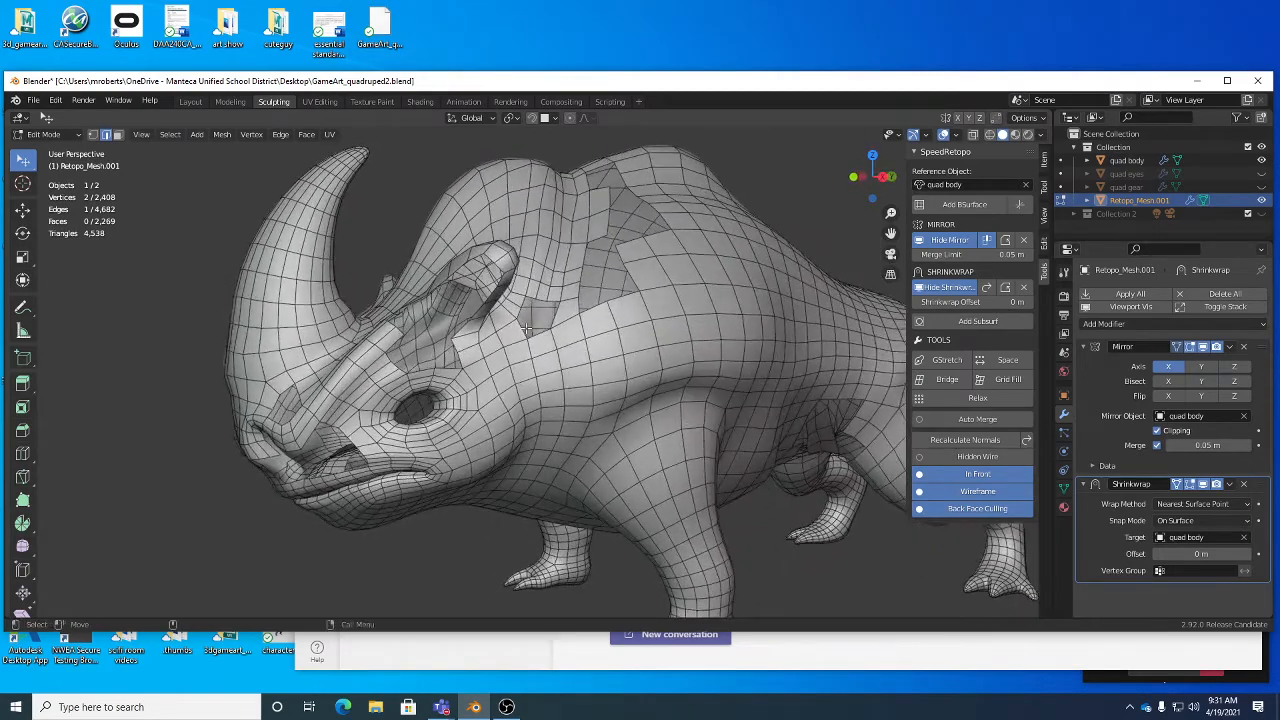
scroll(535, 323, up, 6)
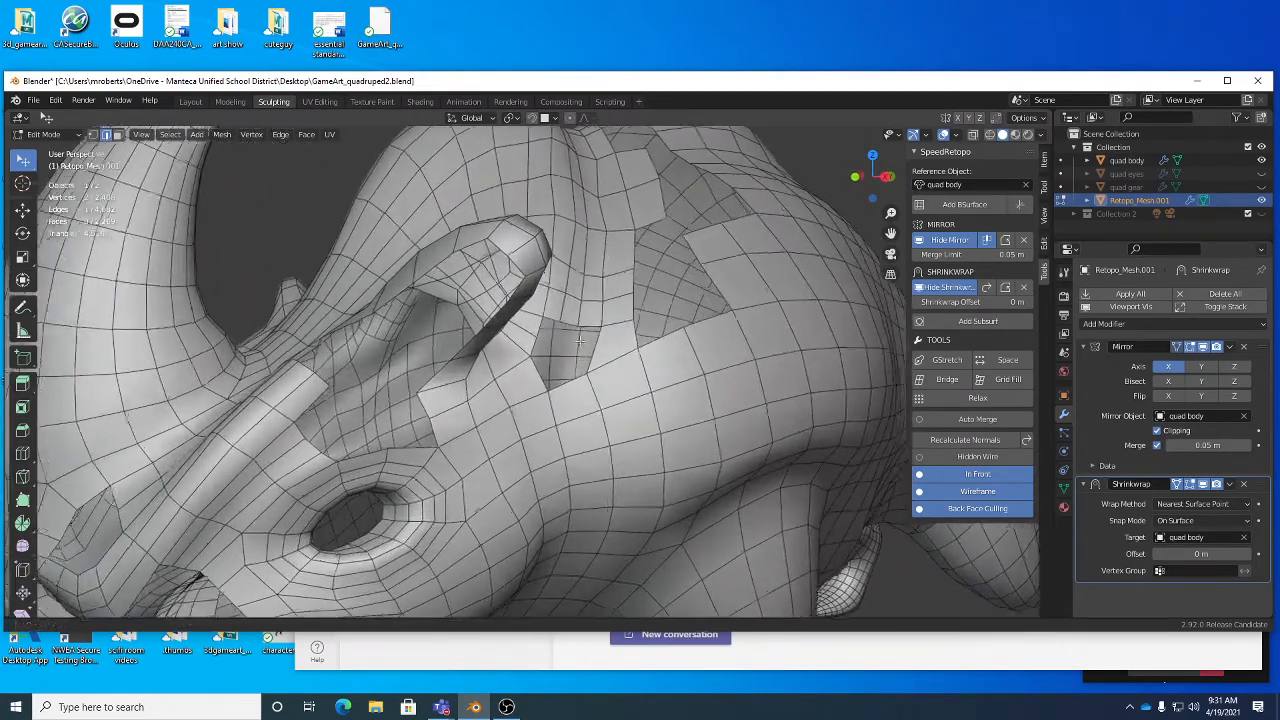
middle_drag(579, 341, 504, 320)
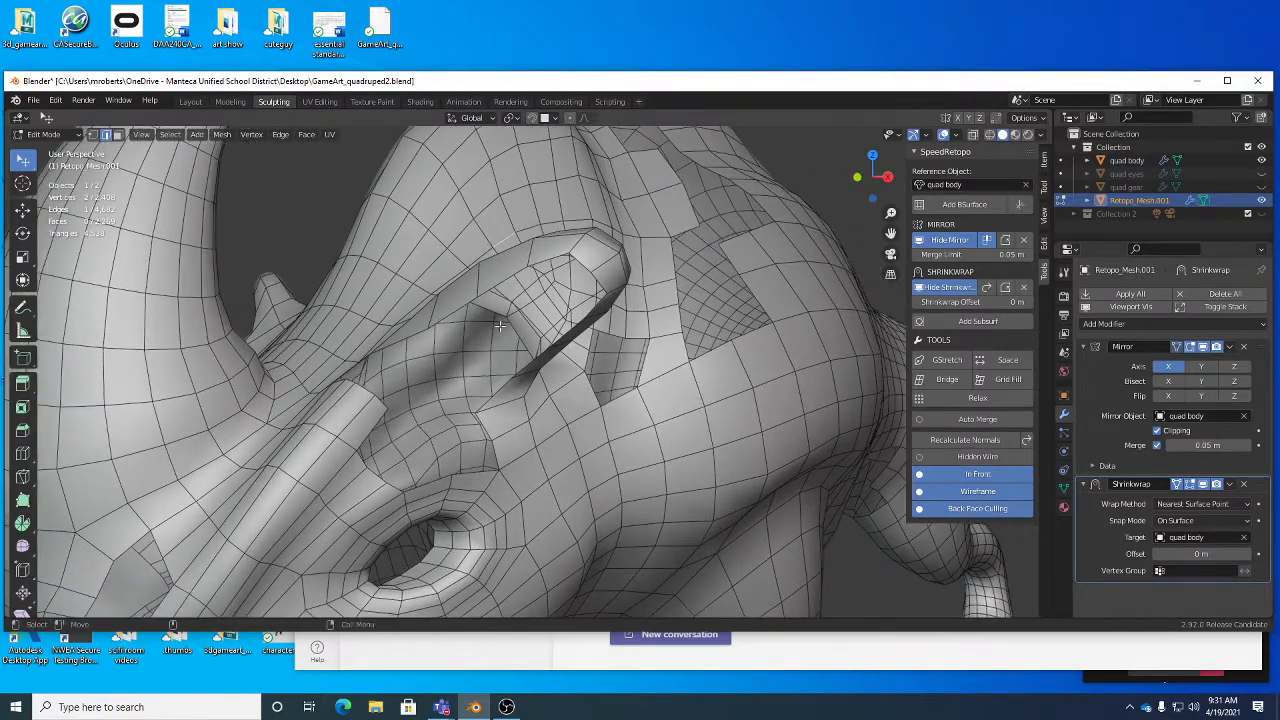
key(d)
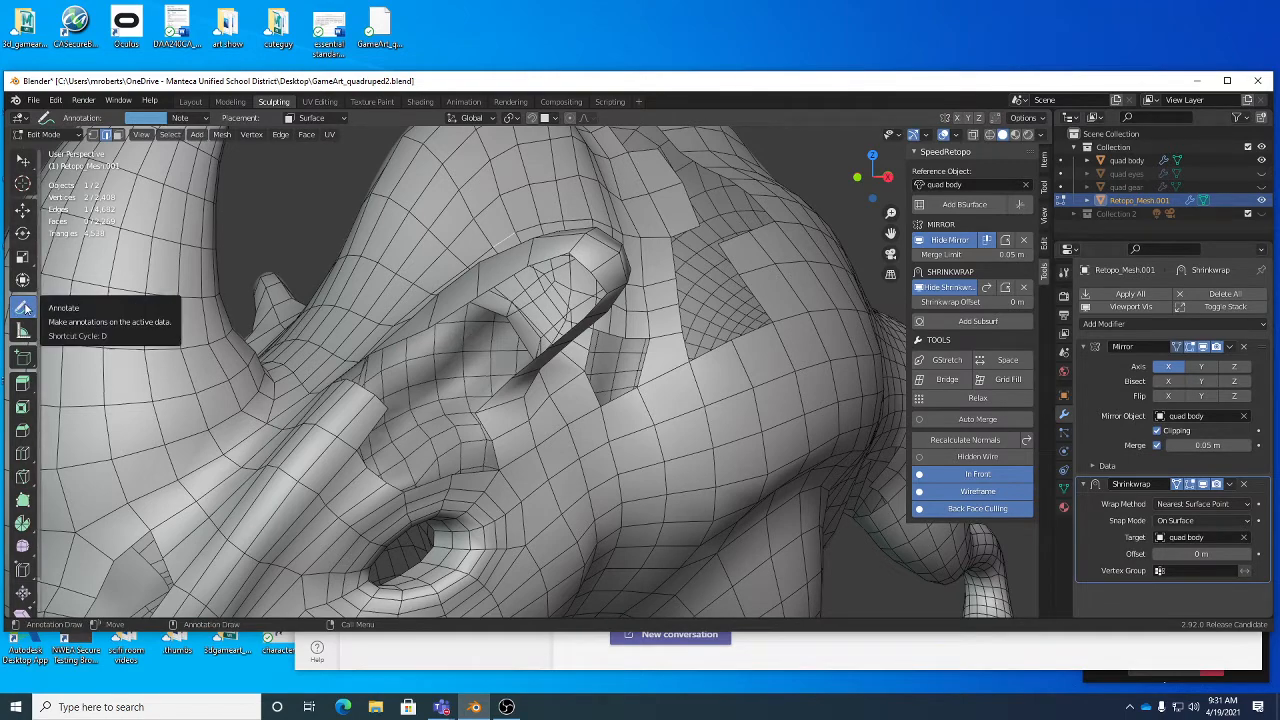
mouse_move(461, 318)
middle_down()
mouse_move(408, 322)
mouse_move(385, 367)
middle_up()
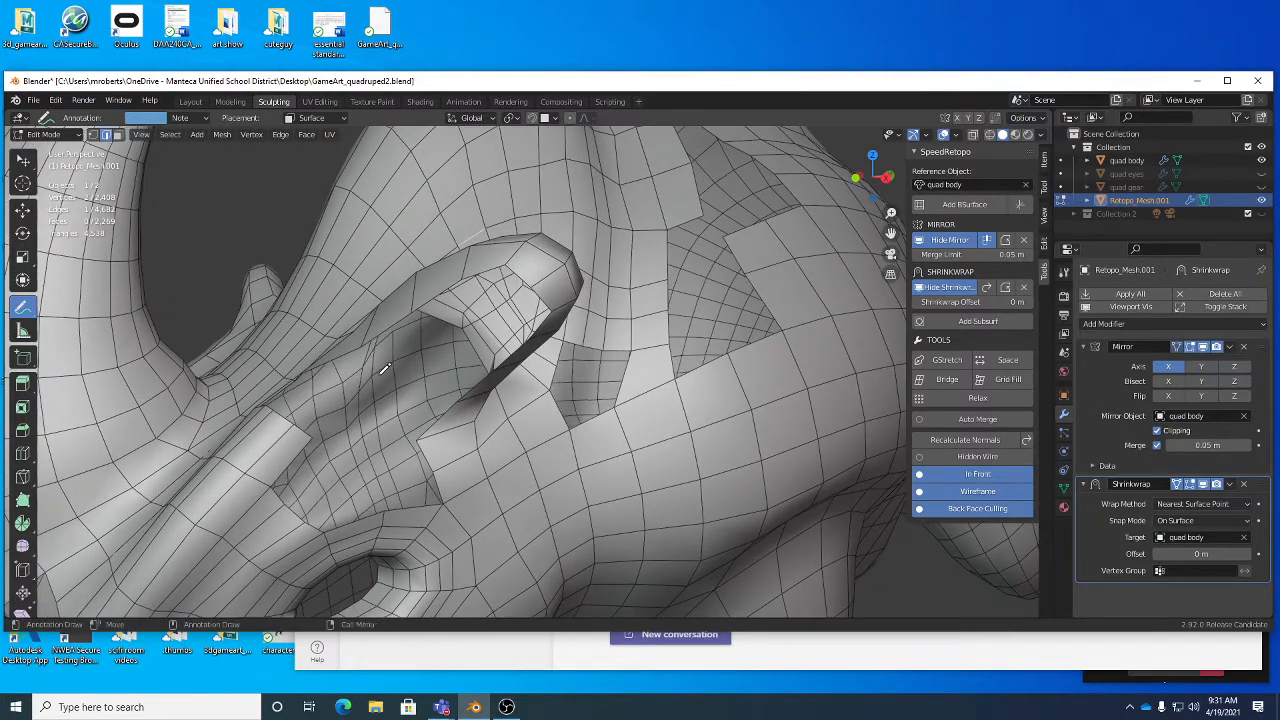
mouse_move(380, 373)
mouse_down()
mouse_move(468, 302)
mouse_move(490, 293)
mouse_move(518, 311)
mouse_move(420, 415)
mouse_move(419, 367)
mouse_move(485, 317)
mouse_move(497, 328)
mouse_up()
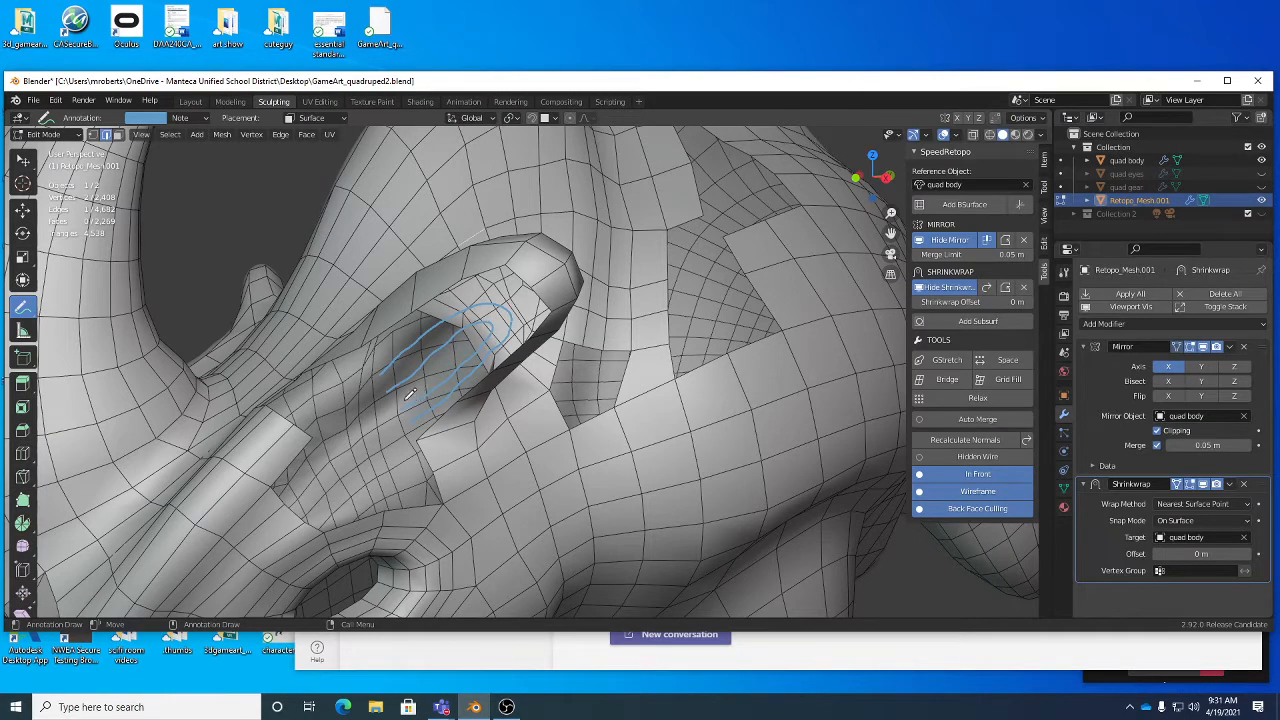
- Select the vertices along the ear opening's rim as a shortest path running from its front end around the tip to its lower end
key(w)
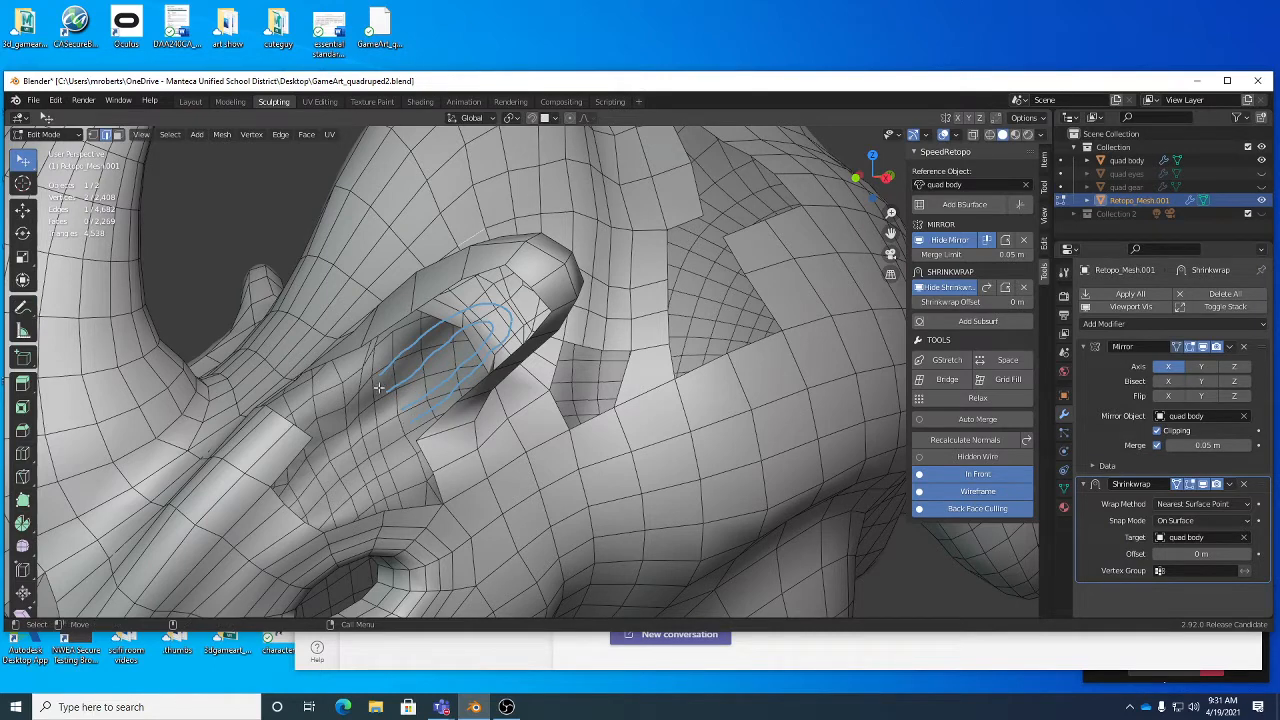
key(1)
click(366, 342)
middle_drag(466, 307, 254, 436)
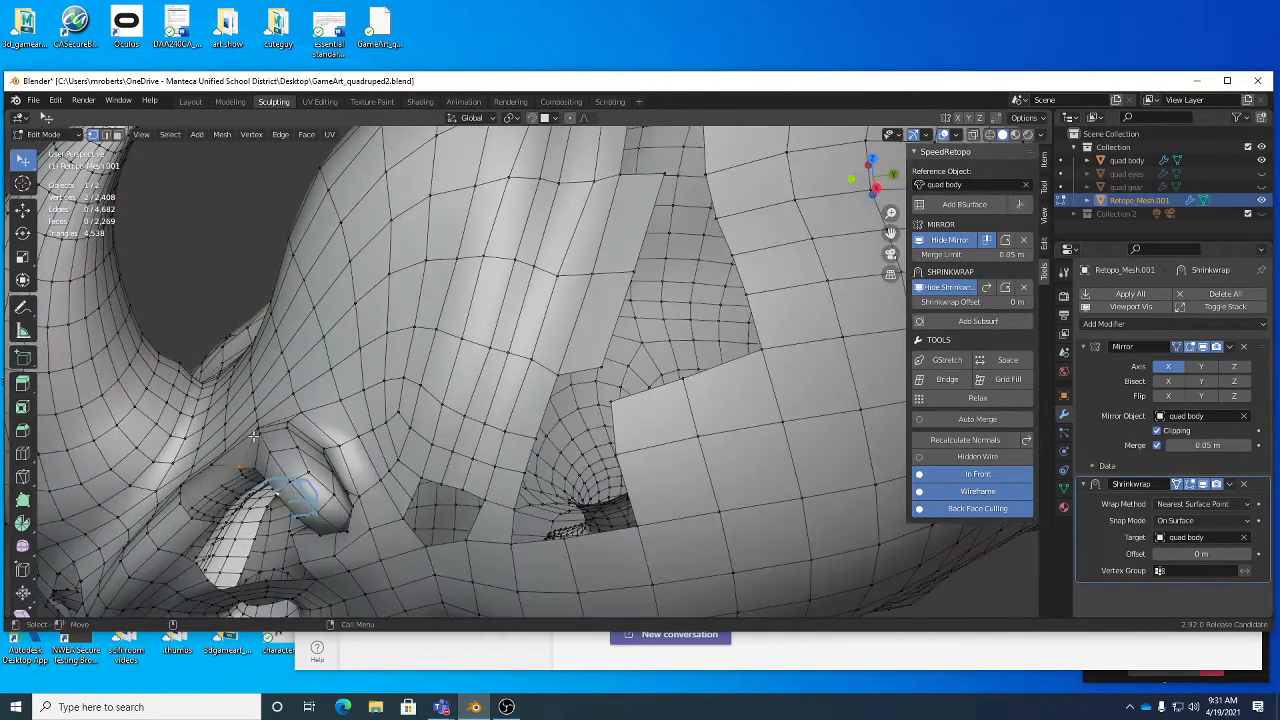
middle_drag(352, 524, 412, 414)
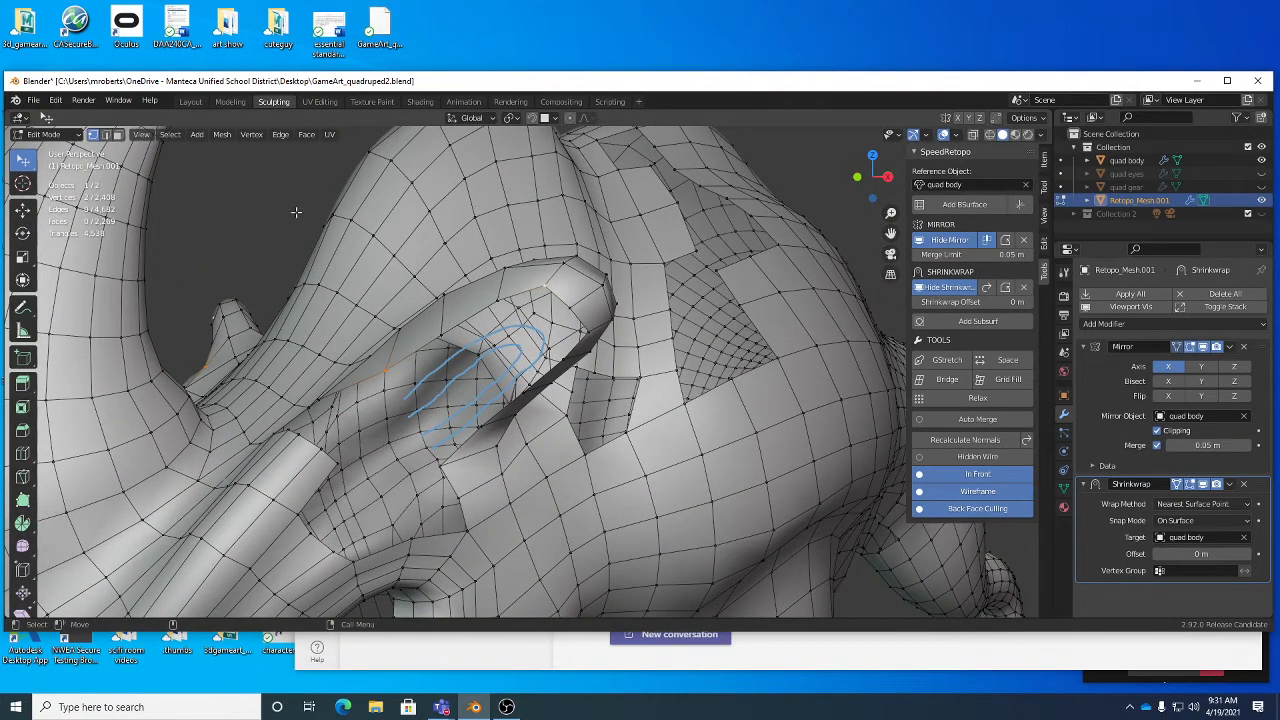
click(170, 134)
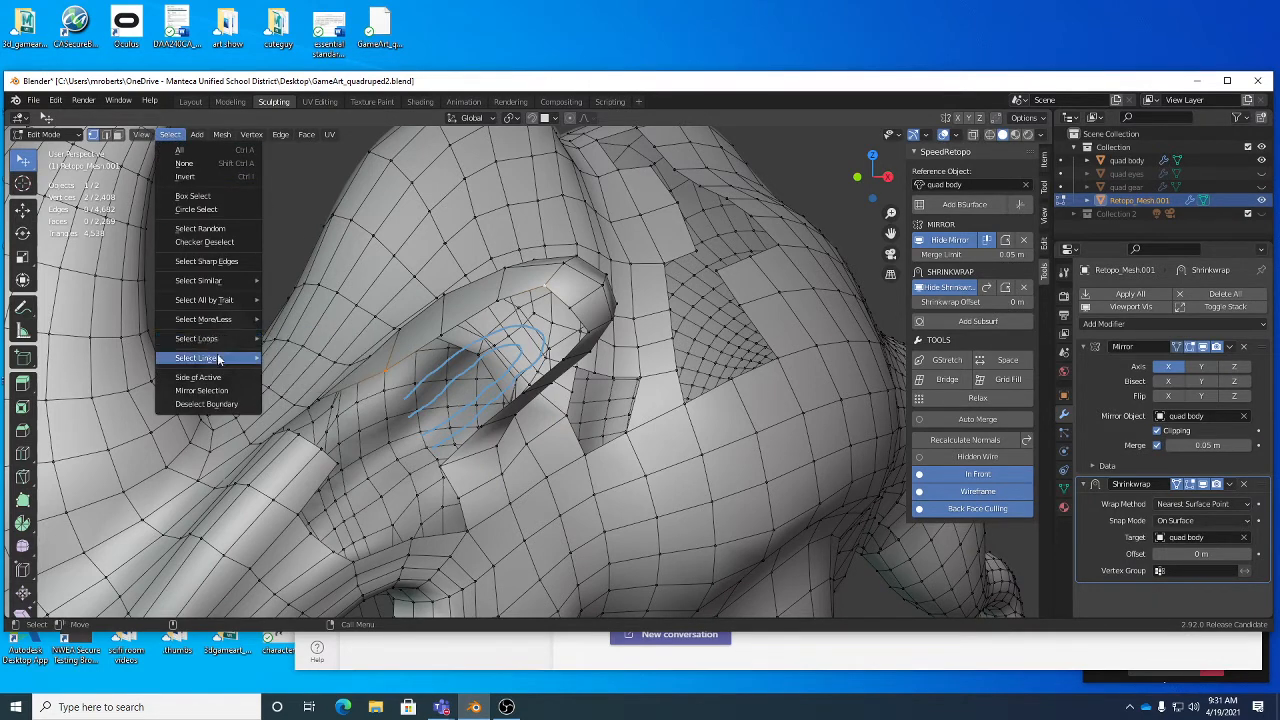
mouse_move(220, 358)
click(302, 372)
middle_drag(463, 334, 458, 318)
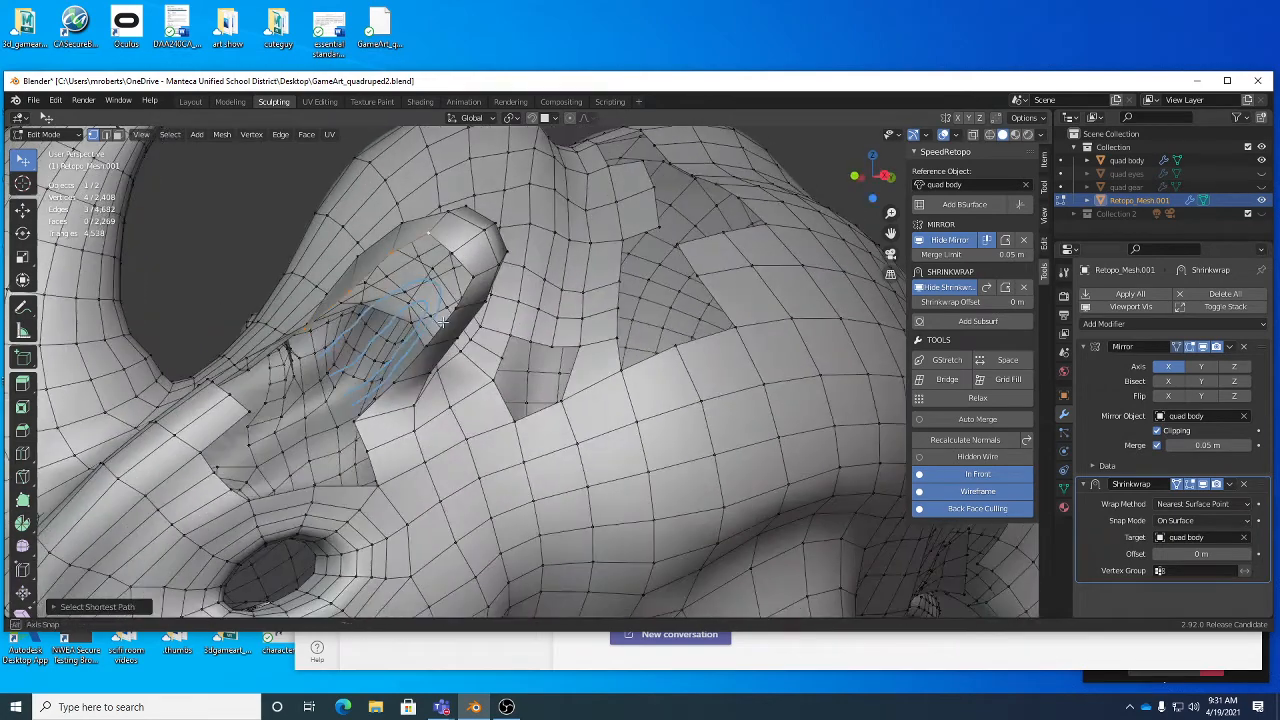
key(shift+r)
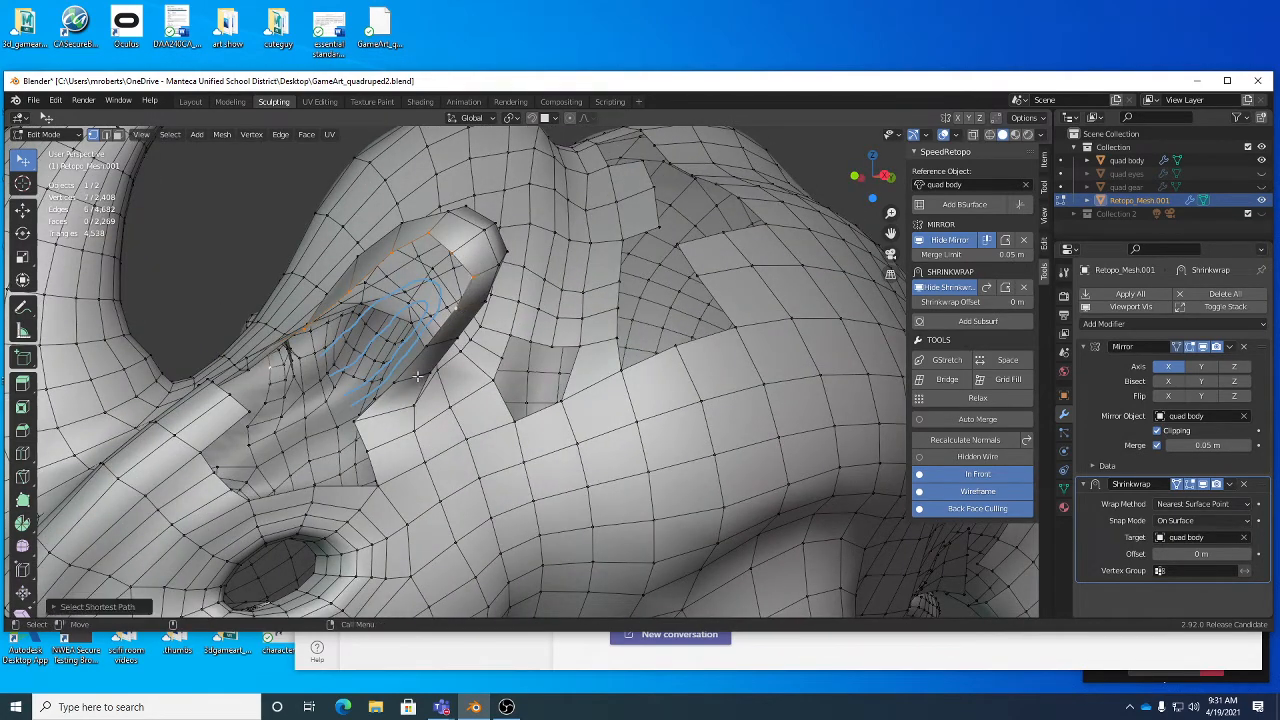
ctrl+click(358, 420)
middle_drag(479, 318, 500, 337)
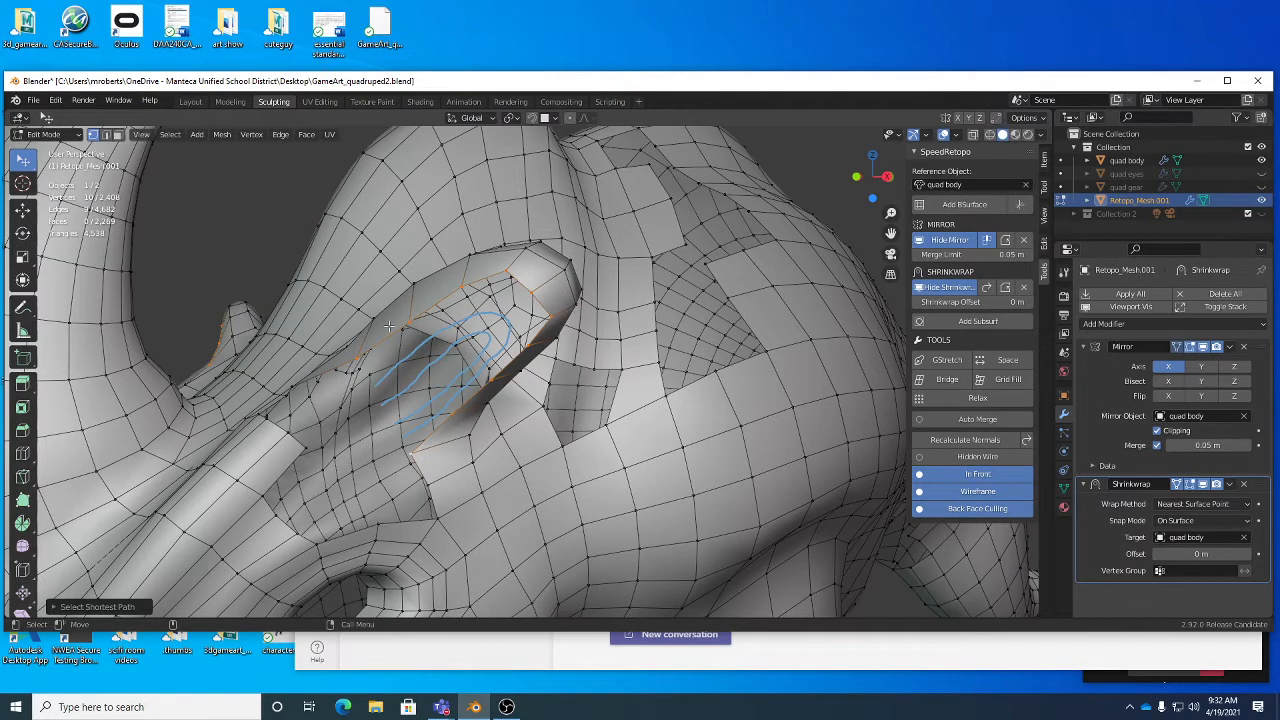
- Generate a BSurface inside the ear from the guide strokes and selected rim, and recalculate the mesh normals
click(945, 207)
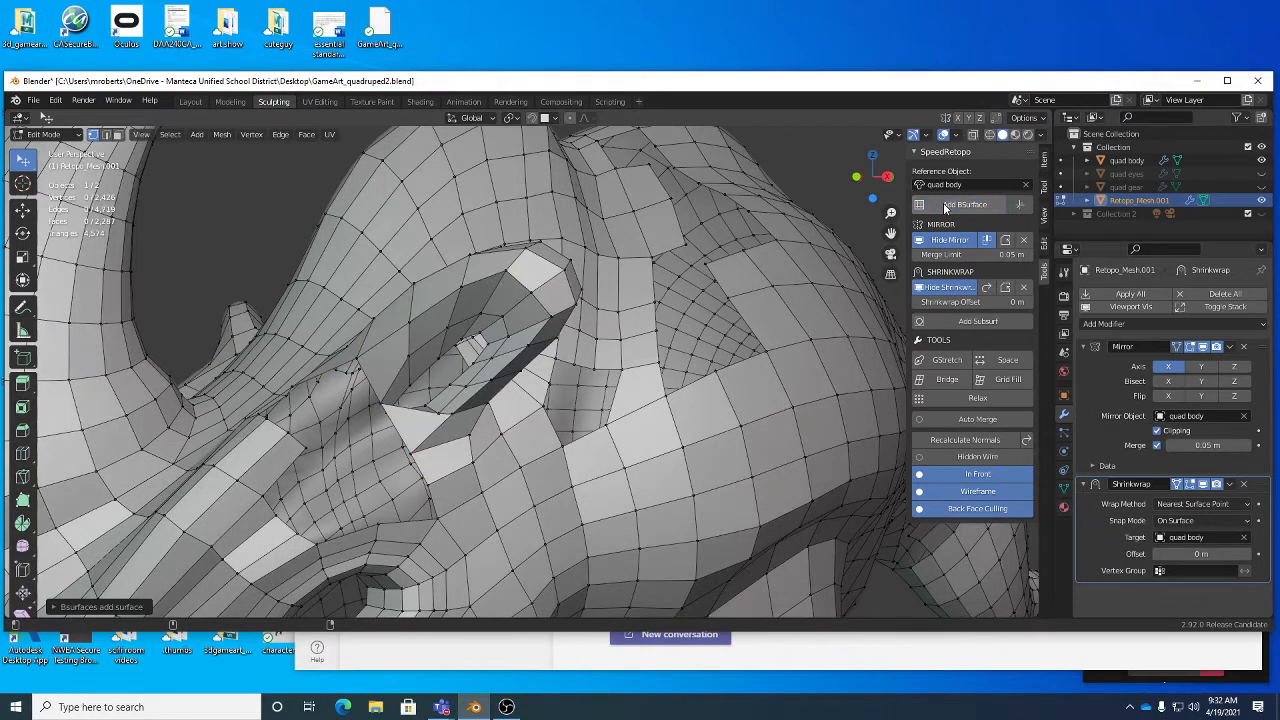
middle_drag(446, 412, 369, 427)
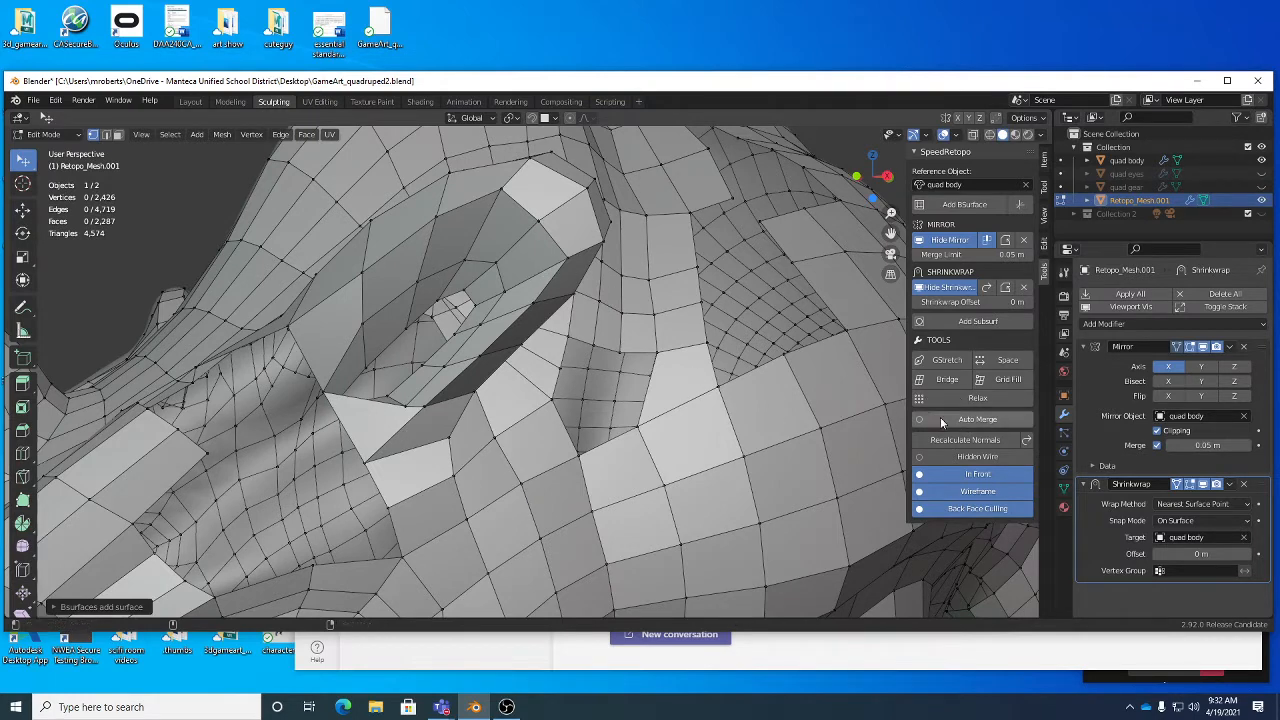
click(966, 442)
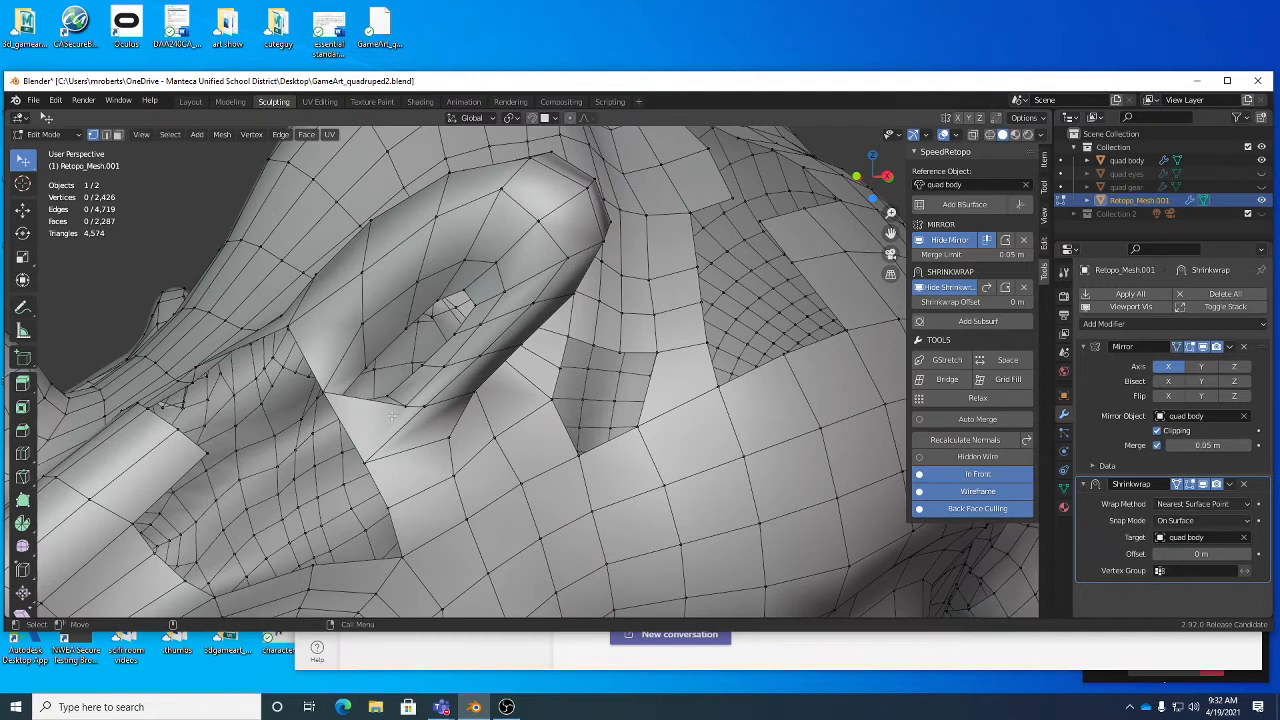
- Delete the two faces stretched across the lower end of the new ear surface
key(3)
click(392, 401)
shift+click(406, 406)
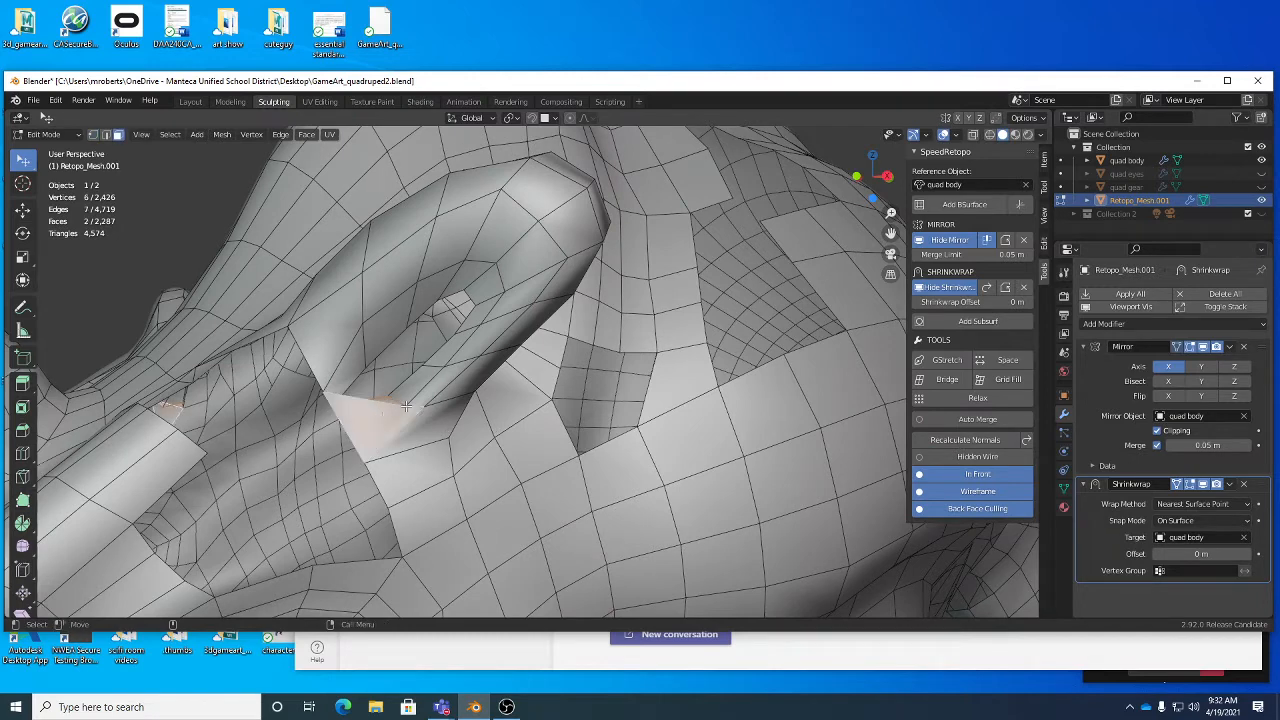
key(x)
key(f)
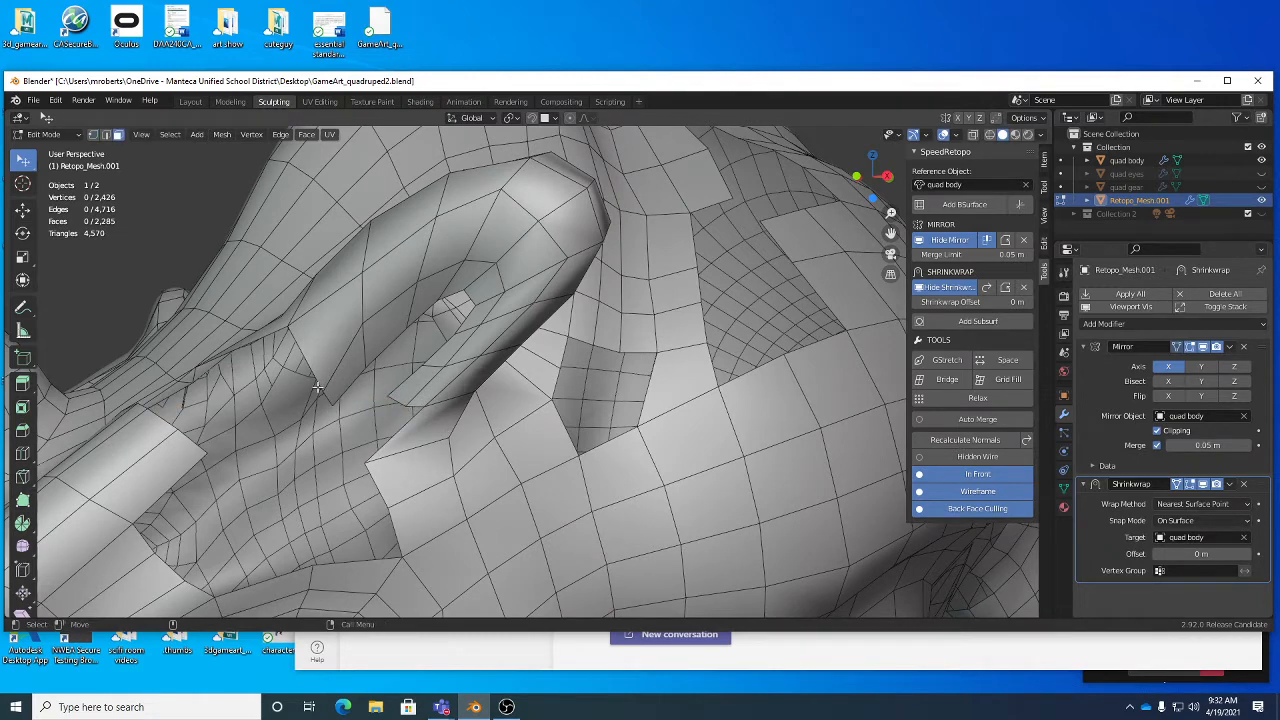
- Reposition individual vertices along the front inner edge of the new ear surface to even out its faces
key(1)
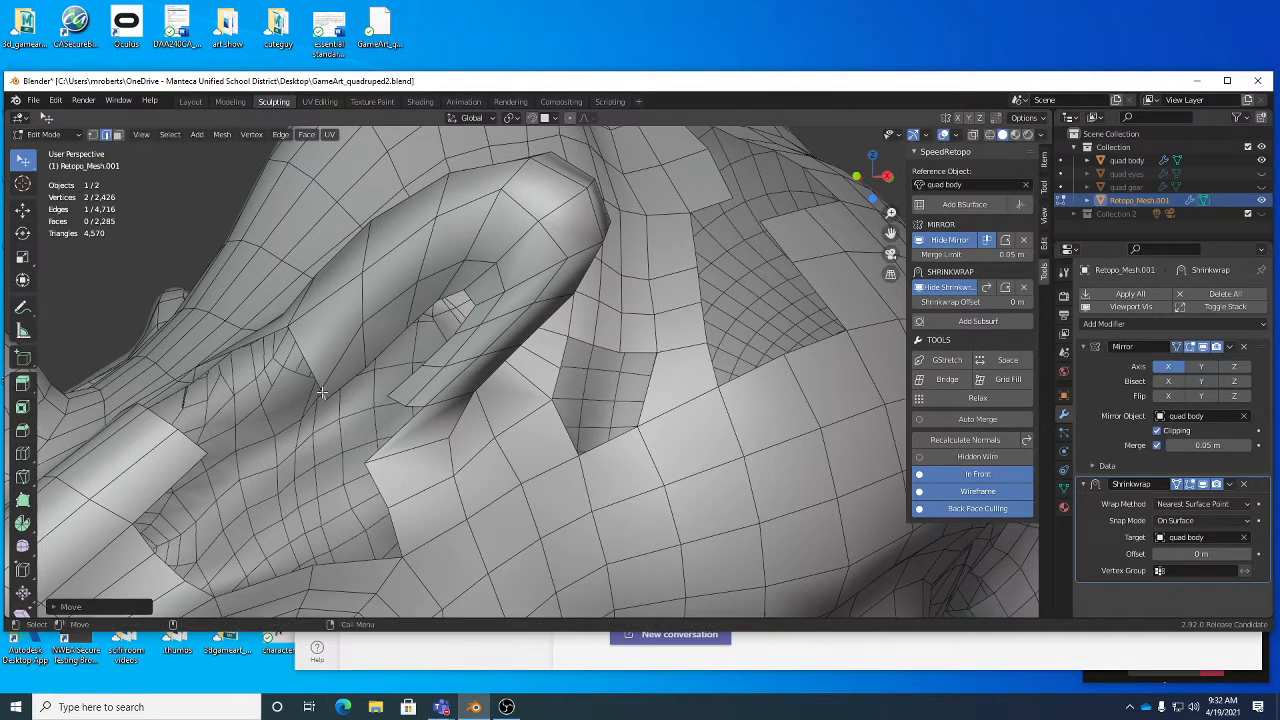
click(323, 382)
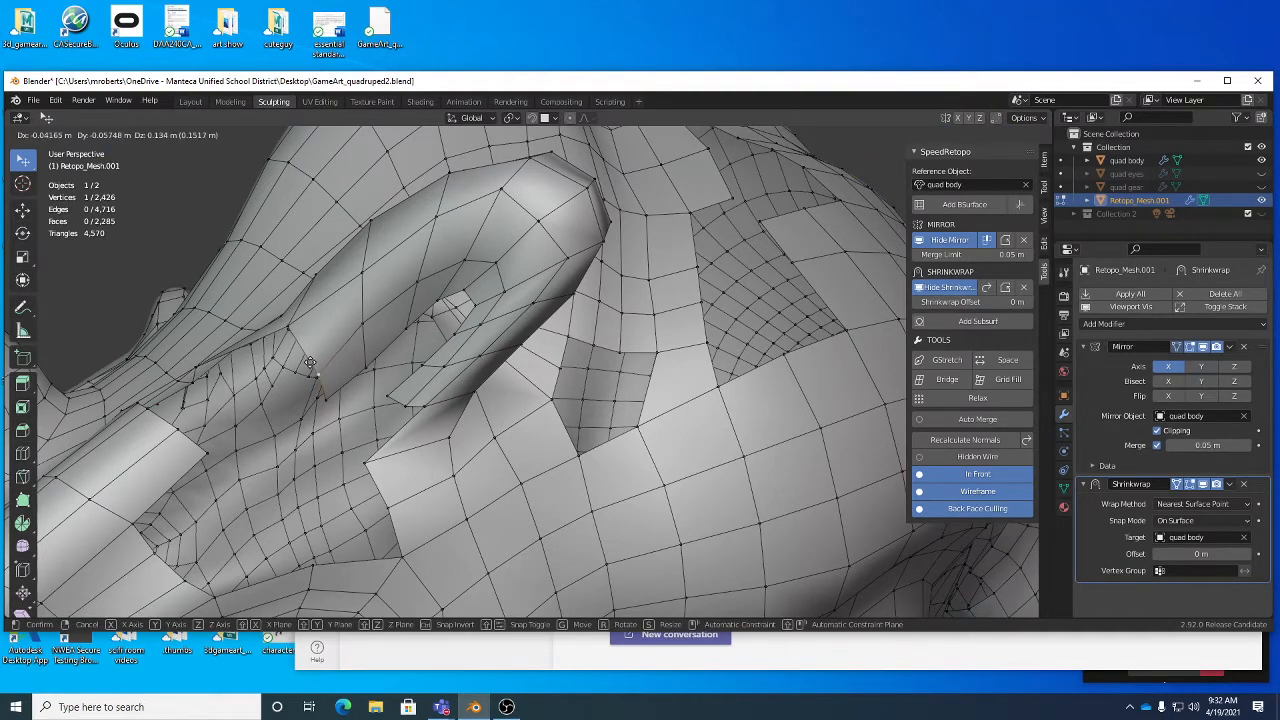
click(368, 365)
drag(368, 365, 370, 356)
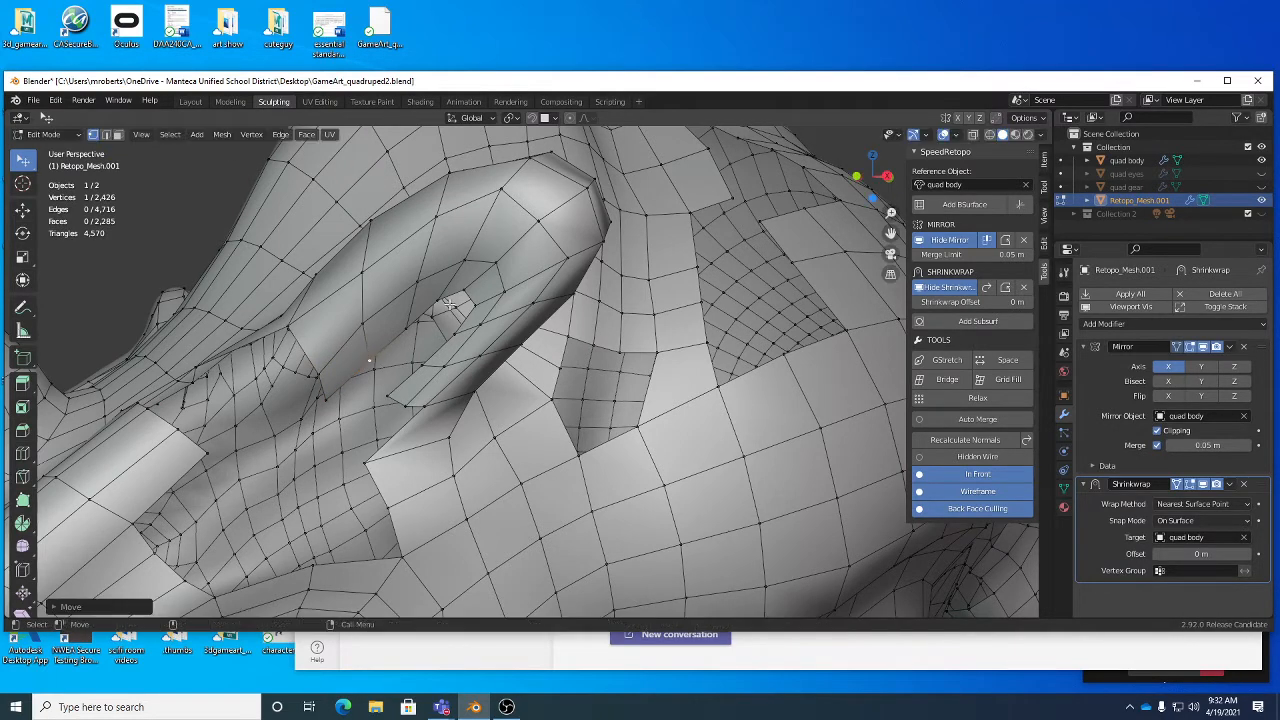
middle_drag(471, 285, 405, 293)
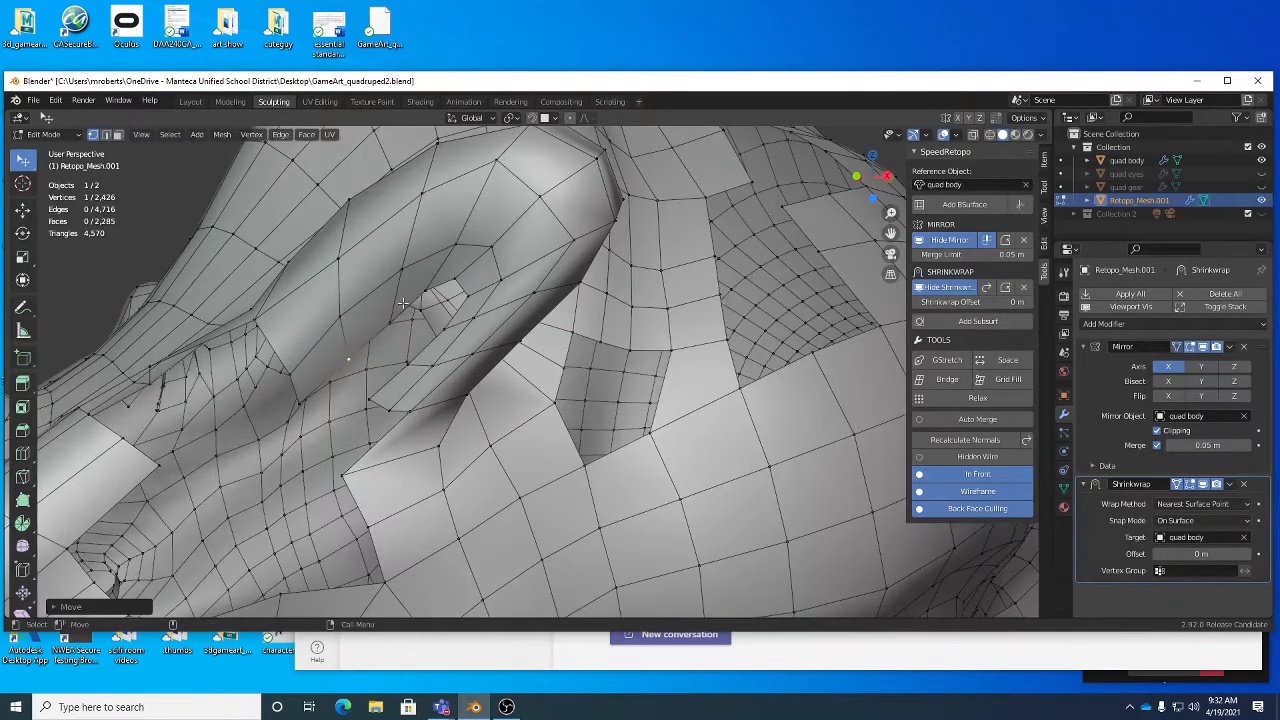
middle_drag(400, 282, 453, 272)
click(441, 265)
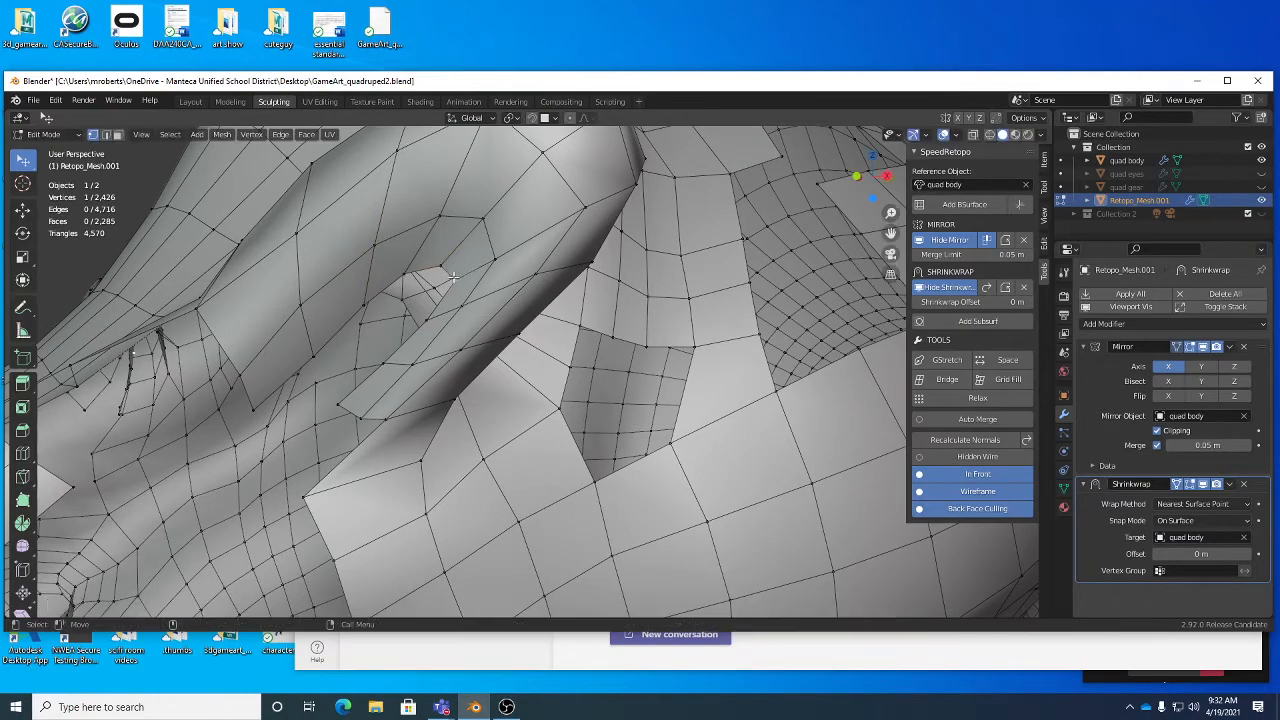
alt+right_drag(494, 290, 311, 283)
alt+drag(478, 318, 422, 327)
alt+right_drag(370, 332, 398, 338)
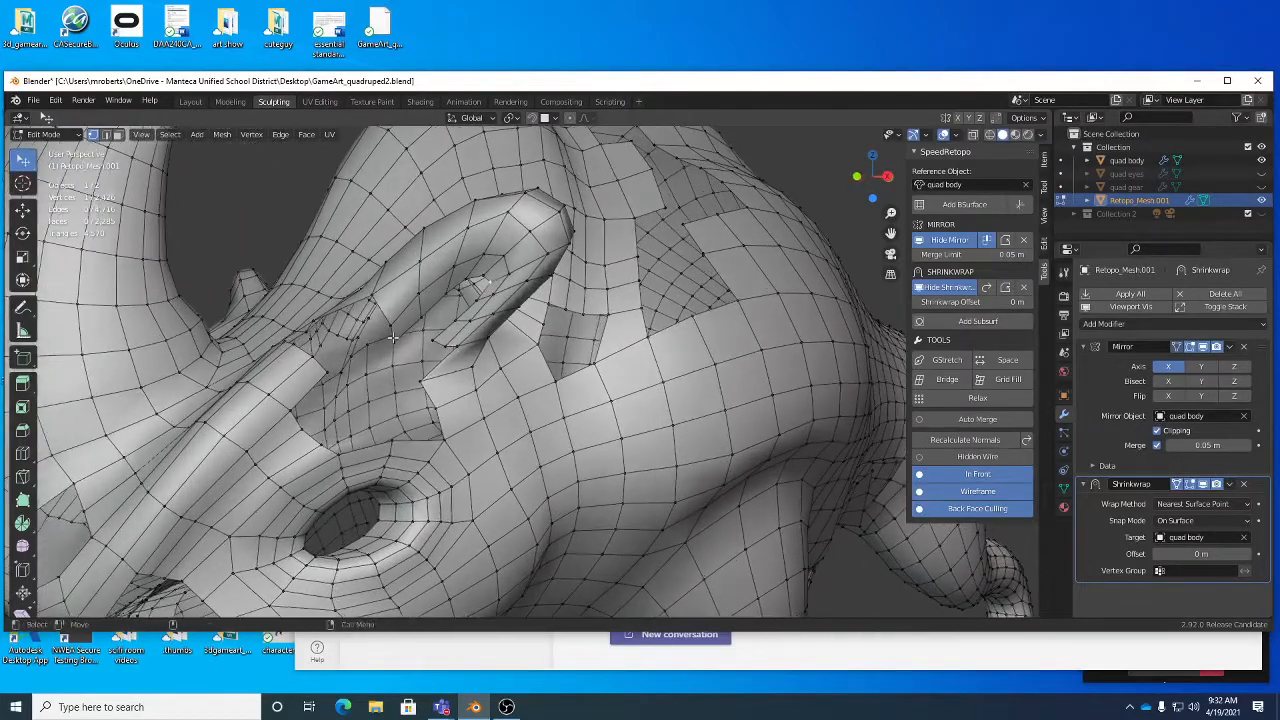
- Bridge the open edge at the ear's front lower end to the end edge of the brow strip
key(2)
drag(389, 326, 384, 328)
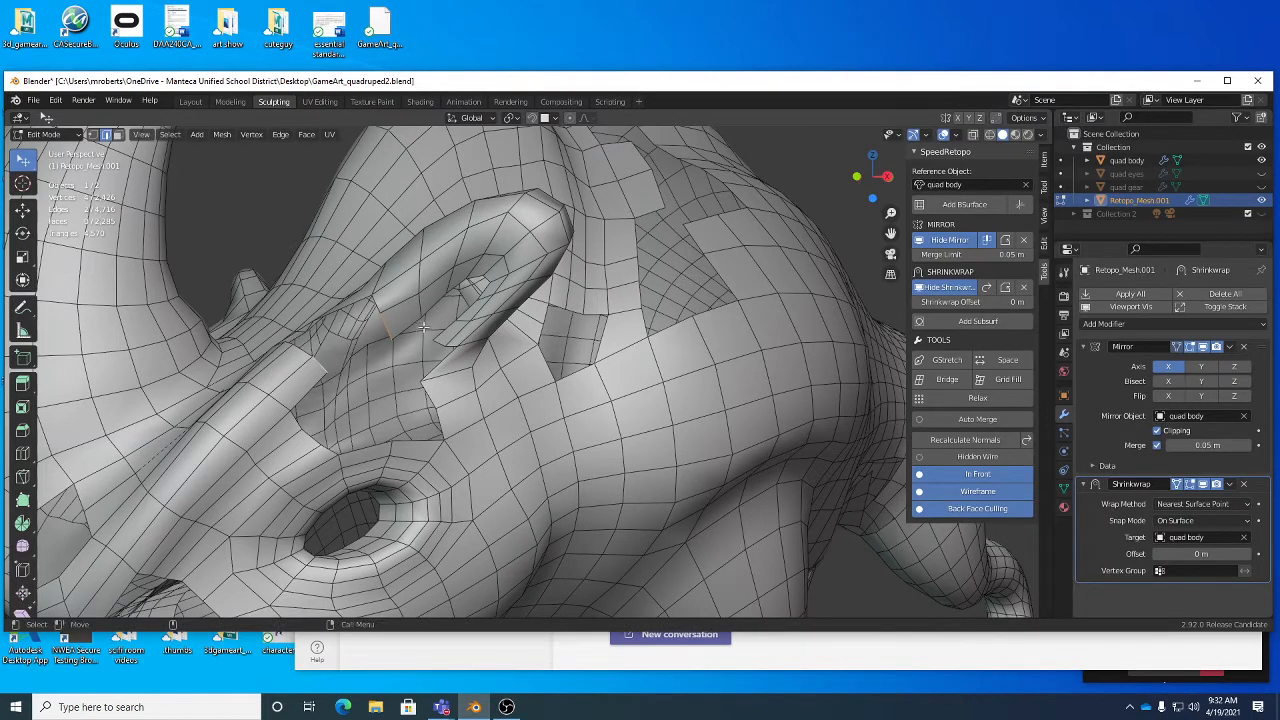
right_click(424, 326)
click(412, 293)
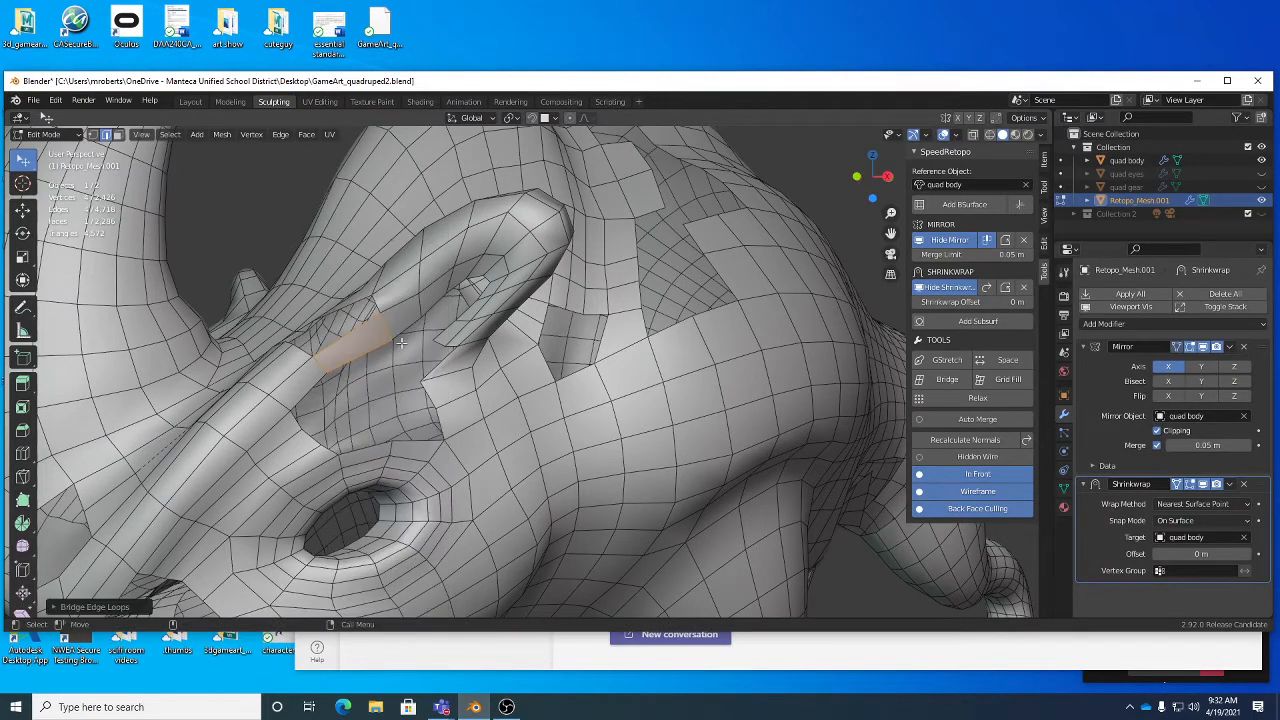
- Adjust the lower corner vertex of the bridged face and the cheek vertex below the ear opening
key(1)
drag(401, 339, 398, 336)
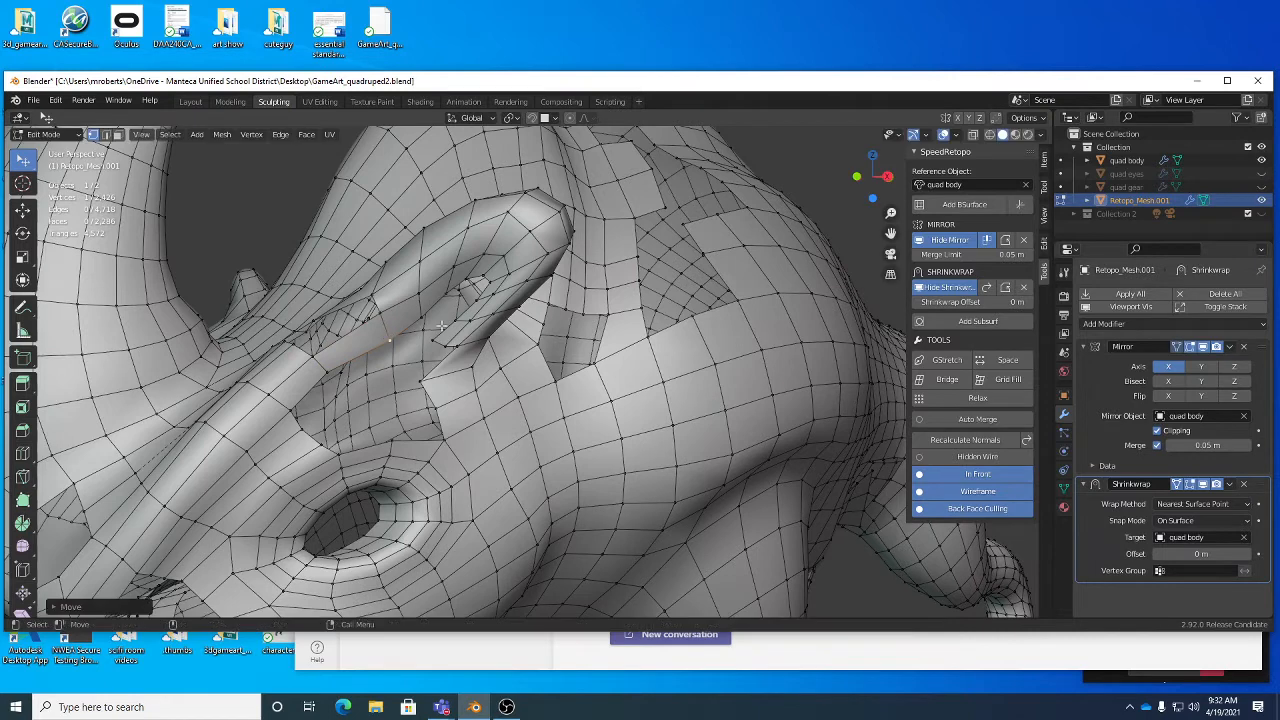
drag(425, 383, 443, 381)
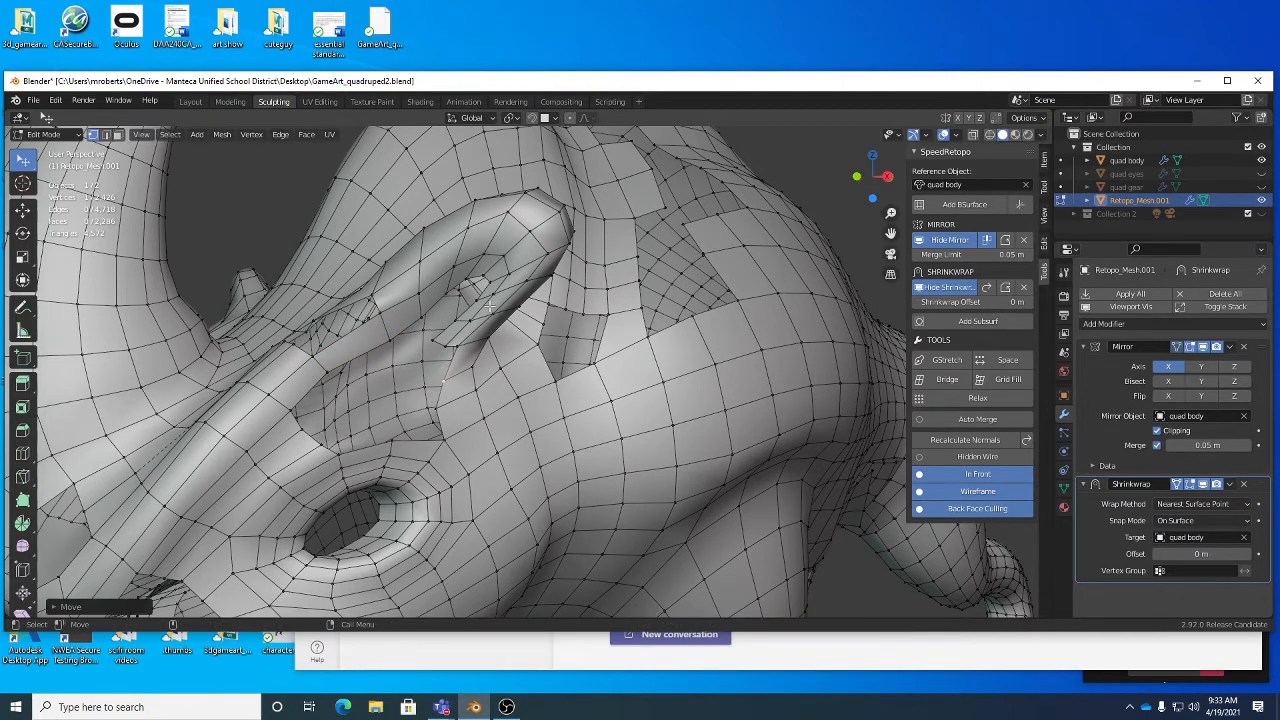
- Try to reposition edges deep inside the ear near its upper end, undoing each move
middle_drag(535, 232, 490, 250)
key(2)
drag(490, 249, 503, 226)
alt+right_drag(447, 244, 500, 228)
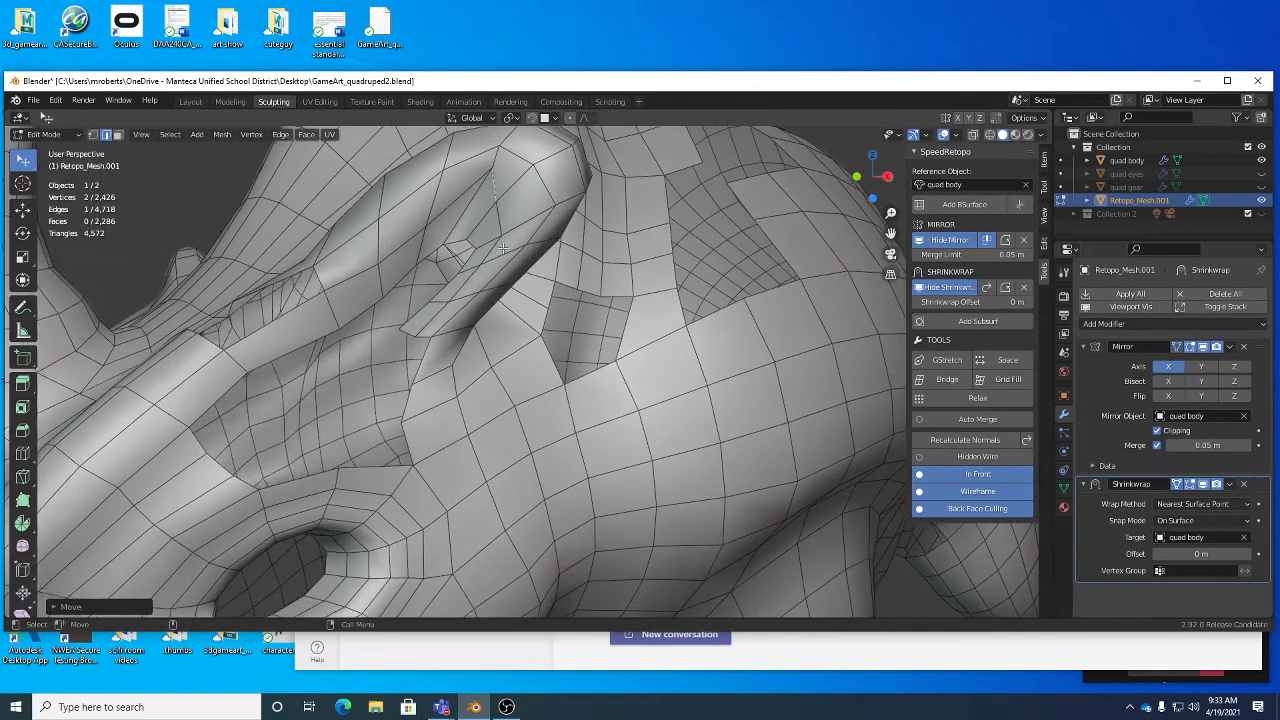
key(ctrl+z)
alt+middle_drag(502, 205, 517, 264)
alt+right_drag(517, 264, 565, 265)
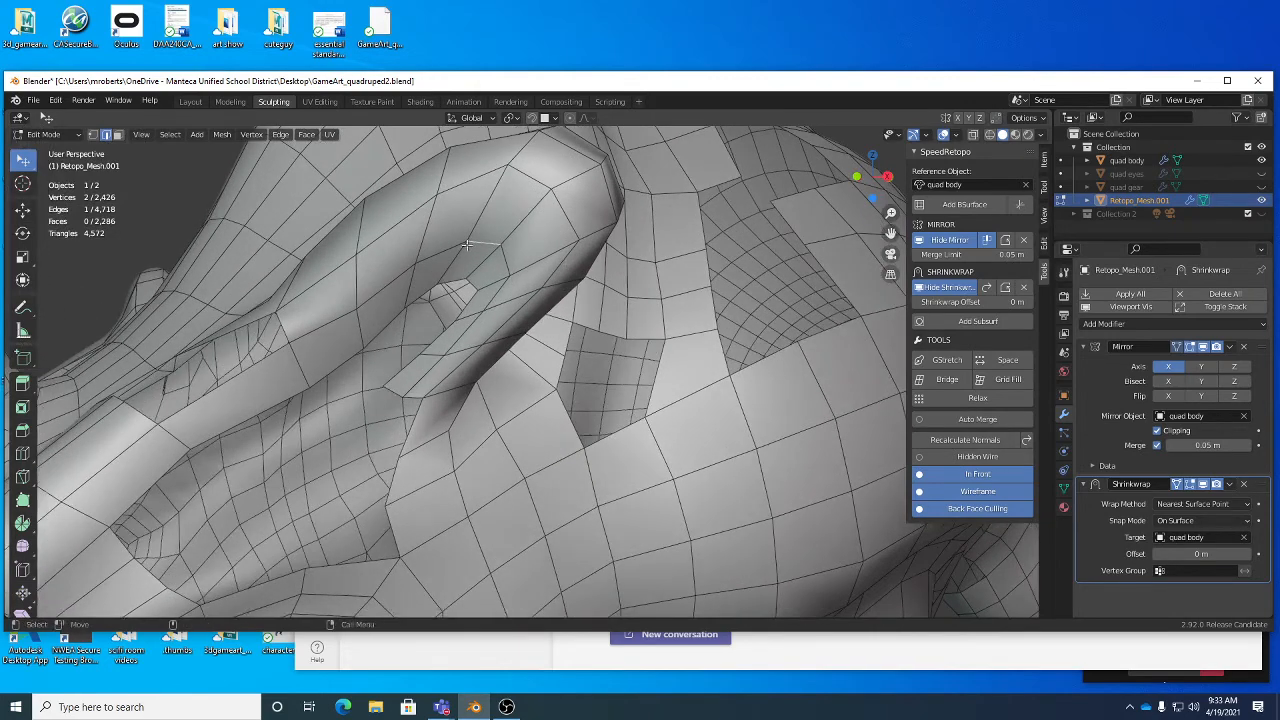
drag(478, 241, 449, 243)
key(ctrl+z)
- Enable face snapping with Snap With set to Median and move an edge on the ear's inner surface
click(533, 119)
drag(395, 286, 407, 278)
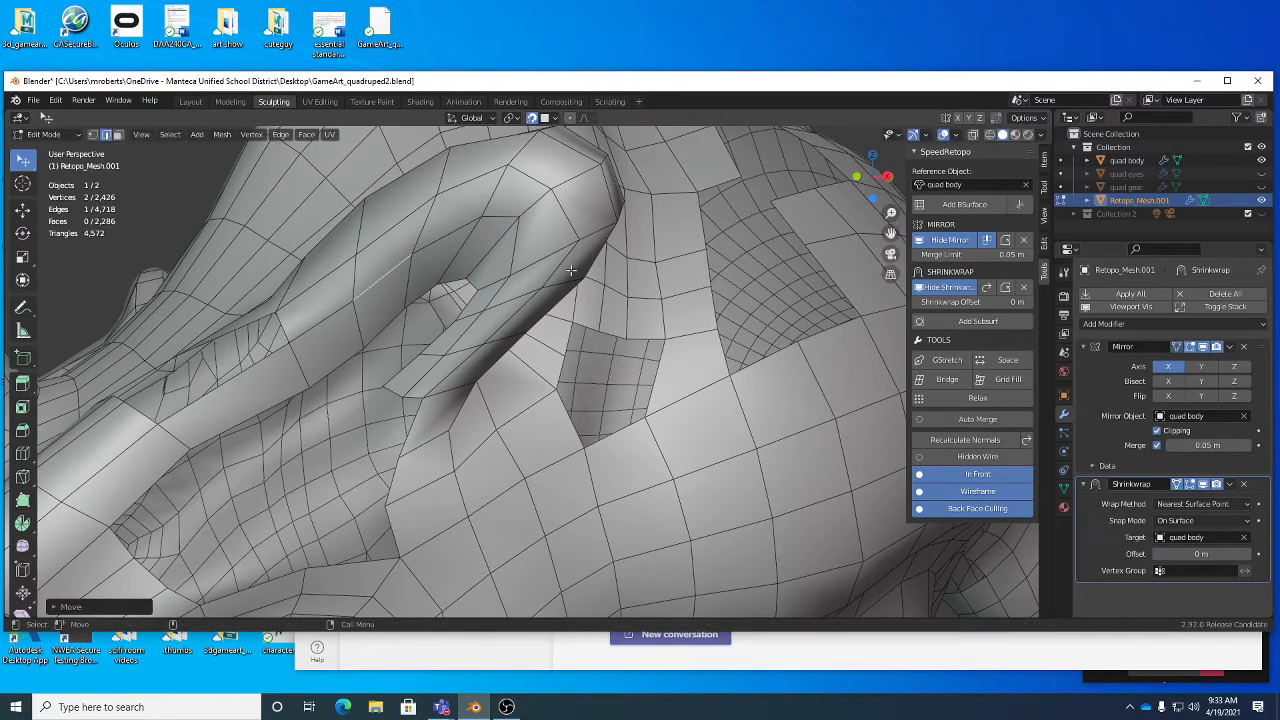
click(554, 119)
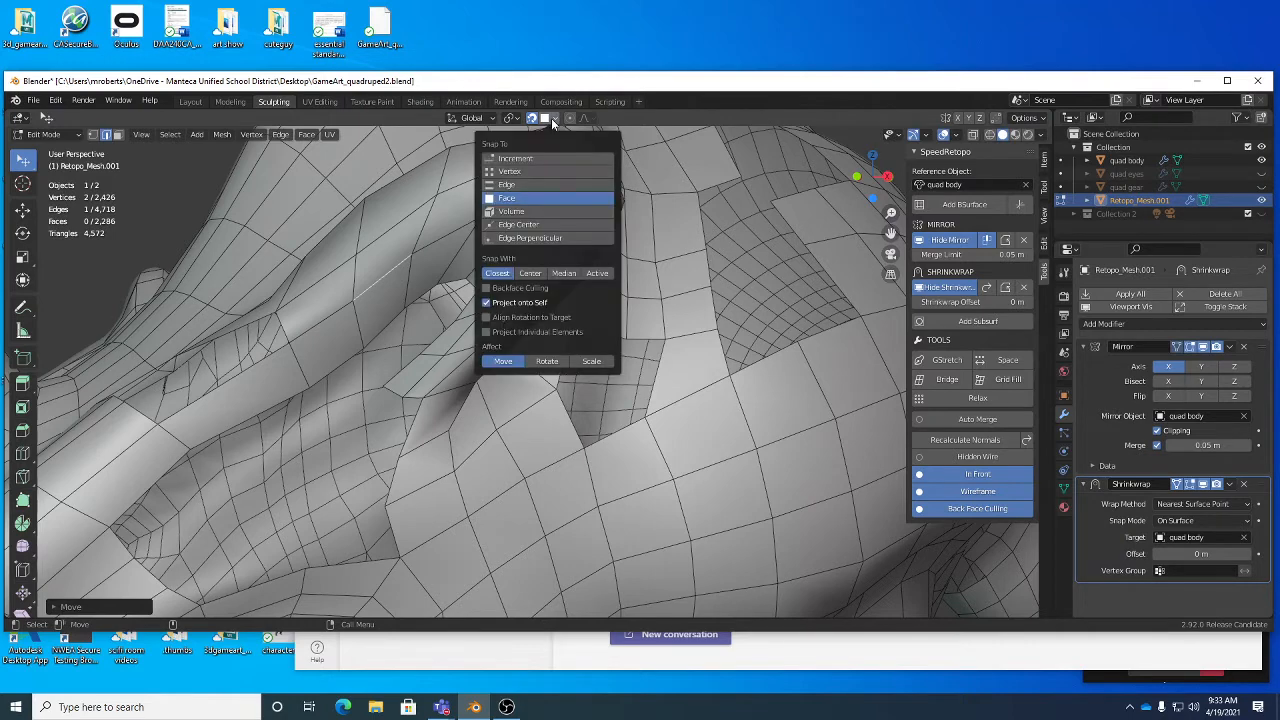
click(565, 275)
key(g)
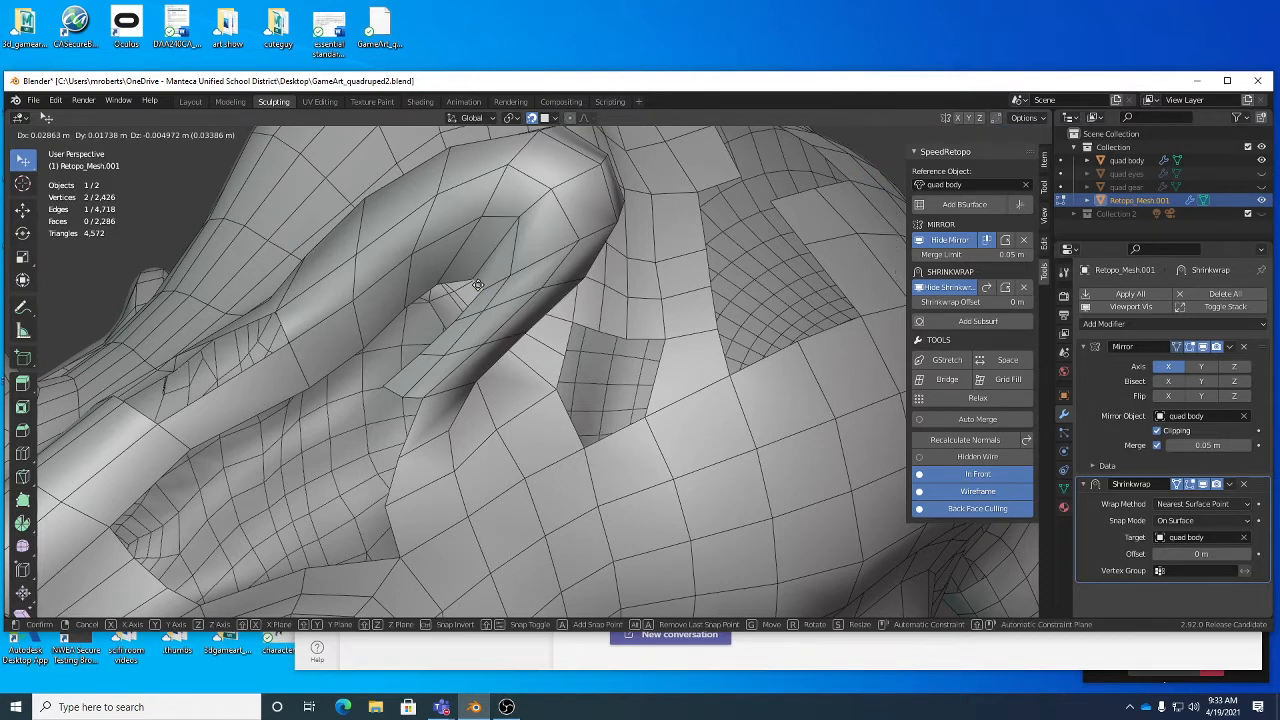
click(466, 287)
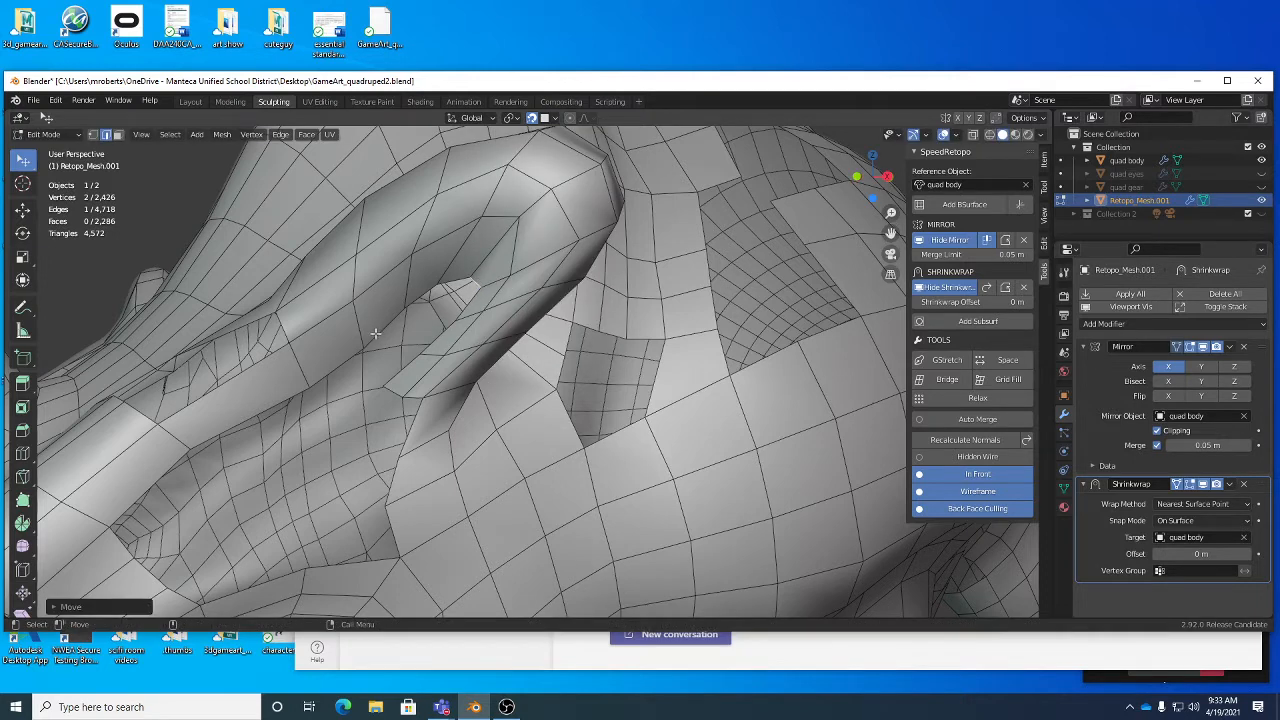
- Move edges around the small gap in the ear's upper inner end to even out their spacing on the surface
key(g)
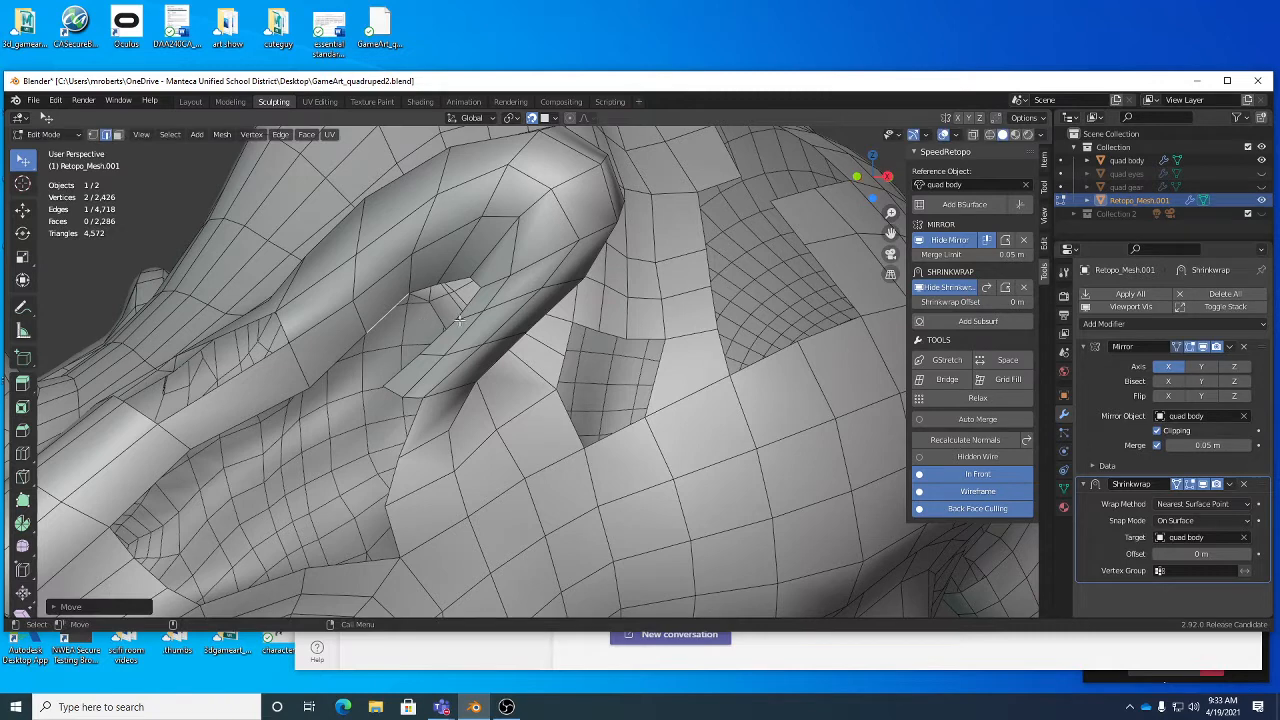
key(g)
click(509, 296)
key(g)
click(525, 267)
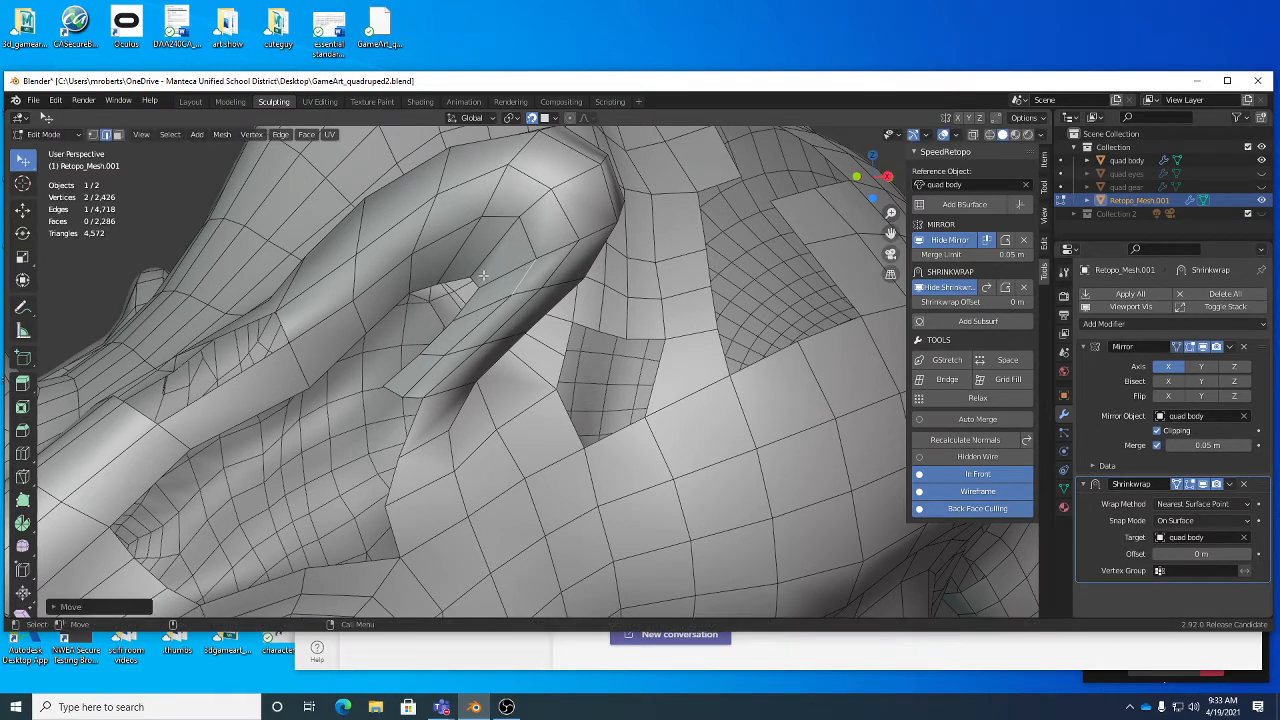
key(g)
click(476, 262)
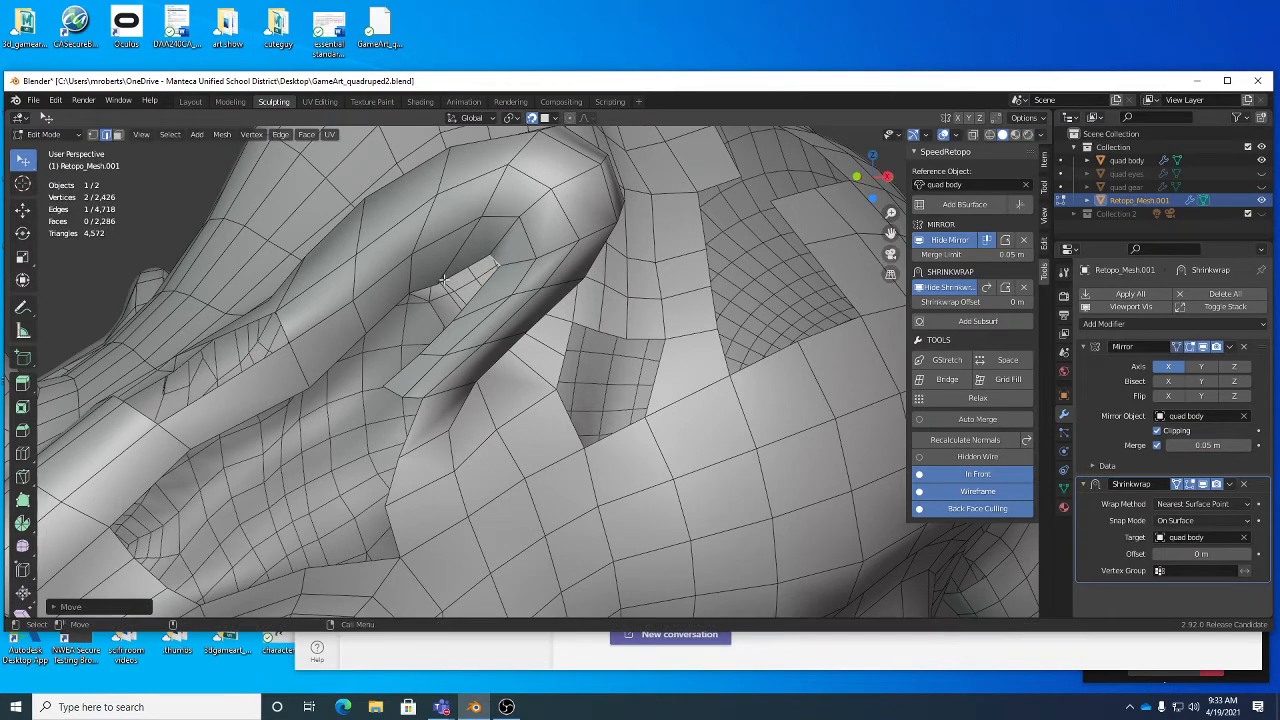
- Switch to vertex selection and reposition individual vertices along the border of the gap inside the ear
key(1)
click(440, 286)
key(g)
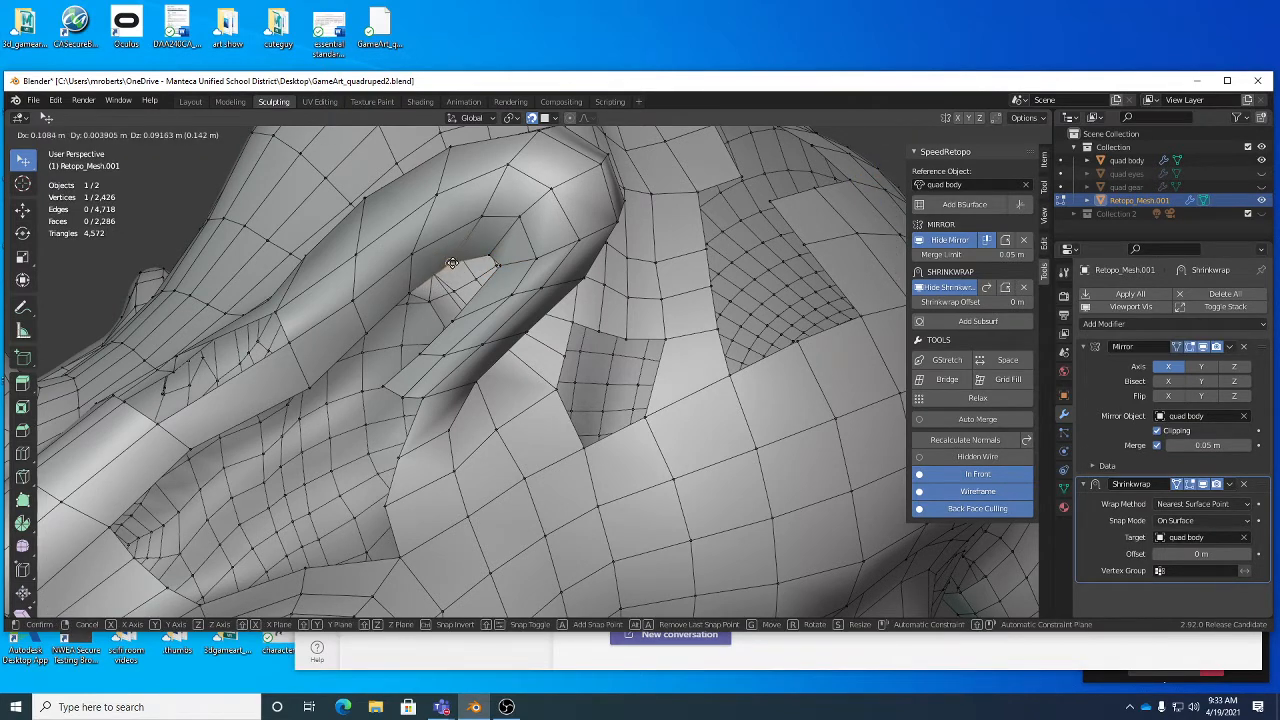
click(446, 286)
key(g)
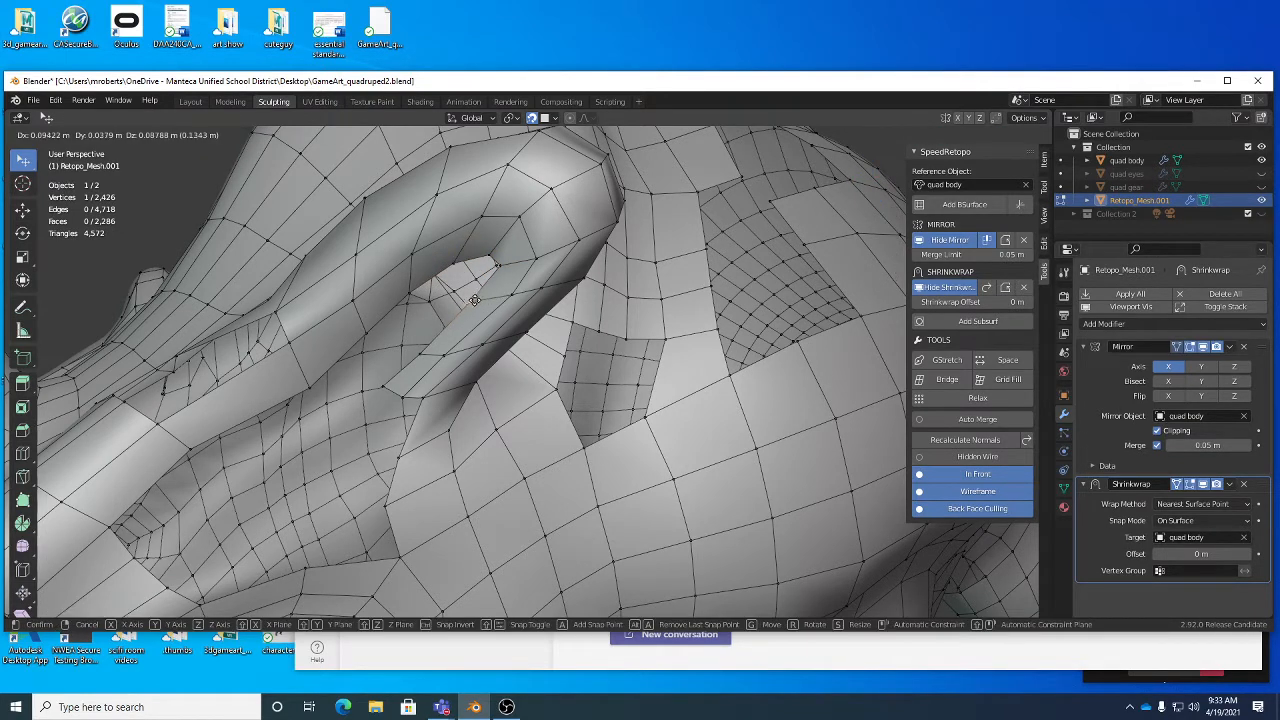
click(473, 273)
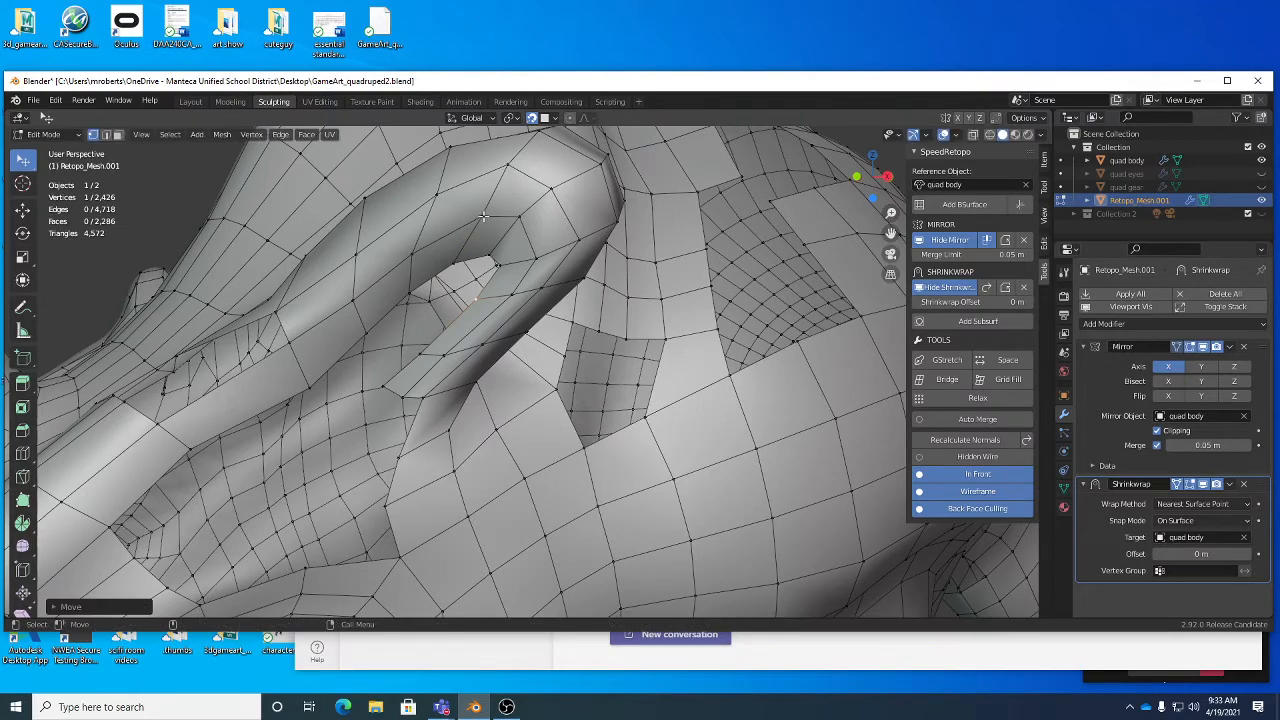
- Nudge vertices along the upper inner rim of the ear to smooth the edge flow above the gap
drag(484, 216, 496, 210)
drag(412, 260, 417, 251)
middle_drag(420, 252, 720, 205)
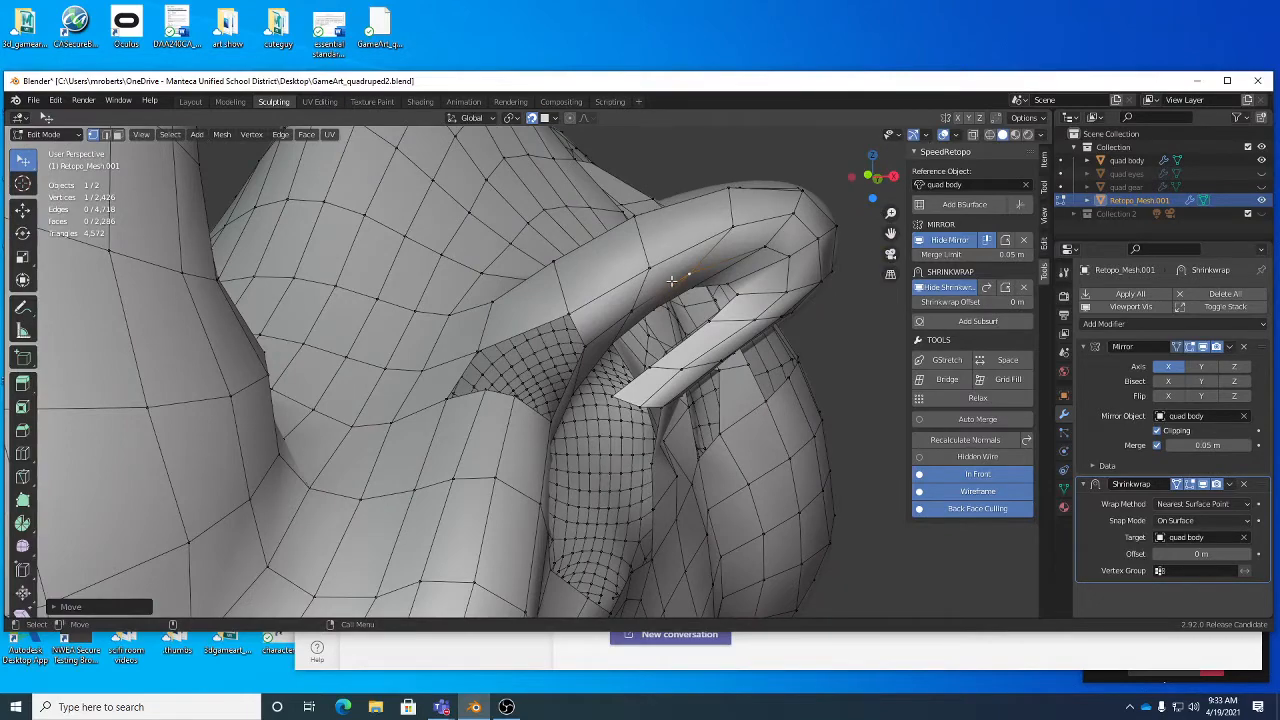
middle_drag(672, 281, 560, 310)
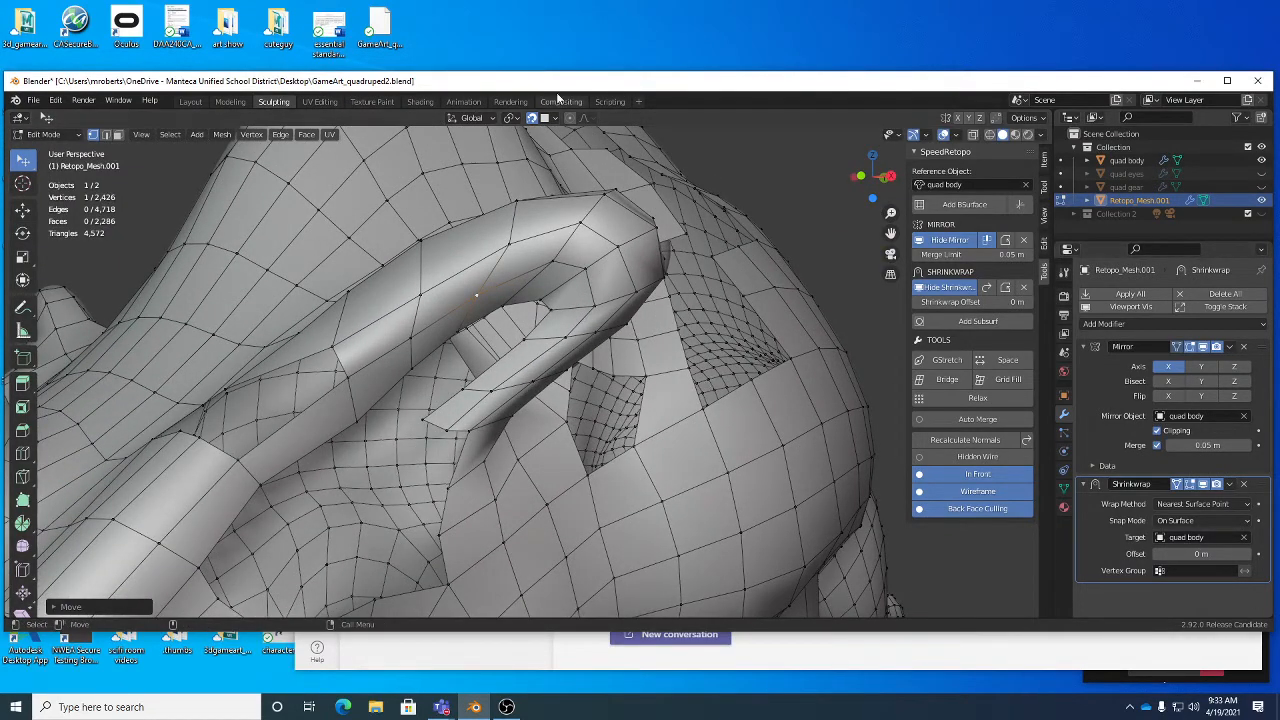
- Turn off snapping, check the head and body mesh, and save the file
middle_drag(482, 276, 420, 308)
key(ctrl+s)
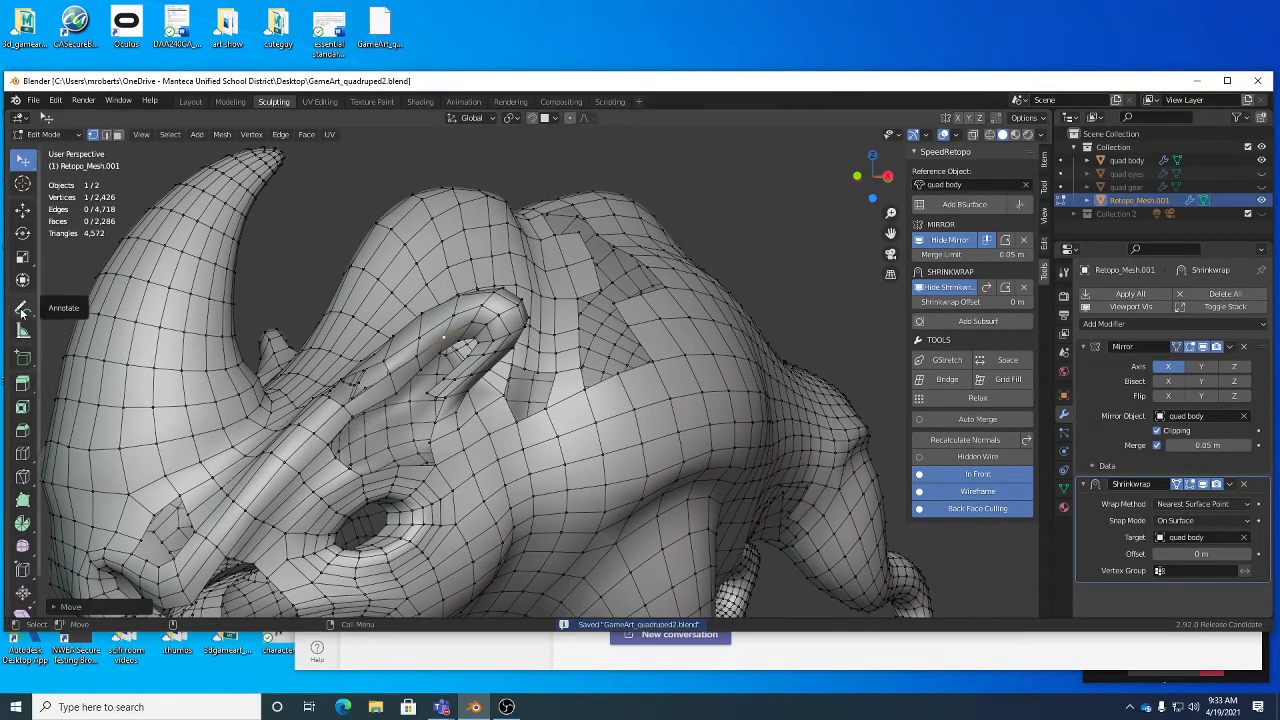
mouse_move(493, 495)
middle_down()
mouse_move(512, 494)
mouse_move(490, 499)
middle_up()
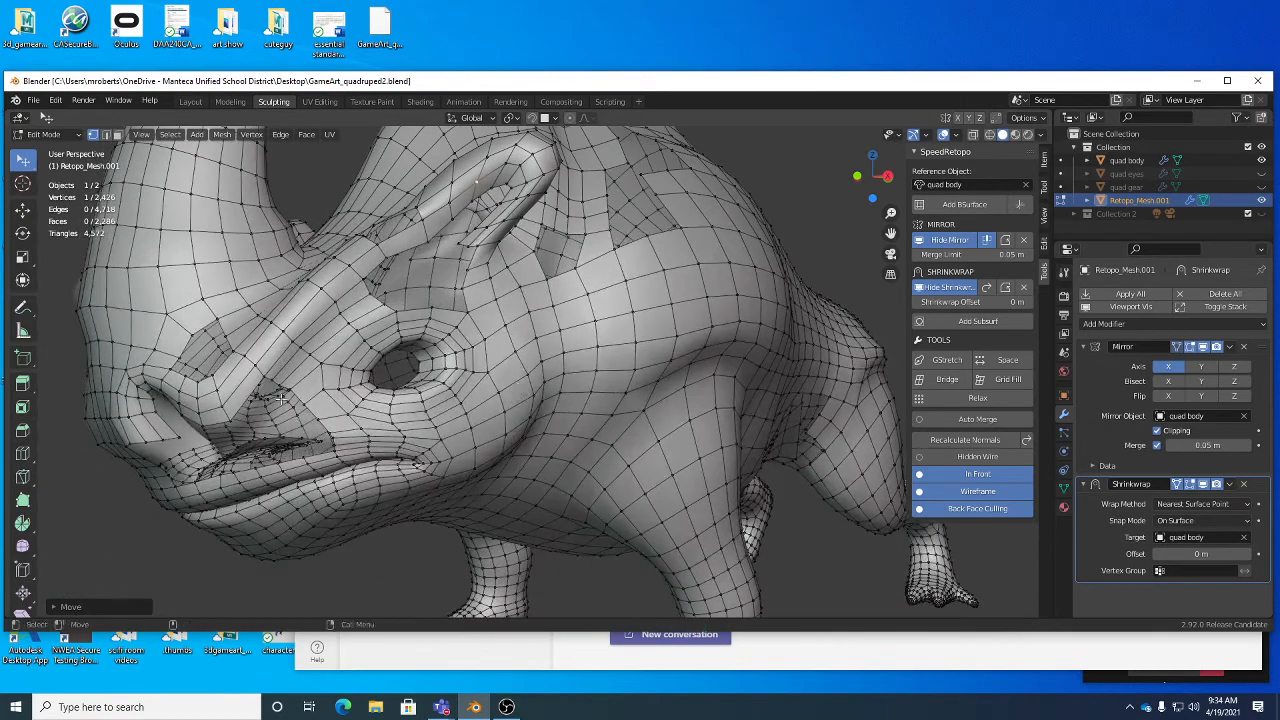
middle_drag(440, 380, 516, 434)
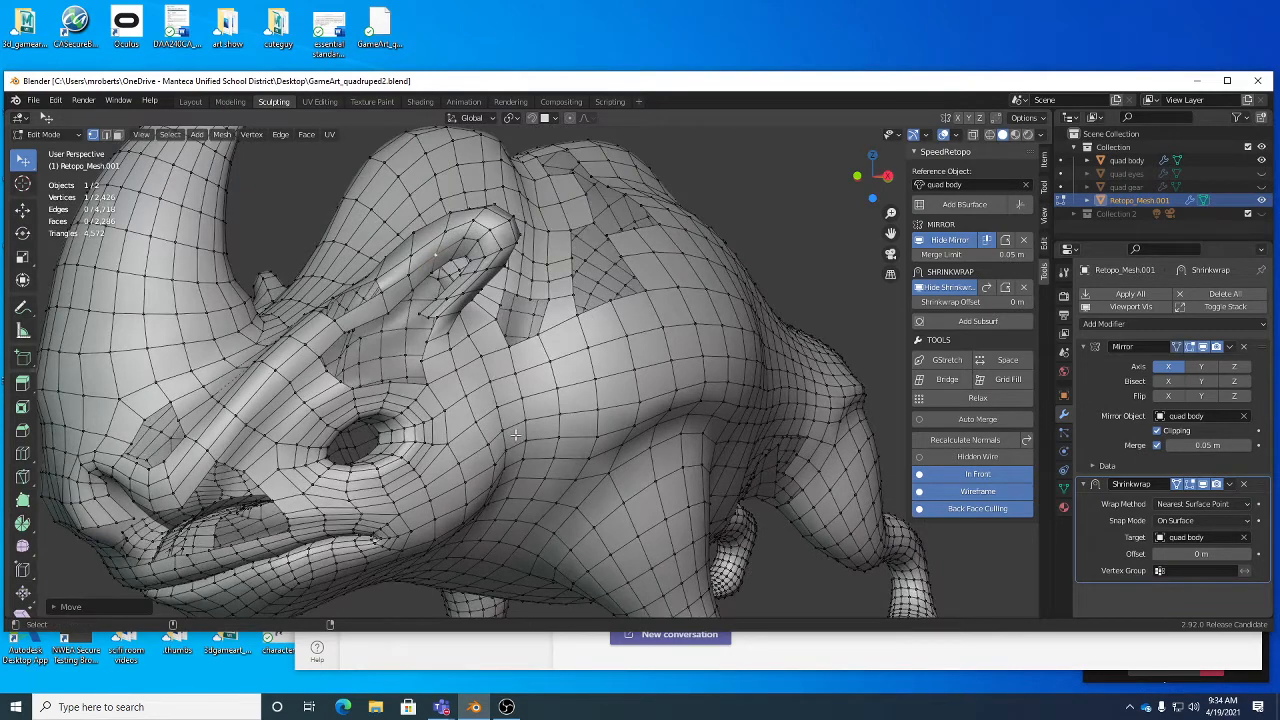
key(ctrl+s)
middle_drag(666, 376, 541, 351)
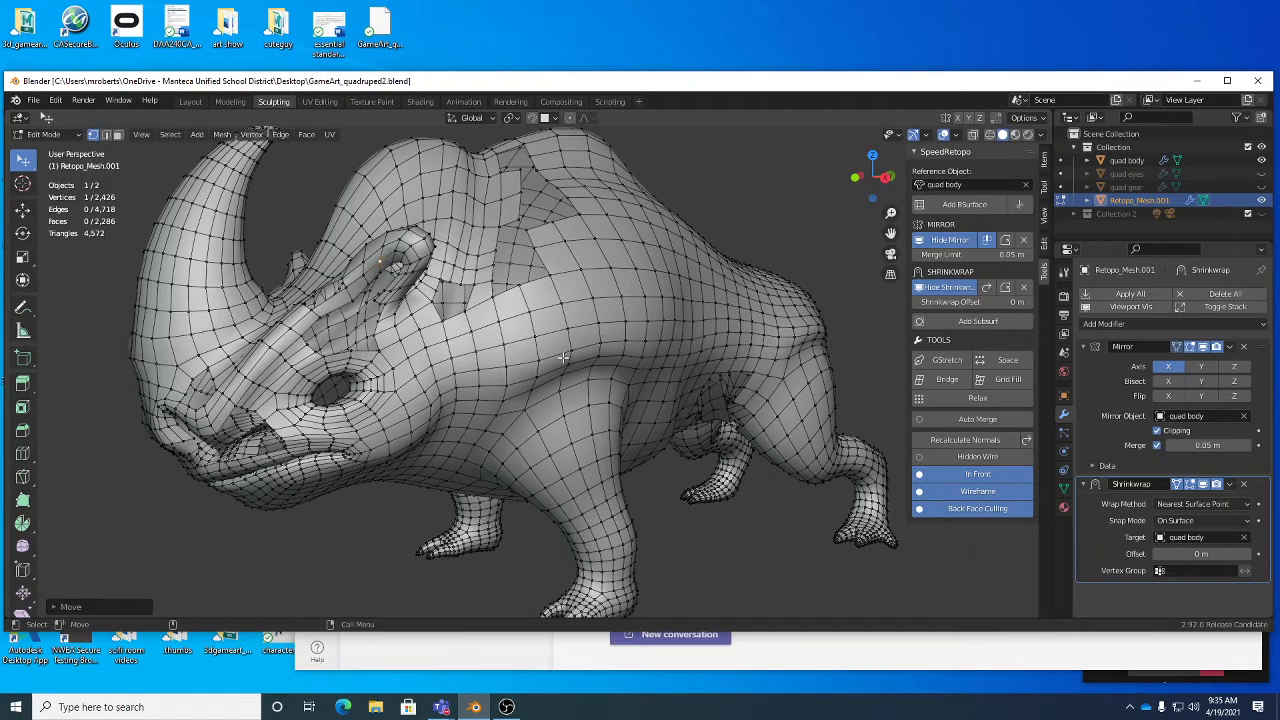
key(ctrl+s)
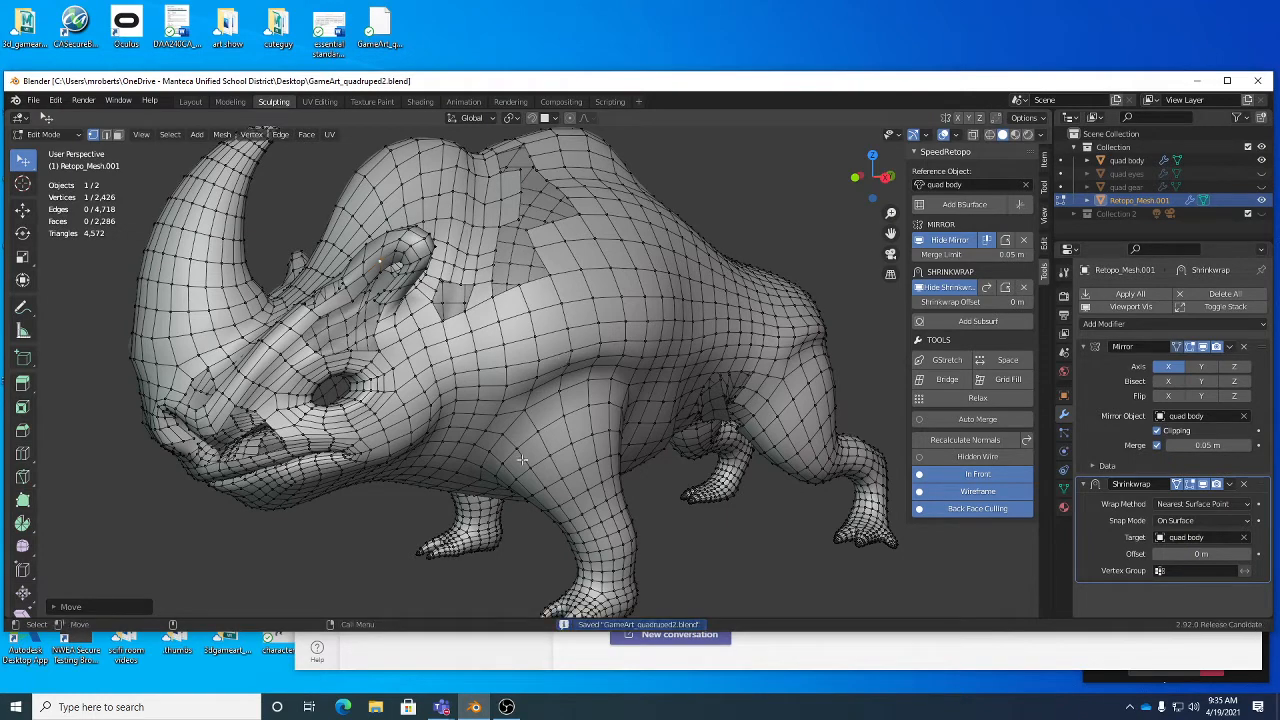
click(507, 707)
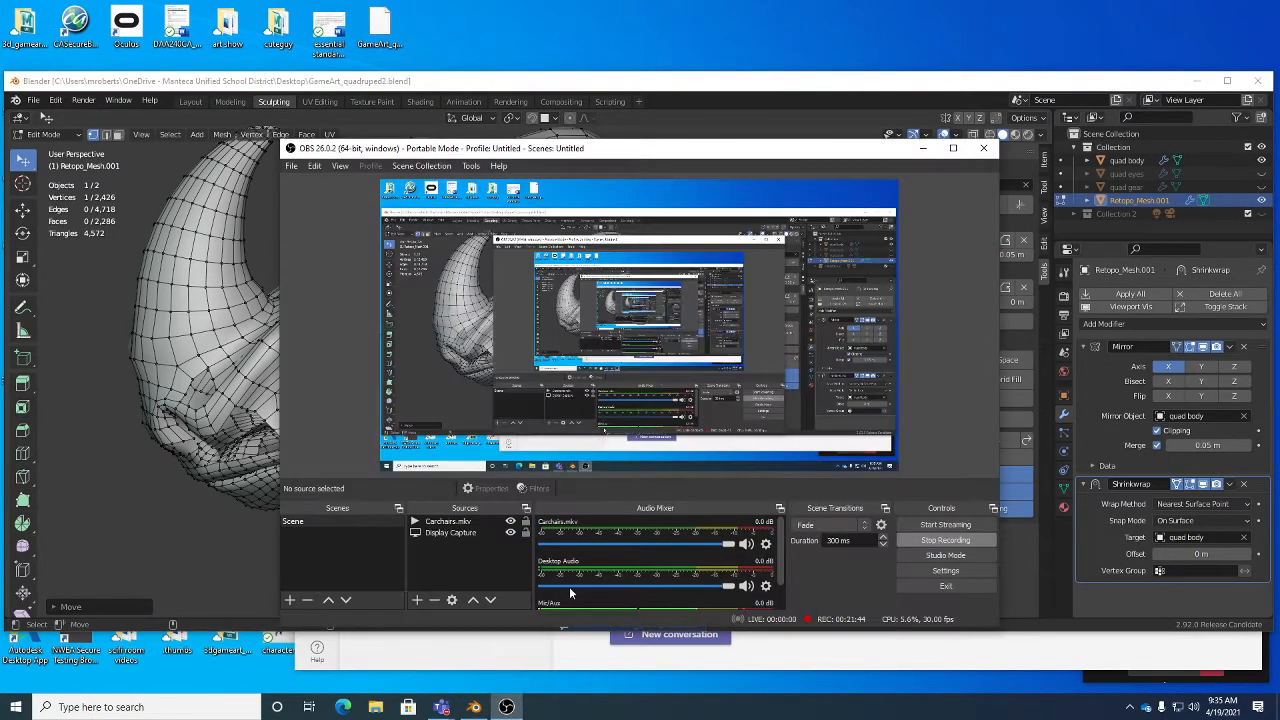